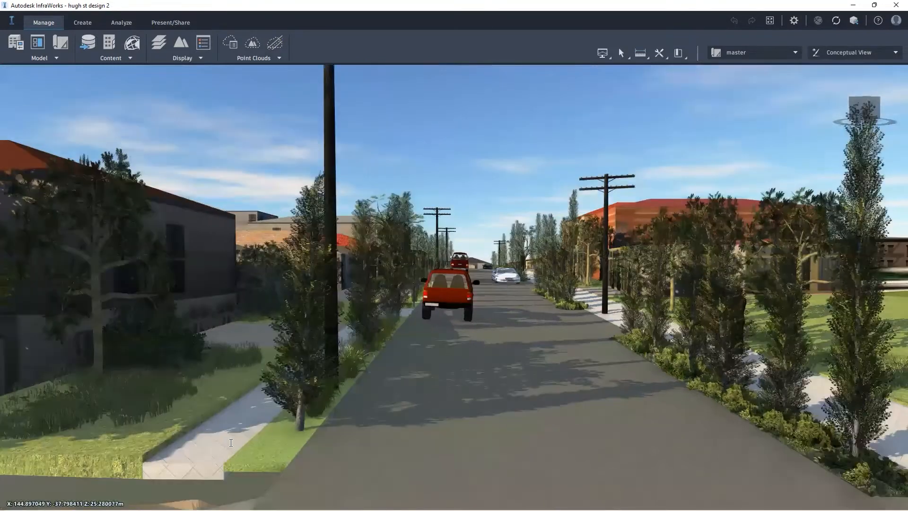
Examine the finished Hugh Street design in the hugh st design 2 model, looking along the planted roadway
{"action": "left_click", "coordinate": [229, 444]}
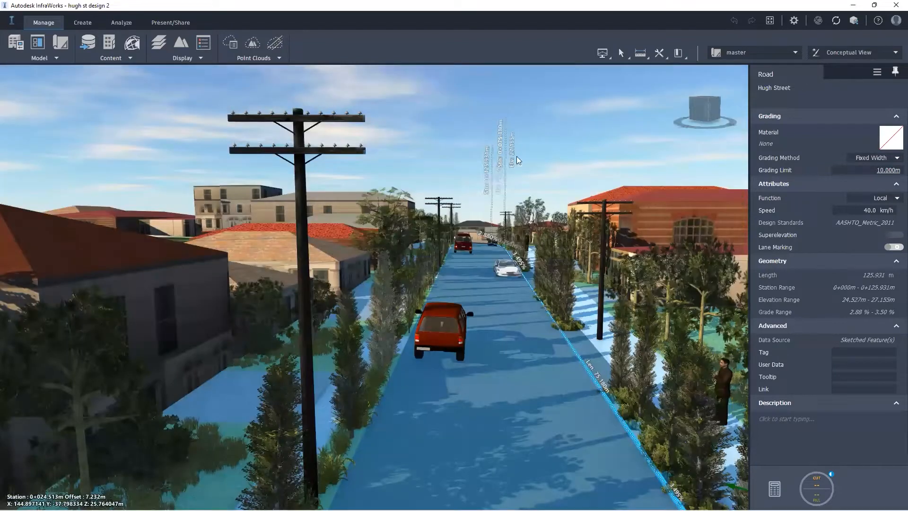
{"action": "scroll", "coordinate": [517, 156], "scroll_direction": "down", "scroll_amount": 3}
{"action": "key", "text": "Escape"}
{"action": "left_click_drag", "start_coordinate": [498, 268], "coordinate": [485, 274]}
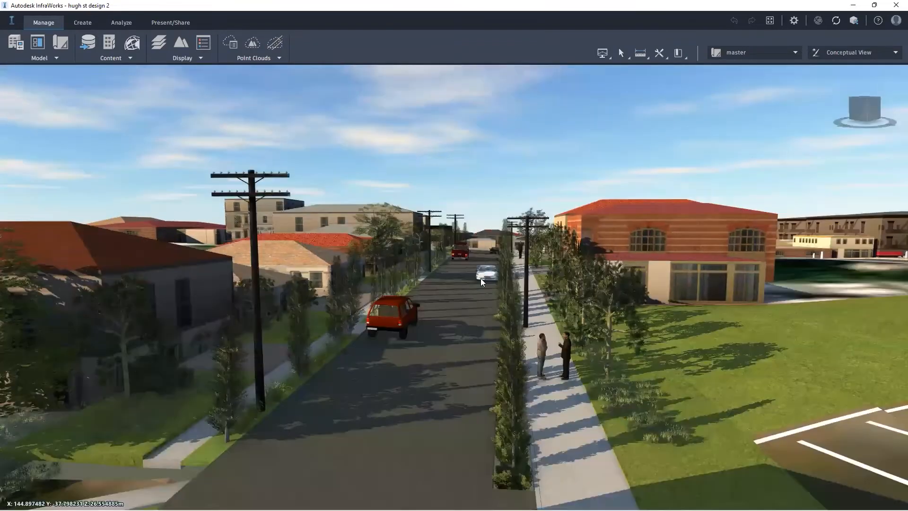
{"action": "scroll", "coordinate": [480, 278], "scroll_direction": "up", "scroll_amount": 2}
{"action": "scroll", "coordinate": [491, 273], "scroll_direction": "up", "scroll_amount": 2}
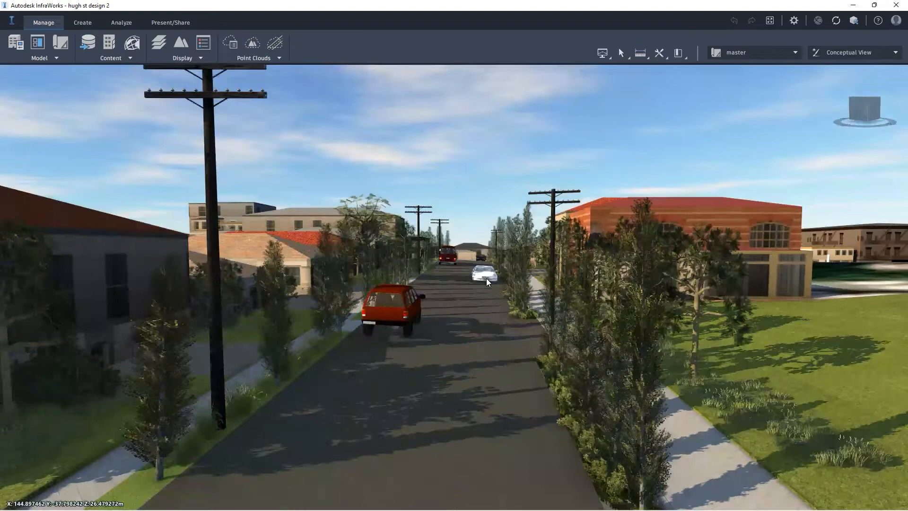
{"action": "scroll", "coordinate": [451, 289], "scroll_direction": "down", "scroll_amount": 3}
Open the footscray map model from the recent models
{"action": "left_click", "coordinate": [12, 21]}
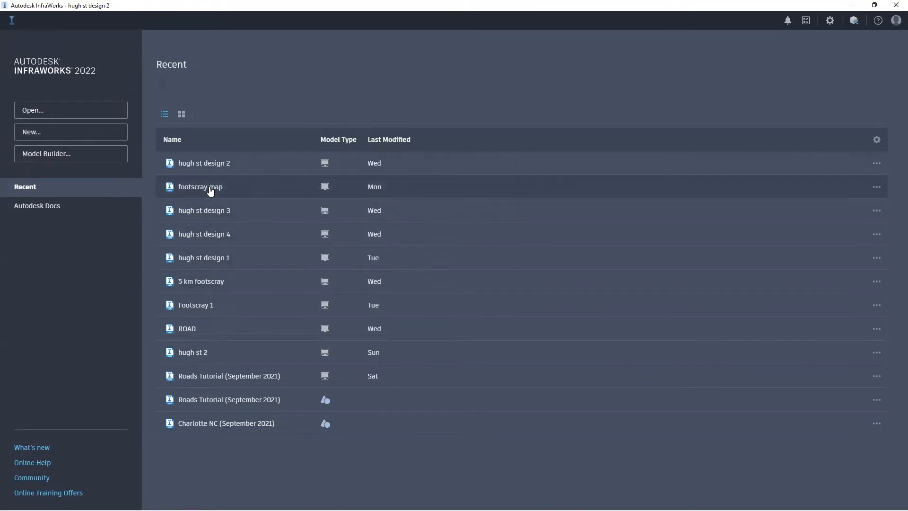
{"action": "left_click", "coordinate": [210, 188]}
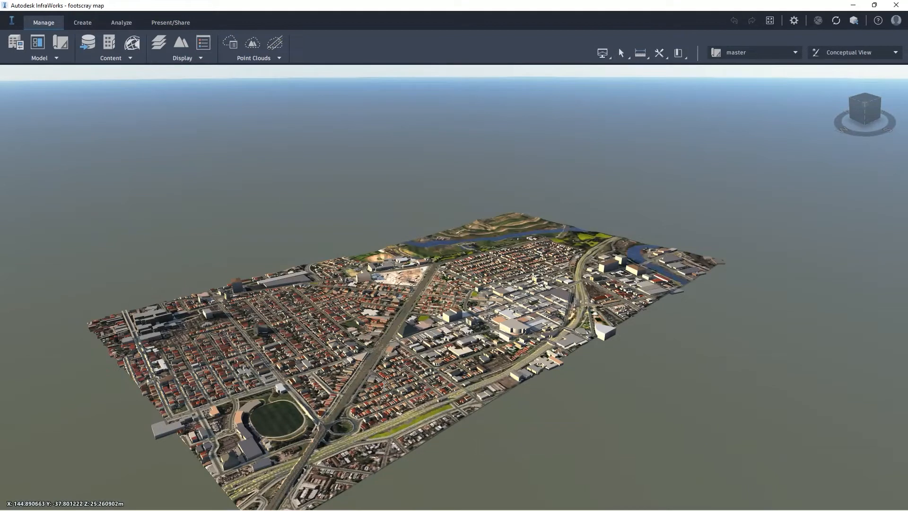
Locate Hugh Street in the Footscray city model and select its road segment between the rows of houses
{"action": "scroll", "coordinate": [385, 381], "scroll_direction": "up", "scroll_amount": 1}
{"action": "scroll", "coordinate": [384, 378], "scroll_direction": "up", "scroll_amount": 1}
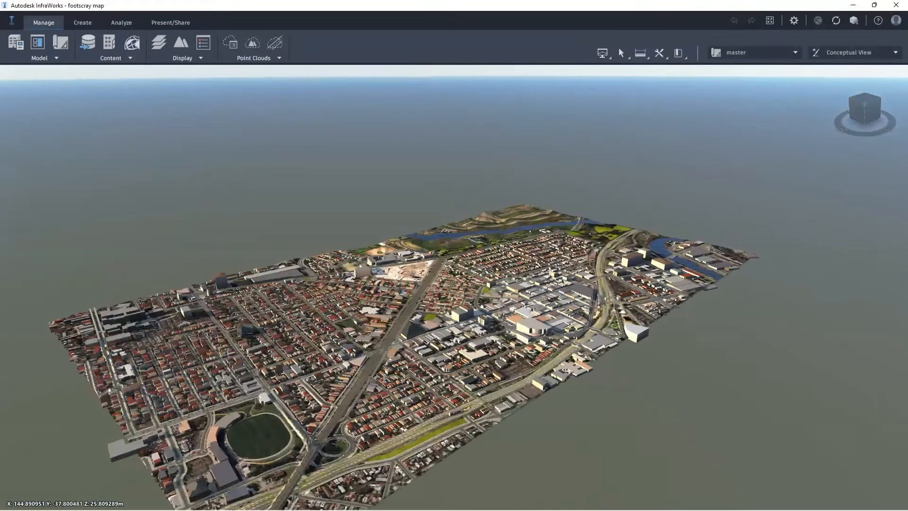
{"action": "scroll", "coordinate": [433, 387], "scroll_direction": "up", "scroll_amount": 1}
{"action": "scroll", "coordinate": [452, 368], "scroll_direction": "up", "scroll_amount": 1}
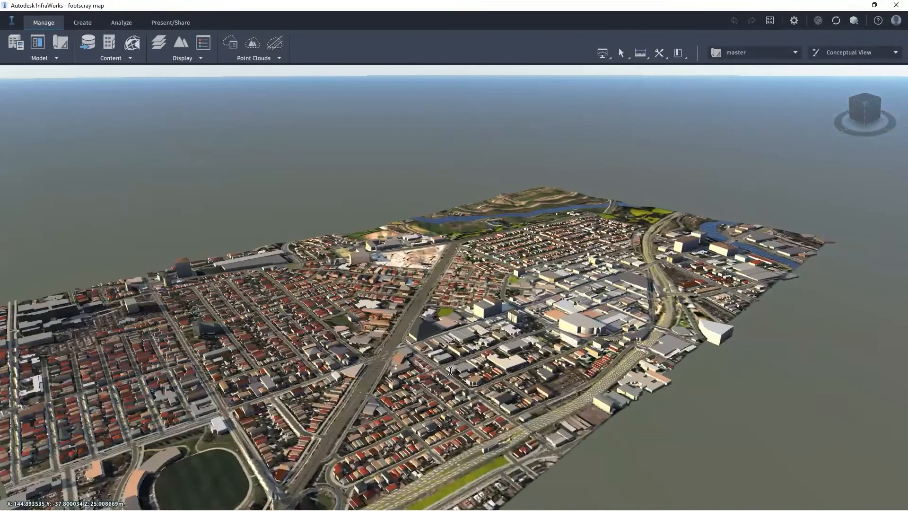
{"action": "scroll", "coordinate": [449, 371], "scroll_direction": "up", "scroll_amount": 1}
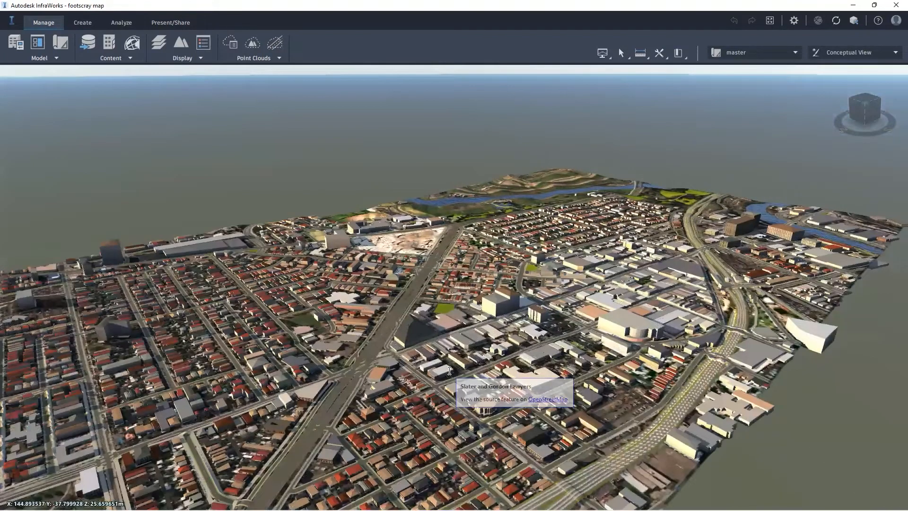
{"action": "scroll", "coordinate": [478, 313], "scroll_direction": "up", "scroll_amount": 1}
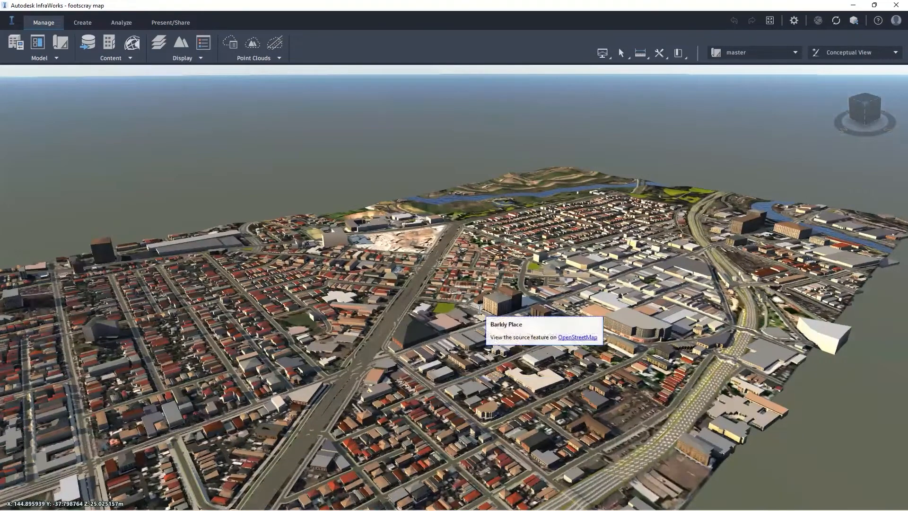
{"action": "scroll", "coordinate": [370, 402], "scroll_direction": "down", "scroll_amount": 1}
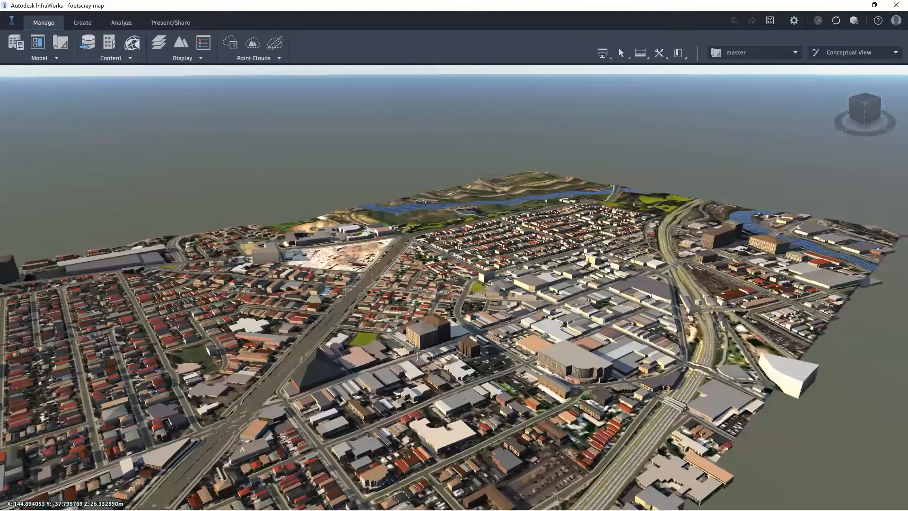
{"action": "middle_click_drag", "start_coordinate": [355, 371], "coordinate": [413, 353]}
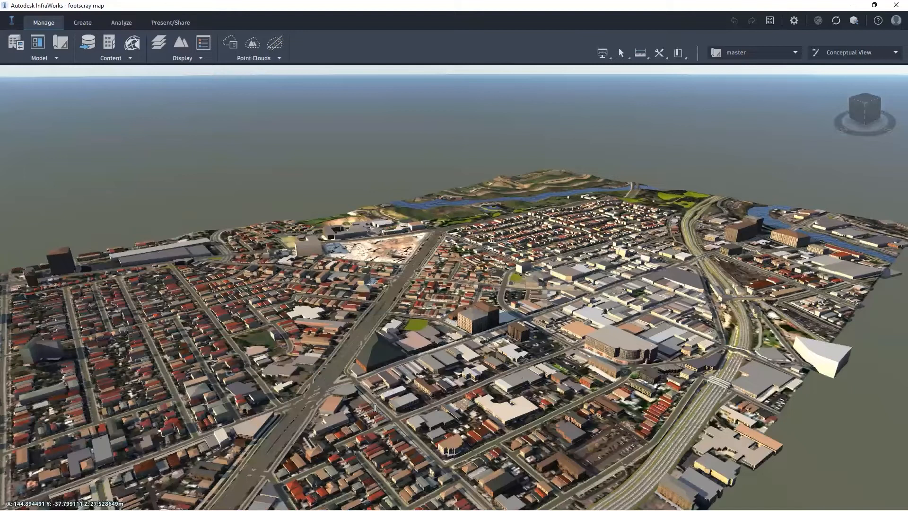
{"action": "scroll", "coordinate": [345, 440], "scroll_direction": "up", "scroll_amount": 2}
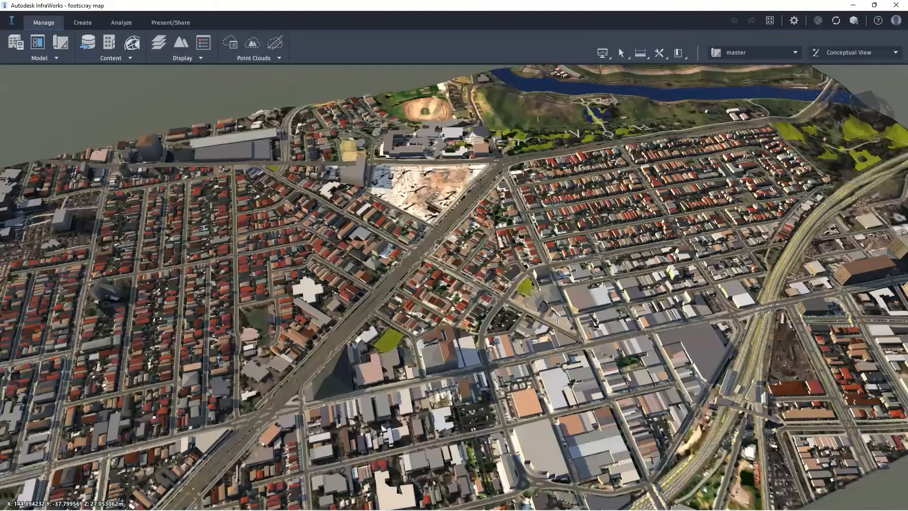
{"action": "scroll", "coordinate": [503, 281], "scroll_direction": "up", "scroll_amount": 3}
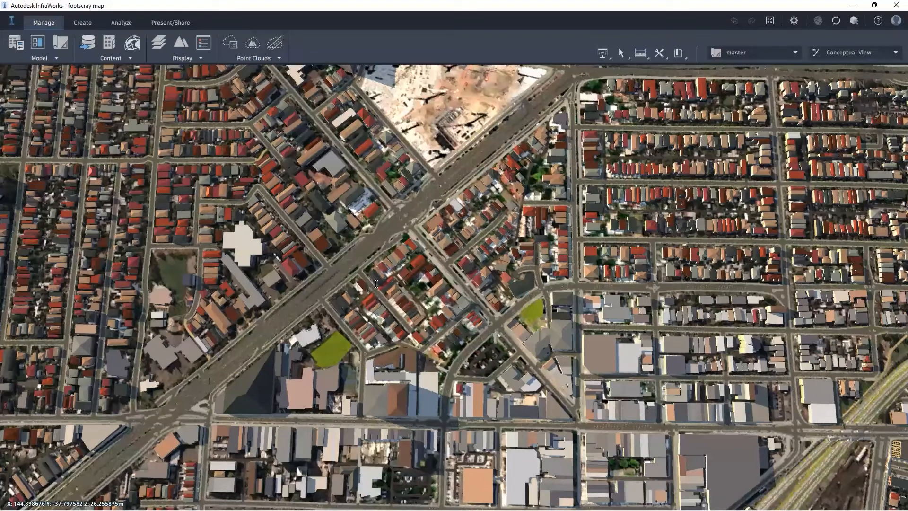
{"action": "scroll", "coordinate": [376, 283], "scroll_direction": "up", "scroll_amount": 3}
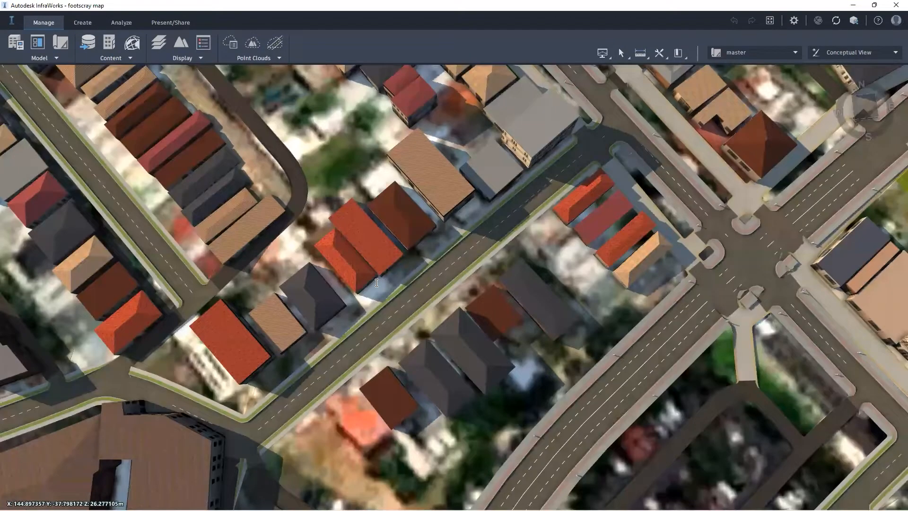
{"action": "scroll", "coordinate": [431, 289], "scroll_direction": "up", "scroll_amount": 2}
{"action": "left_click", "coordinate": [431, 290]}
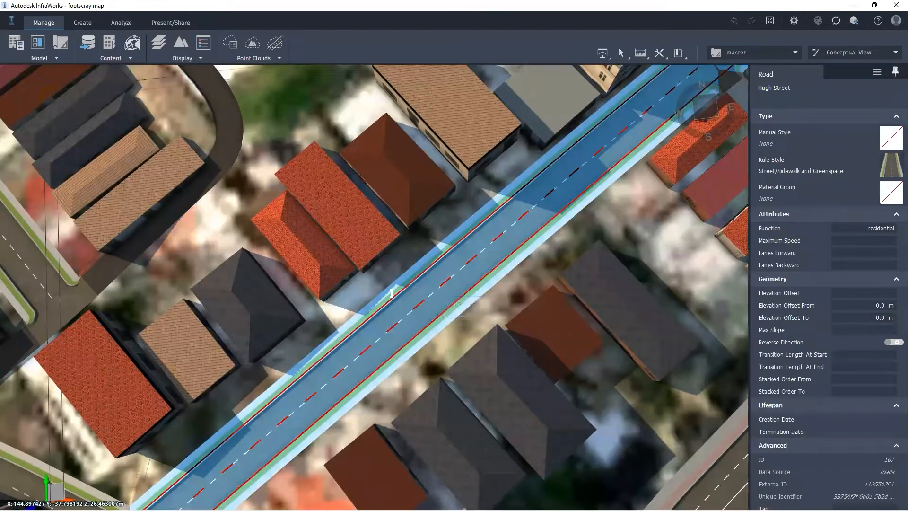
Convert the selected Hugh Street planning road to a component road and accept the conversion
{"action": "scroll", "coordinate": [432, 296], "scroll_direction": "up", "scroll_amount": 1}
{"action": "scroll", "coordinate": [434, 293], "scroll_direction": "up", "scroll_amount": 1}
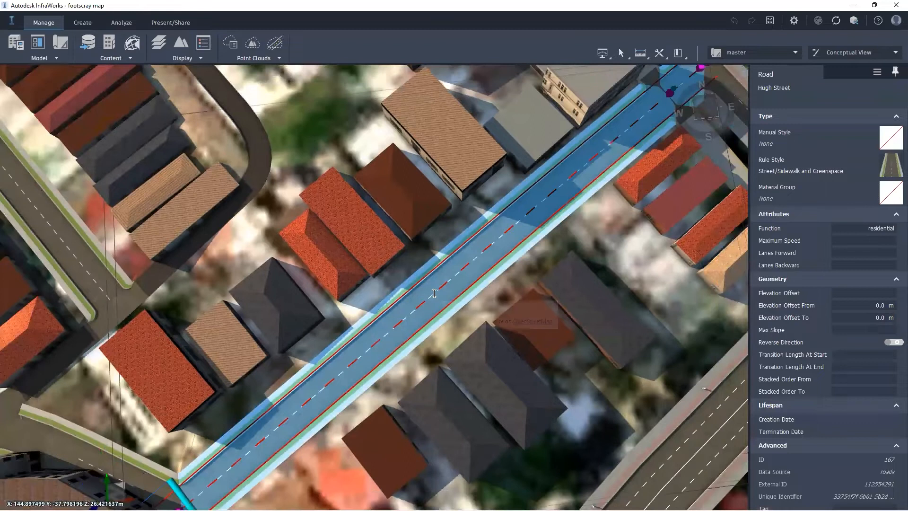
{"action": "mouse_move", "coordinate": [434, 293]}
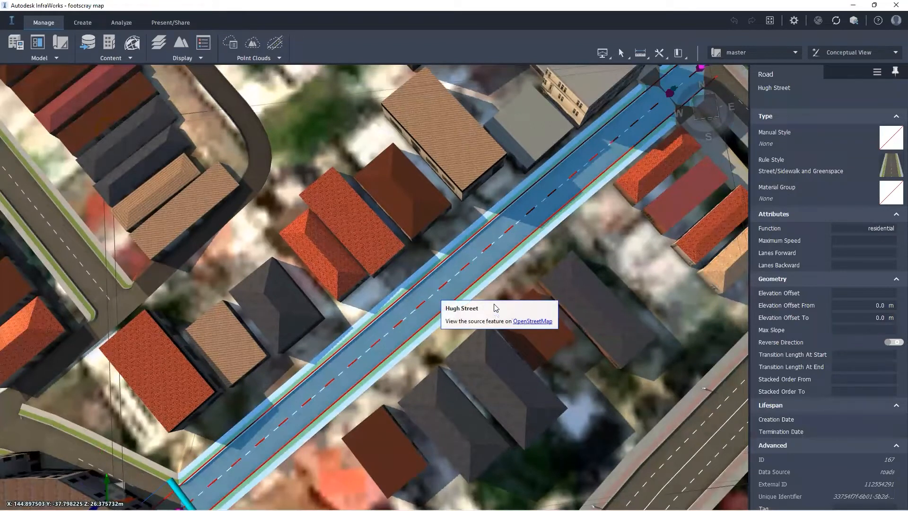
{"action": "right_click", "coordinate": [432, 280]}
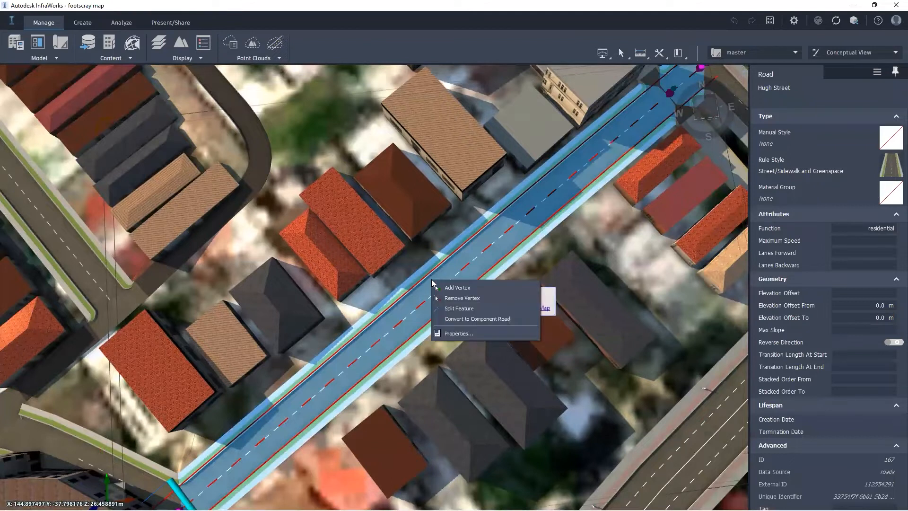
{"action": "left_click", "coordinate": [478, 256]}
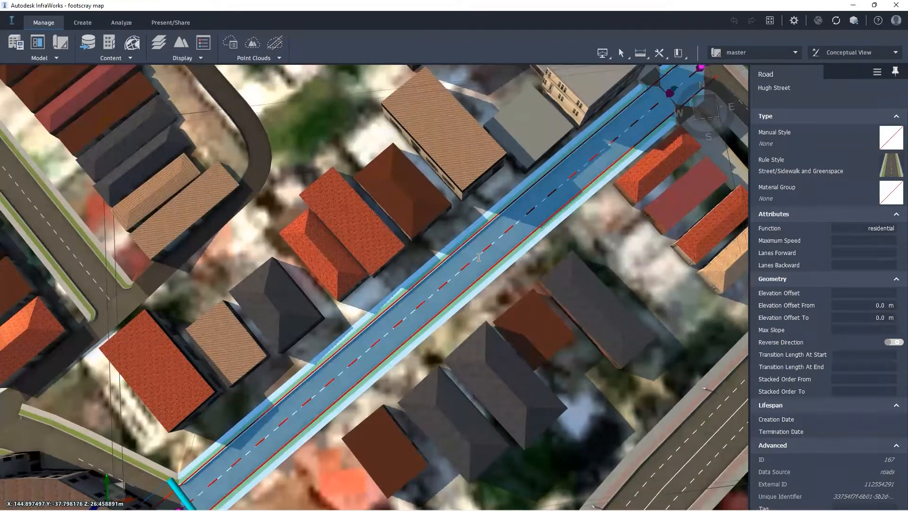
{"action": "right_click", "coordinate": [465, 267]}
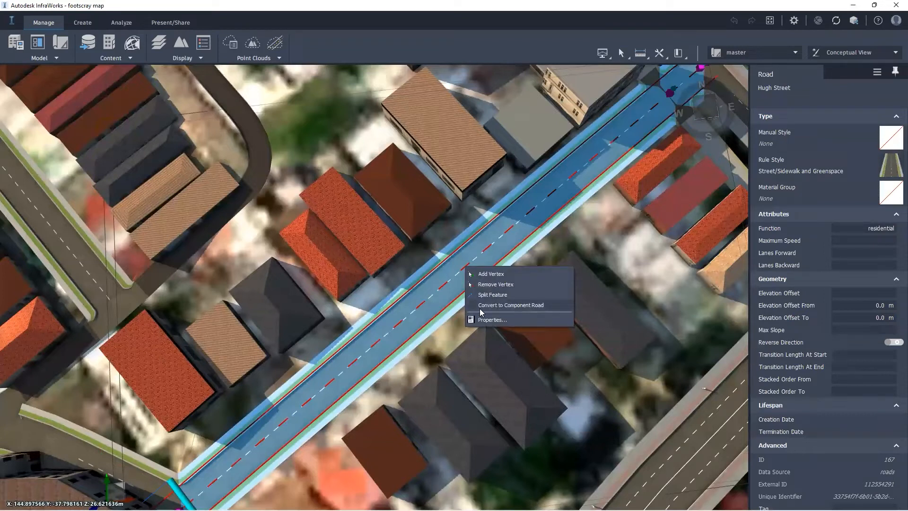
{"action": "left_click", "coordinate": [538, 305]}
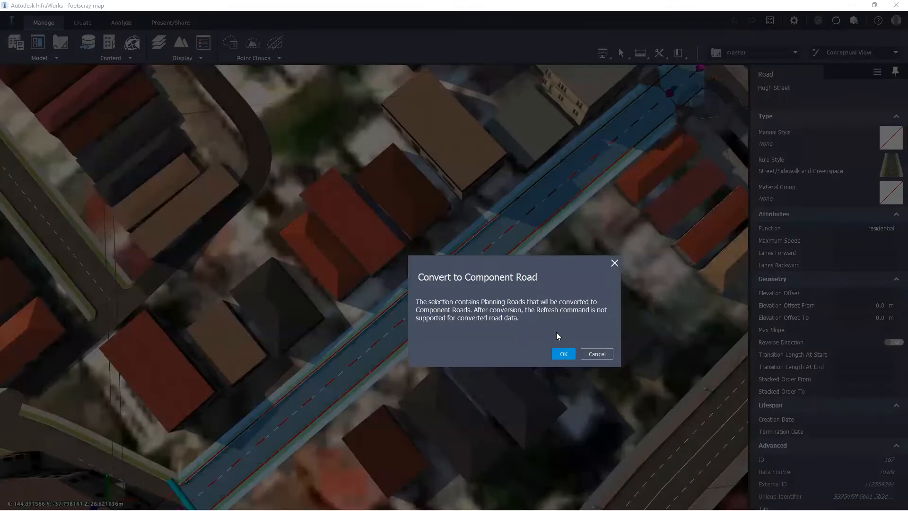
{"action": "left_click", "coordinate": [563, 353]}
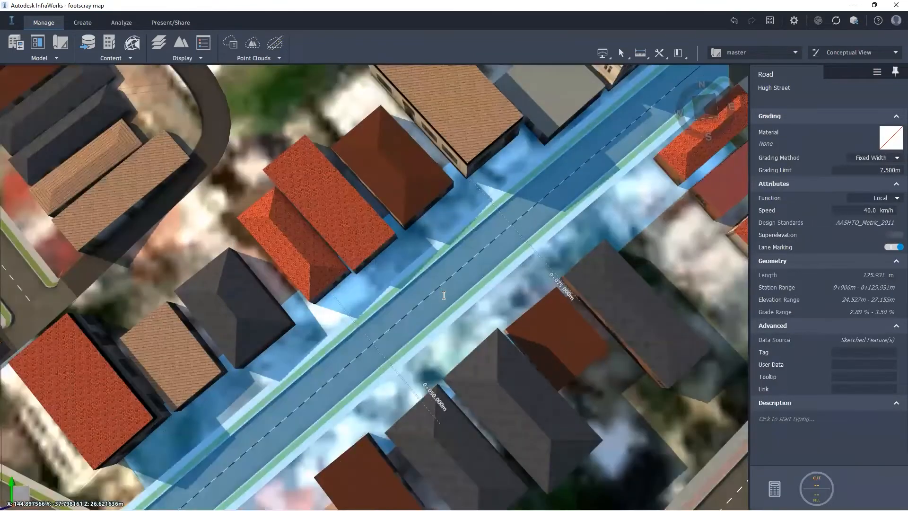
View Hugh Street along its length and inspect its two lanes and left sloped median as separate road components
{"action": "left_click_drag", "start_coordinate": [444, 295], "coordinate": [507, 176]}
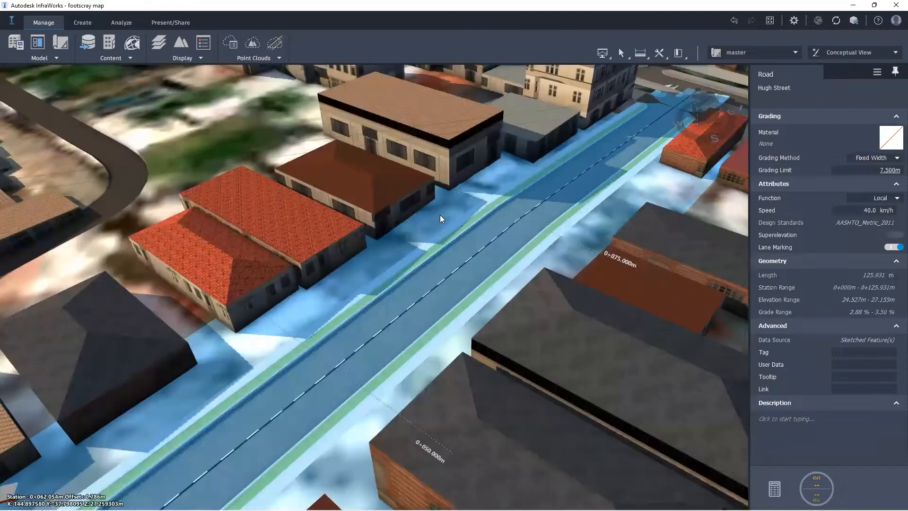
{"action": "left_click_drag", "start_coordinate": [457, 229], "coordinate": [482, 219]}
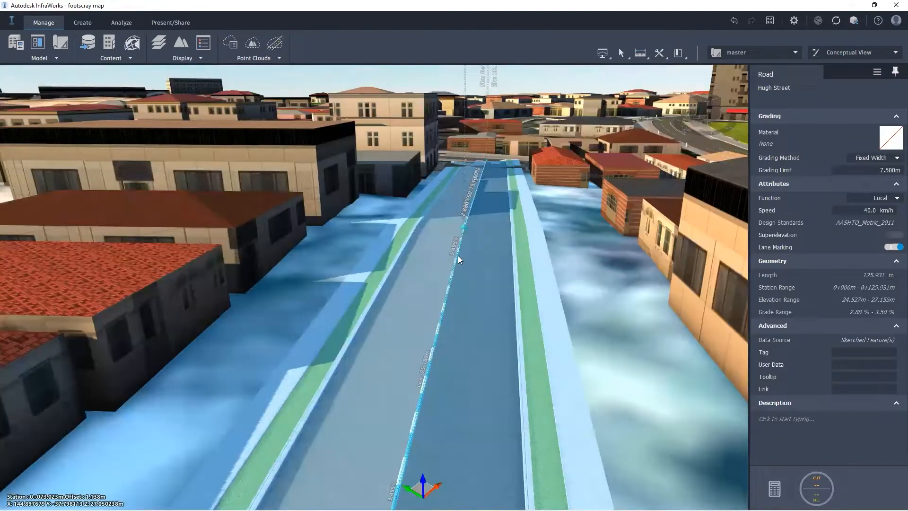
{"action": "left_click", "coordinate": [488, 266]}
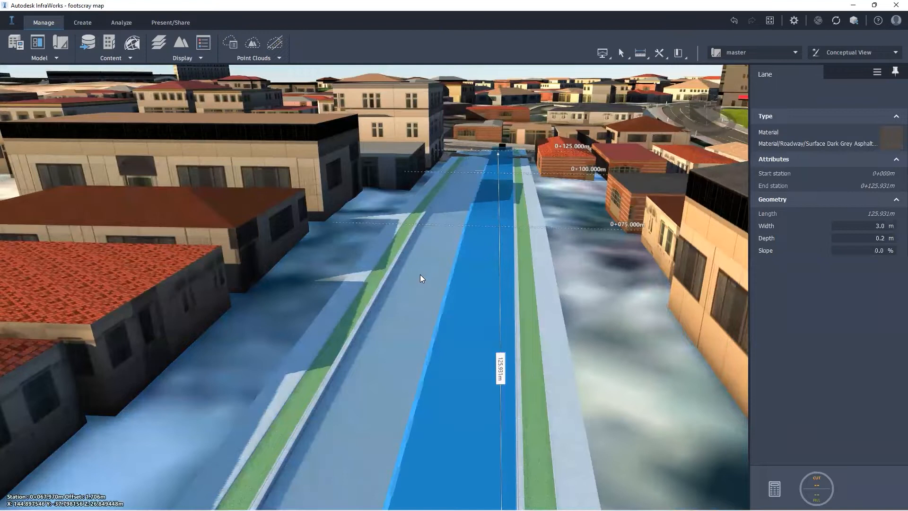
{"action": "left_click", "coordinate": [420, 274]}
{"action": "left_click", "coordinate": [480, 271]}
{"action": "left_click", "coordinate": [426, 270]}
{"action": "left_click", "coordinate": [481, 269]}
{"action": "left_click", "coordinate": [351, 275]}
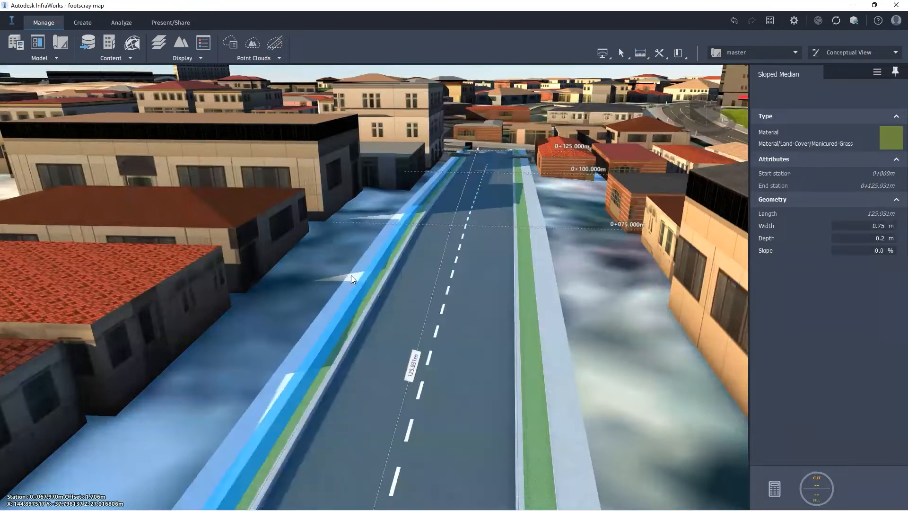
Compare selecting the whole Hugh Street road with selecting only its right lane, and clear the selection
{"action": "left_click", "coordinate": [474, 267]}
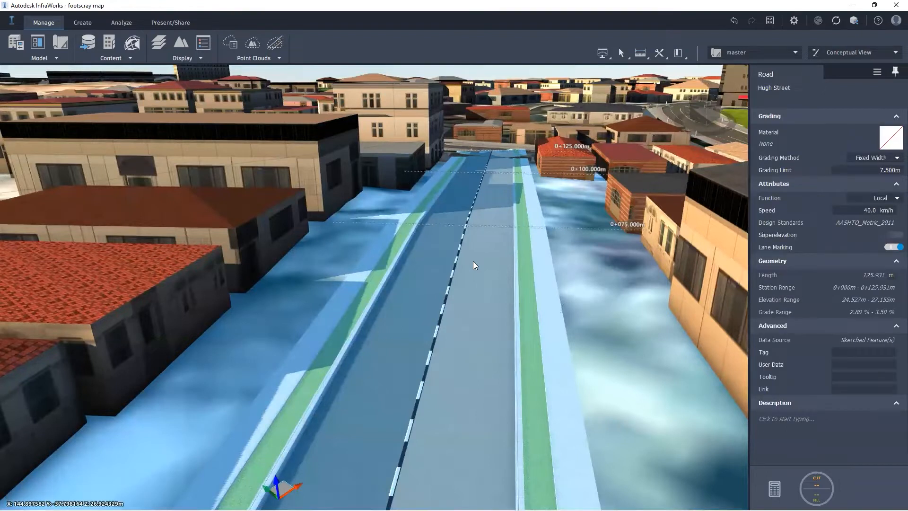
{"action": "left_click", "coordinate": [473, 261]}
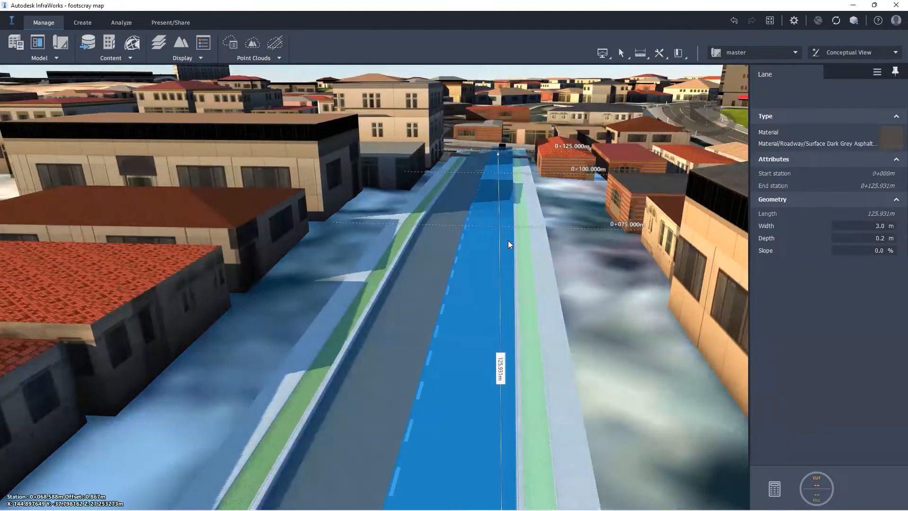
{"action": "left_click", "coordinate": [472, 254]}
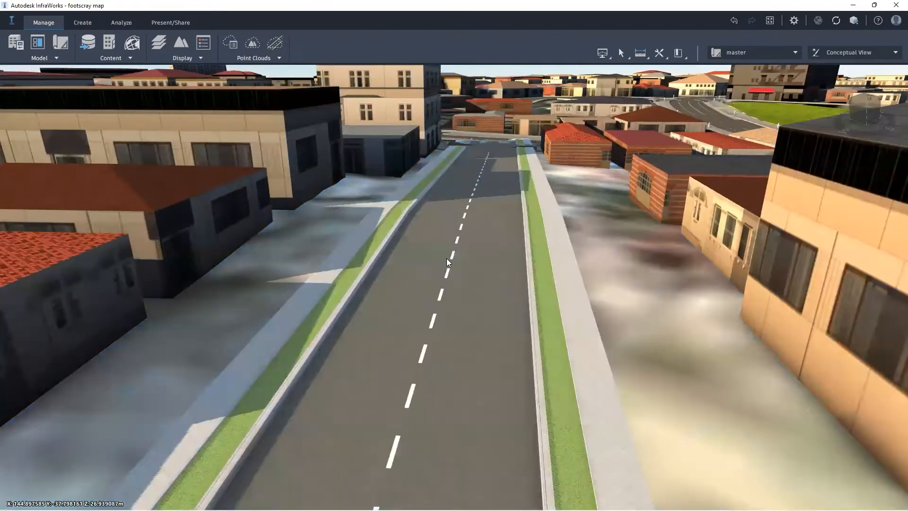
{"action": "left_click", "coordinate": [447, 259]}
{"action": "left_click", "coordinate": [479, 248]}
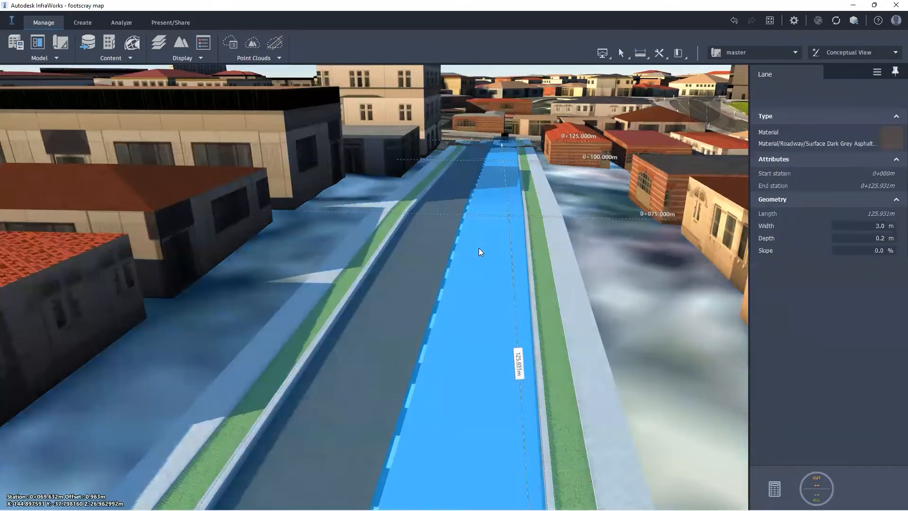
{"action": "left_click", "coordinate": [478, 248]}
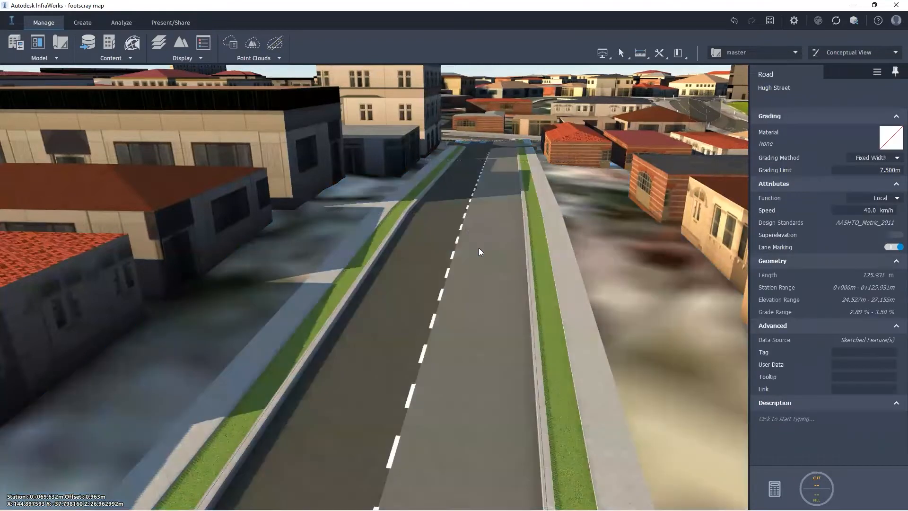
{"action": "key", "text": "Escape"}
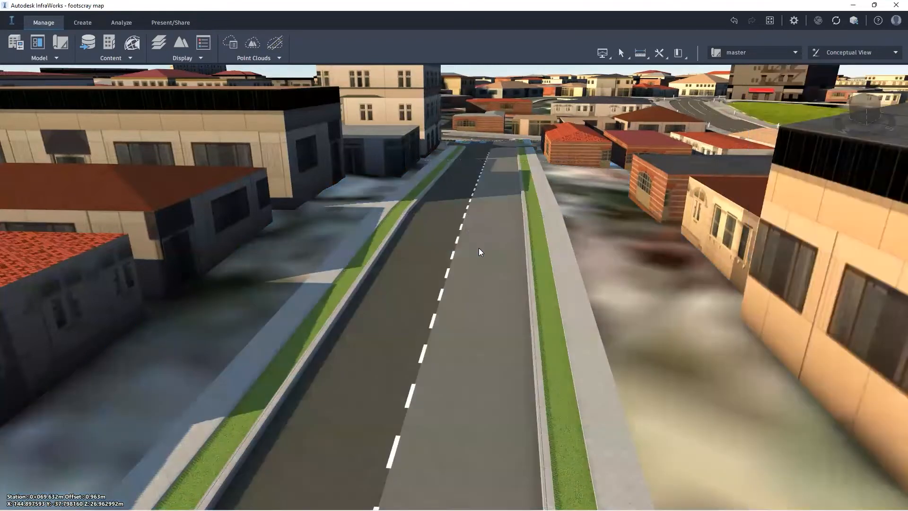
Select only the right lane of Hugh Street and open the full style library for its material
{"action": "scroll", "coordinate": [463, 276], "scroll_direction": "up", "scroll_amount": 3}
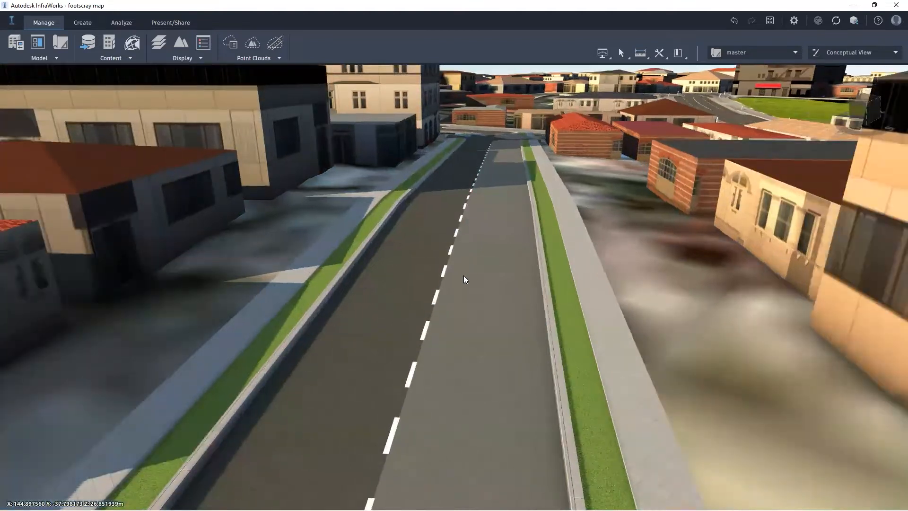
{"action": "left_click", "coordinate": [463, 275]}
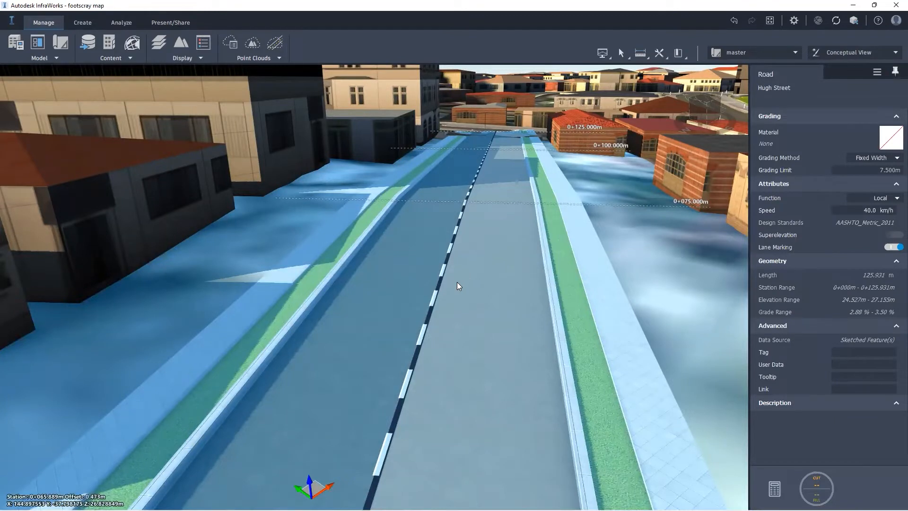
{"action": "left_click", "coordinate": [457, 282]}
{"action": "left_click", "coordinate": [892, 145]}
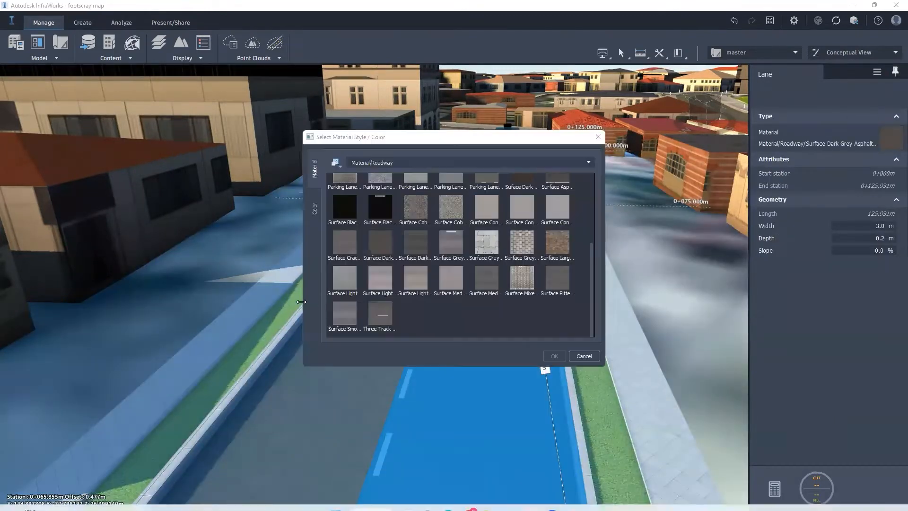
{"action": "left_click", "coordinate": [581, 356]}
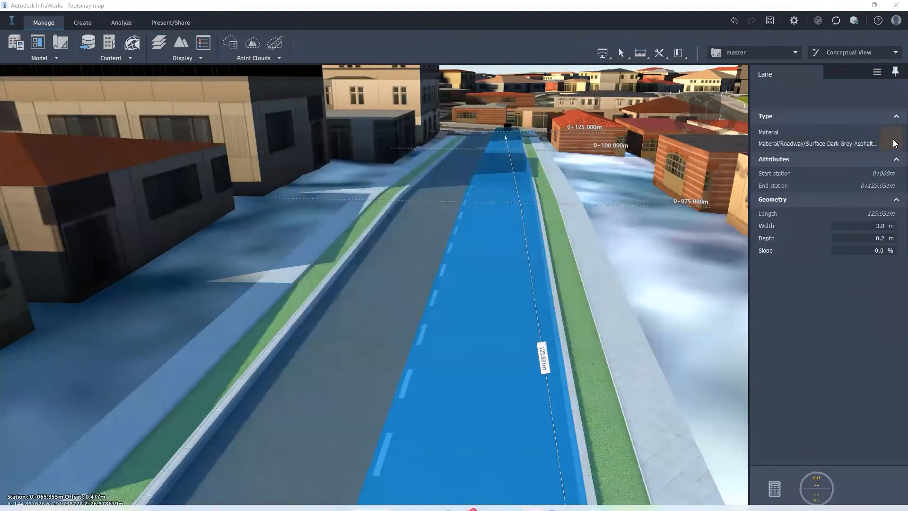
{"action": "left_click", "coordinate": [895, 142]}
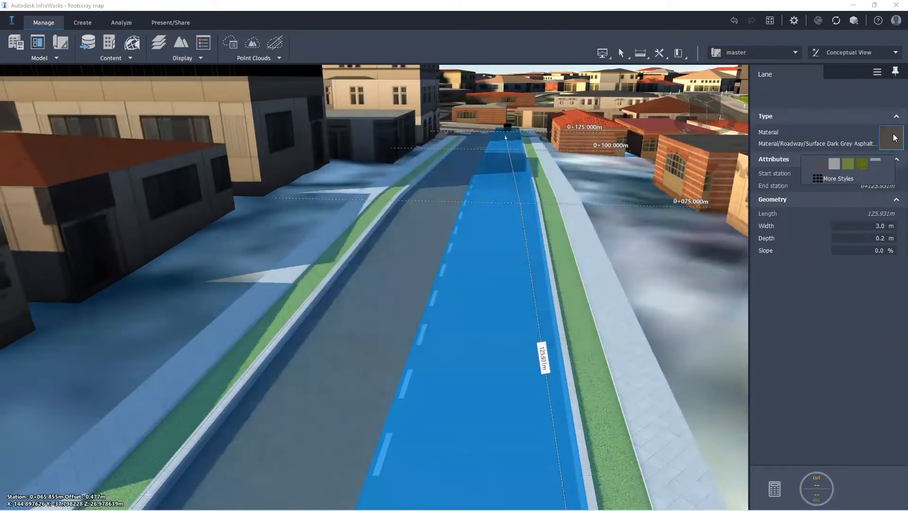
{"action": "left_click", "coordinate": [832, 178]}
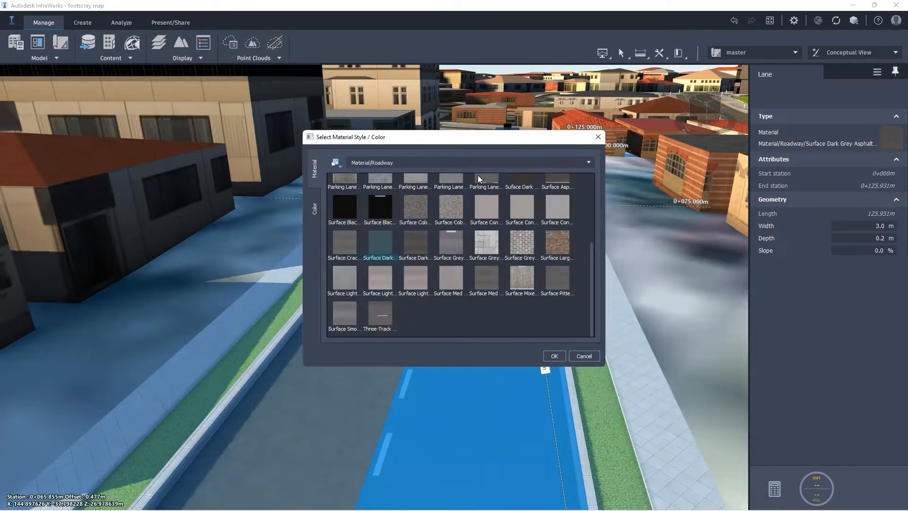
Pick the Surface Cracked Concrete style from the Material/Roadway catalogue for the right lane, regenerate the scene and clear the selection
{"action": "left_click", "coordinate": [442, 161]}
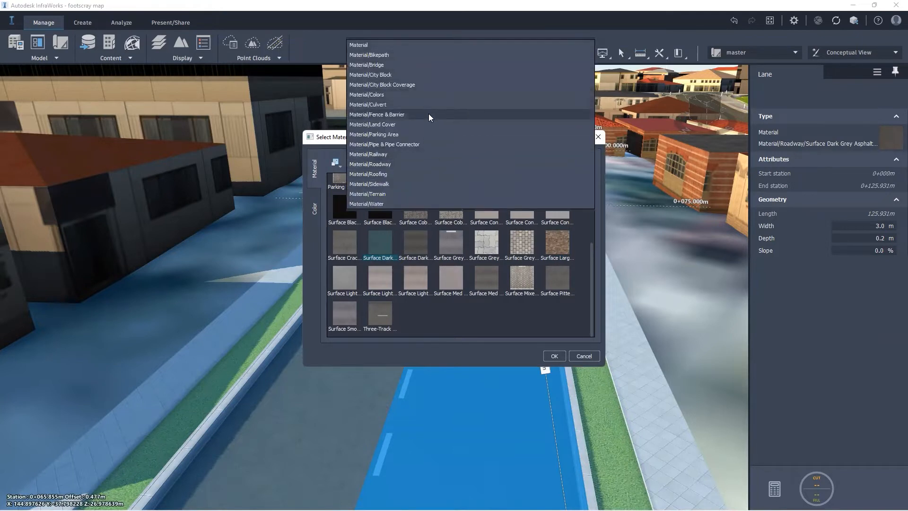
{"action": "left_click", "coordinate": [409, 165]}
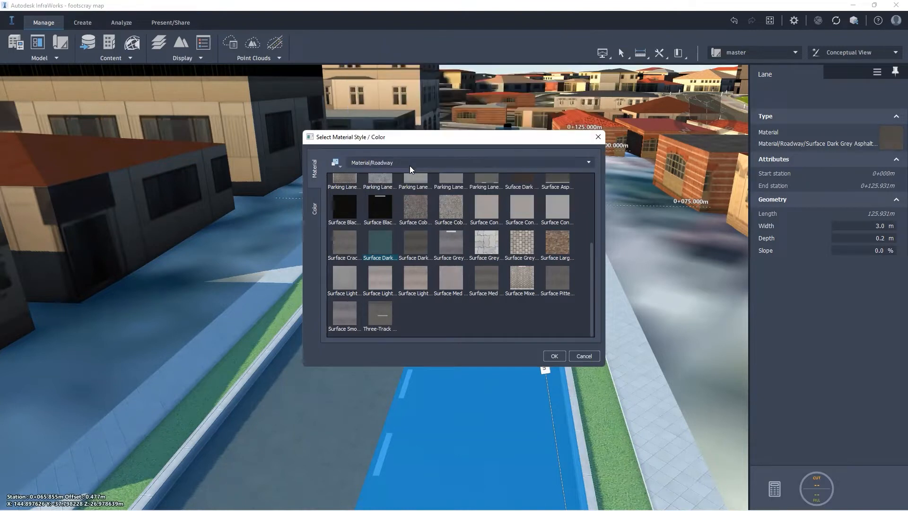
{"action": "scroll", "coordinate": [434, 228], "scroll_direction": "up", "scroll_amount": 3}
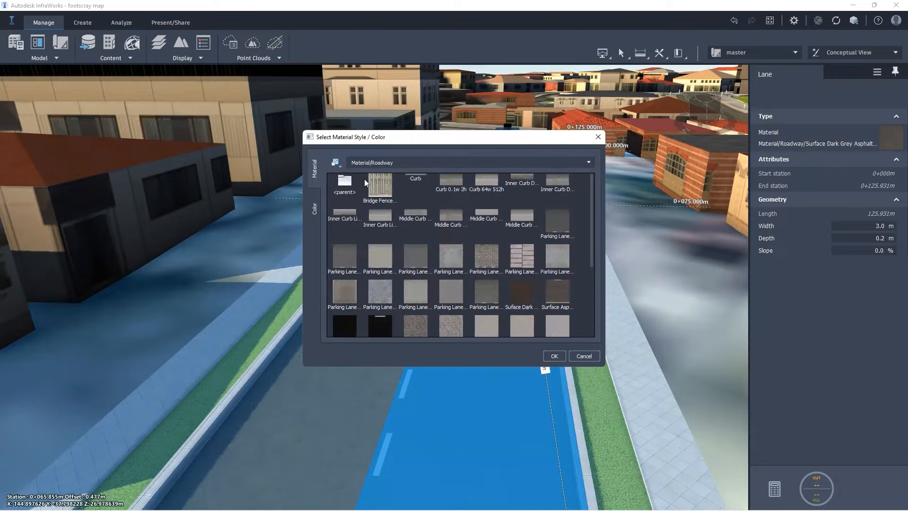
{"action": "scroll", "coordinate": [480, 257], "scroll_direction": "down", "scroll_amount": 2}
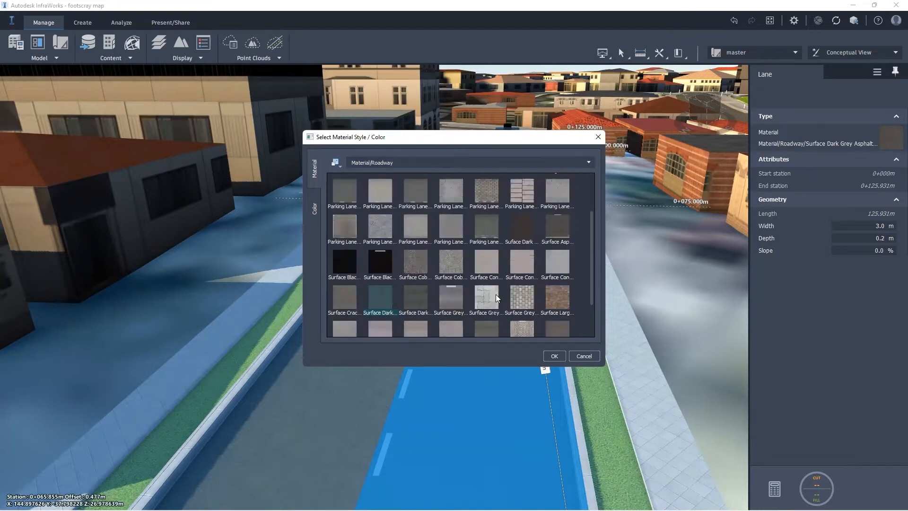
{"action": "scroll", "coordinate": [495, 298], "scroll_direction": "down", "scroll_amount": 2}
{"action": "scroll", "coordinate": [415, 303], "scroll_direction": "up", "scroll_amount": 2}
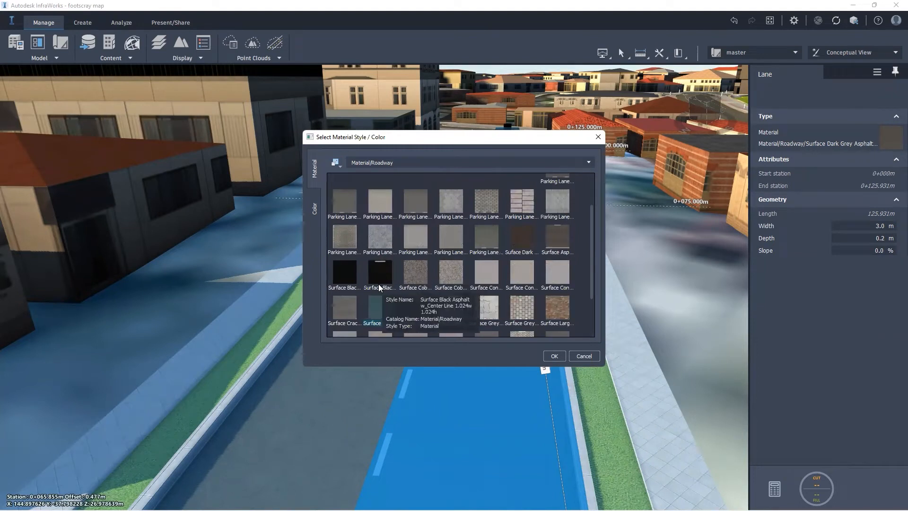
{"action": "scroll", "coordinate": [385, 286], "scroll_direction": "up", "scroll_amount": 2}
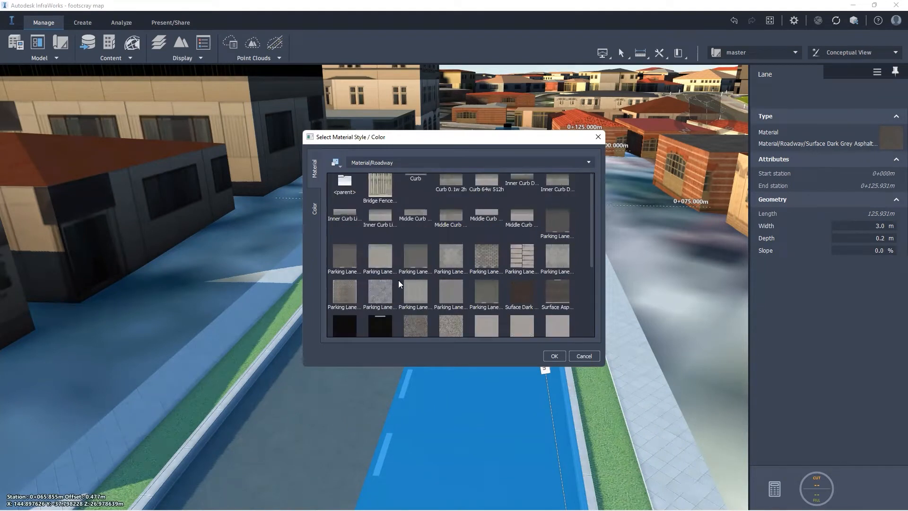
{"action": "scroll", "coordinate": [341, 251], "scroll_direction": "down", "scroll_amount": 3}
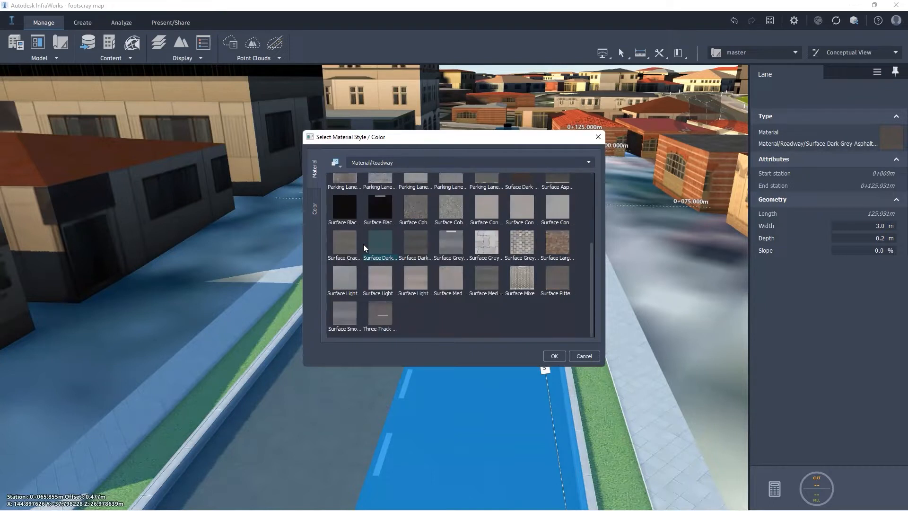
{"action": "left_click", "coordinate": [351, 241]}
{"action": "left_click", "coordinate": [556, 356]}
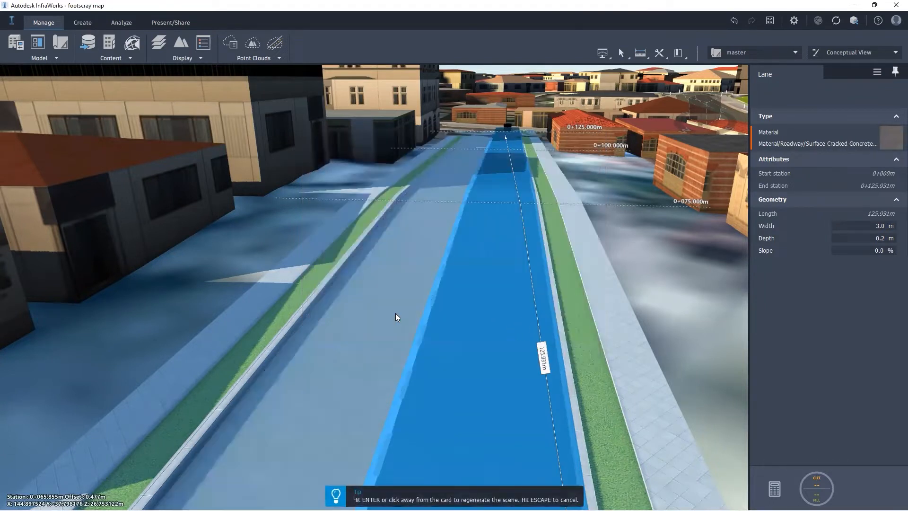
{"action": "key", "text": "Return"}
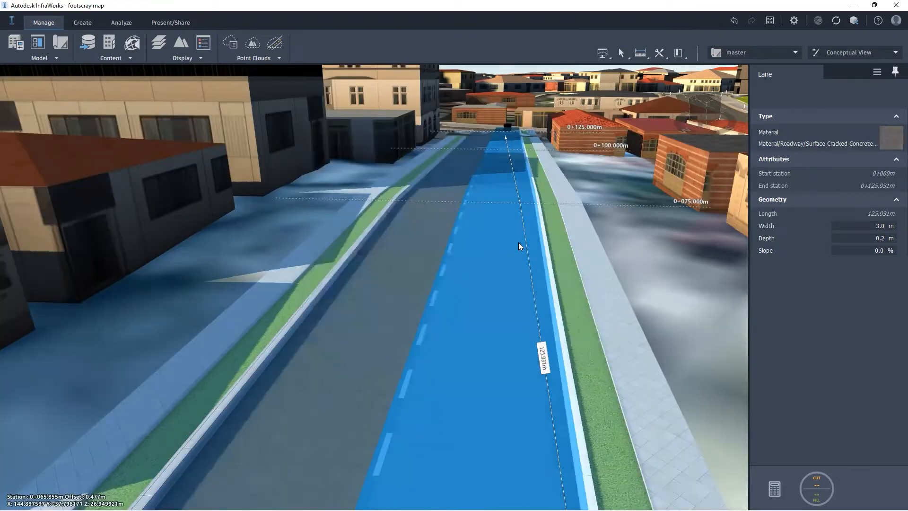
{"action": "key", "text": "Escape"}
{"action": "key", "text": "Escape"}
{"action": "key", "text": "Escape"}
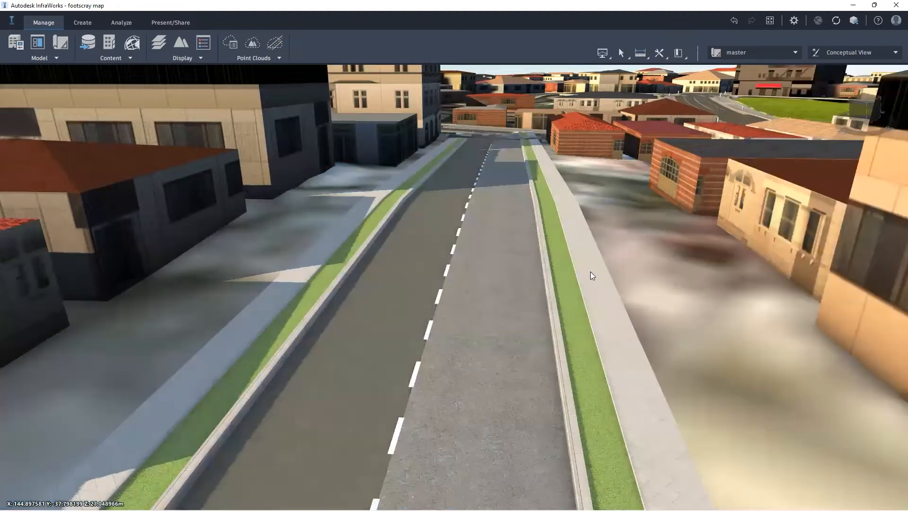
Try to give Hugh Street's left lane the same cracked concrete material from the recently used styles
{"action": "scroll", "coordinate": [410, 370], "scroll_direction": "up", "scroll_amount": 2}
{"action": "scroll", "coordinate": [467, 313], "scroll_direction": "up", "scroll_amount": 1}
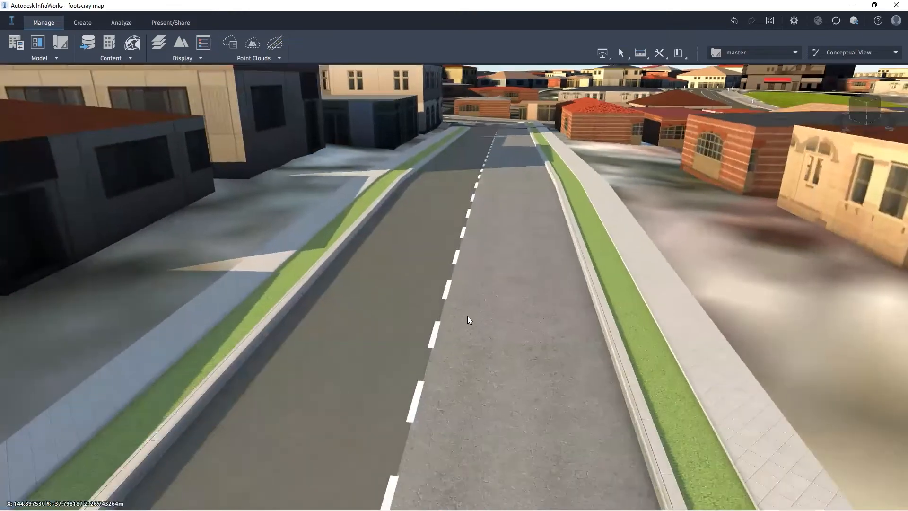
{"action": "scroll", "coordinate": [469, 312], "scroll_direction": "down", "scroll_amount": 2}
{"action": "left_click", "coordinate": [352, 350]}
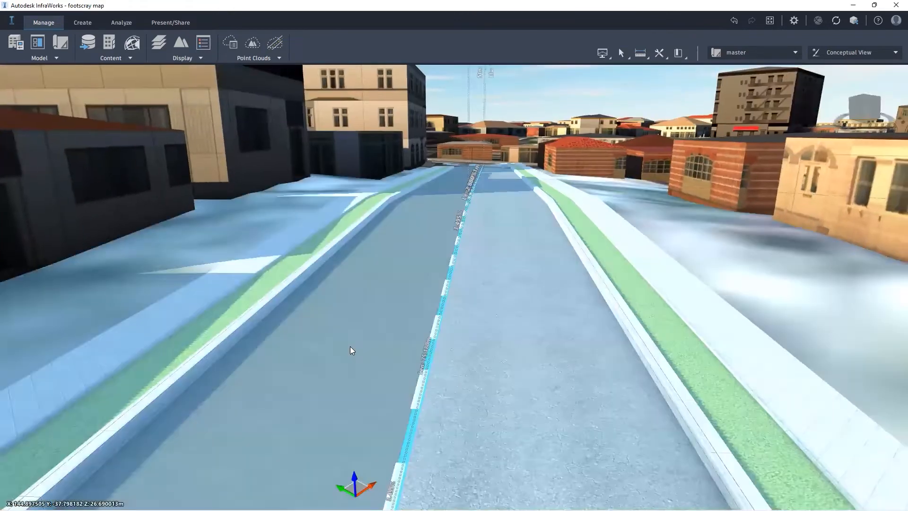
{"action": "left_click", "coordinate": [364, 301]}
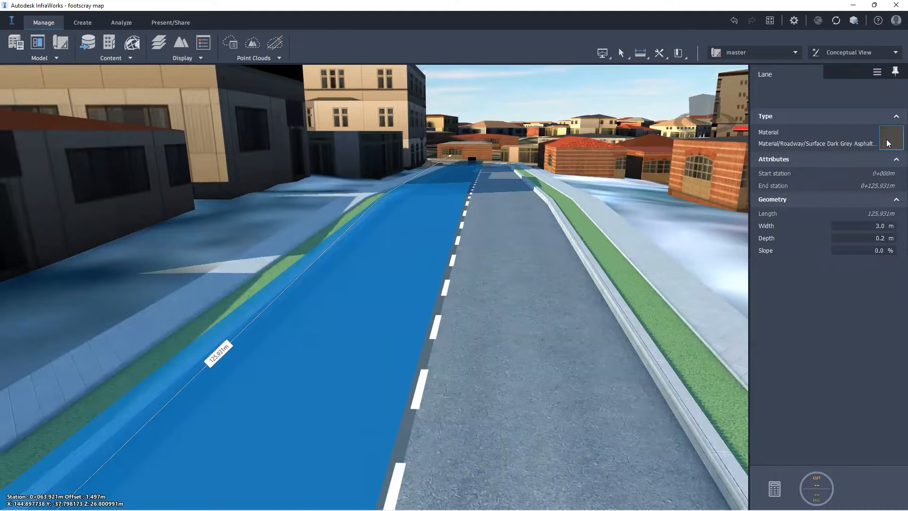
{"action": "left_click", "coordinate": [887, 142]}
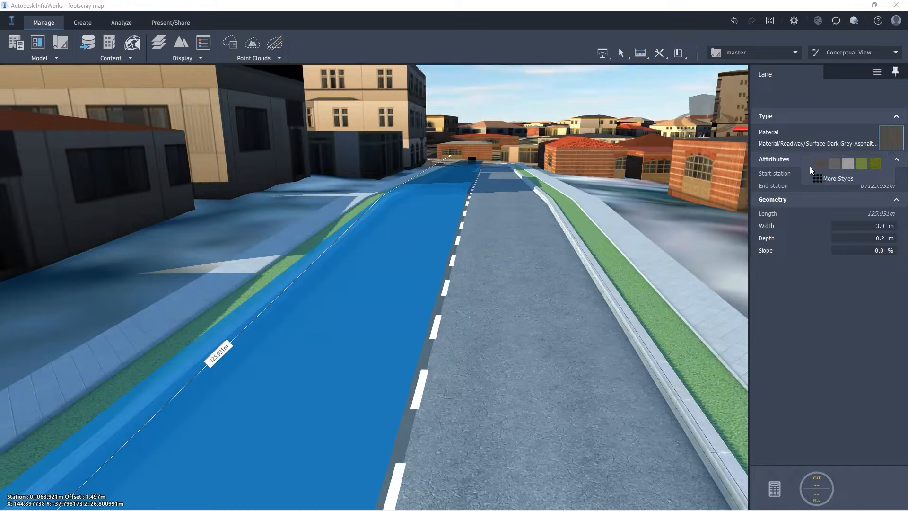
{"action": "left_click", "coordinate": [834, 163]}
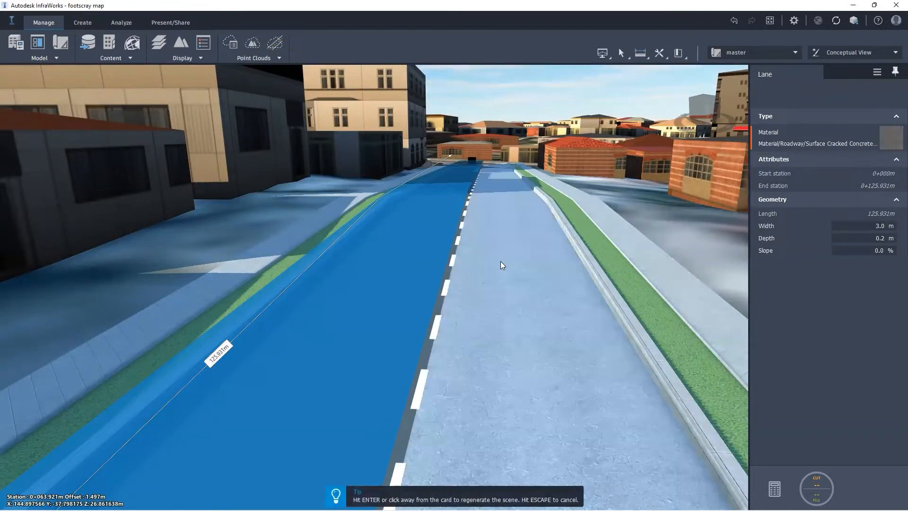
{"action": "left_click", "coordinate": [501, 261]}
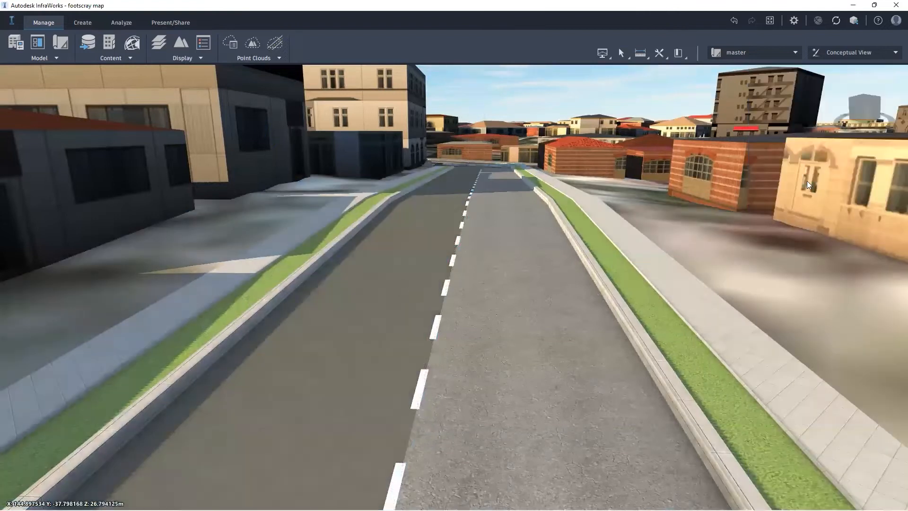
Apply the recently used Surface Cracked Concrete material to the left lane, regenerate the scene and clear the selection
{"action": "left_click", "coordinate": [395, 285]}
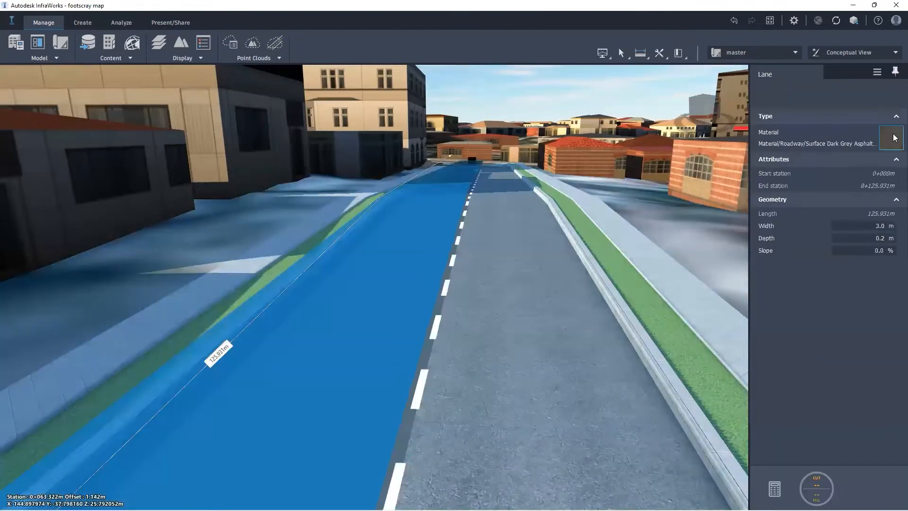
{"action": "left_click", "coordinate": [883, 142]}
{"action": "left_click", "coordinate": [835, 164]}
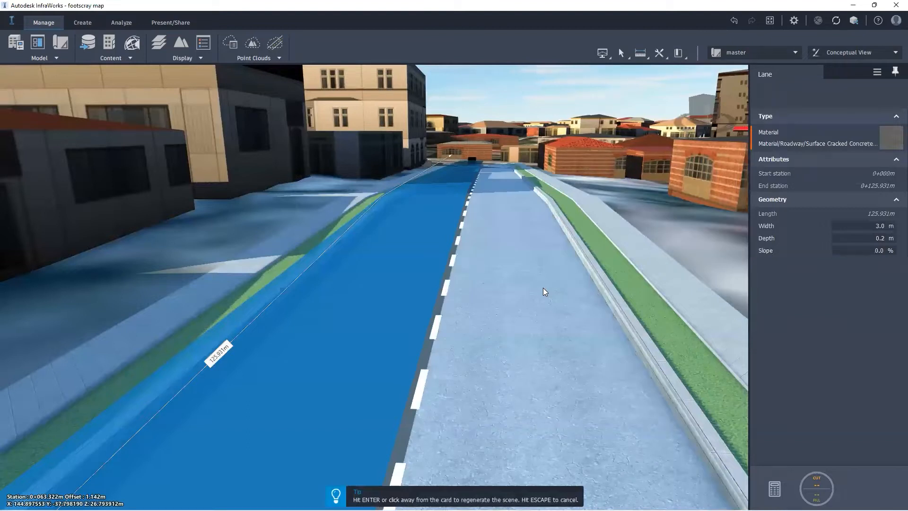
{"action": "key", "text": "Return"}
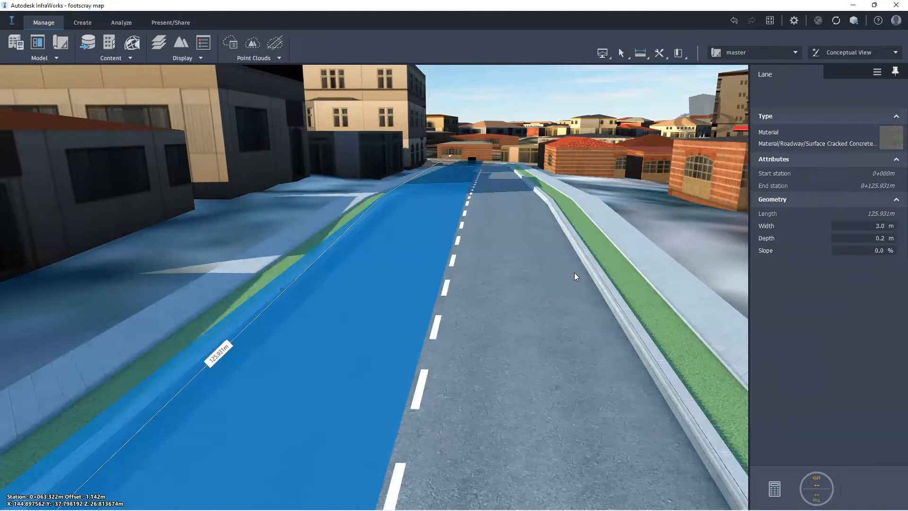
{"action": "key", "text": "Escape"}
{"action": "key", "text": "Escape"}
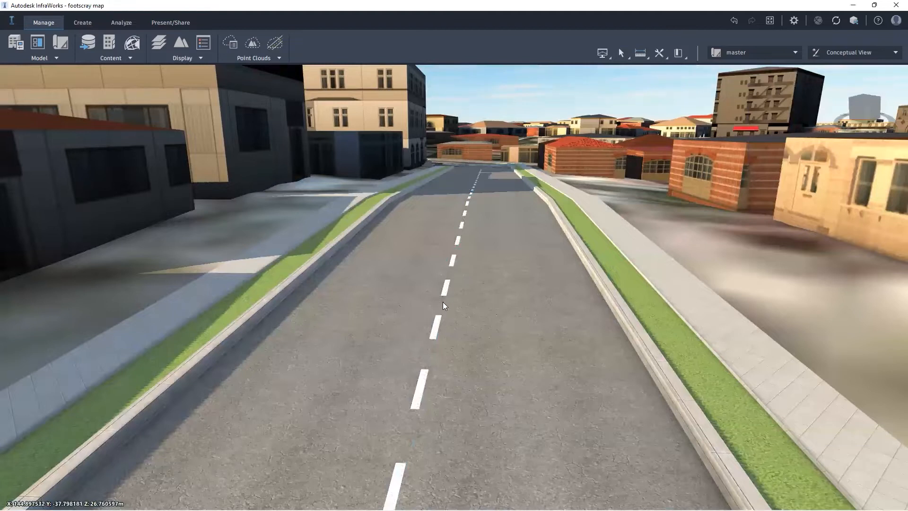
Hide the Median lane marking in Hugh Street's lane marking settings and deselect the road
{"action": "left_click", "coordinate": [447, 288]}
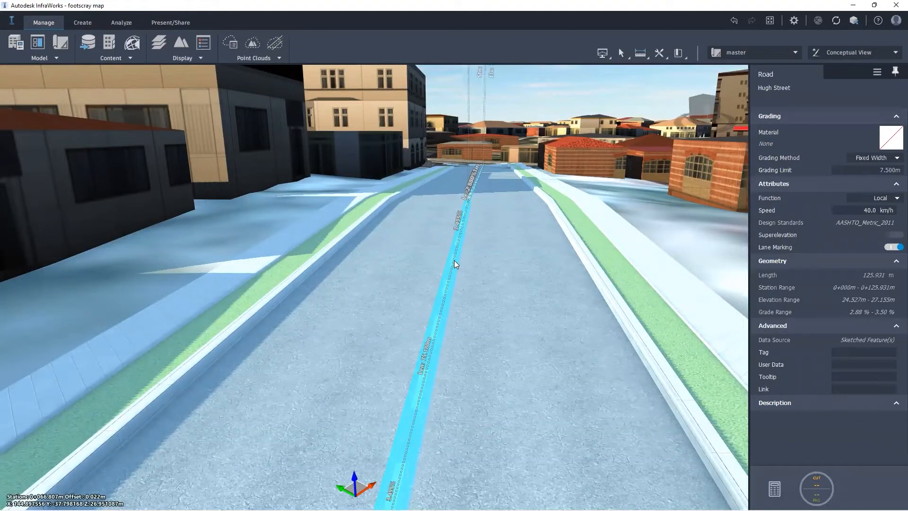
{"action": "key", "text": "Escape"}
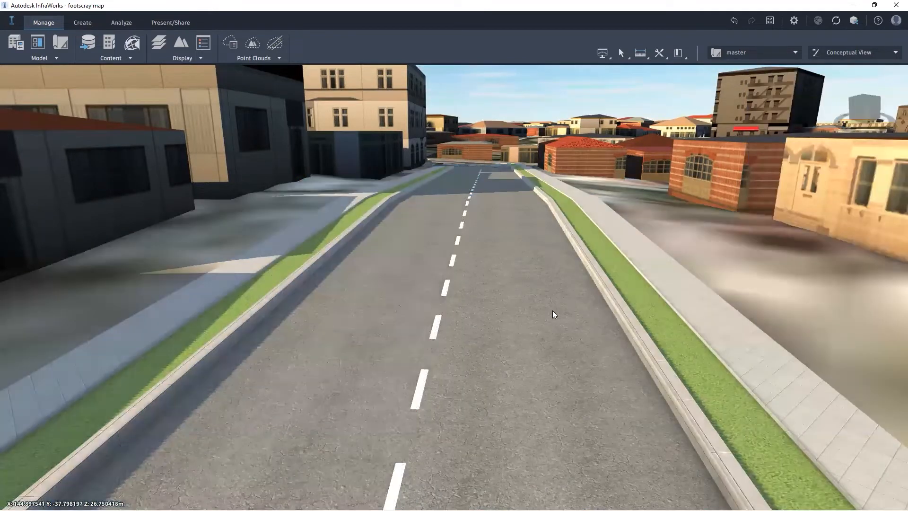
{"action": "right_click", "coordinate": [552, 310]}
{"action": "left_click", "coordinate": [497, 344]}
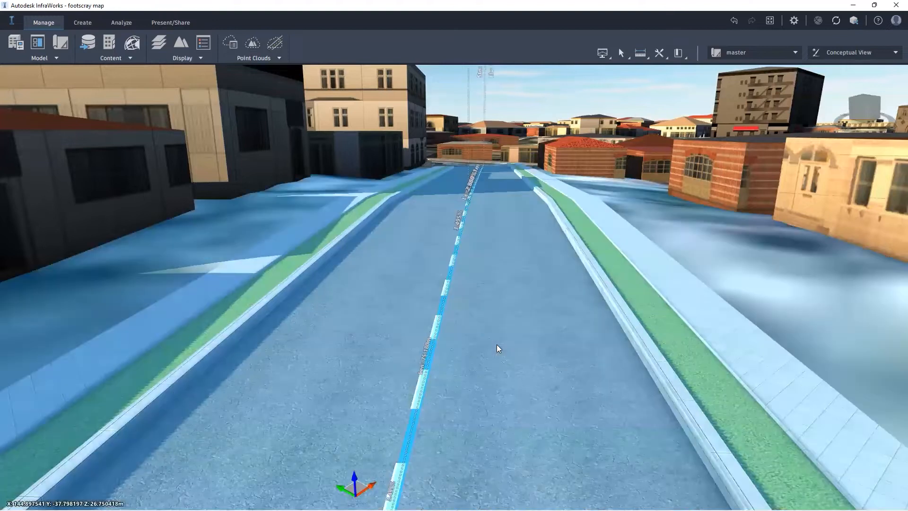
{"action": "right_click", "coordinate": [497, 344]}
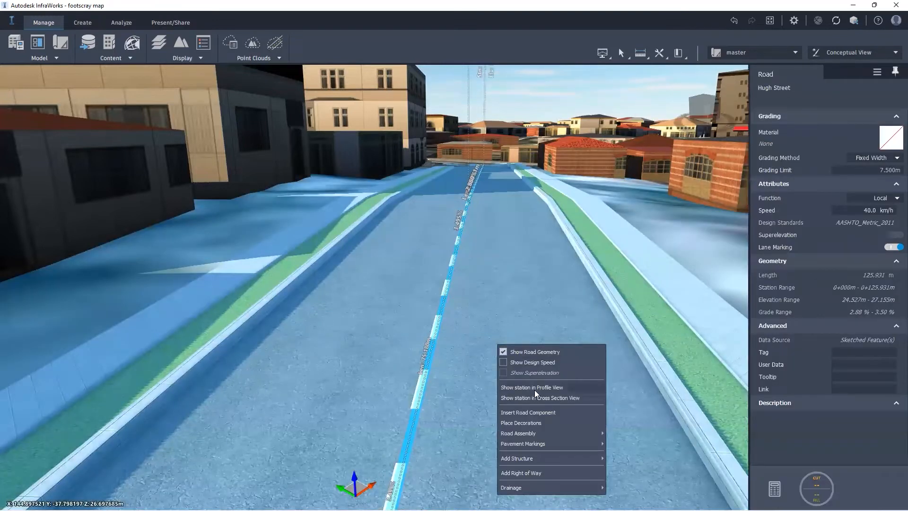
{"action": "mouse_move", "coordinate": [574, 457]}
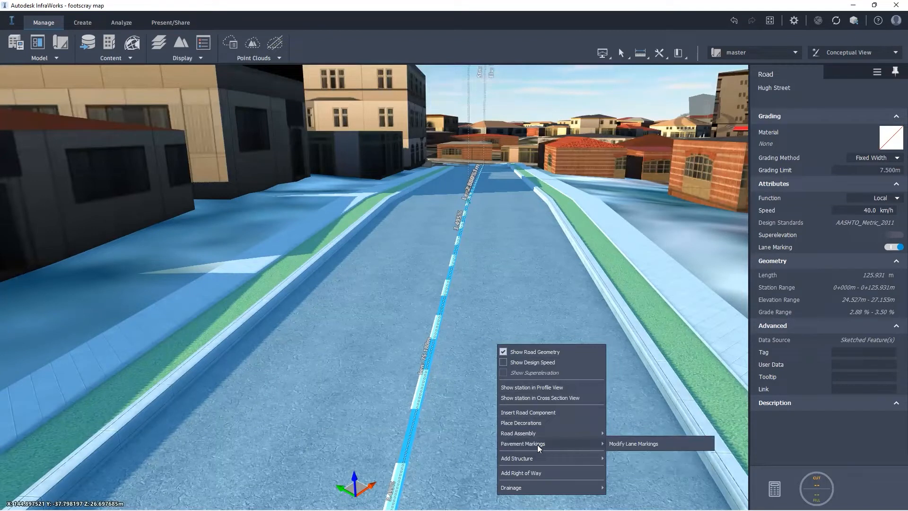
{"action": "left_click", "coordinate": [634, 443]}
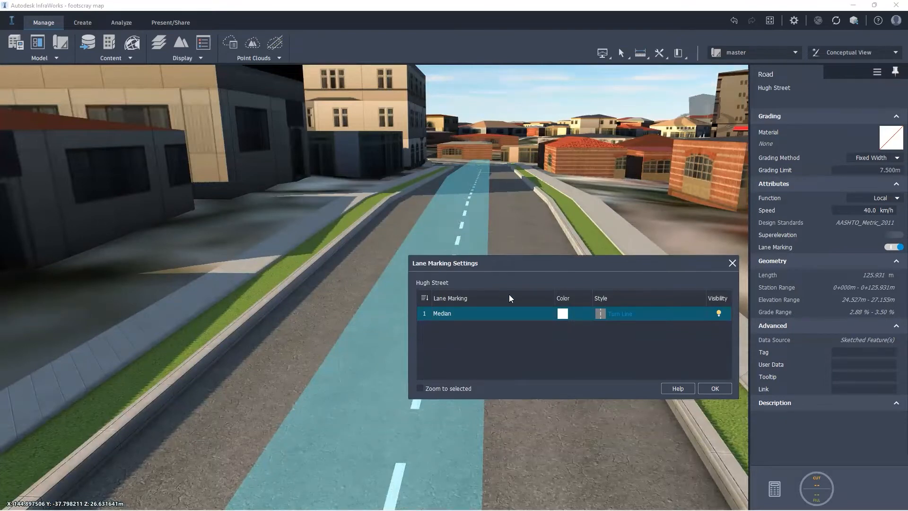
{"action": "left_click", "coordinate": [719, 313]}
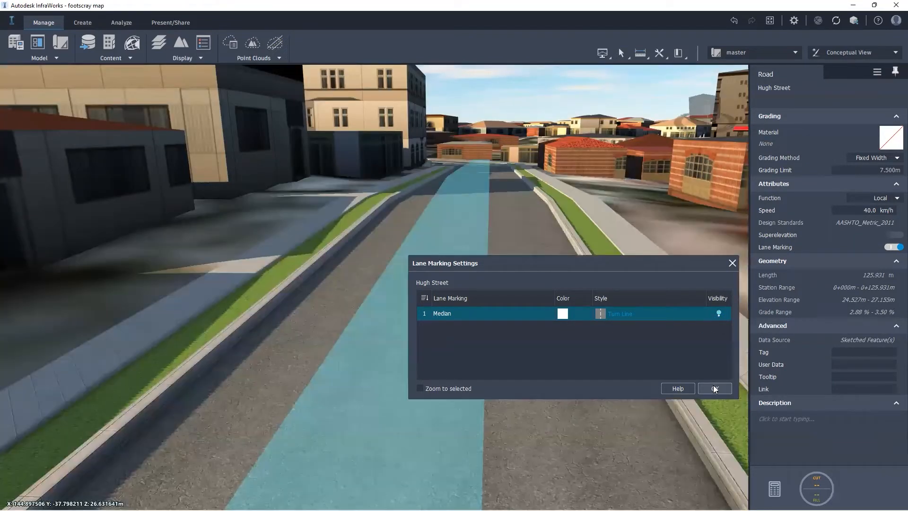
{"action": "left_click", "coordinate": [714, 388]}
{"action": "key", "text": "Escape"}
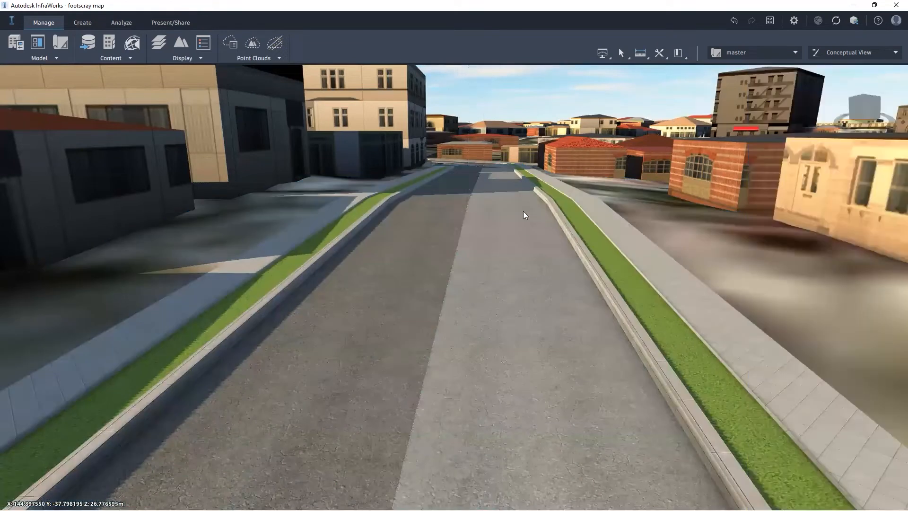
View the resurfaced Hugh Street from slightly higher and farther back, including its verges and footpaths
{"action": "scroll", "coordinate": [483, 291], "scroll_direction": "down", "scroll_amount": 1}
{"action": "left_click_drag", "start_coordinate": [435, 310], "coordinate": [670, 320]}
{"action": "left_click_drag", "start_coordinate": [429, 288], "coordinate": [431, 325]}
{"action": "left_click_drag", "start_coordinate": [370, 363], "coordinate": [476, 309]}
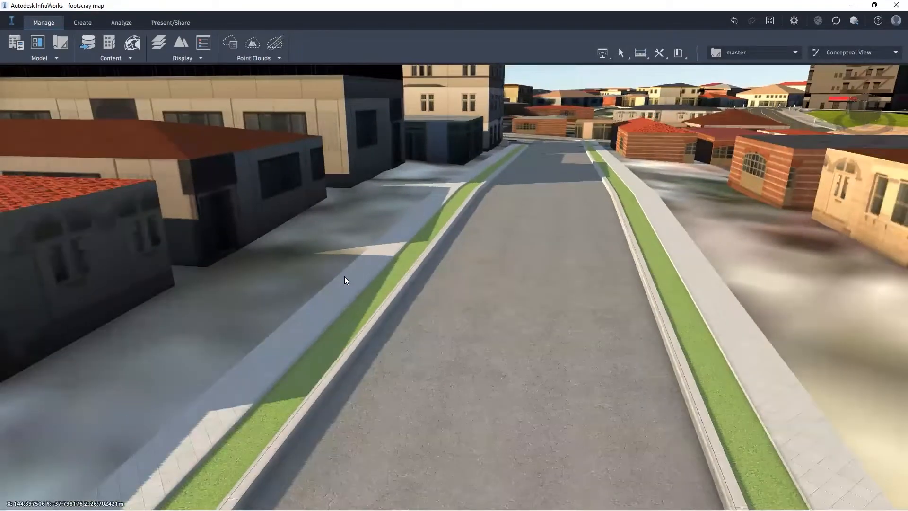
Set the width of the outer Smooth Grey Tile footpath strip on Hugh Street's left side to 4 m
{"action": "left_click", "coordinate": [345, 276]}
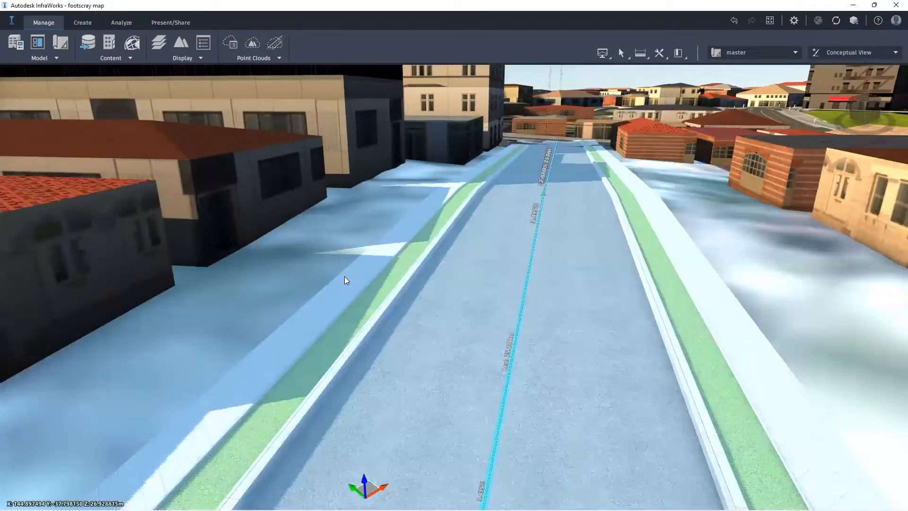
{"action": "left_click", "coordinate": [345, 276]}
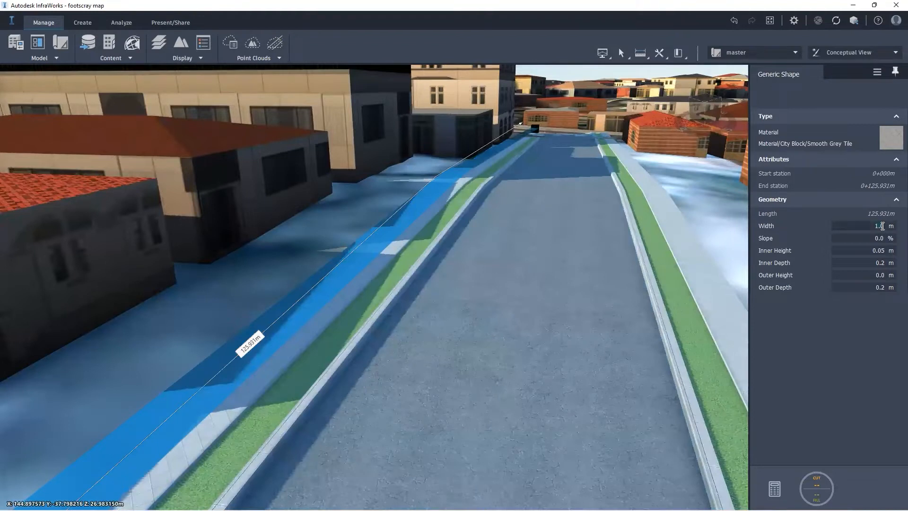
{"action": "key", "text": "BackSpace"}
{"action": "type", "text": "4"}
{"action": "key", "text": "Return"}
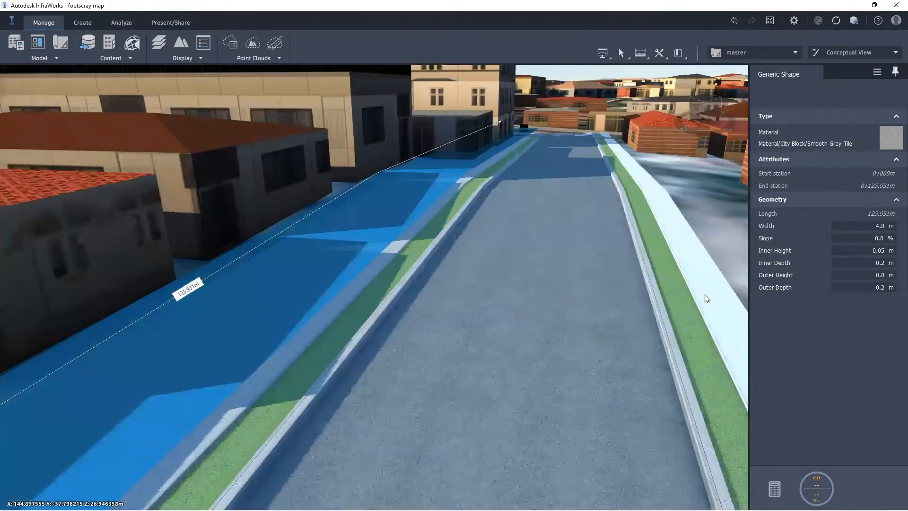
Widen the matching outer footpath strip on Hugh Street's right side to 4 m
{"action": "left_click", "coordinate": [708, 287]}
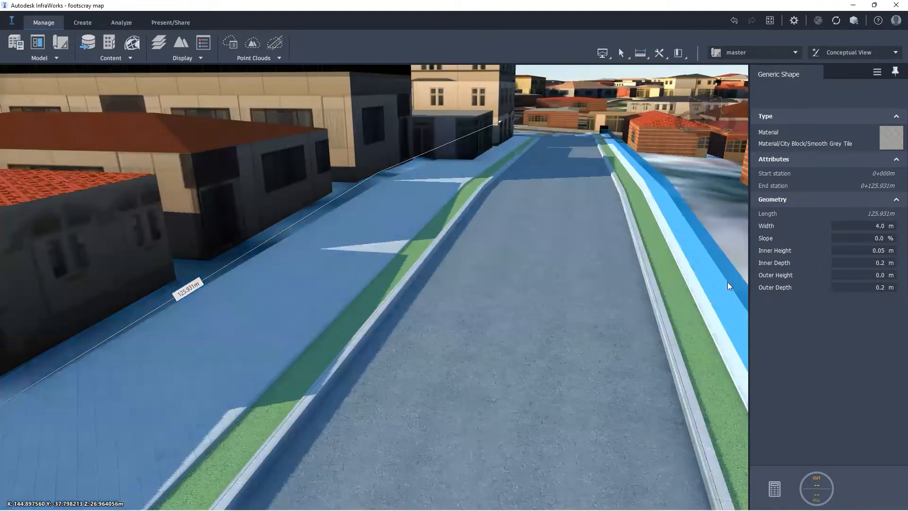
{"action": "left_click", "coordinate": [882, 227]}
{"action": "type", "text": "4"}
{"action": "key", "text": "Return"}
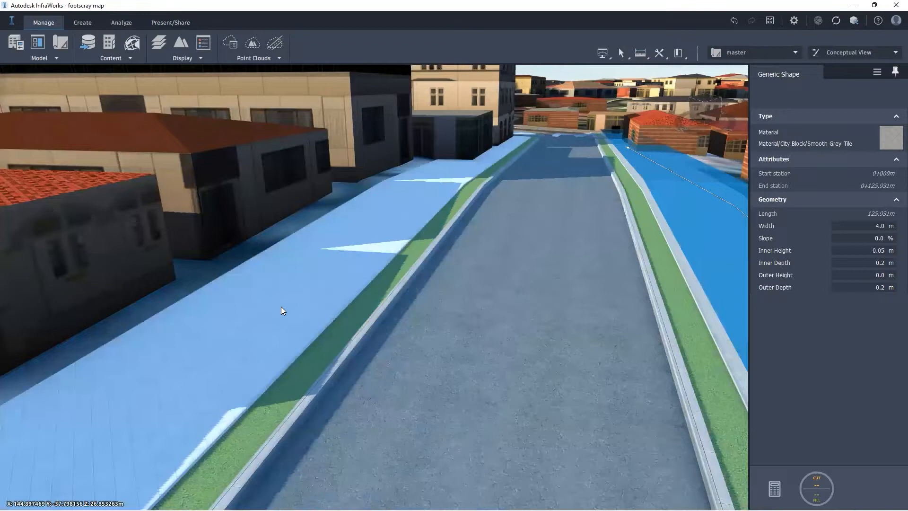
Set the depth of the left grass verge, a Sloped Median component, to 0.1 m and clear the selection
{"action": "scroll", "coordinate": [281, 306], "scroll_direction": "down", "scroll_amount": 1}
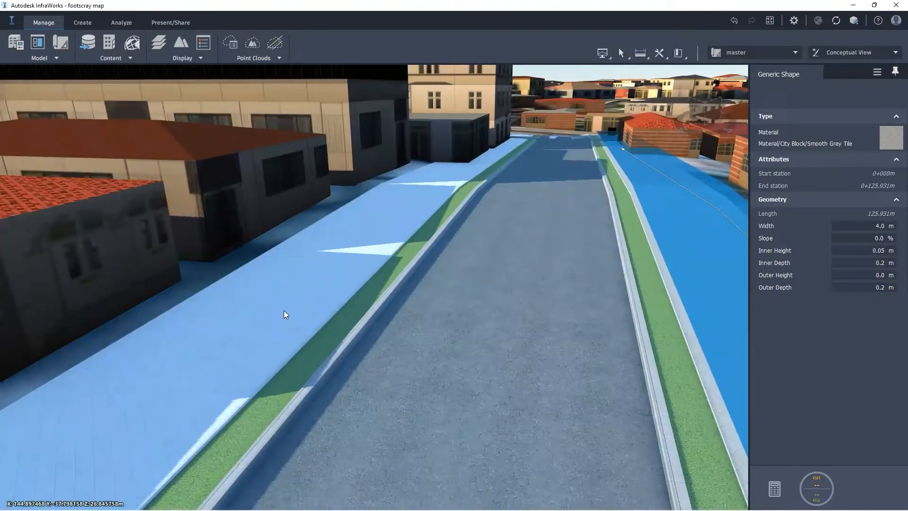
{"action": "scroll", "coordinate": [294, 331], "scroll_direction": "up", "scroll_amount": 3}
{"action": "scroll", "coordinate": [355, 345], "scroll_direction": "down", "scroll_amount": 2}
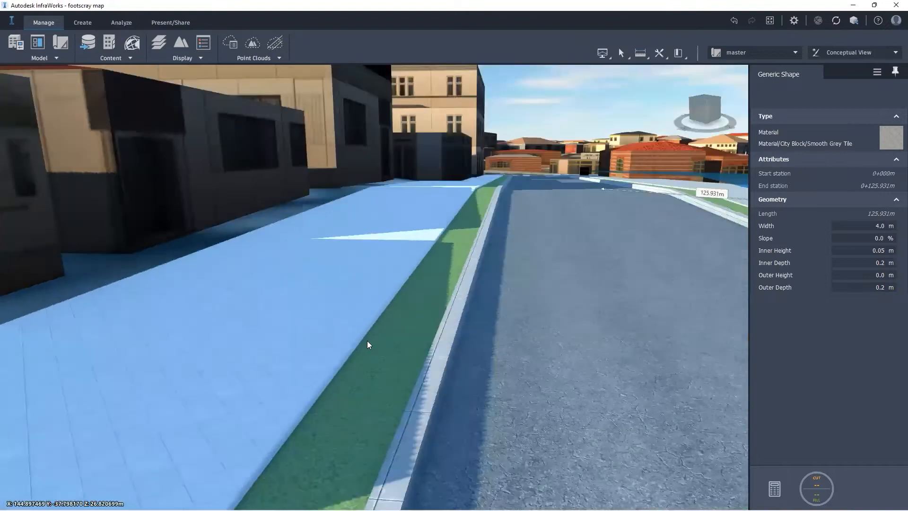
{"action": "left_click", "coordinate": [385, 348]}
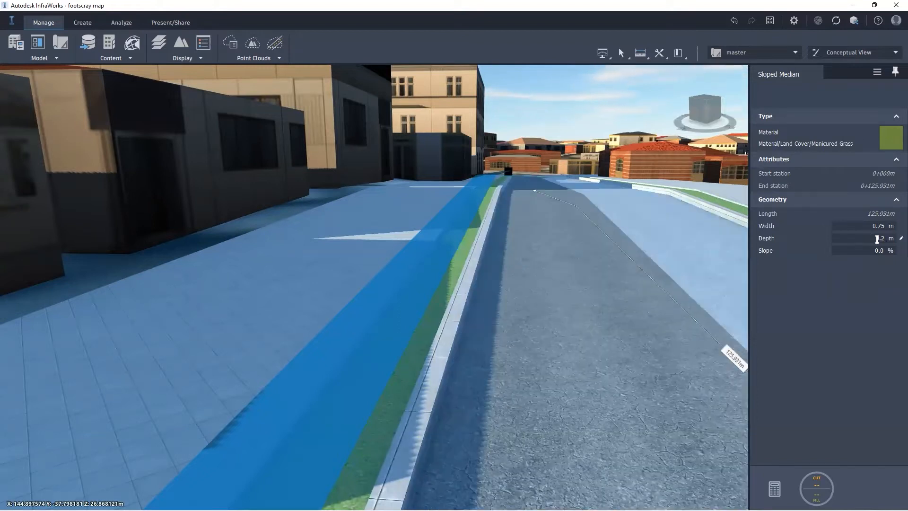
{"action": "scroll", "coordinate": [297, 303], "scroll_direction": "down", "scroll_amount": 1}
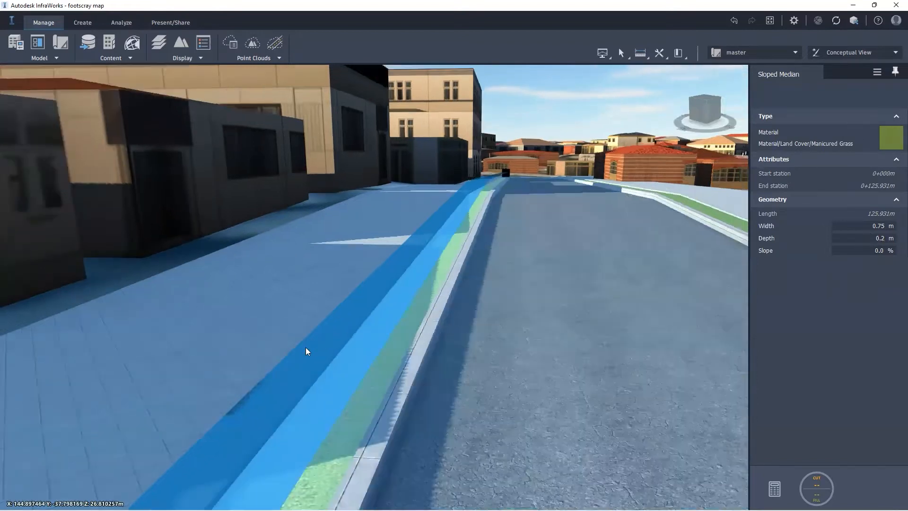
{"action": "left_click", "coordinate": [885, 238]}
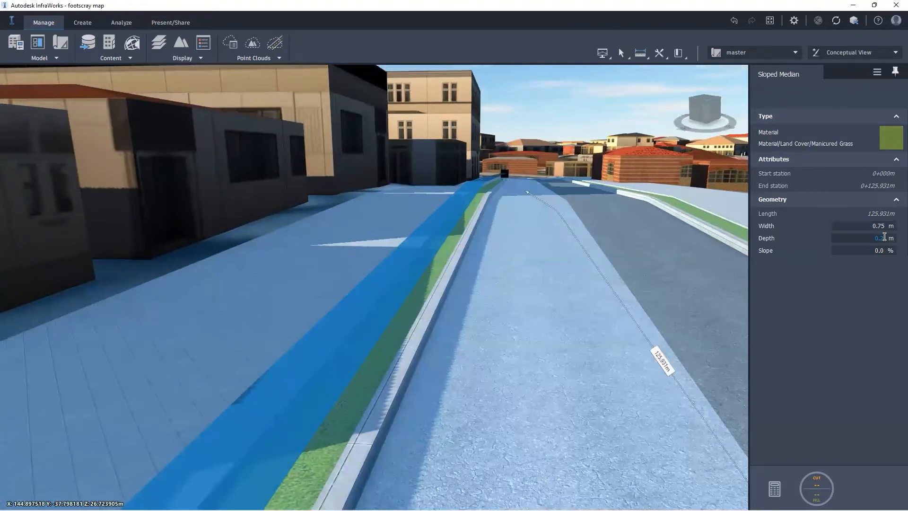
{"action": "key", "text": "BackSpace"}
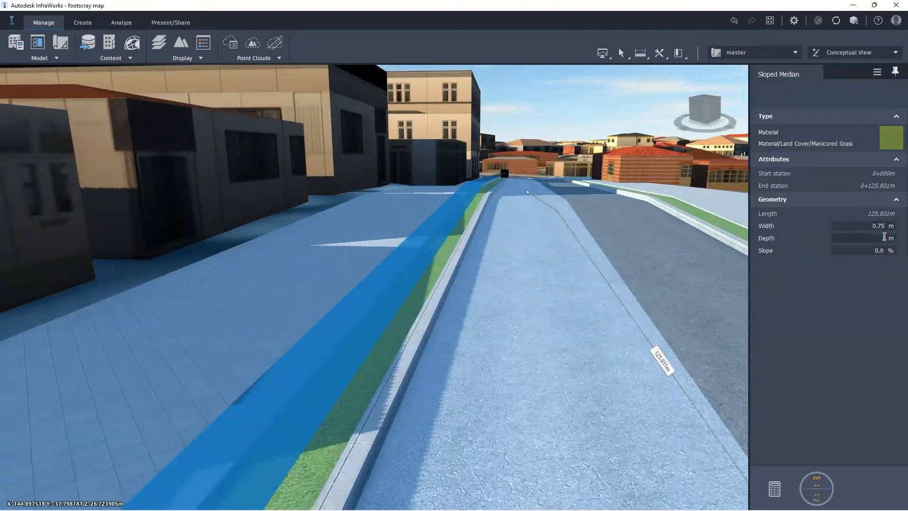
{"action": "type", "text": "0.1"}
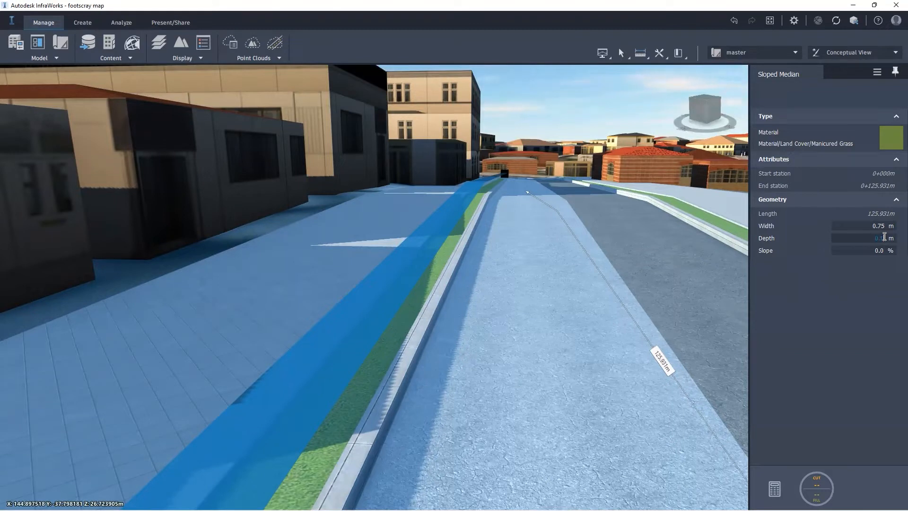
{"action": "key", "text": "Return"}
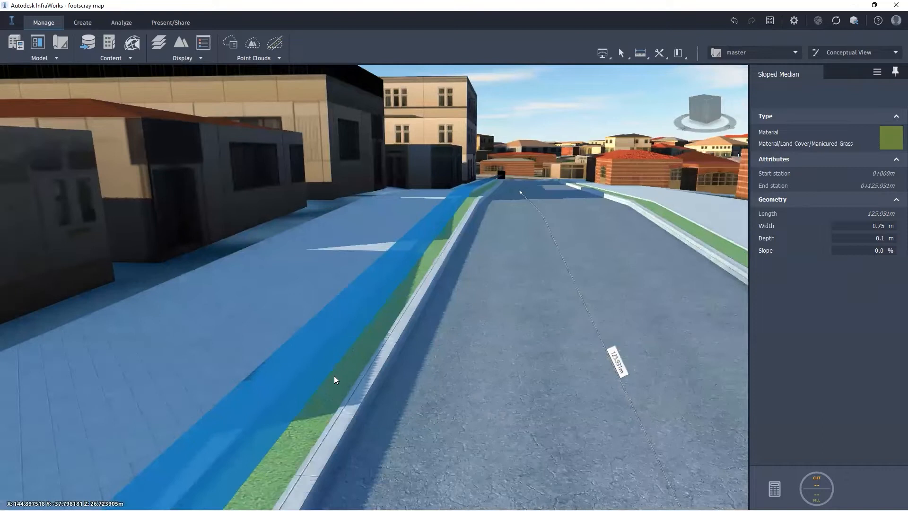
{"action": "scroll", "coordinate": [334, 375], "scroll_direction": "up", "scroll_amount": 3}
{"action": "key", "text": "Escape"}
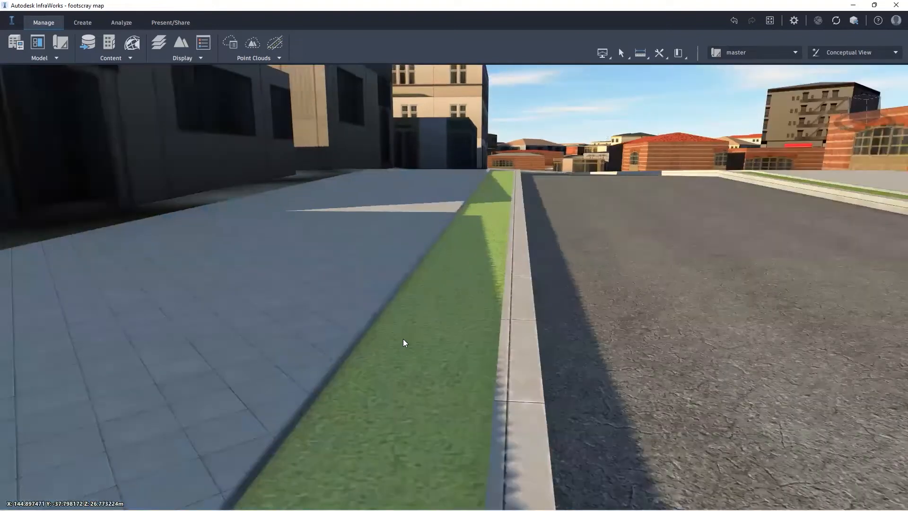
Give the grass verge on Hugh Street's right side a depth of 0.1 m and deselect the road
{"action": "scroll", "coordinate": [403, 338], "scroll_direction": "down", "scroll_amount": 3}
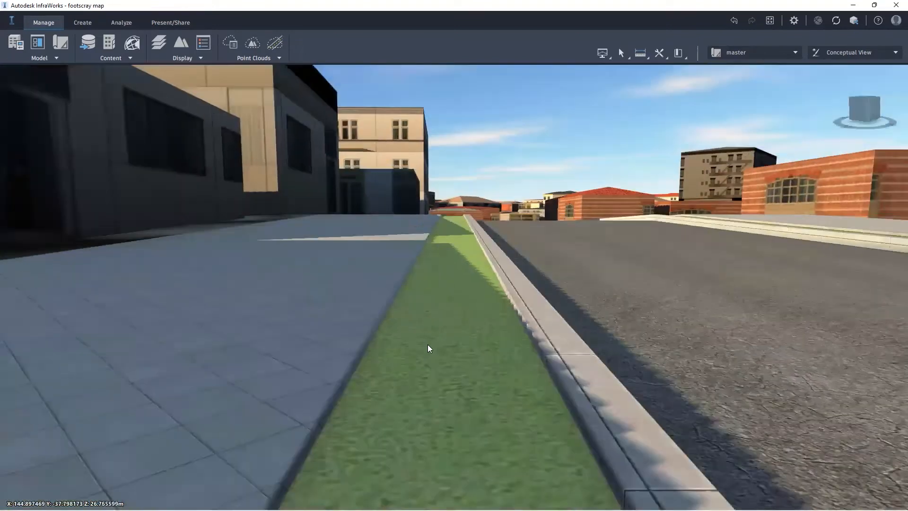
{"action": "scroll", "coordinate": [420, 341], "scroll_direction": "up", "scroll_amount": 1}
{"action": "left_click_drag", "start_coordinate": [399, 324], "coordinate": [421, 282]}
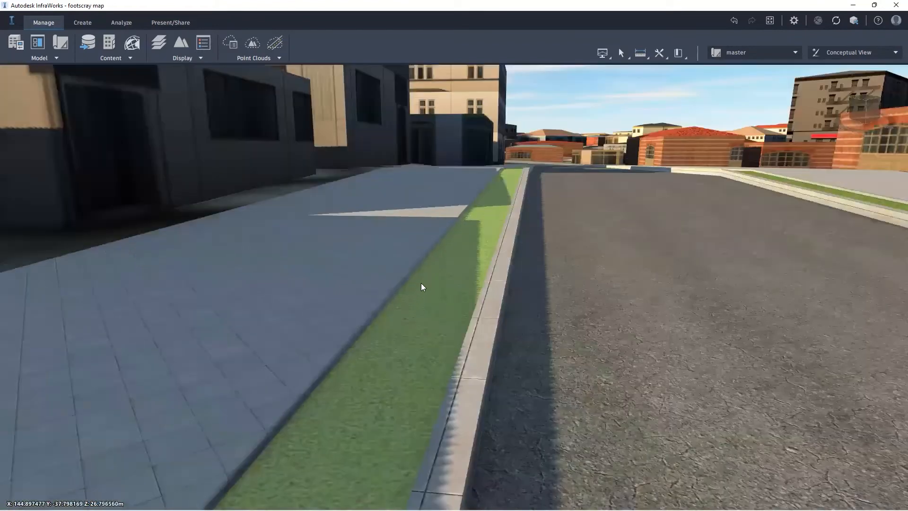
{"action": "left_click_drag", "start_coordinate": [410, 322], "coordinate": [334, 322]}
{"action": "scroll", "coordinate": [349, 308], "scroll_direction": "down", "scroll_amount": 3}
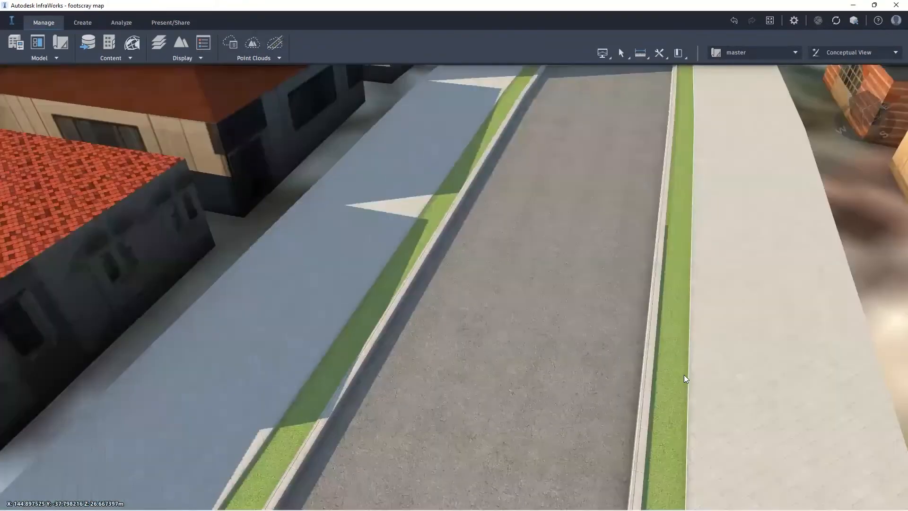
{"action": "scroll", "coordinate": [704, 325], "scroll_direction": "up", "scroll_amount": 3}
{"action": "double_click", "coordinate": [679, 341]}
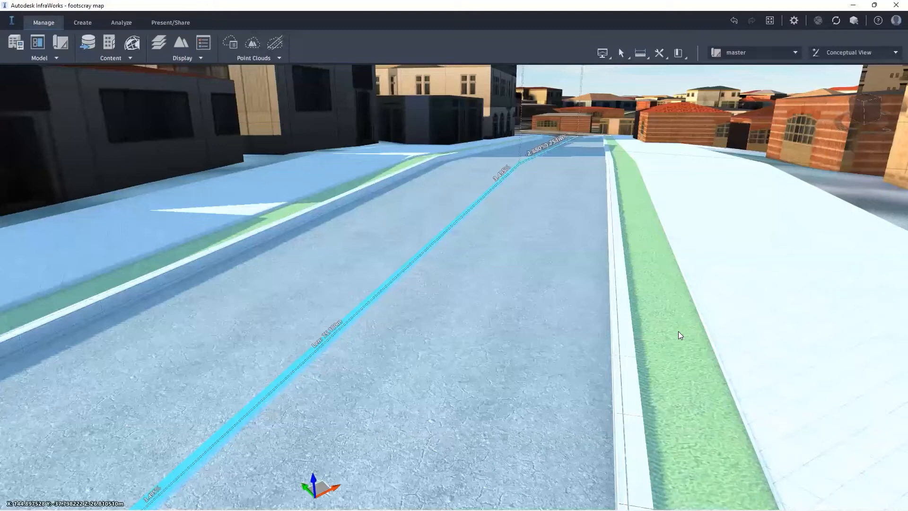
{"action": "left_click", "coordinate": [680, 335]}
{"action": "double_click", "coordinate": [883, 239]}
{"action": "key", "text": "BackSpace"}
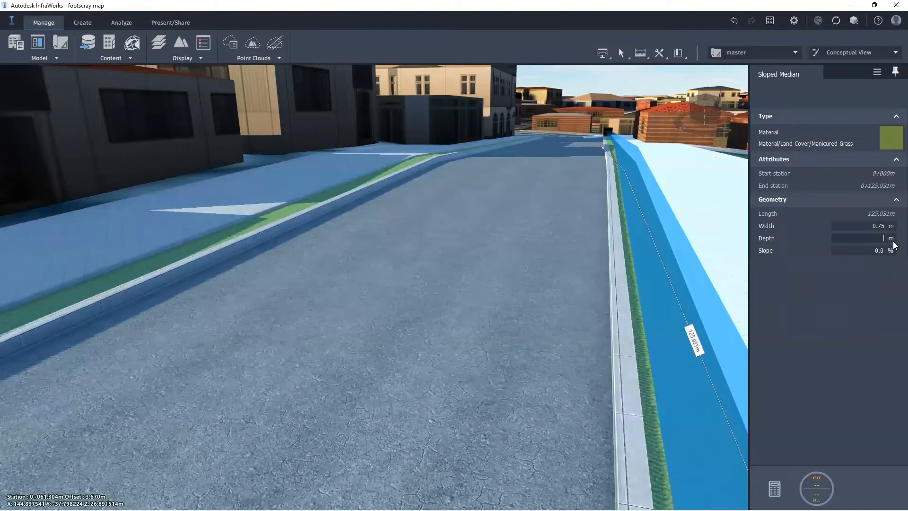
{"action": "type", "text": "0.1"}
{"action": "key", "text": "Return"}
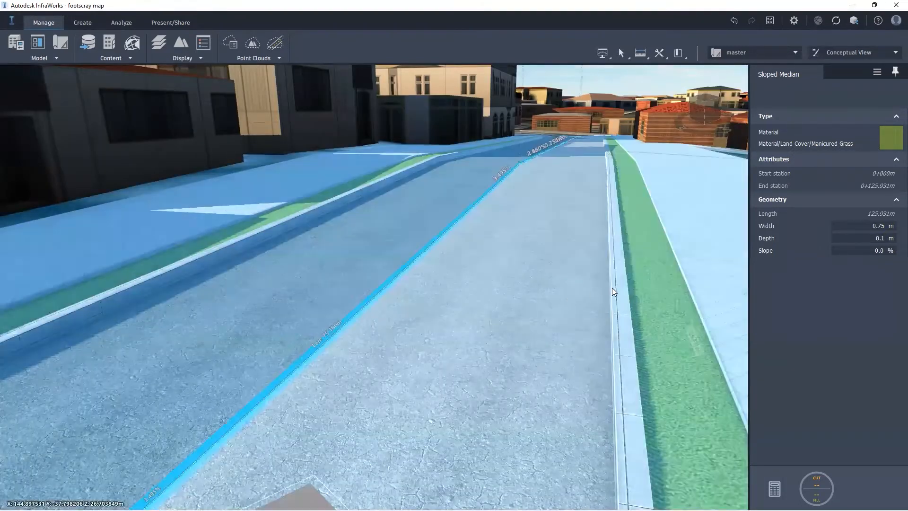
{"action": "key", "text": "Escape"}
Delete the kerb between the right lane and the right grass verge, and clear the selection
{"action": "left_click_drag", "start_coordinate": [599, 314], "coordinate": [603, 300]}
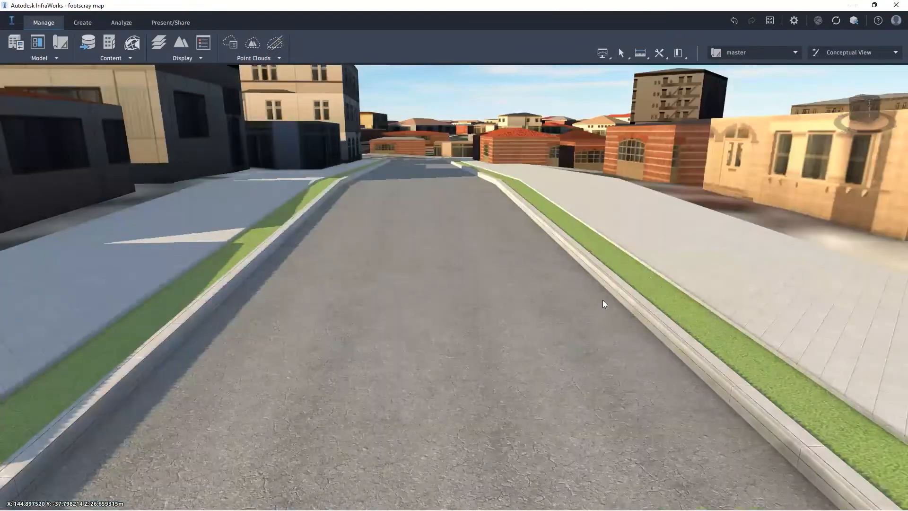
{"action": "left_click_drag", "start_coordinate": [486, 349], "coordinate": [473, 337]}
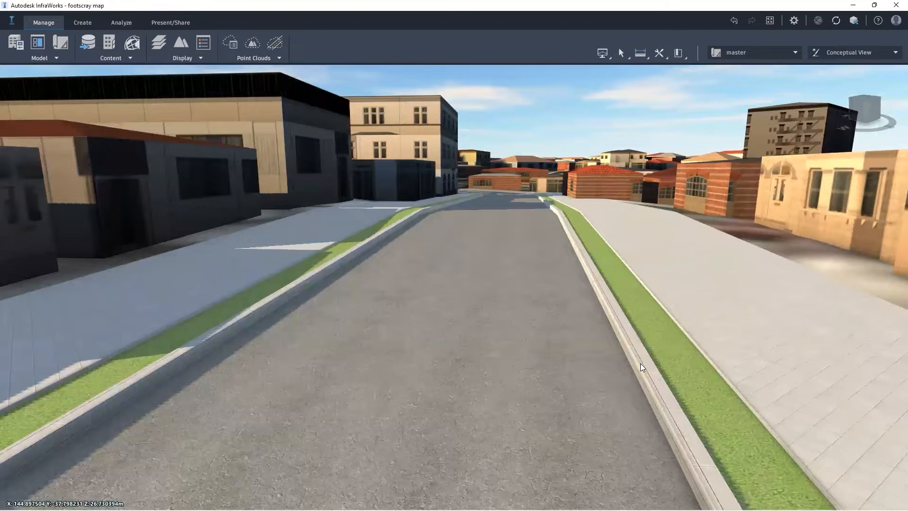
{"action": "left_click", "coordinate": [640, 364]}
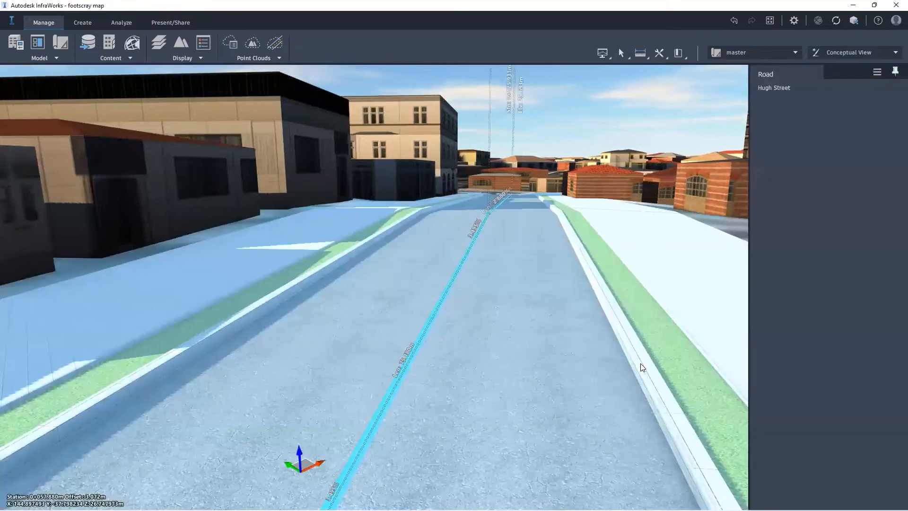
{"action": "left_click", "coordinate": [640, 363]}
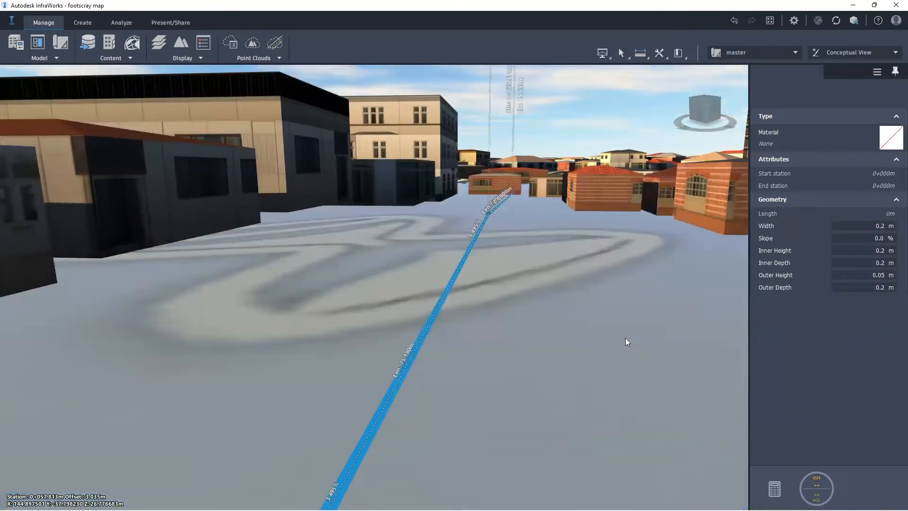
{"action": "left_click", "coordinate": [540, 309]}
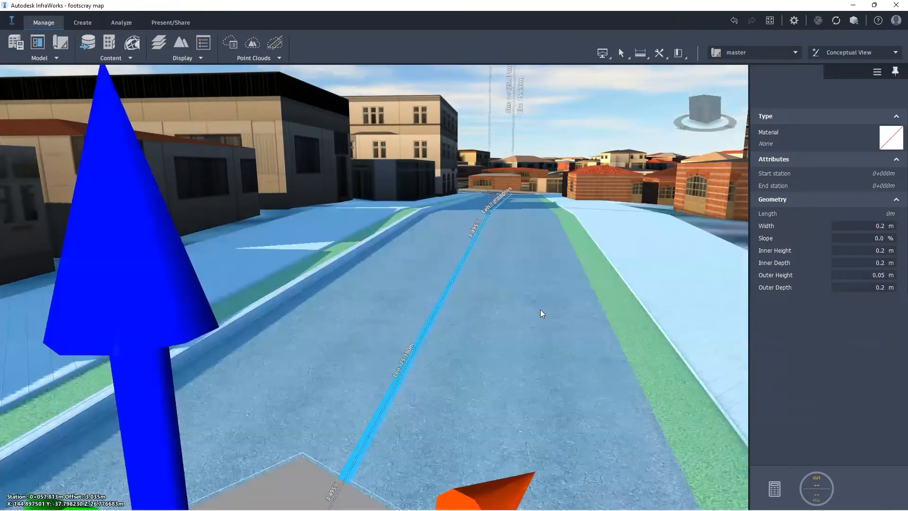
{"action": "key", "text": "Escape"}
Select Hugh Street from an elevated view and start inserting a road component
{"action": "middle_click_drag", "start_coordinate": [491, 285], "coordinate": [406, 274]}
{"action": "middle_click_drag", "start_coordinate": [462, 290], "coordinate": [441, 335]}
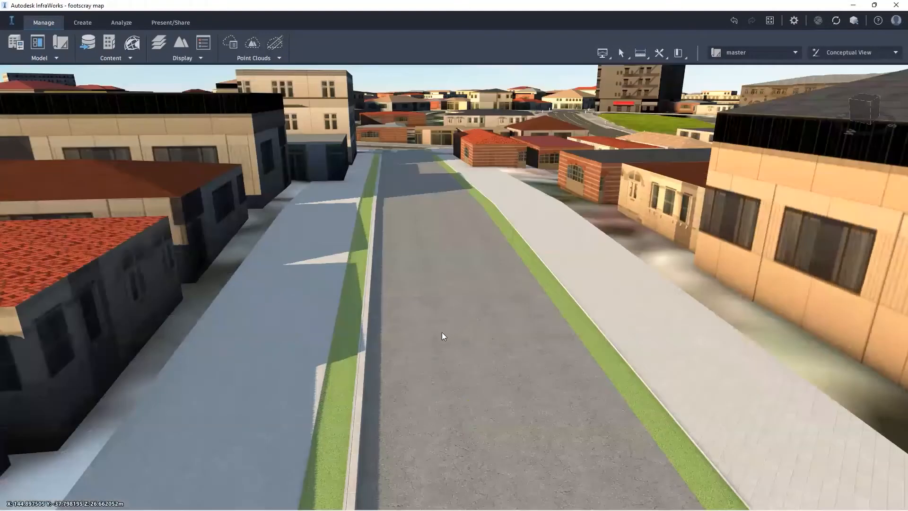
{"action": "left_click_drag", "start_coordinate": [387, 314], "coordinate": [482, 295]}
{"action": "scroll", "coordinate": [483, 295], "scroll_direction": "up", "scroll_amount": 2}
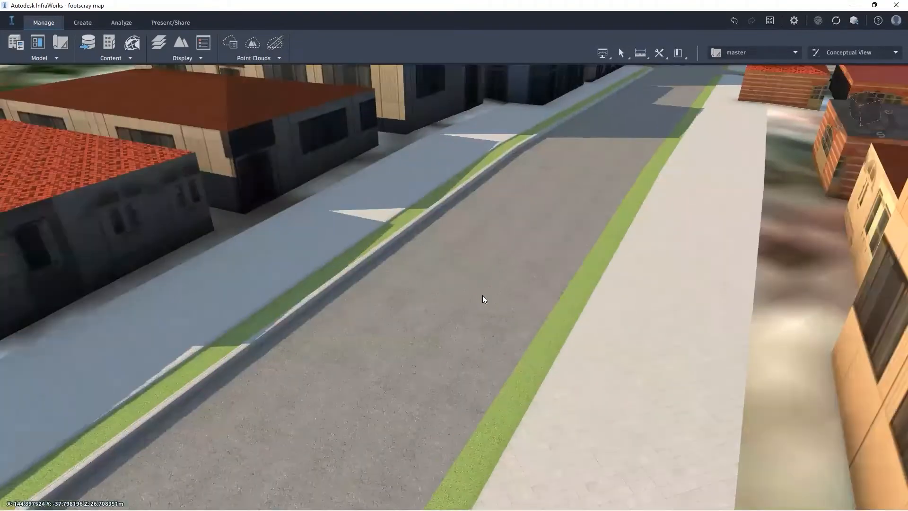
{"action": "scroll", "coordinate": [501, 292], "scroll_direction": "down", "scroll_amount": 2}
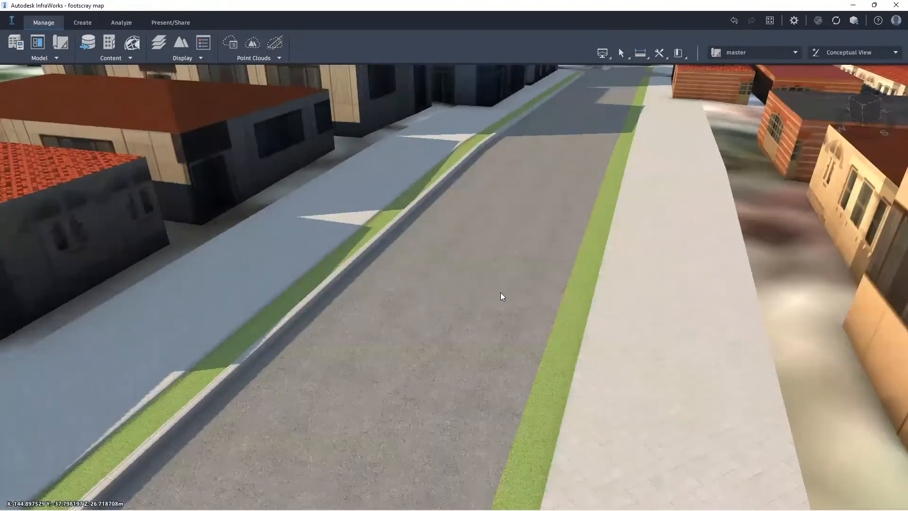
{"action": "left_click", "coordinate": [500, 292]}
{"action": "right_click", "coordinate": [500, 292]}
{"action": "mouse_move", "coordinate": [553, 427]}
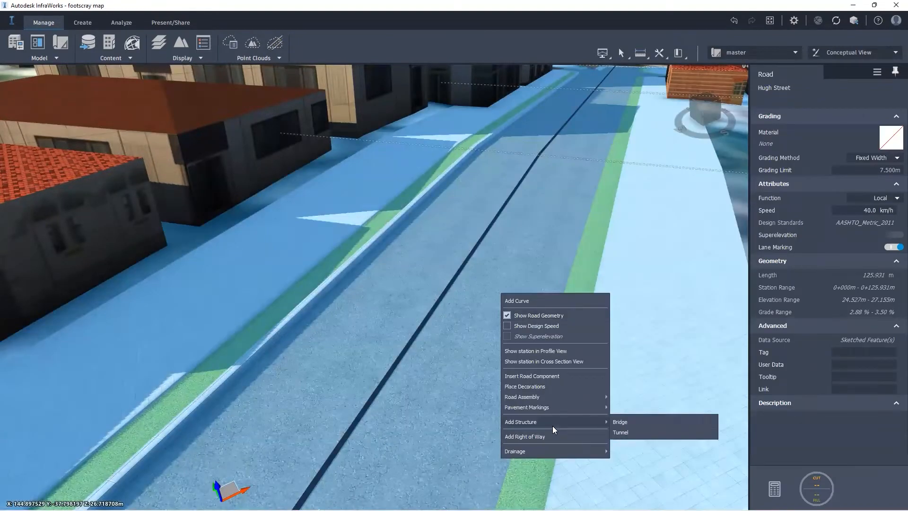
{"action": "left_click", "coordinate": [544, 376]}
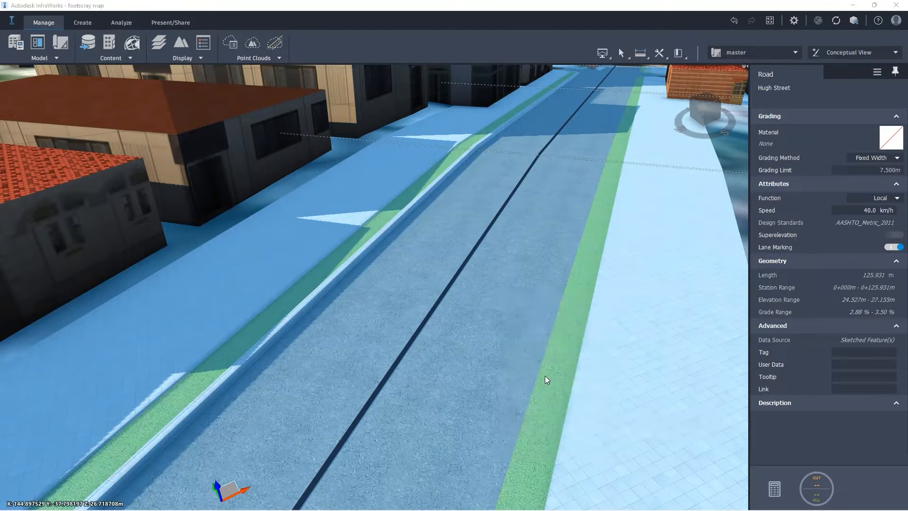
Place a Battered Curb component between Hugh Street's right lane and right grass verge, starting at about station 74 m
{"action": "left_click_drag", "start_coordinate": [484, 381], "coordinate": [451, 238]}
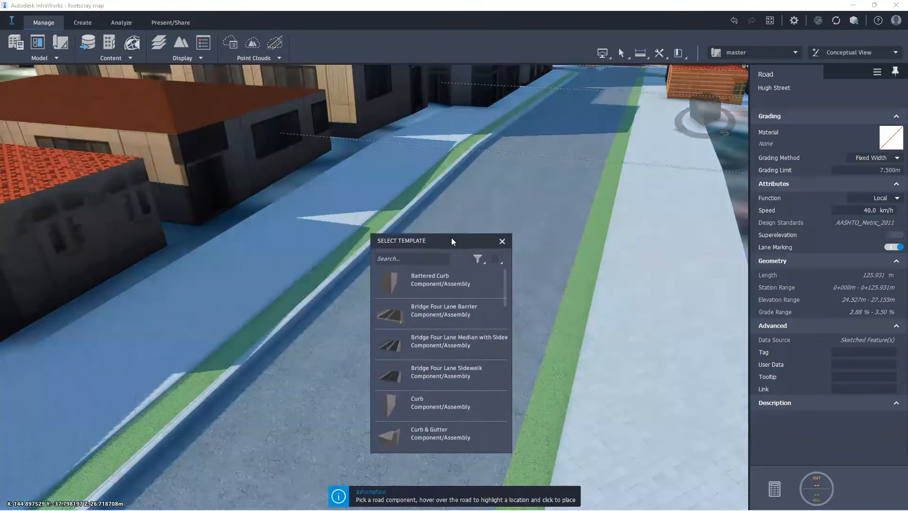
{"action": "scroll", "coordinate": [444, 348], "scroll_direction": "down", "scroll_amount": 1}
{"action": "scroll", "coordinate": [444, 347], "scroll_direction": "down", "scroll_amount": 6}
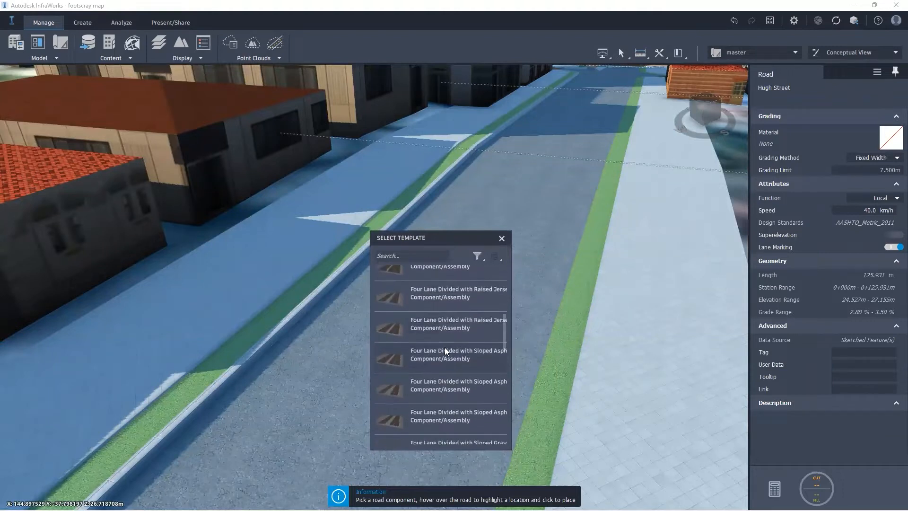
{"action": "scroll", "coordinate": [444, 347], "scroll_direction": "down", "scroll_amount": 8}
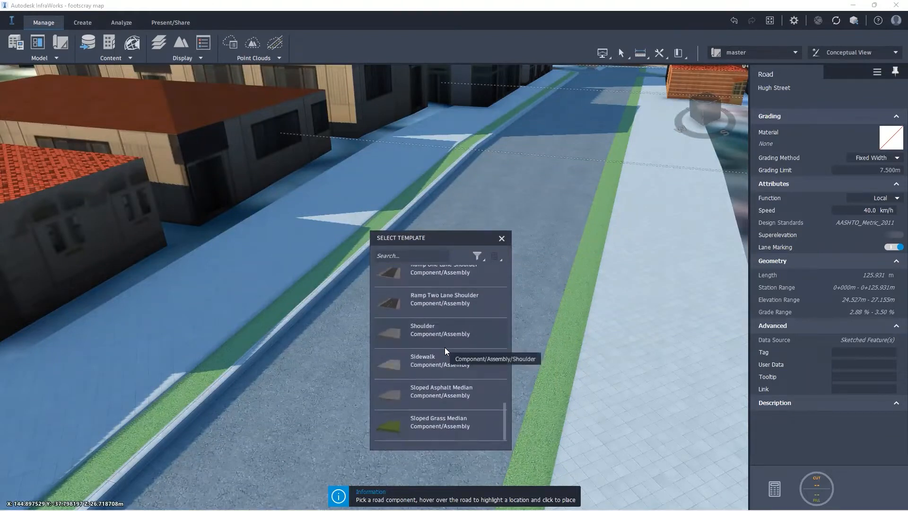
{"action": "scroll", "coordinate": [445, 347], "scroll_direction": "up", "scroll_amount": 8}
{"action": "scroll", "coordinate": [445, 347], "scroll_direction": "up", "scroll_amount": 5}
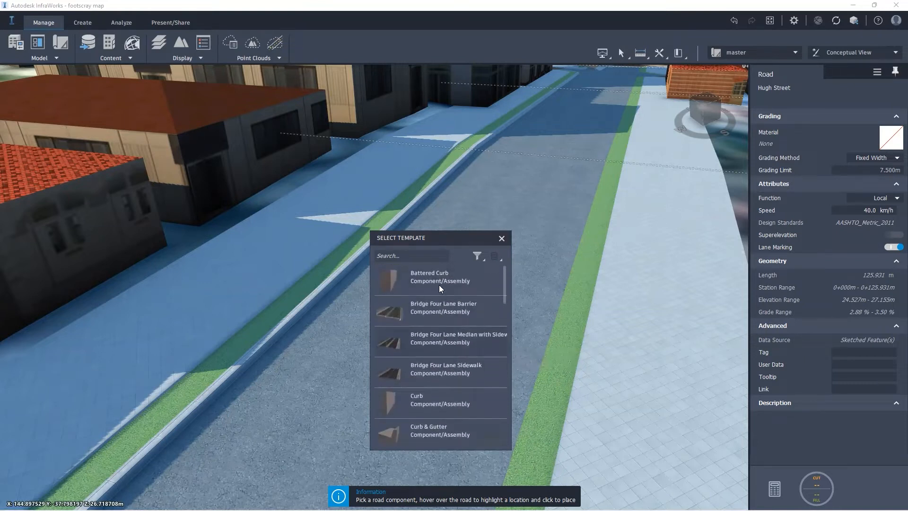
{"action": "left_click", "coordinate": [438, 284]}
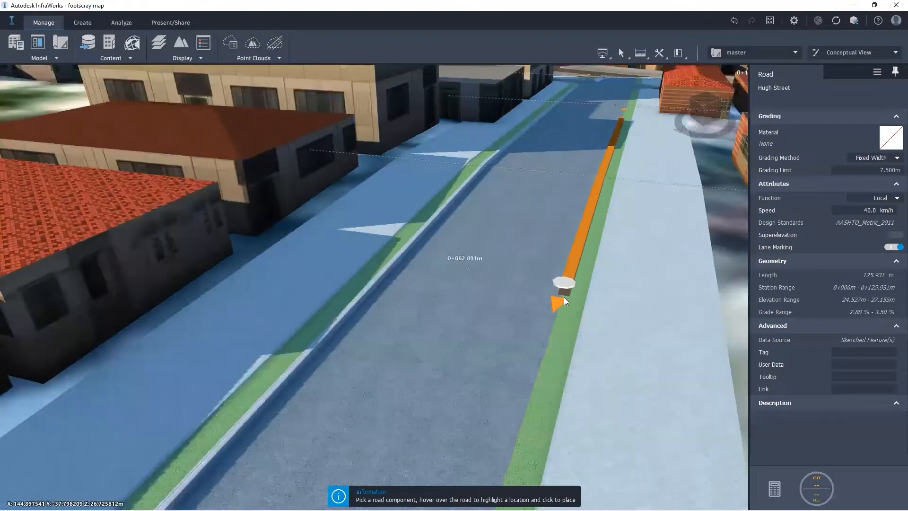
{"action": "scroll", "coordinate": [570, 286], "scroll_direction": "down", "scroll_amount": 1}
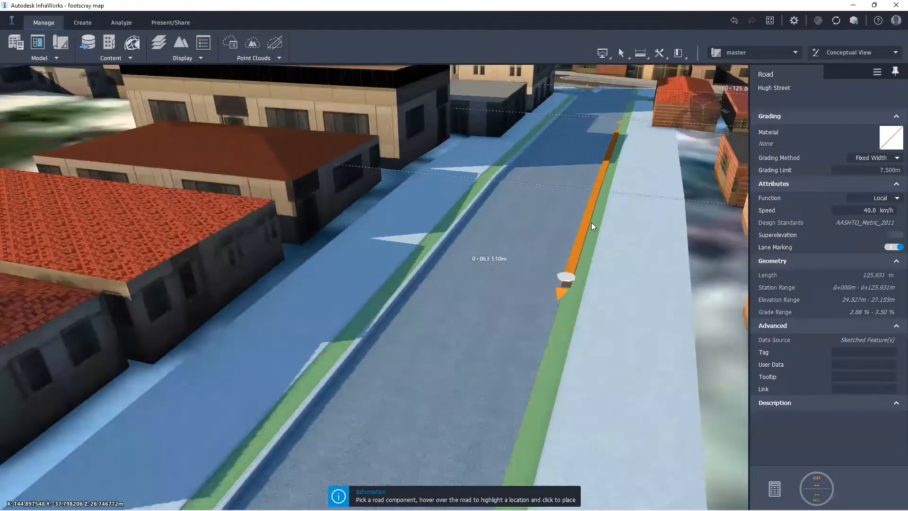
{"action": "left_click", "coordinate": [598, 196]}
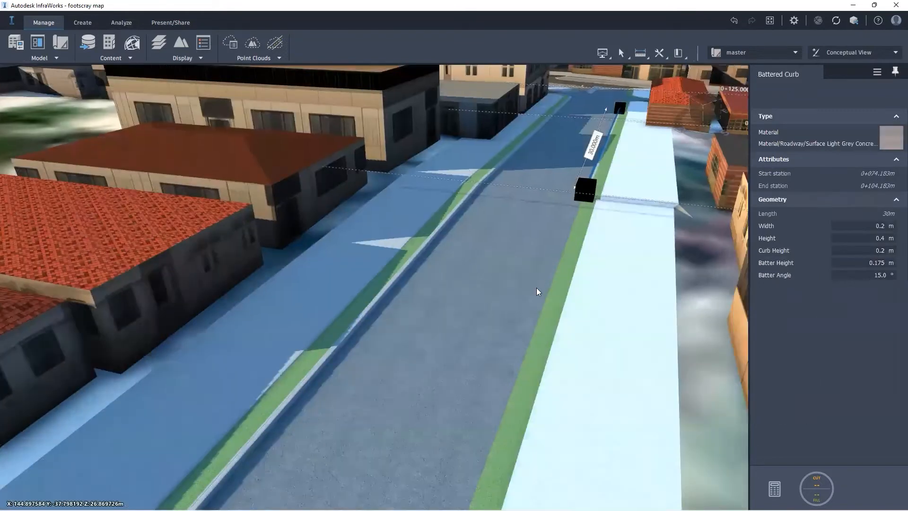
Stretch the new battered kerb's start back along Hugh Street to about station 16.3 m and refresh the road
{"action": "left_click_drag", "start_coordinate": [536, 288], "coordinate": [30, 459]}
{"action": "scroll", "coordinate": [455, 294], "scroll_direction": "down", "scroll_amount": 2}
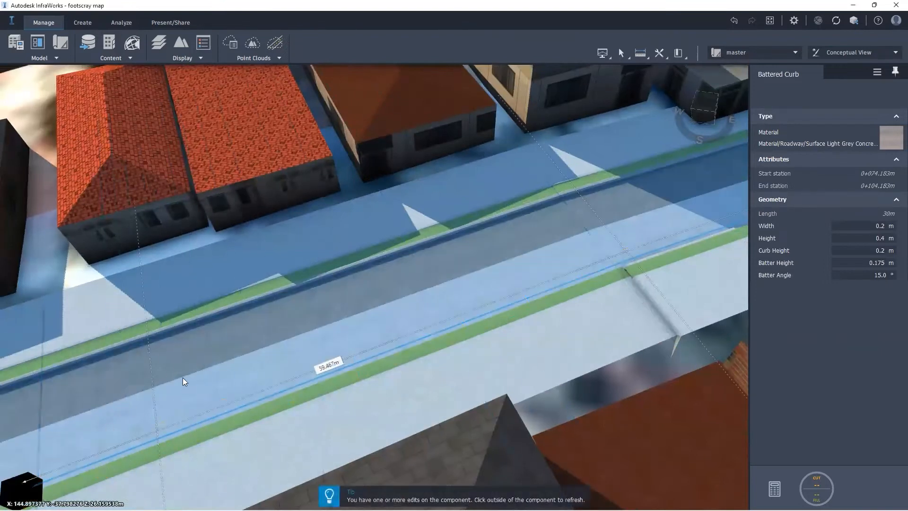
{"action": "scroll", "coordinate": [530, 256], "scroll_direction": "down", "scroll_amount": 2}
{"action": "scroll", "coordinate": [504, 285], "scroll_direction": "down", "scroll_amount": 3}
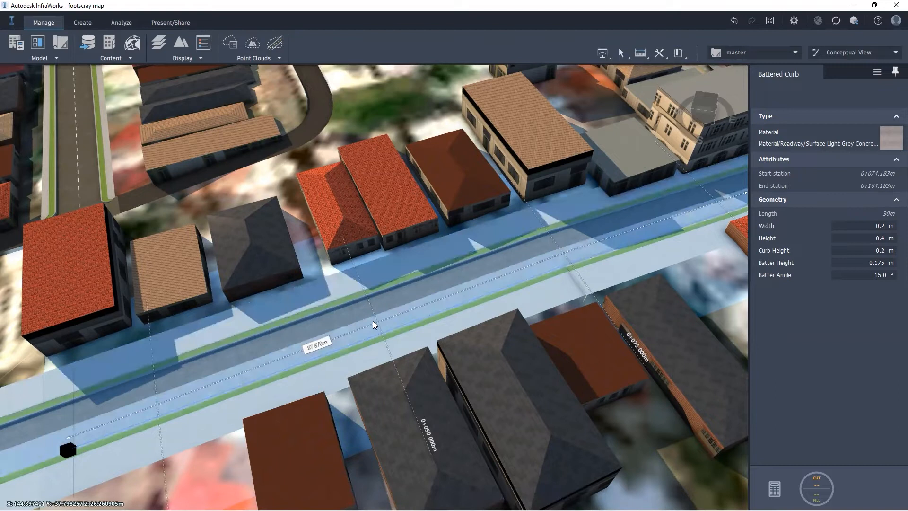
{"action": "scroll", "coordinate": [373, 320], "scroll_direction": "up", "scroll_amount": 1}
{"action": "scroll", "coordinate": [423, 318], "scroll_direction": "up", "scroll_amount": 1}
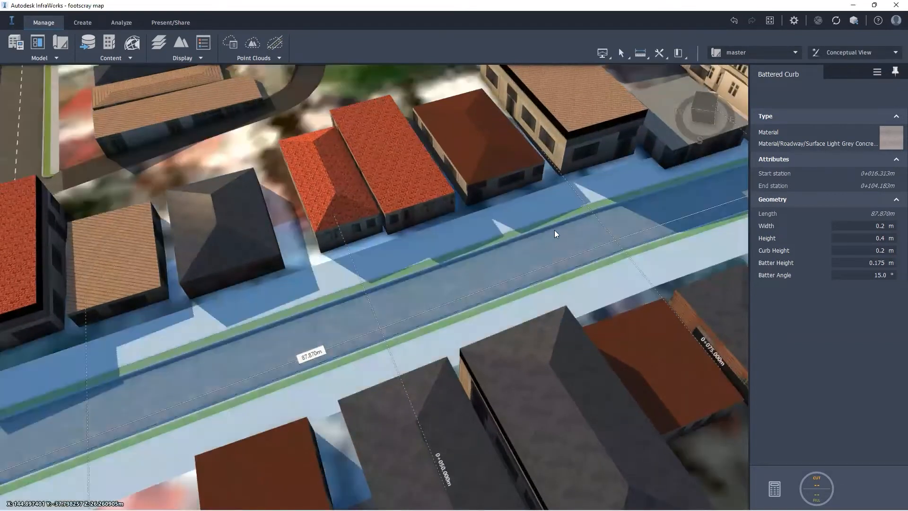
{"action": "middle_click_drag", "start_coordinate": [554, 229], "coordinate": [576, 221]}
{"action": "left_click_drag", "start_coordinate": [576, 221], "coordinate": [601, 212]}
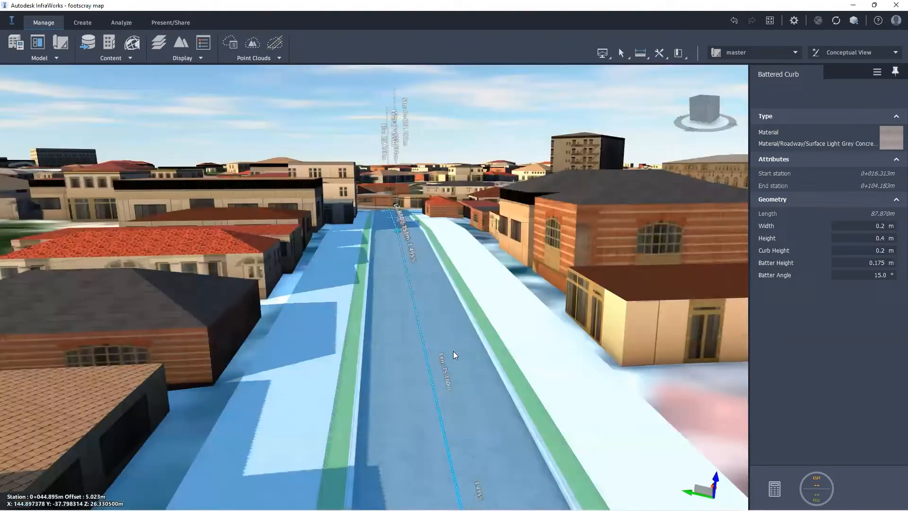
Examine the extended right kerb and its grass verge along Hugh Street at street level and from above
{"action": "scroll", "coordinate": [447, 324], "scroll_direction": "up", "scroll_amount": 3}
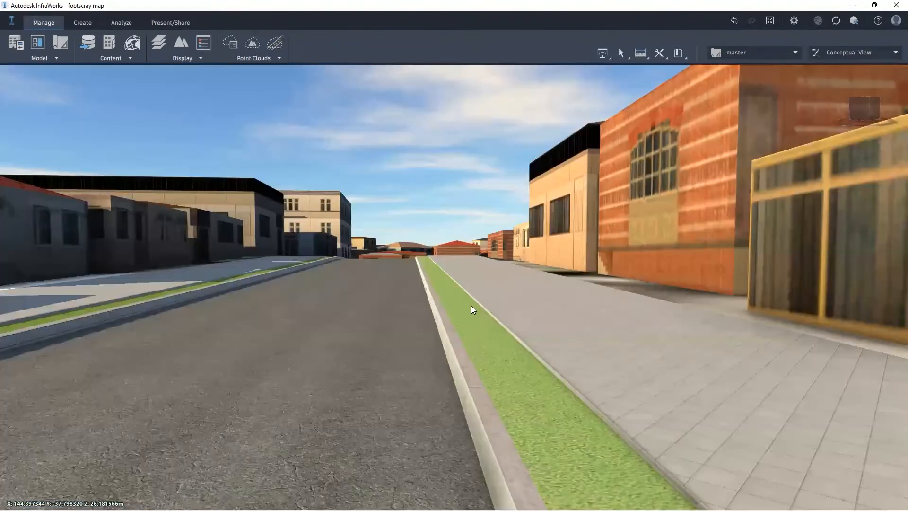
{"action": "scroll", "coordinate": [481, 313], "scroll_direction": "up", "scroll_amount": 3}
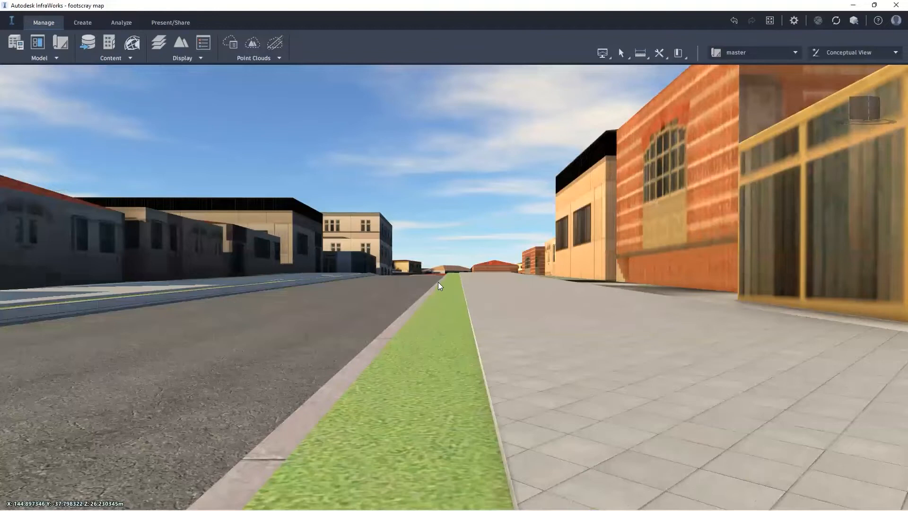
{"action": "scroll", "coordinate": [463, 309], "scroll_direction": "down", "scroll_amount": 2}
{"action": "left_click_drag", "start_coordinate": [465, 305], "coordinate": [469, 312]}
{"action": "scroll", "coordinate": [469, 312], "scroll_direction": "down", "scroll_amount": 3}
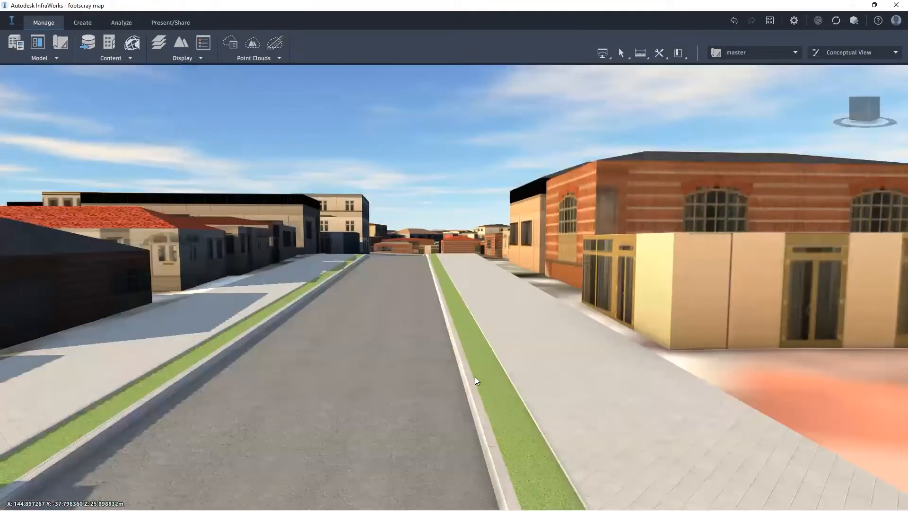
{"action": "scroll", "coordinate": [475, 376], "scroll_direction": "down", "scroll_amount": 2}
{"action": "left_click", "coordinate": [469, 360]}
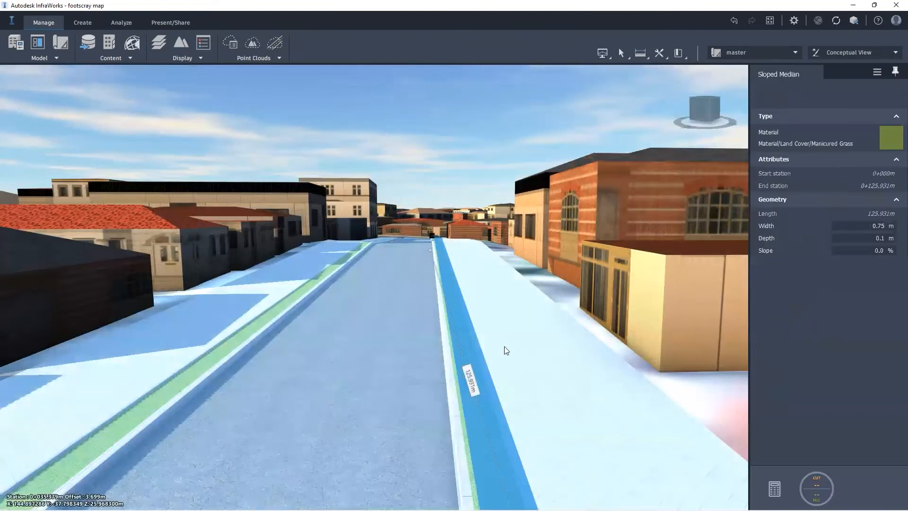
{"action": "left_click", "coordinate": [537, 349]}
{"action": "scroll", "coordinate": [580, 321], "scroll_direction": "down", "scroll_amount": 2}
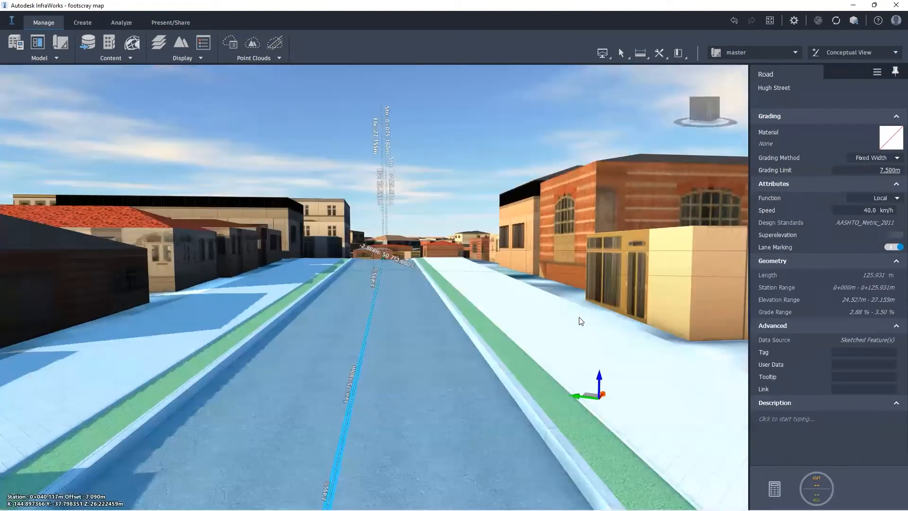
{"action": "middle_click_drag", "start_coordinate": [581, 321], "coordinate": [434, 373]}
{"action": "key", "text": "Escape"}
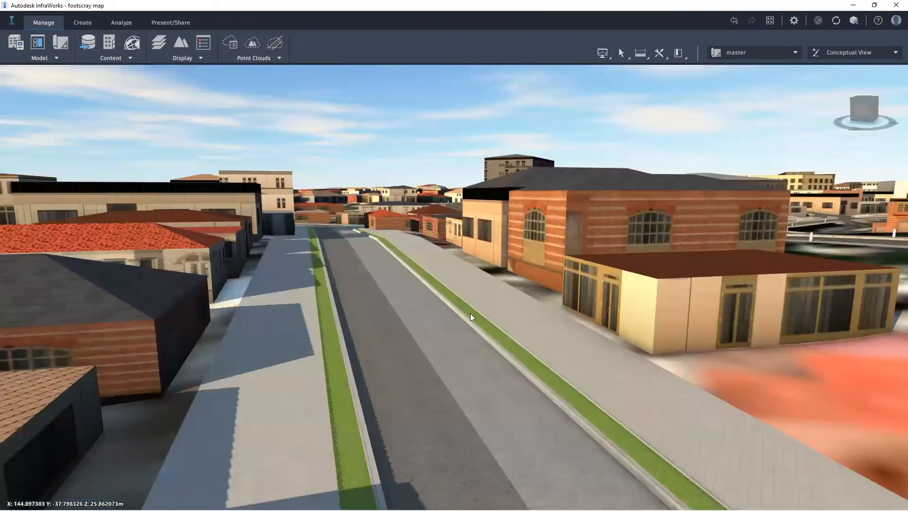
{"action": "middle_click_drag", "start_coordinate": [470, 313], "coordinate": [506, 294]}
{"action": "left_click_drag", "start_coordinate": [434, 376], "coordinate": [270, 274]}
Select the left footpath of Hugh Street and split the component at about station 16.3 m
{"action": "scroll", "coordinate": [327, 266], "scroll_direction": "up", "scroll_amount": 3}
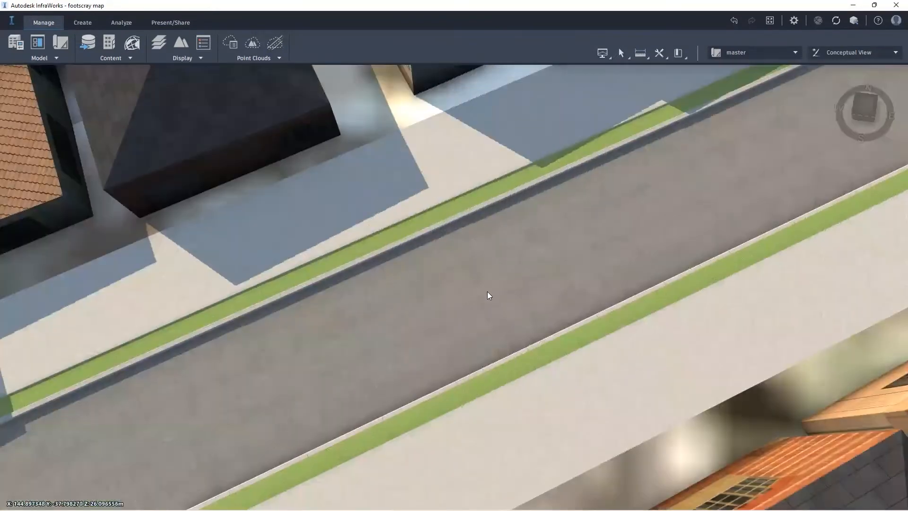
{"action": "left_click_drag", "start_coordinate": [487, 292], "coordinate": [322, 381]}
{"action": "scroll", "coordinate": [322, 381], "scroll_direction": "down", "scroll_amount": 2}
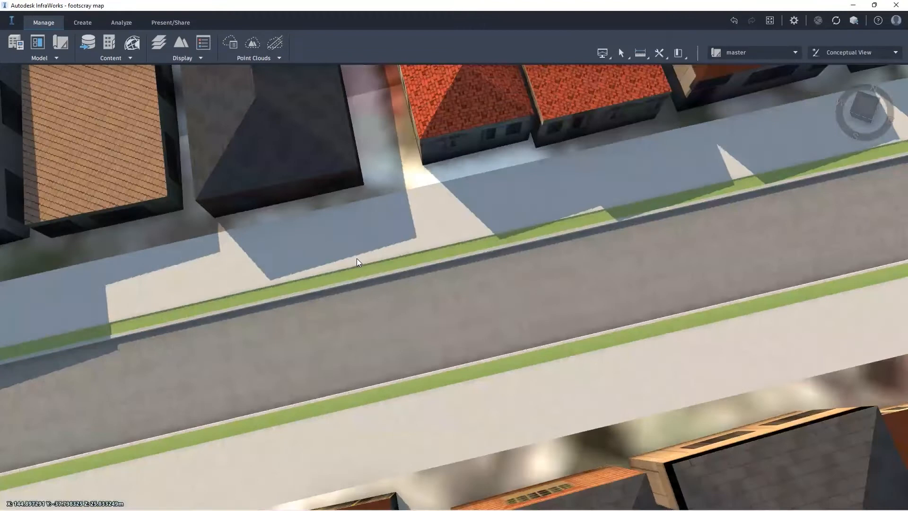
{"action": "scroll", "coordinate": [356, 258], "scroll_direction": "down", "scroll_amount": 1}
{"action": "scroll", "coordinate": [379, 283], "scroll_direction": "down", "scroll_amount": 1}
{"action": "left_click_drag", "start_coordinate": [354, 263], "coordinate": [327, 234]}
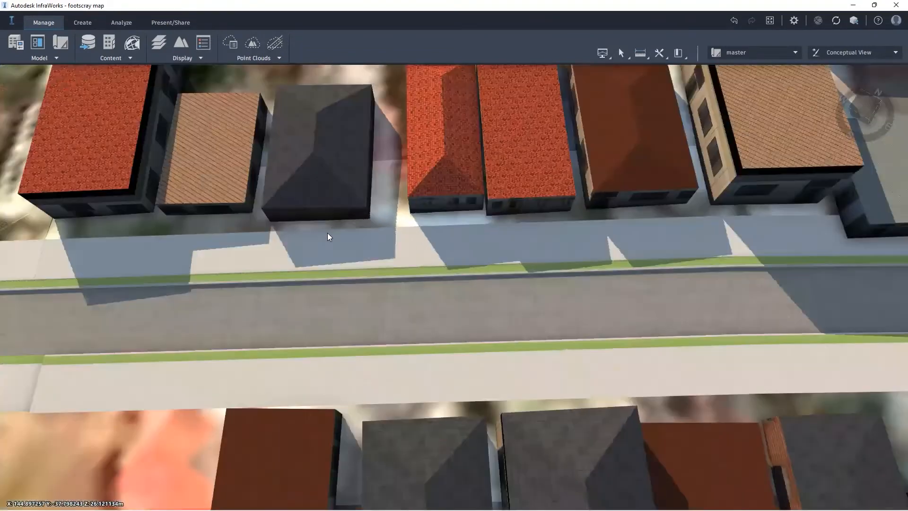
{"action": "left_click", "coordinate": [344, 234]}
{"action": "left_click", "coordinate": [344, 232]}
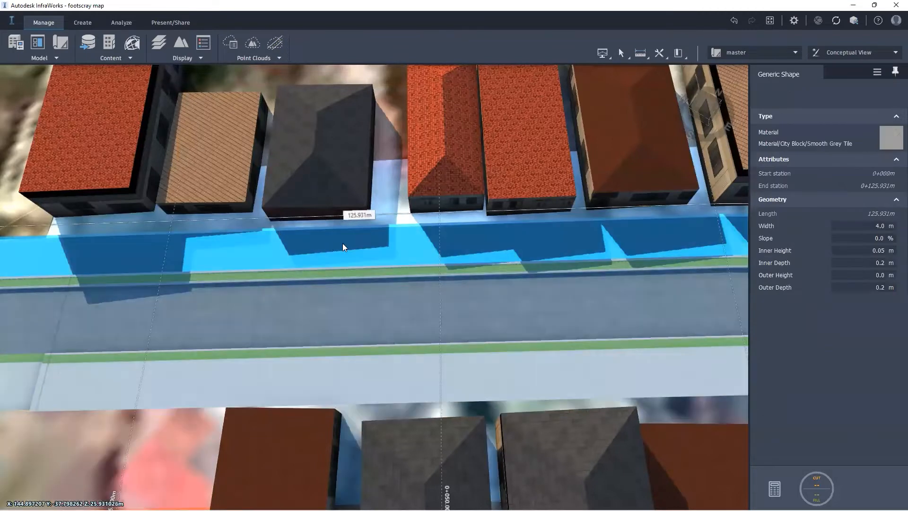
{"action": "right_click", "coordinate": [463, 250]}
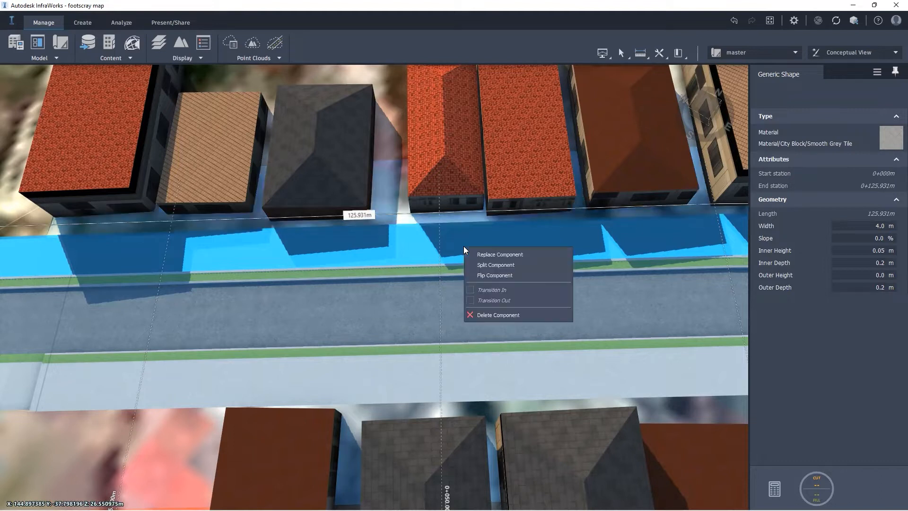
{"action": "left_click", "coordinate": [495, 265]}
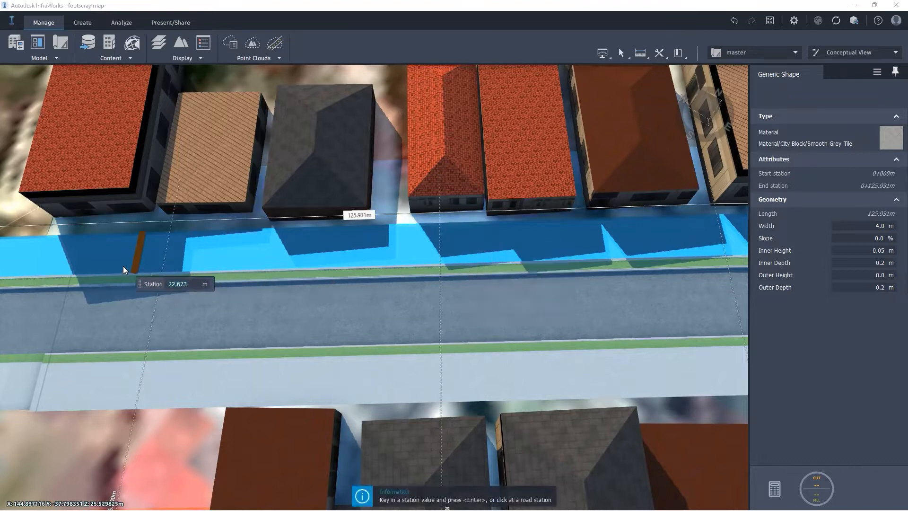
{"action": "left_click", "coordinate": [87, 268]}
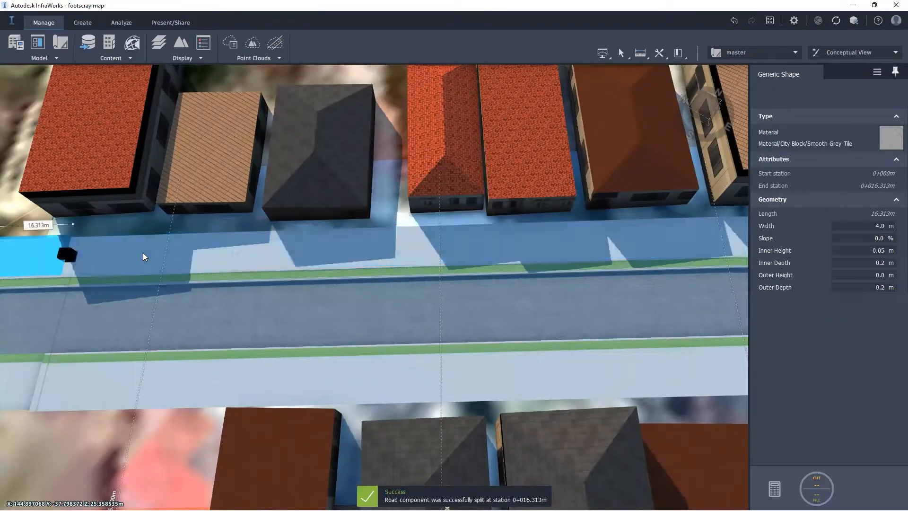
Split the remaining left footpath at about stations 25.5 m and 38.2 m
{"action": "right_click", "coordinate": [120, 265]}
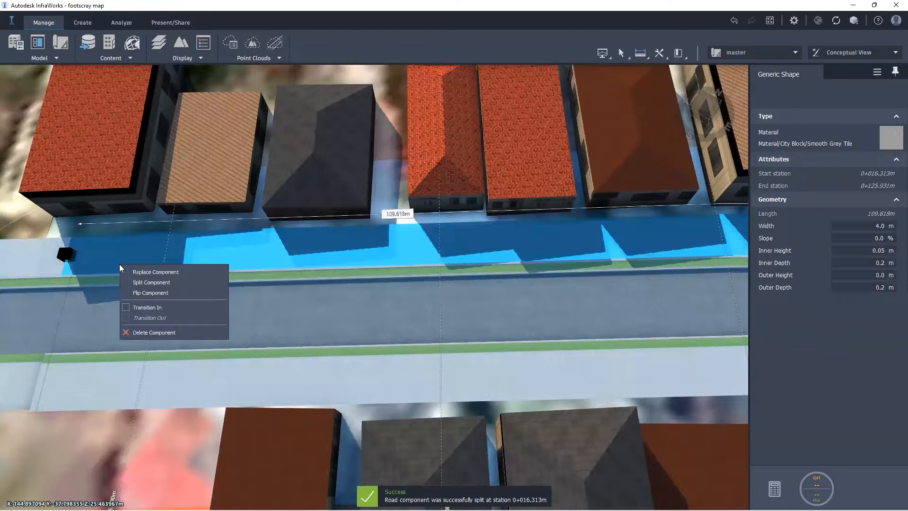
{"action": "left_click", "coordinate": [156, 281]}
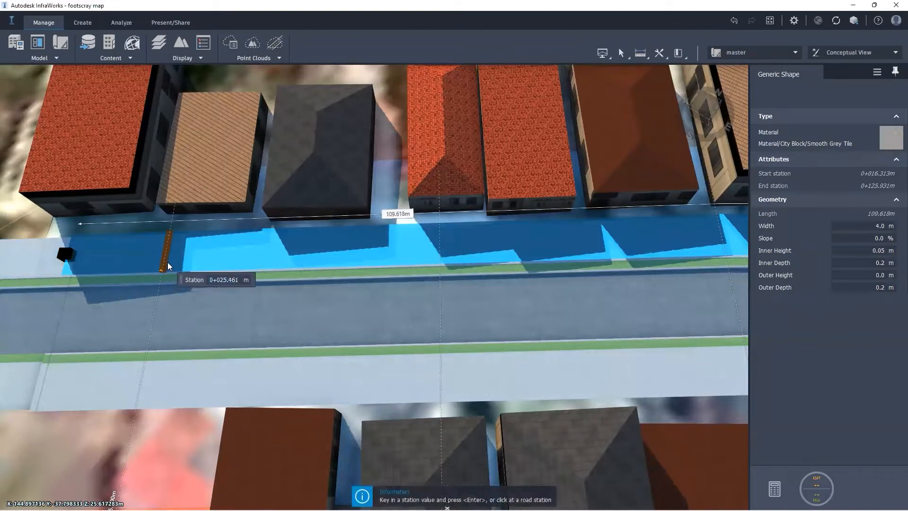
{"action": "left_click", "coordinate": [231, 259]}
{"action": "right_click", "coordinate": [249, 255]}
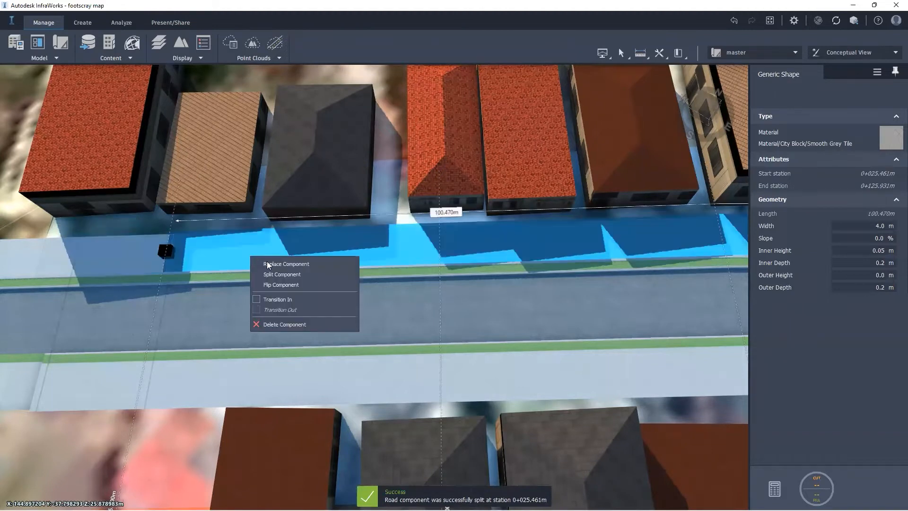
{"action": "left_click", "coordinate": [283, 274]}
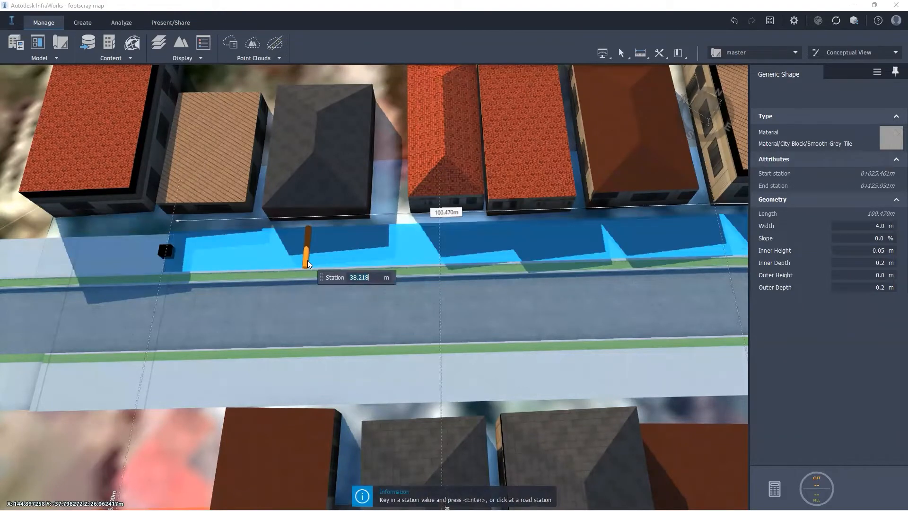
{"action": "left_click", "coordinate": [339, 249]}
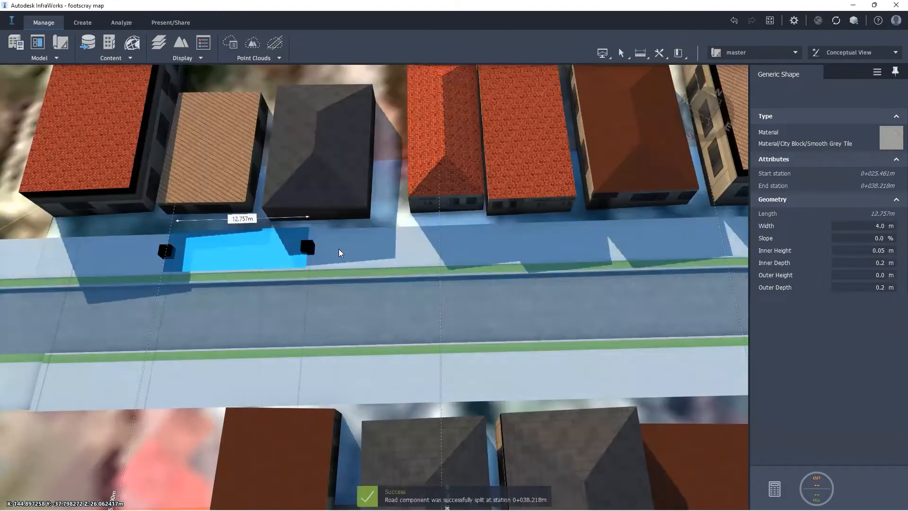
Split the rest of the left footpath at about stations 50.6 m and 64.6 m
{"action": "right_click", "coordinate": [402, 250]}
{"action": "left_click", "coordinate": [461, 263]}
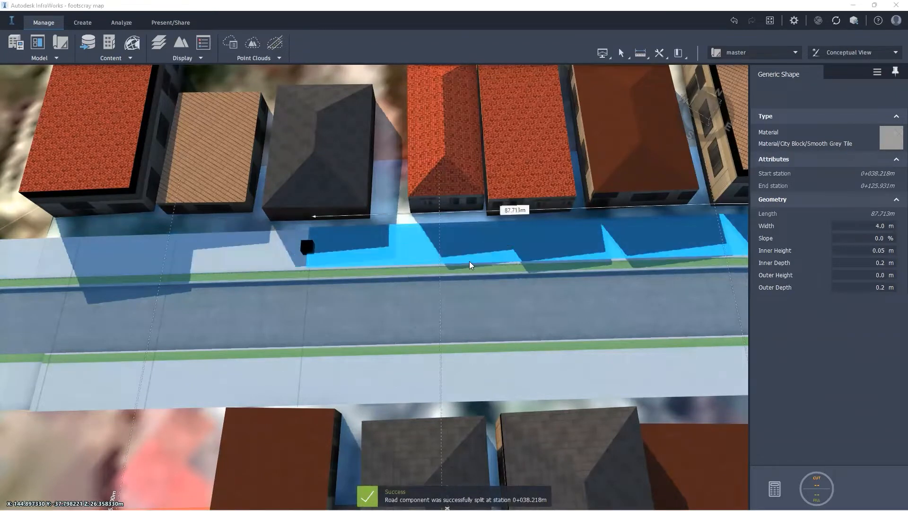
{"action": "left_click", "coordinate": [447, 262]}
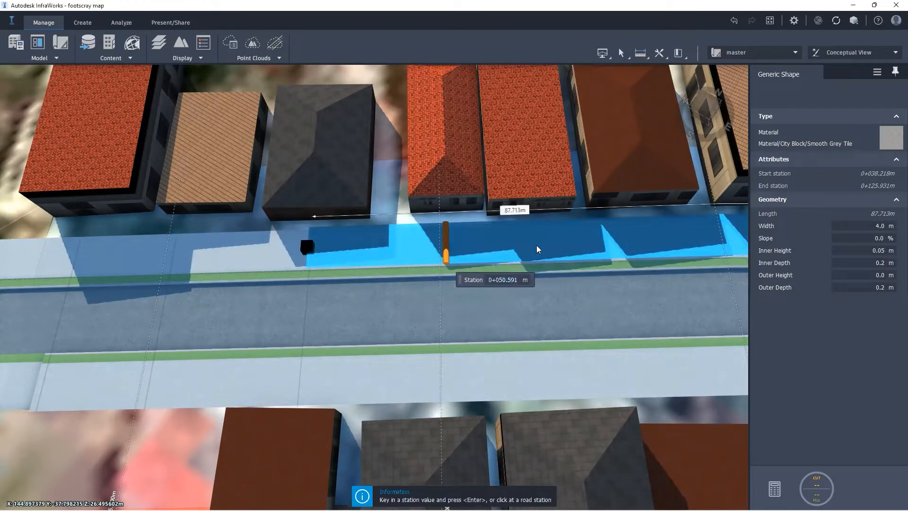
{"action": "key", "text": "Return"}
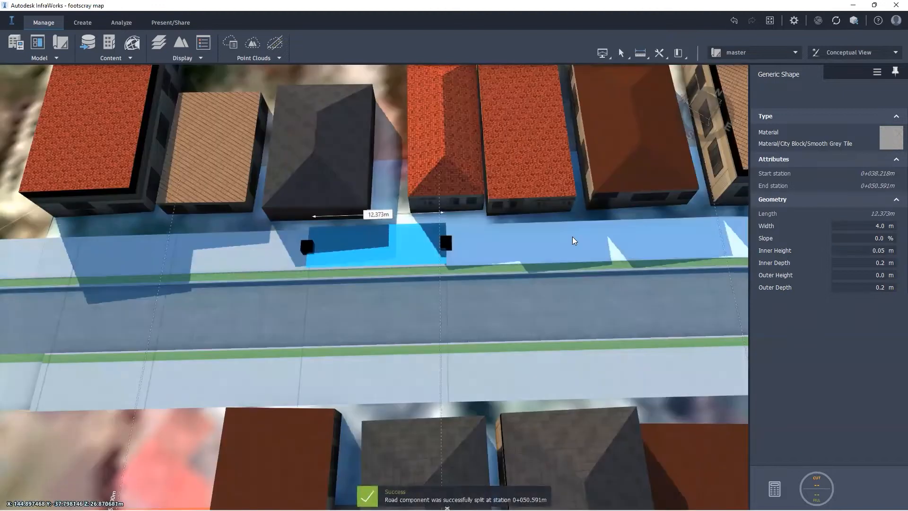
{"action": "left_click", "coordinate": [572, 236]}
{"action": "right_click", "coordinate": [572, 236]}
{"action": "left_click", "coordinate": [622, 254]}
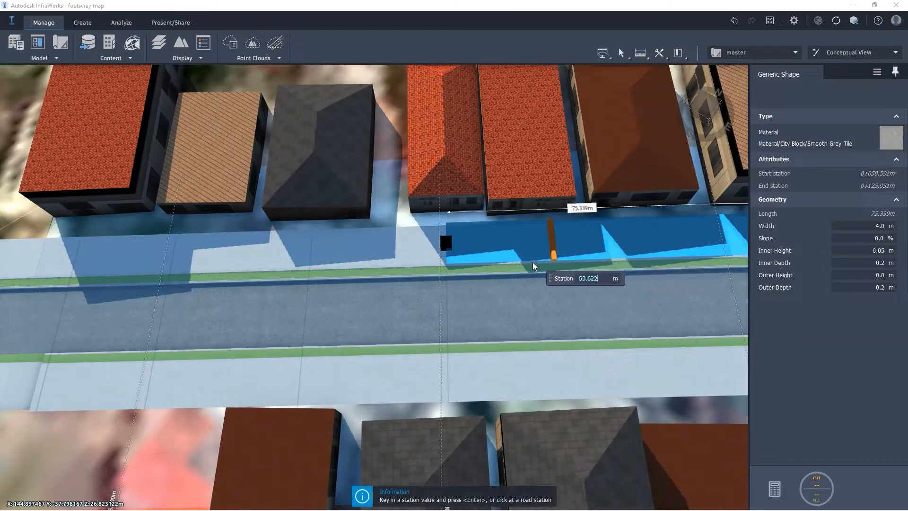
{"action": "left_click", "coordinate": [605, 249]}
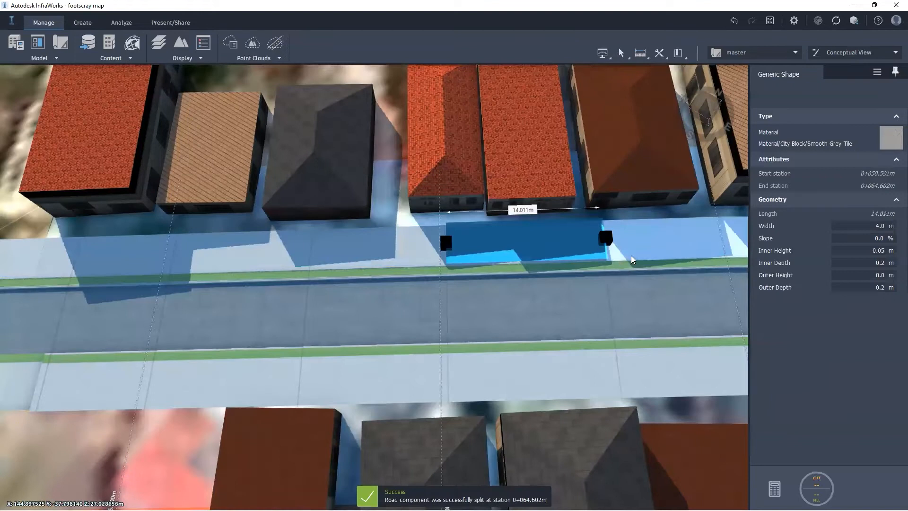
Apply the Manicured Grass material to the left footpath segment between about stations 16.3 m and 25.5 m
{"action": "left_click", "coordinate": [136, 255]}
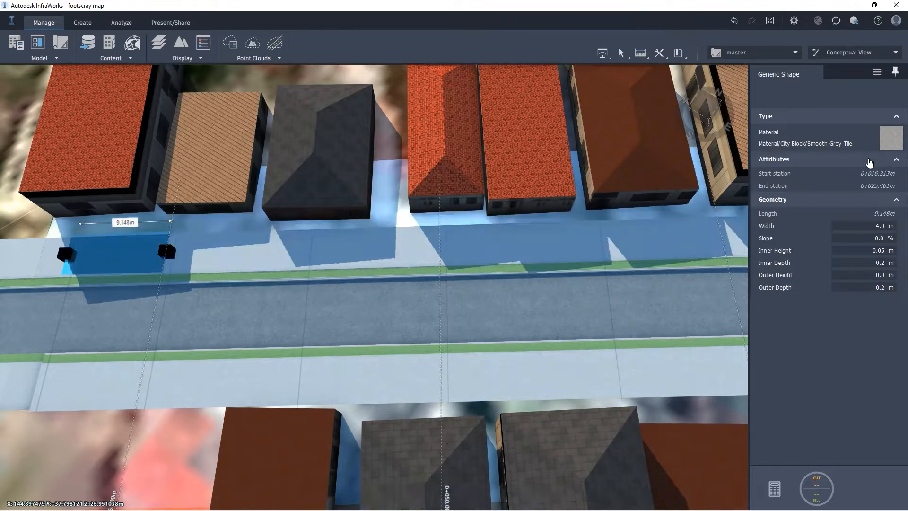
{"action": "left_click", "coordinate": [891, 138]}
{"action": "left_click", "coordinate": [835, 164]}
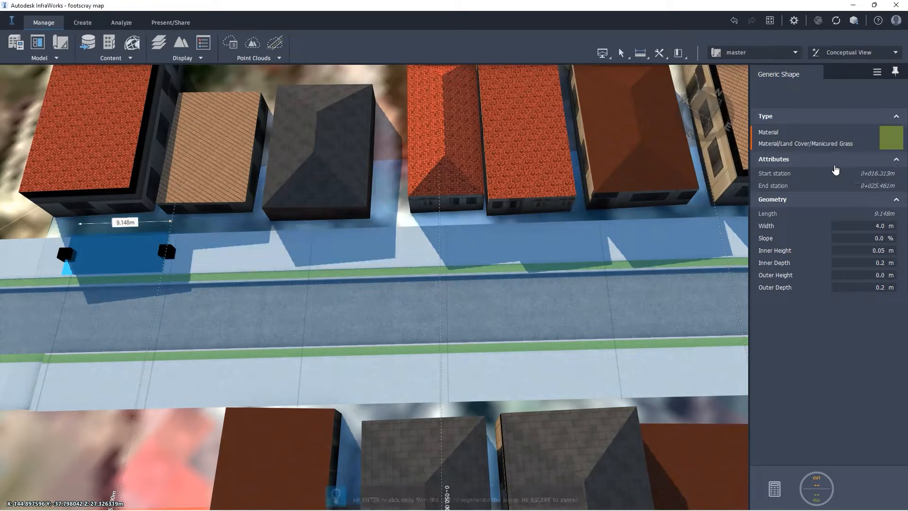
{"action": "left_click", "coordinate": [390, 256]}
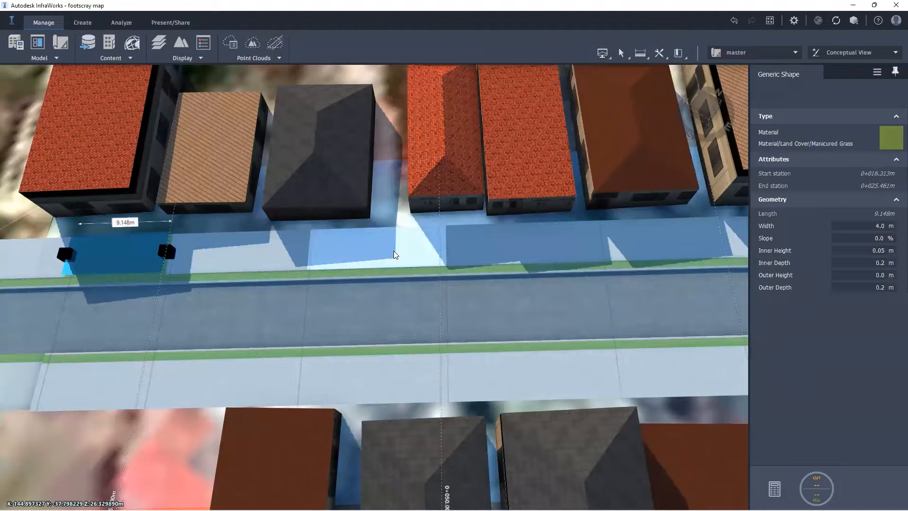
Apply the Manicured Grass material to the left footpath segment between about stations 38.2 m and 50.6 m
{"action": "left_click", "coordinate": [393, 250]}
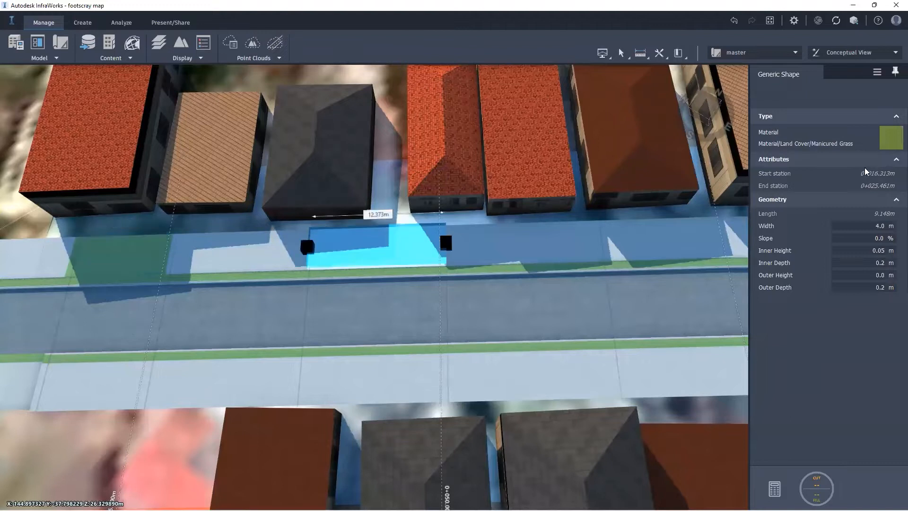
{"action": "left_click", "coordinate": [880, 137]}
{"action": "left_click", "coordinate": [832, 168]}
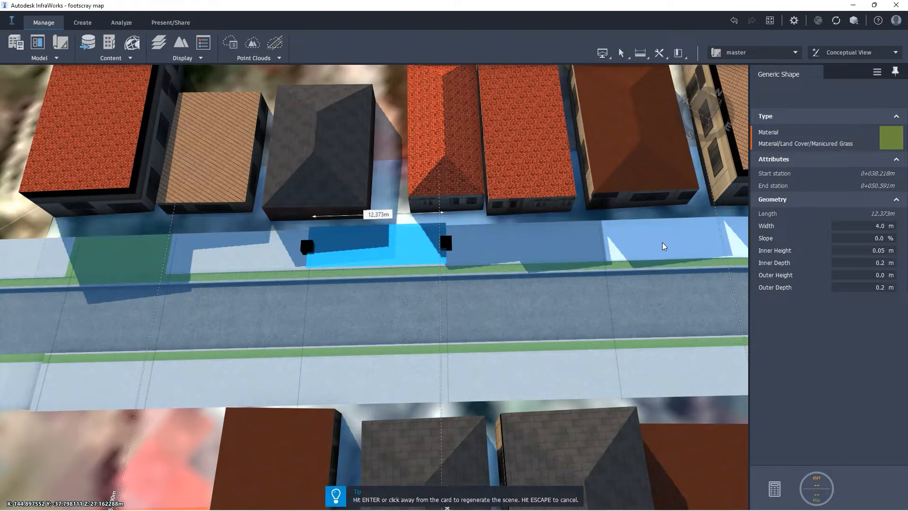
{"action": "key", "text": "Return"}
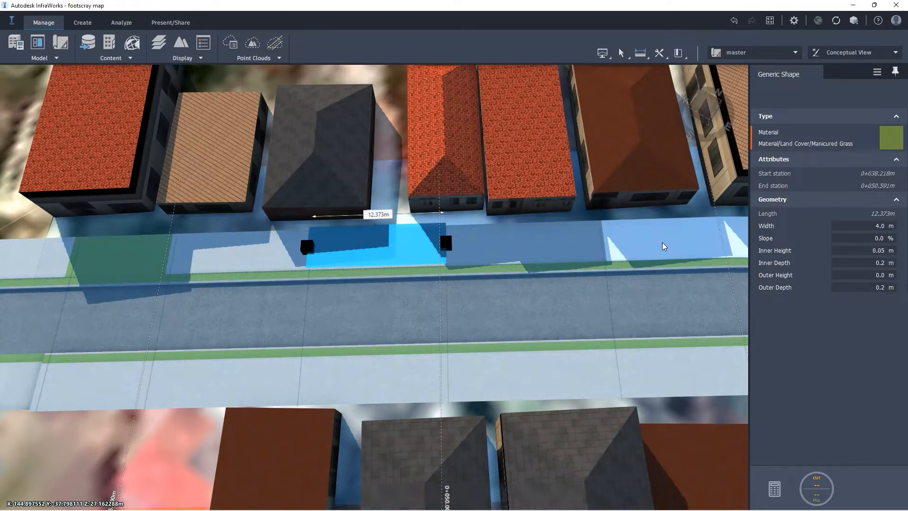
Apply the Manicured Grass material to the last left footpath segment, from about station 64.6 m to the road's end
{"action": "left_click", "coordinate": [668, 236]}
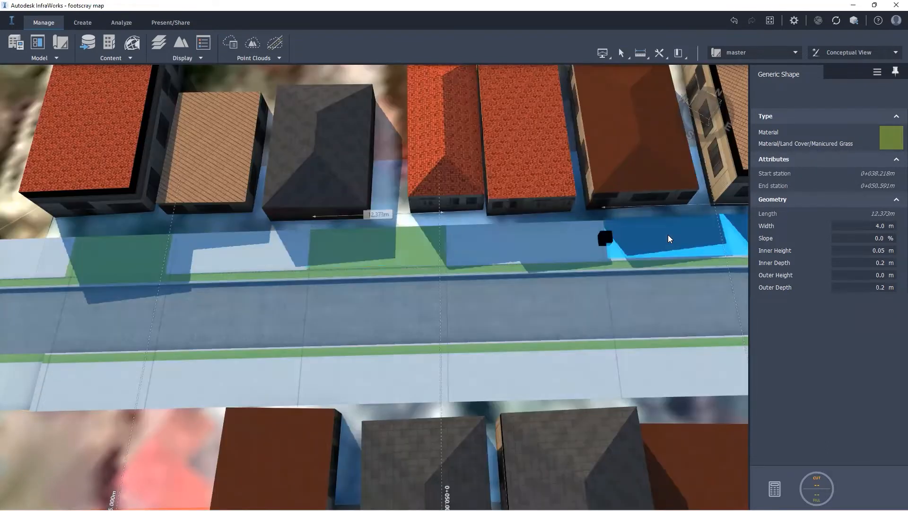
{"action": "left_click", "coordinate": [892, 138]}
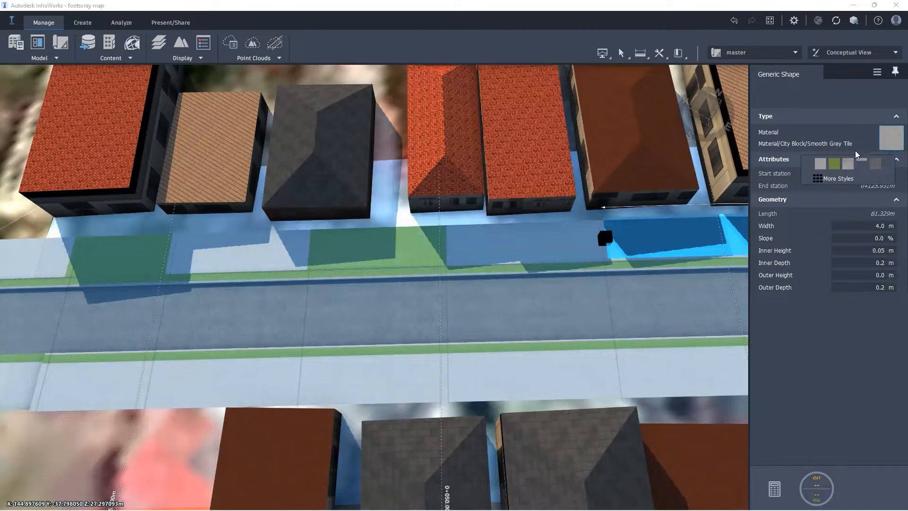
{"action": "left_click", "coordinate": [831, 169]}
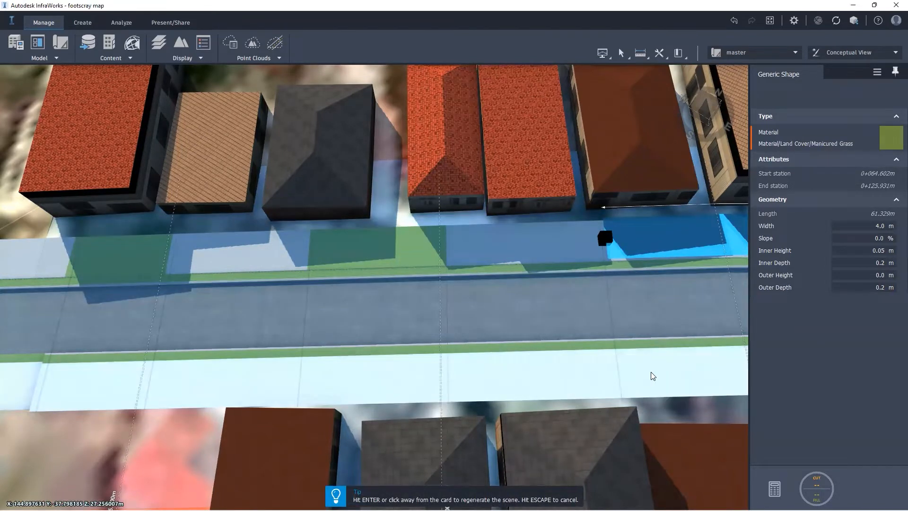
{"action": "left_click", "coordinate": [524, 259]}
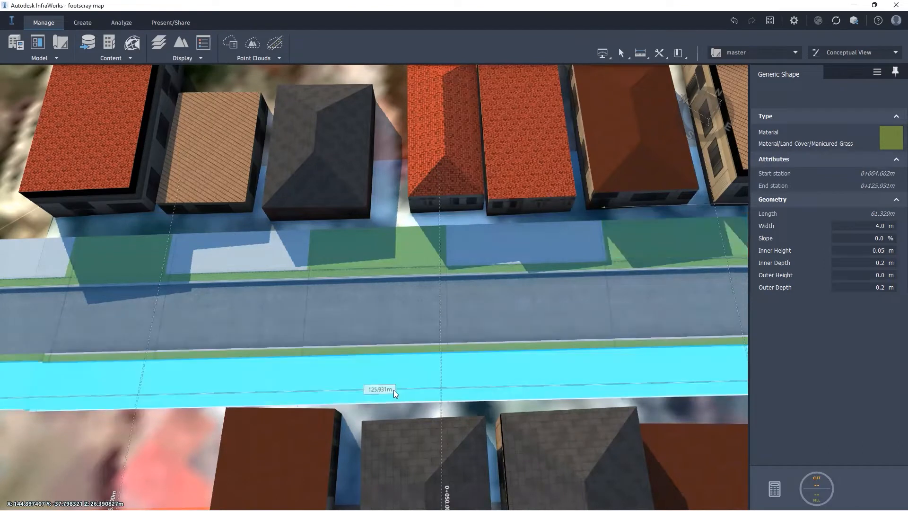
Select the right footpath of Hugh Street and split the component at about station 22.7 m
{"action": "left_click", "coordinate": [401, 371]}
{"action": "right_click", "coordinate": [401, 372]}
{"action": "left_click", "coordinate": [425, 389]}
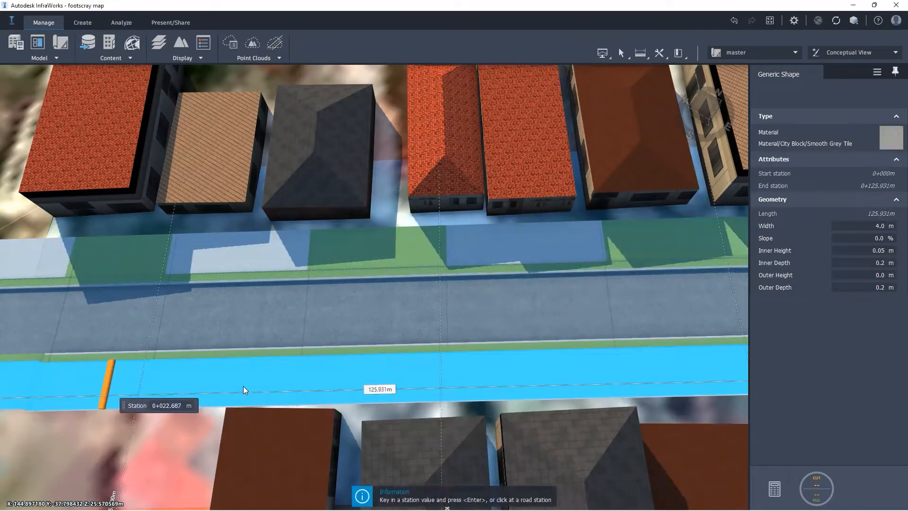
{"action": "key", "text": "Return"}
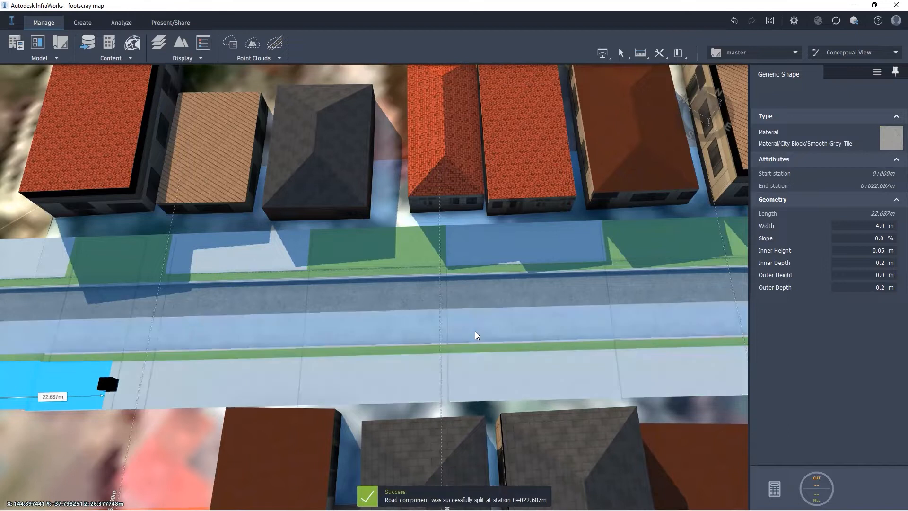
Split the remaining right footpath at about station 47.6 m
{"action": "left_click", "coordinate": [353, 384]}
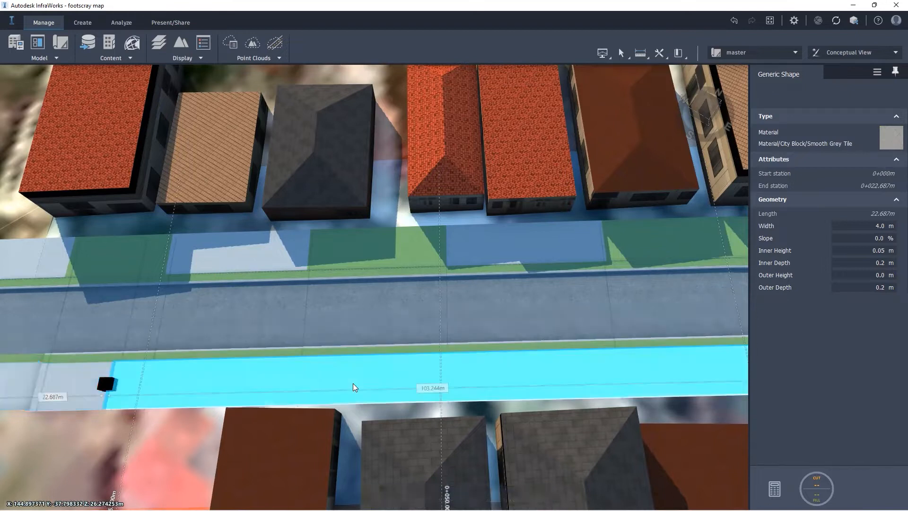
{"action": "right_click", "coordinate": [383, 382]}
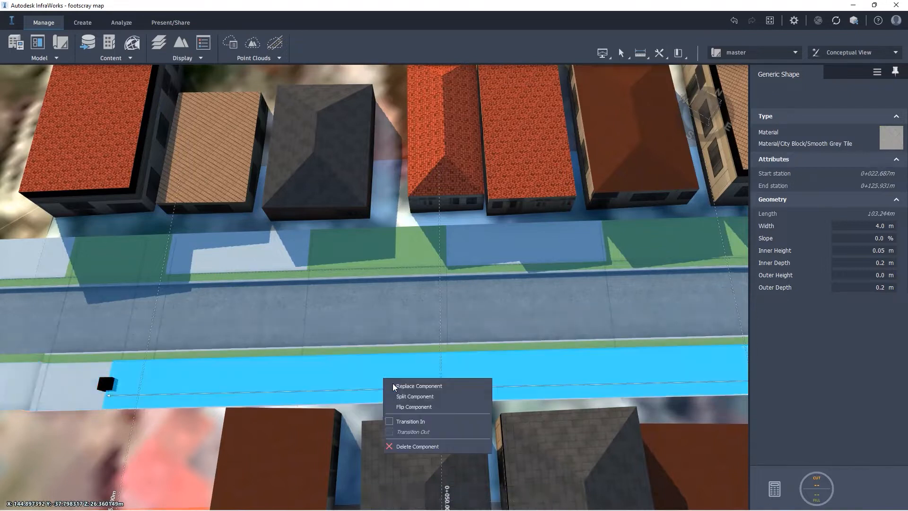
{"action": "left_click", "coordinate": [415, 396]}
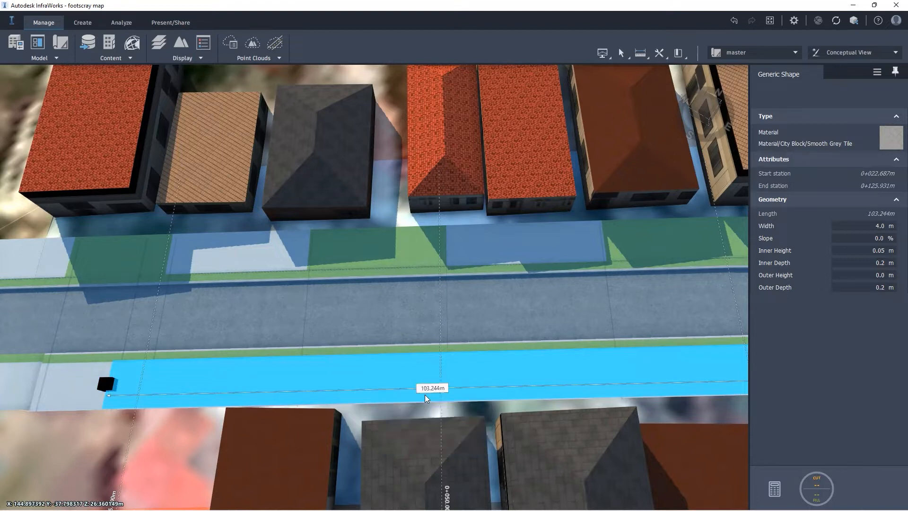
{"action": "left_click", "coordinate": [412, 379]}
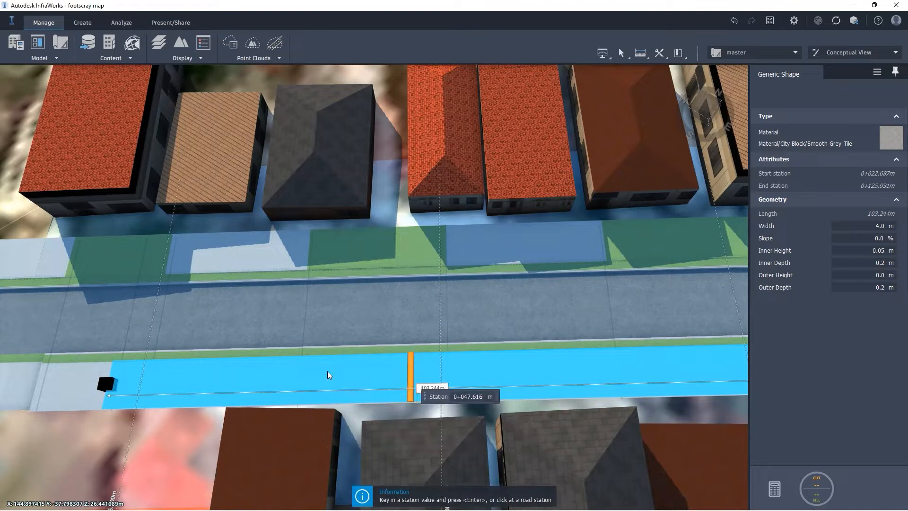
{"action": "key", "text": "Return"}
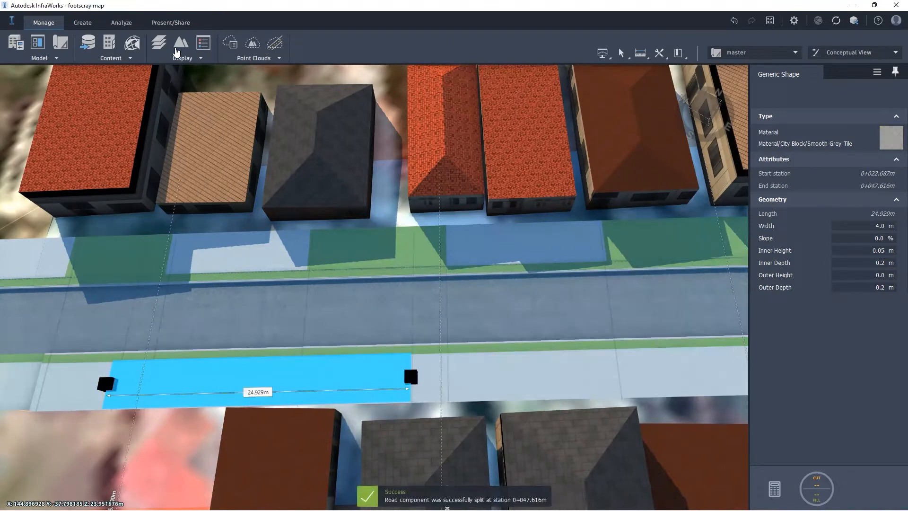
Apply the Blue Water material from Material/Water to the middle segment of the right footpath
{"action": "left_click", "coordinate": [889, 138]}
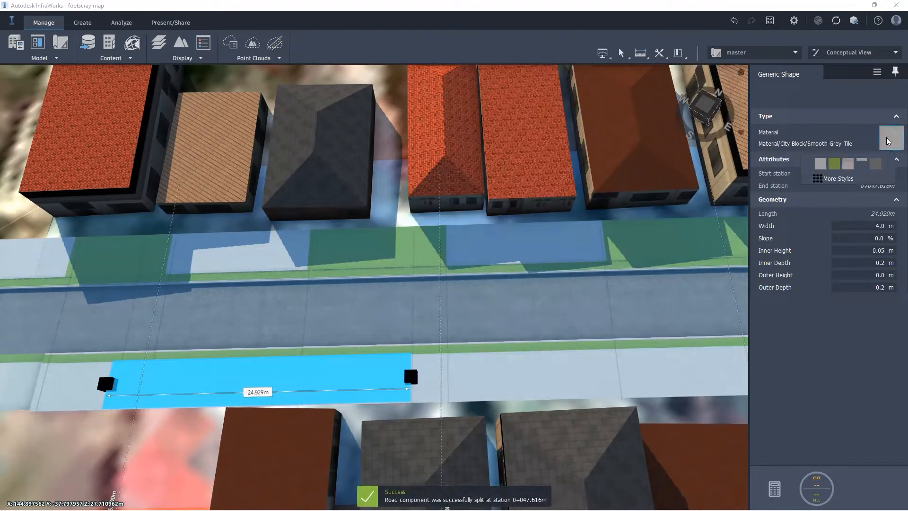
{"action": "left_click", "coordinate": [838, 178]}
{"action": "left_click", "coordinate": [418, 163]}
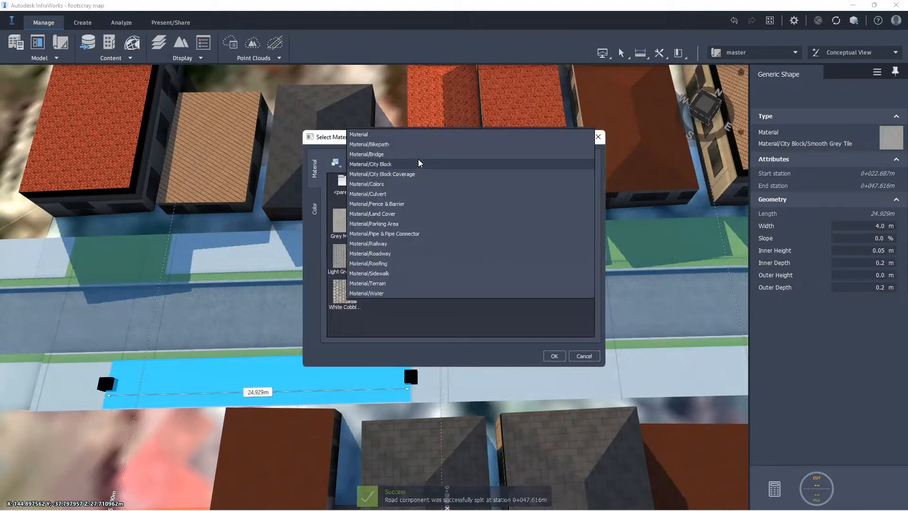
{"action": "left_click", "coordinate": [393, 292]}
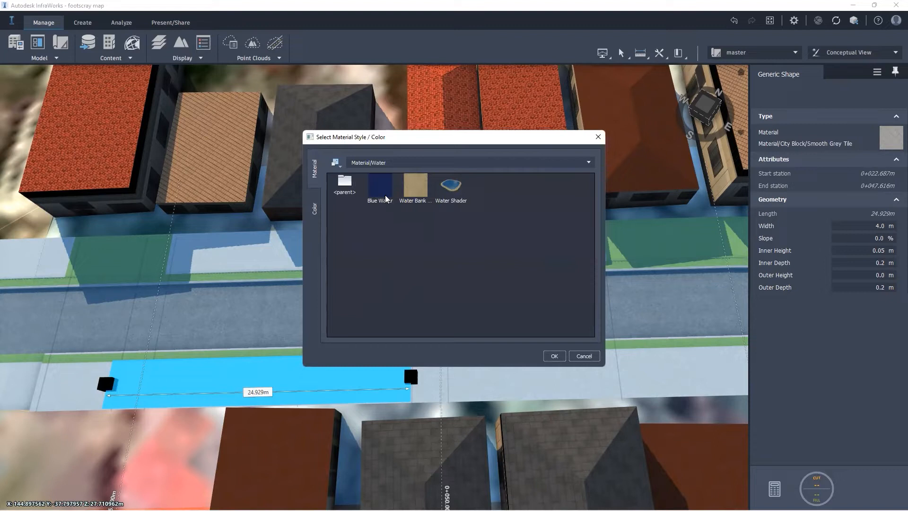
{"action": "left_click", "coordinate": [555, 356]}
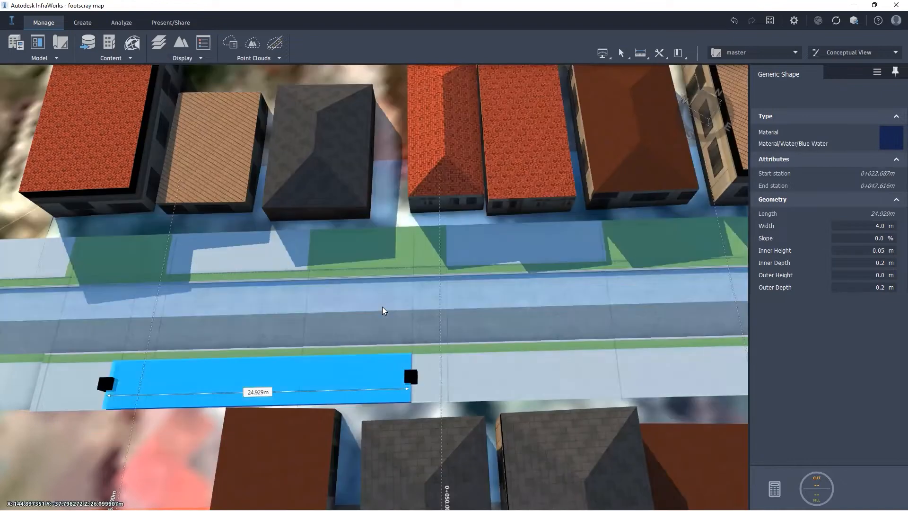
{"action": "left_click", "coordinate": [382, 307]}
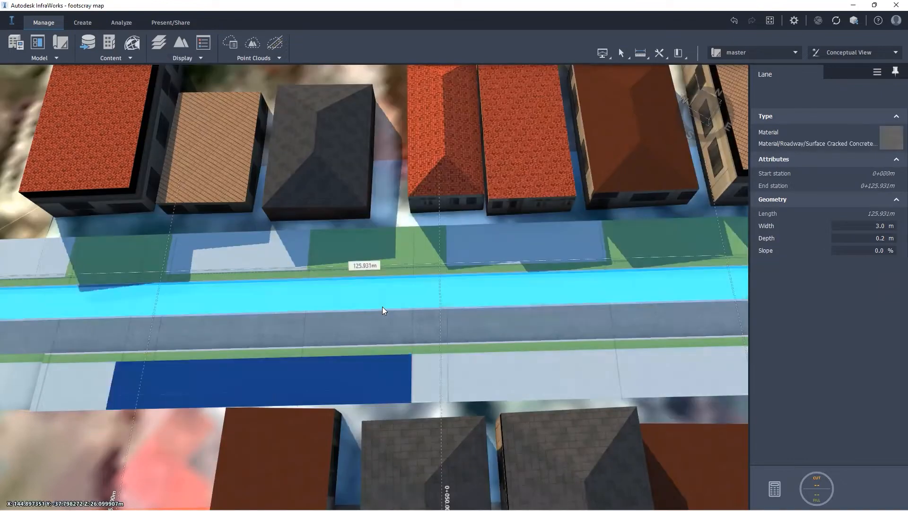
Set the material of the right footpath's middle segment to Grass2 from Material/Terrain and deselect the road
{"action": "left_click", "coordinate": [308, 375]}
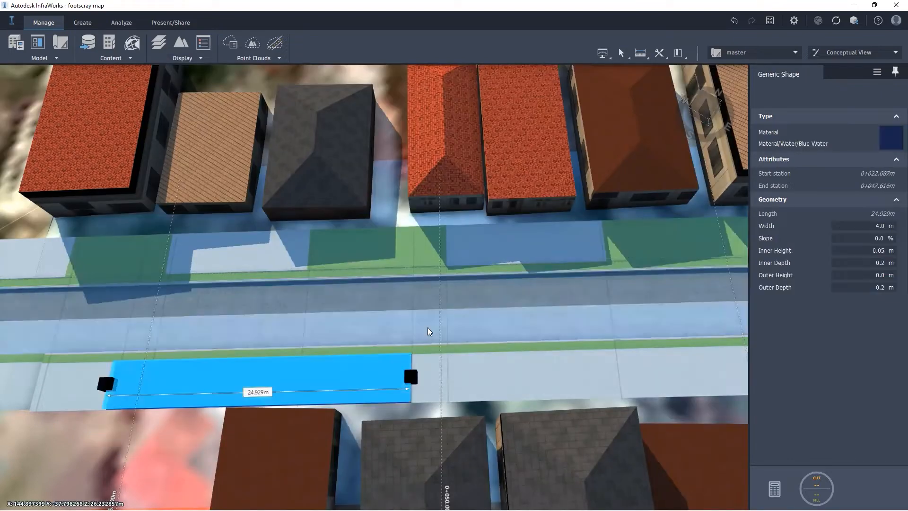
{"action": "left_click", "coordinate": [889, 136]}
{"action": "left_click", "coordinate": [402, 161]}
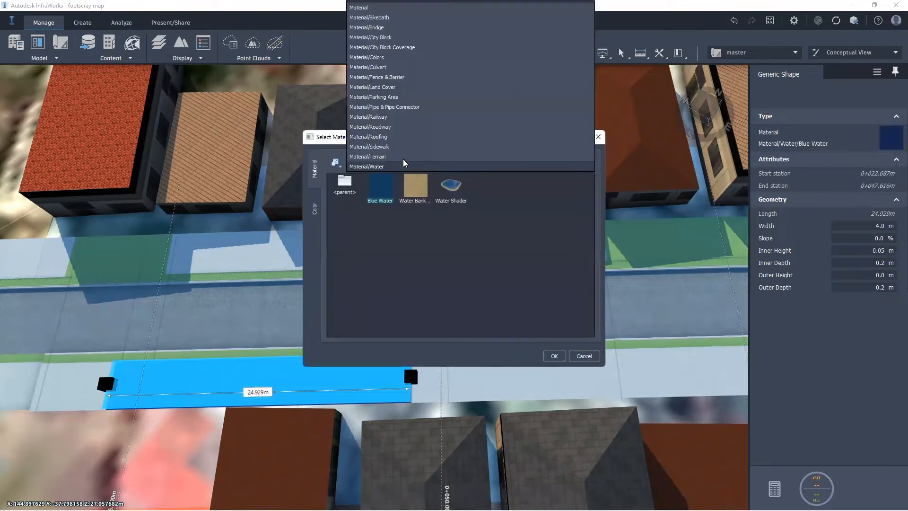
{"action": "left_click", "coordinate": [403, 156]}
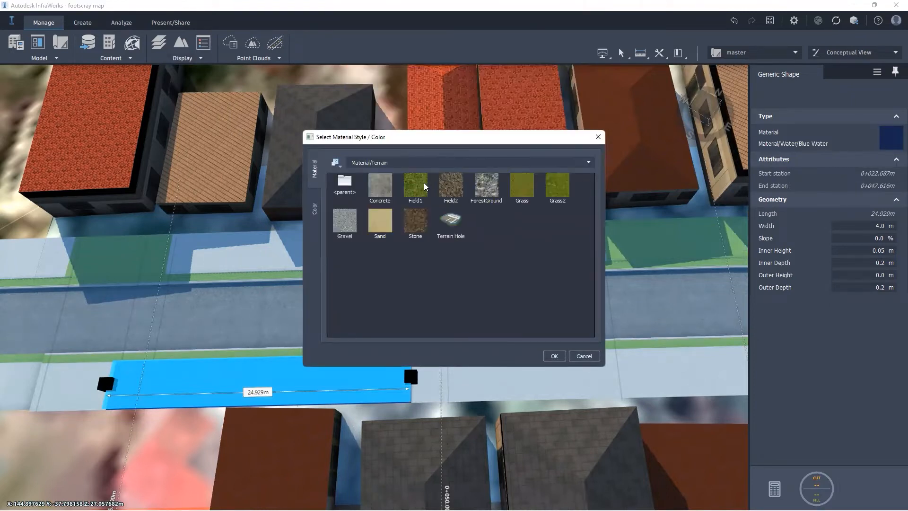
{"action": "left_click", "coordinate": [553, 354]}
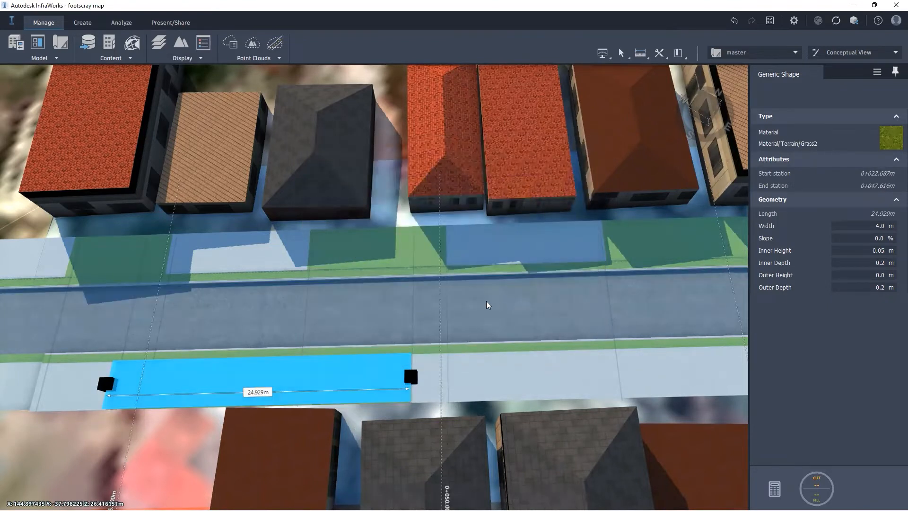
{"action": "key", "text": "Escape"}
{"action": "key", "text": "Escape"}
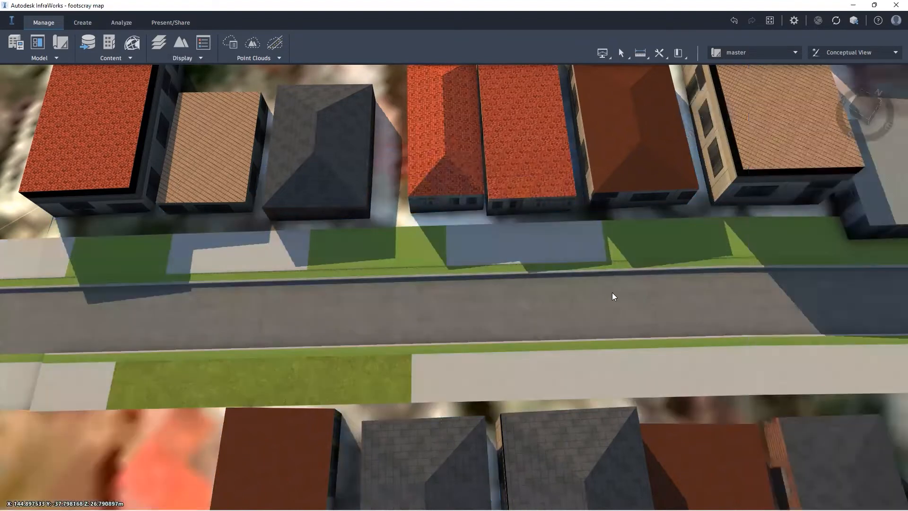
Start adding vegetation to the street and search the draw styles for "shr", clearing the search again
{"action": "scroll", "coordinate": [283, 367], "scroll_direction": "down", "scroll_amount": 3}
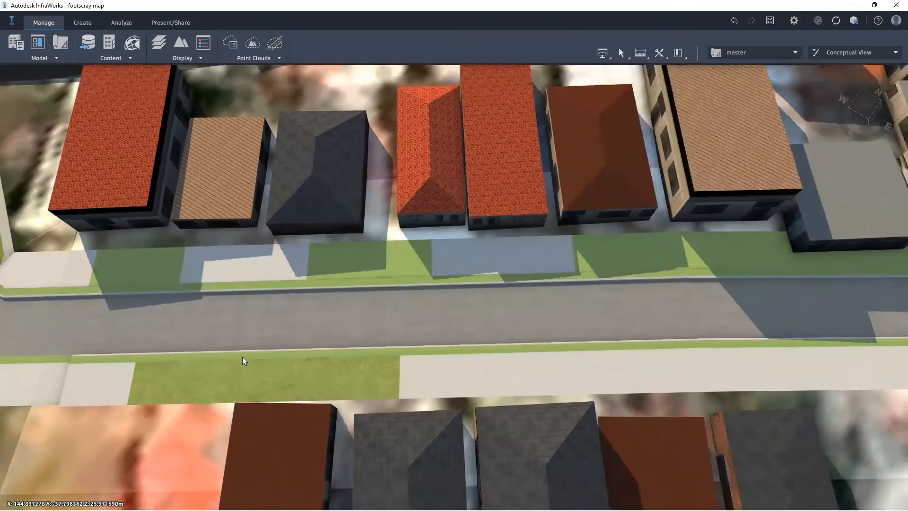
{"action": "scroll", "coordinate": [198, 334], "scroll_direction": "down", "scroll_amount": 1}
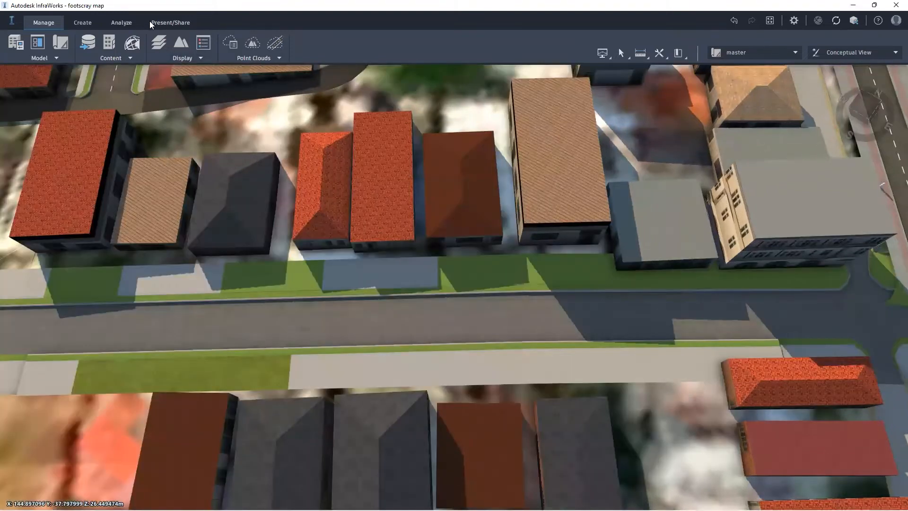
{"action": "left_click", "coordinate": [151, 23]}
{"action": "left_click", "coordinate": [85, 23]}
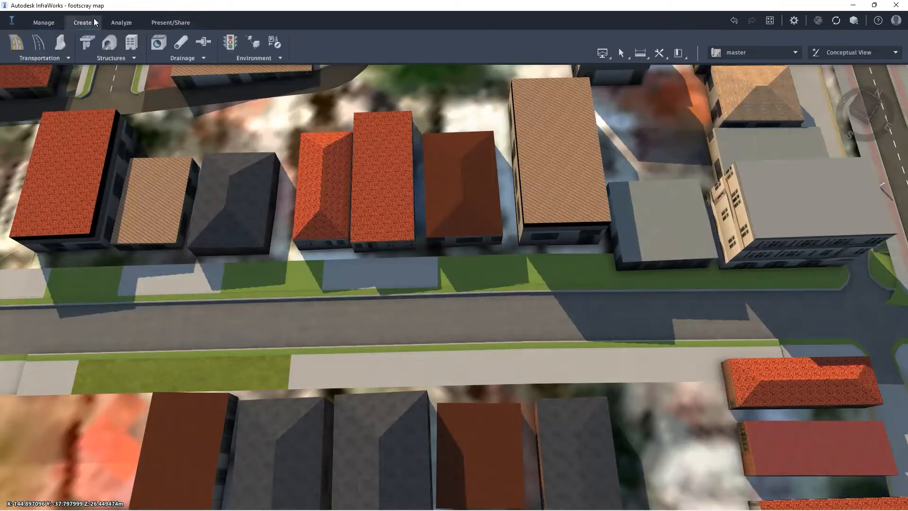
{"action": "left_click", "coordinate": [265, 59]}
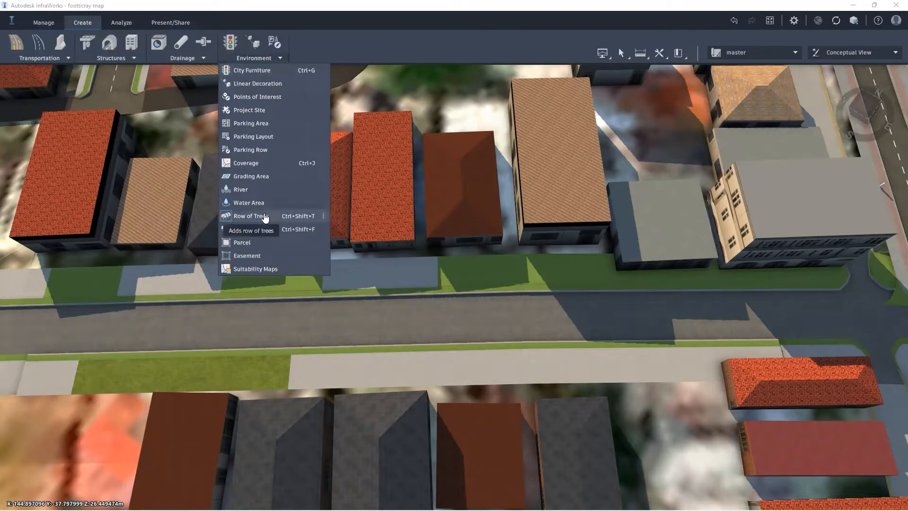
{"action": "left_click", "coordinate": [261, 230]}
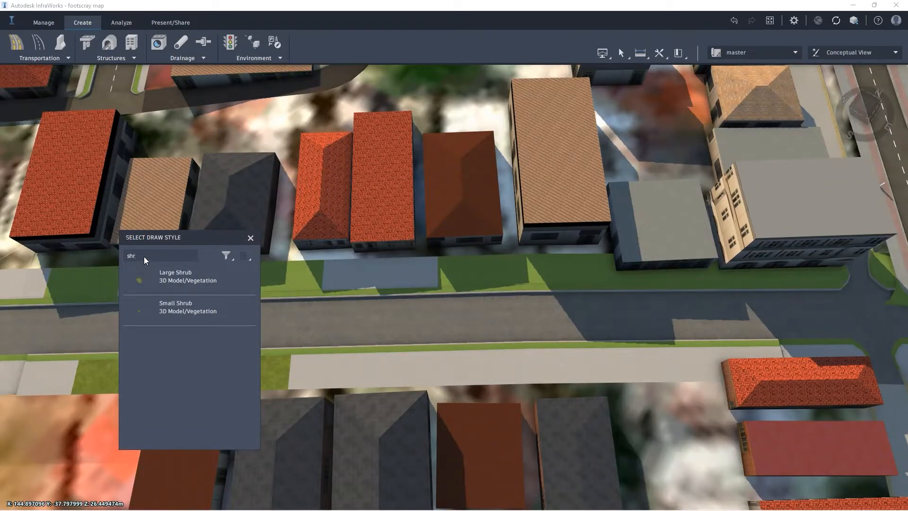
{"action": "key", "text": "BackSpace"}
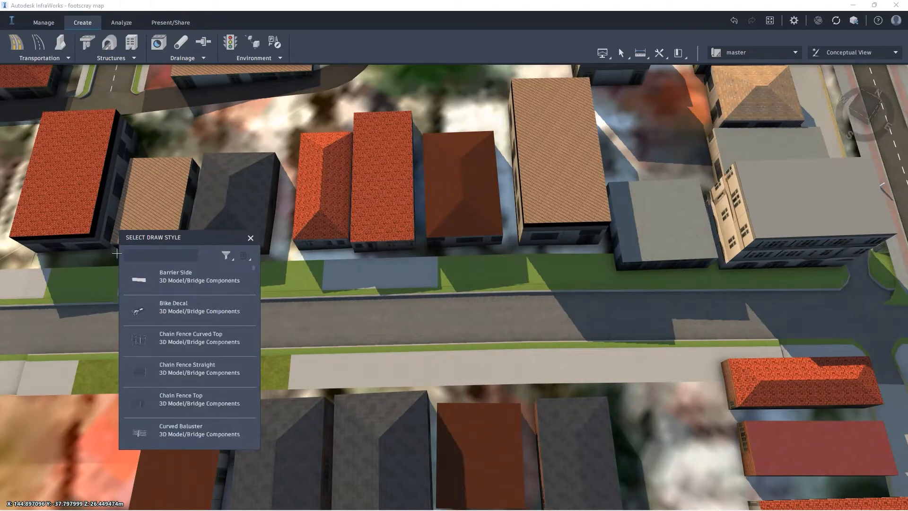
Search the draw styles for "shr" and choose Large Shrub from 3D Model/Vegetation
{"action": "scroll", "coordinate": [198, 326], "scroll_direction": "down", "scroll_amount": 10}
{"action": "scroll", "coordinate": [198, 325], "scroll_direction": "down", "scroll_amount": 10}
{"action": "scroll", "coordinate": [200, 325], "scroll_direction": "down", "scroll_amount": 3}
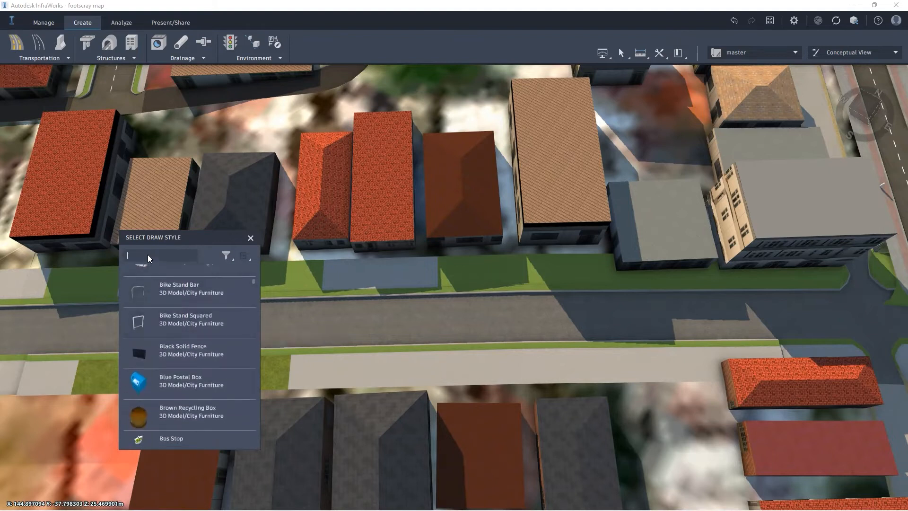
{"action": "scroll", "coordinate": [243, 350], "scroll_direction": "down", "scroll_amount": 10}
{"action": "scroll", "coordinate": [251, 296], "scroll_direction": "down", "scroll_amount": 10}
{"action": "left_click_drag", "start_coordinate": [256, 301], "coordinate": [254, 374]}
{"action": "type", "text": "shr"}
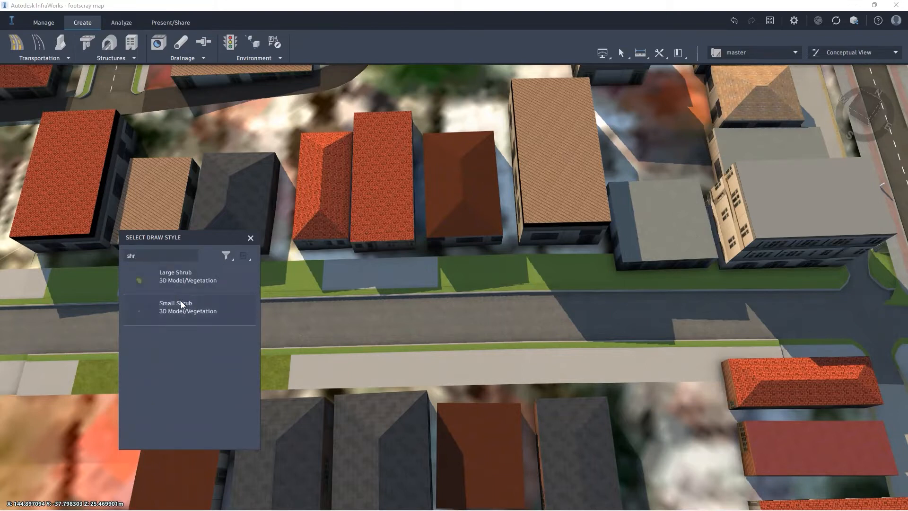
{"action": "left_click", "coordinate": [176, 279]}
Outline a long, narrow shrub area of about 23 m² on the northern footpath's grass, just east of the paved segment
{"action": "scroll", "coordinate": [285, 321], "scroll_direction": "up", "scroll_amount": 3}
{"action": "scroll", "coordinate": [521, 248], "scroll_direction": "up", "scroll_amount": 3}
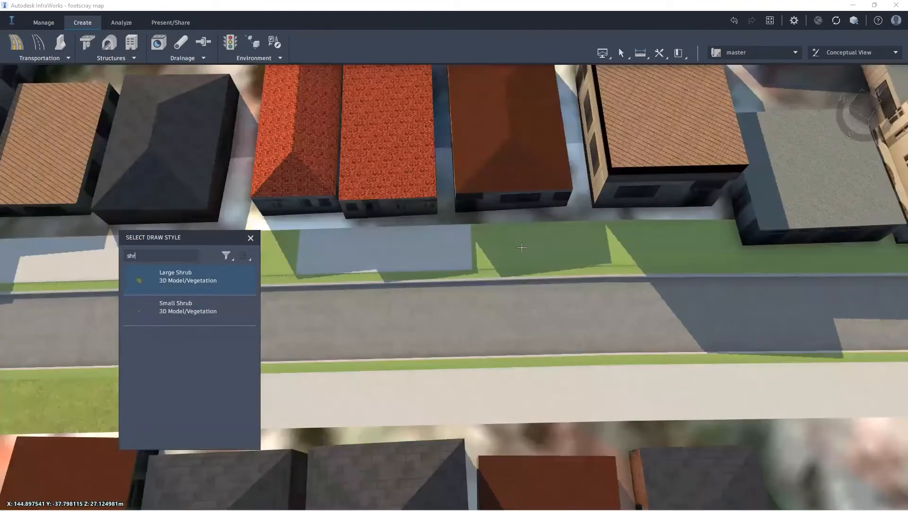
{"action": "scroll", "coordinate": [485, 246], "scroll_direction": "up", "scroll_amount": 2}
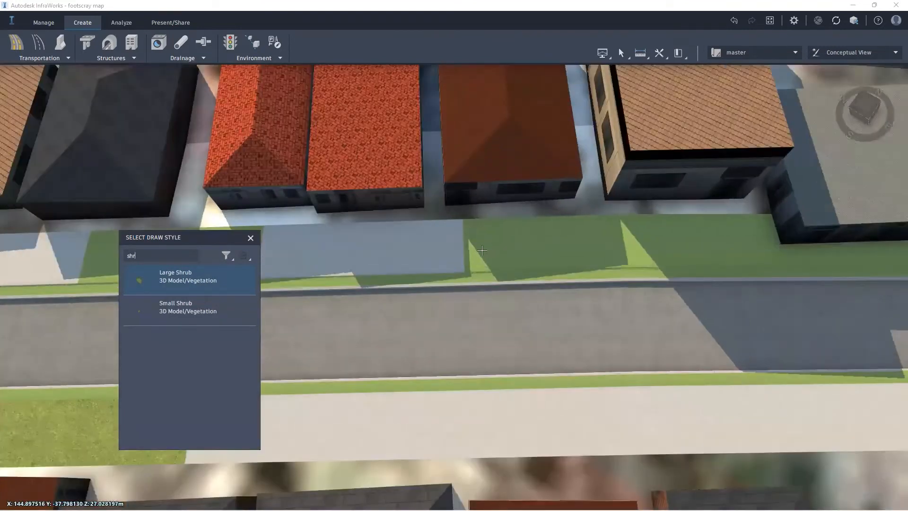
{"action": "left_click", "coordinate": [483, 248]}
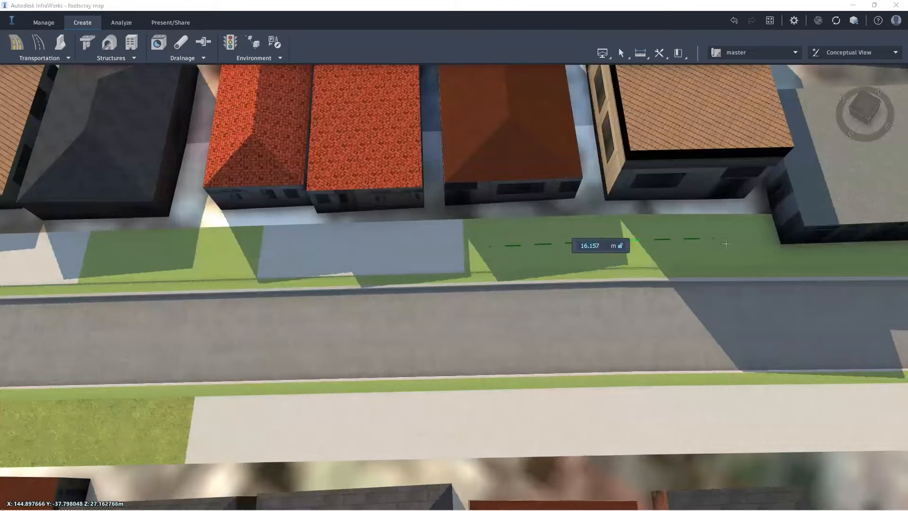
{"action": "left_click", "coordinate": [752, 243]}
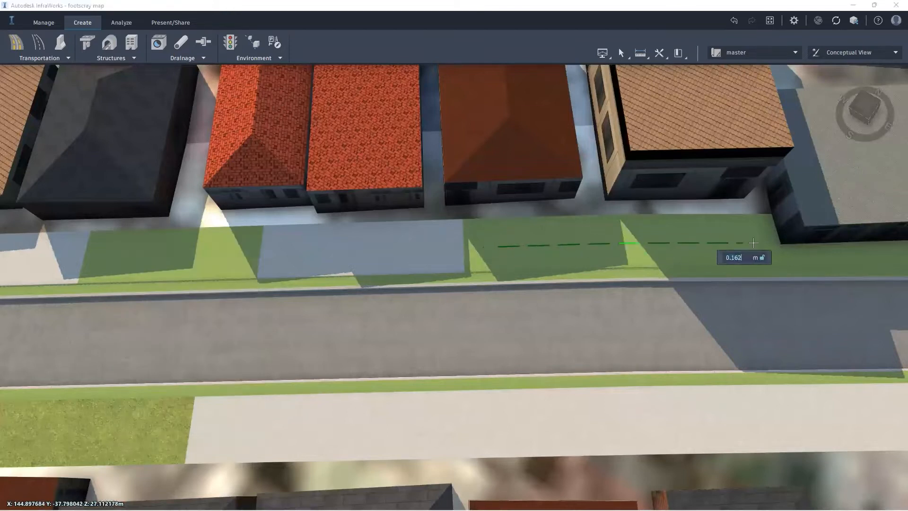
{"action": "left_click", "coordinate": [743, 257]}
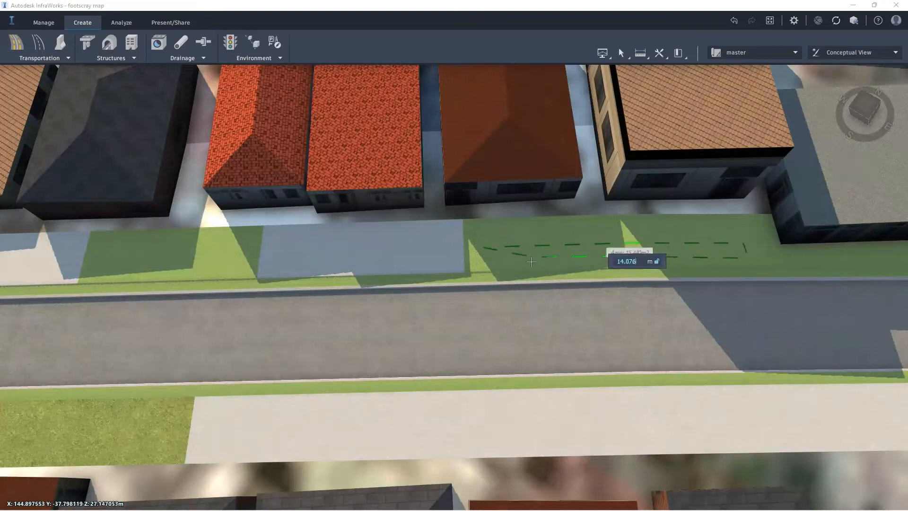
{"action": "double_click", "coordinate": [493, 271]}
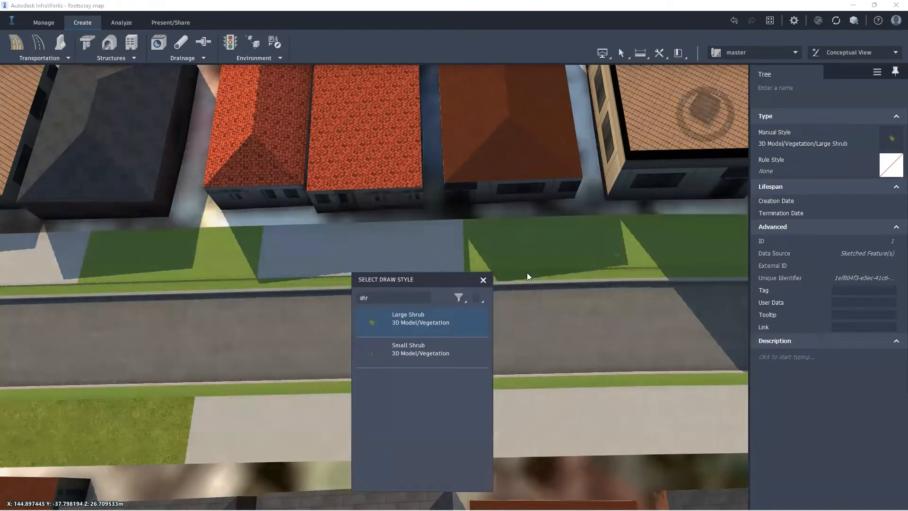
Dismiss the draw style chooser, select the planted large shrub and slightly increase its stand density
{"action": "scroll", "coordinate": [627, 256], "scroll_direction": "up", "scroll_amount": 2}
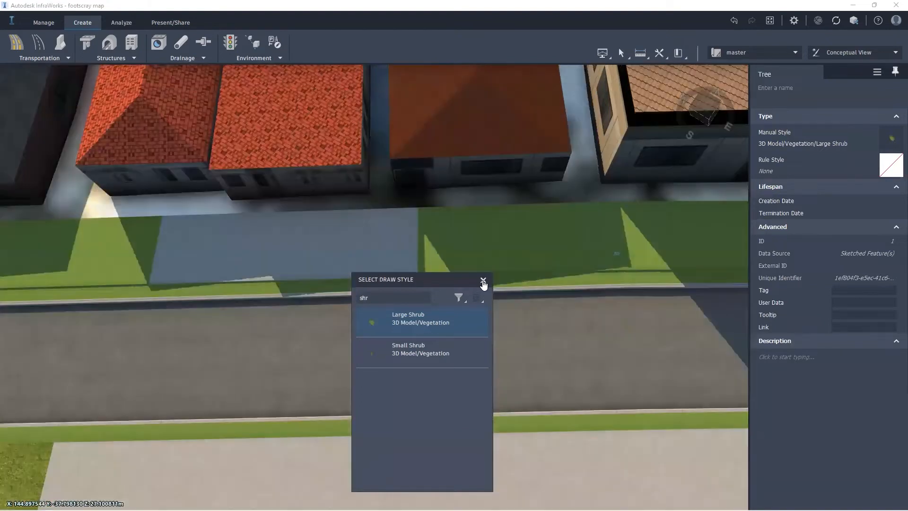
{"action": "left_click", "coordinate": [483, 281]}
{"action": "scroll", "coordinate": [539, 272], "scroll_direction": "up", "scroll_amount": 3}
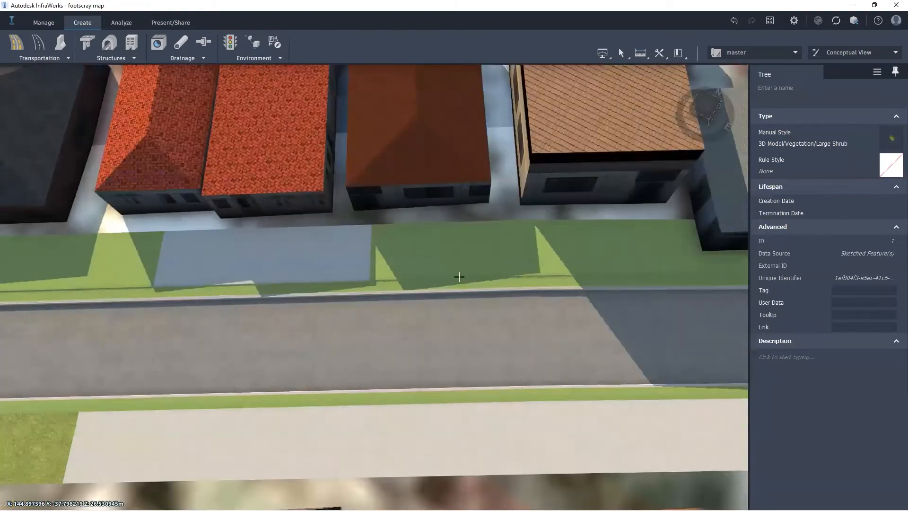
{"action": "scroll", "coordinate": [459, 258], "scroll_direction": "up", "scroll_amount": 2}
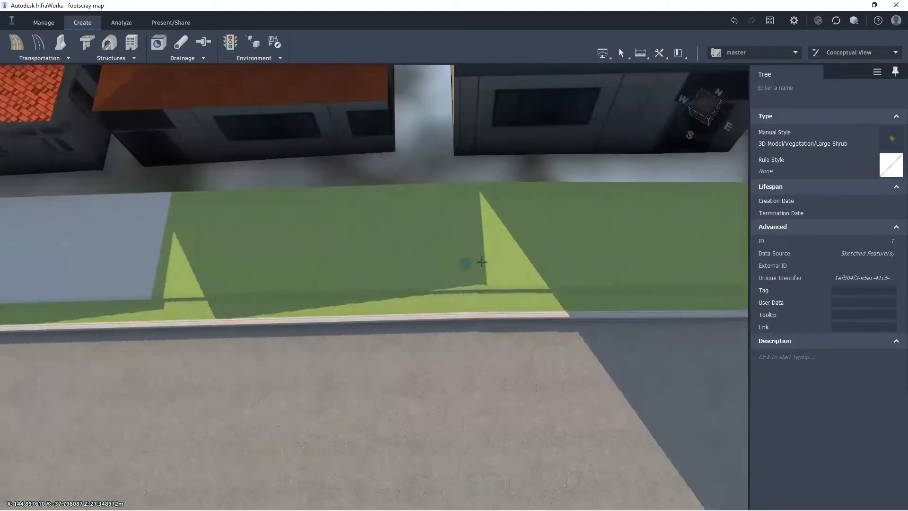
{"action": "left_click", "coordinate": [481, 263]}
{"action": "scroll", "coordinate": [487, 258], "scroll_direction": "down", "scroll_amount": 2}
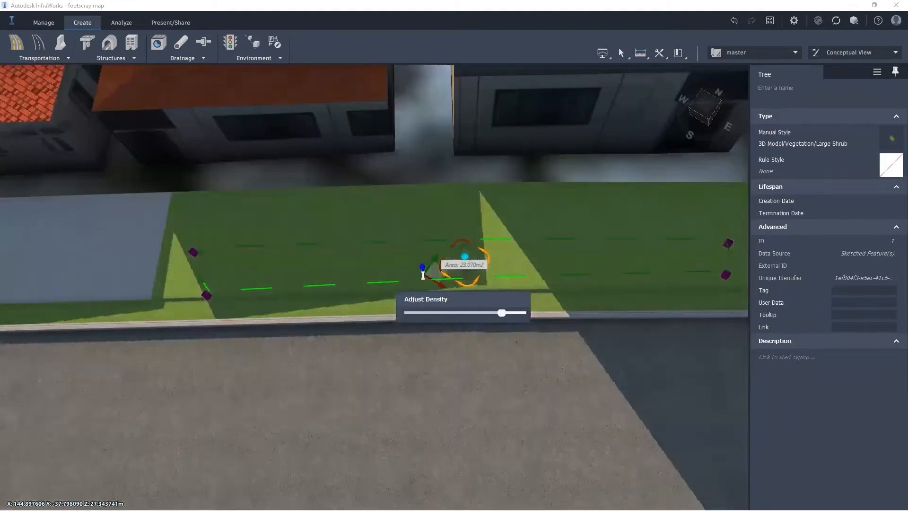
{"action": "scroll", "coordinate": [503, 248], "scroll_direction": "up", "scroll_amount": 1}
{"action": "left_click_drag", "start_coordinate": [504, 249], "coordinate": [538, 211]}
{"action": "left_click_drag", "start_coordinate": [502, 313], "coordinate": [513, 313]}
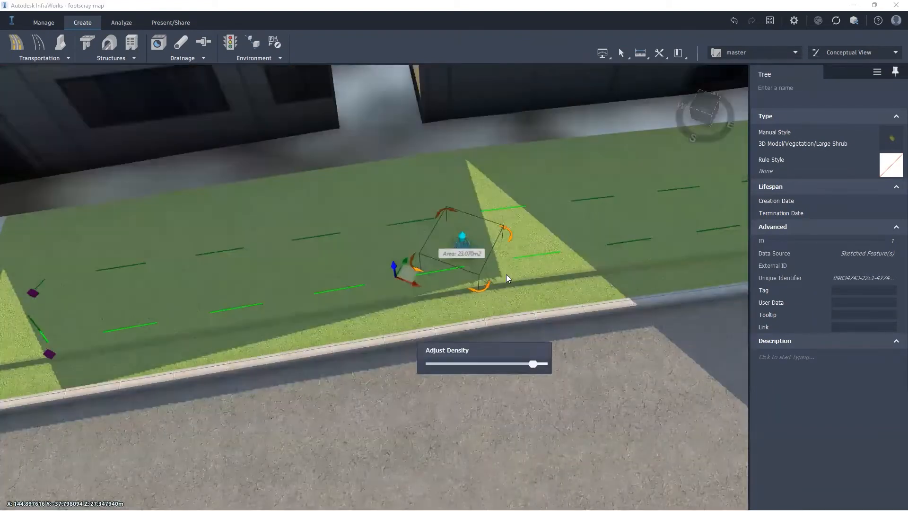
{"action": "scroll", "coordinate": [506, 274], "scroll_direction": "down", "scroll_amount": 1}
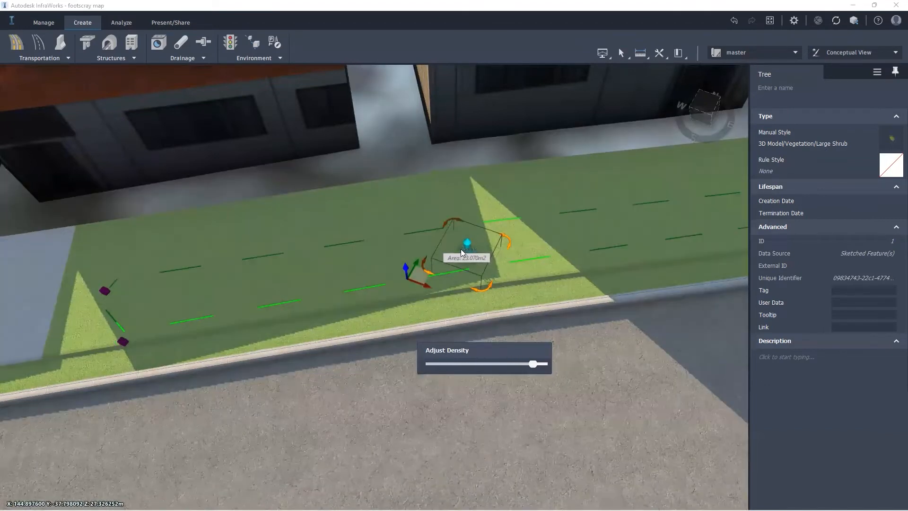
Enlarge and rotate the large shrub, and move it west along the grass towards the paved footpath segment
{"action": "left_click_drag", "start_coordinate": [462, 251], "coordinate": [467, 227]}
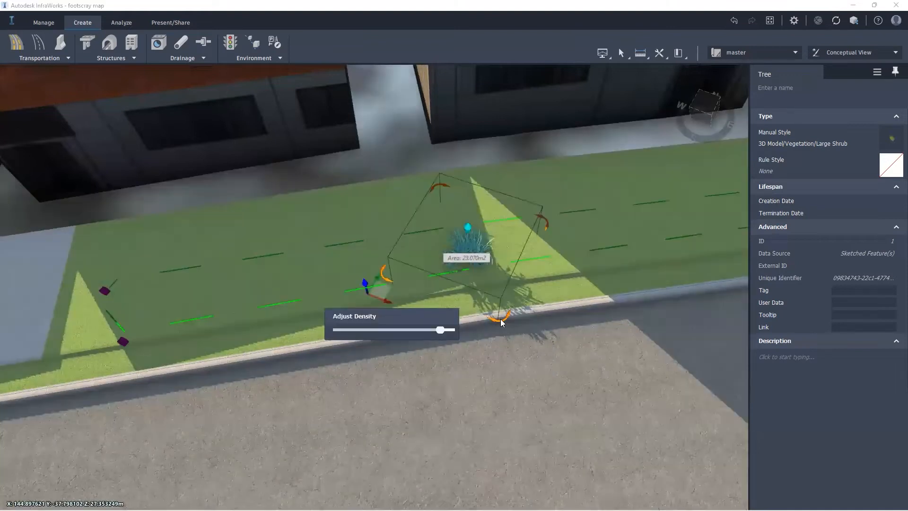
{"action": "left_click_drag", "start_coordinate": [501, 322], "coordinate": [474, 304]}
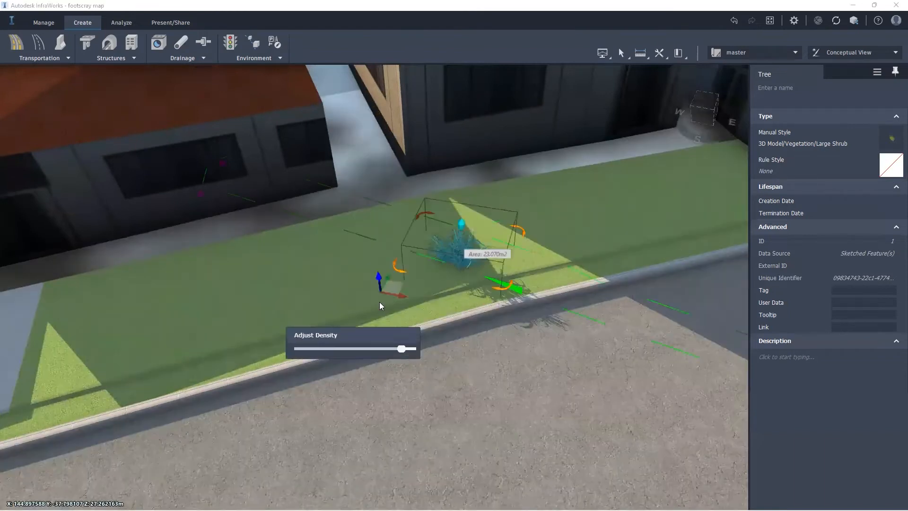
{"action": "left_click_drag", "start_coordinate": [390, 287], "coordinate": [118, 361]}
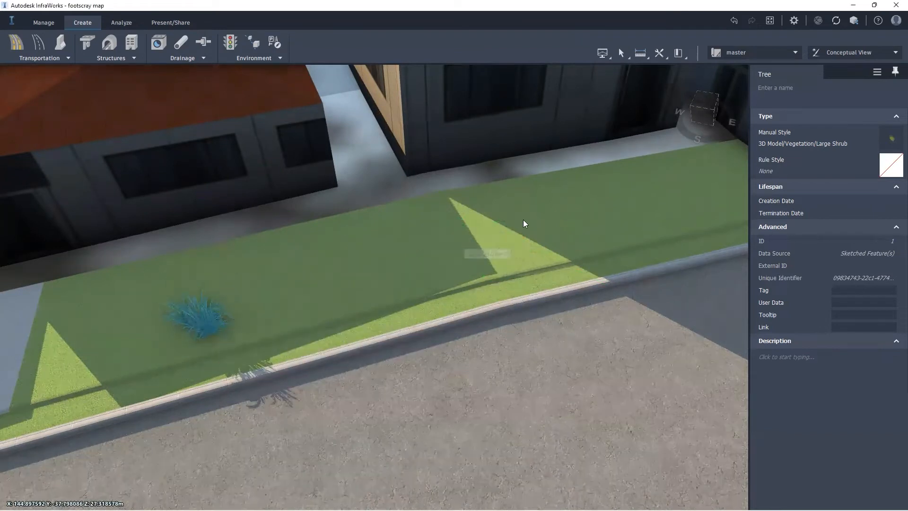
{"action": "scroll", "coordinate": [523, 221], "scroll_direction": "down", "scroll_amount": 1}
{"action": "scroll", "coordinate": [426, 290], "scroll_direction": "down", "scroll_amount": 1}
{"action": "scroll", "coordinate": [422, 271], "scroll_direction": "down", "scroll_amount": 2}
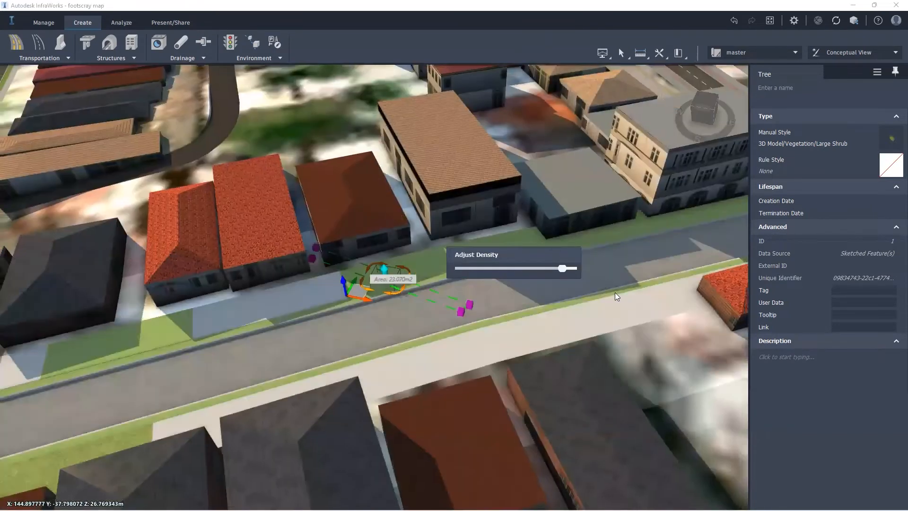
{"action": "left_click", "coordinate": [615, 292]}
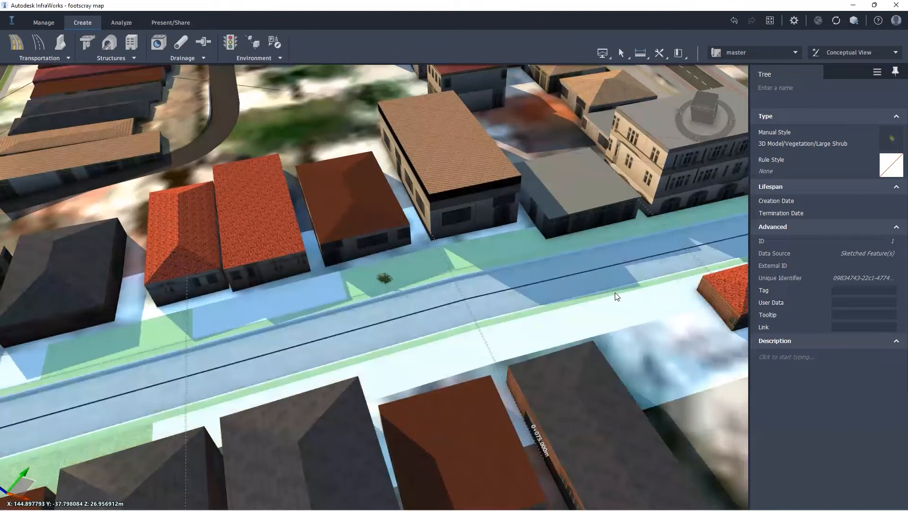
{"action": "scroll", "coordinate": [474, 228], "scroll_direction": "down", "scroll_amount": 2}
{"action": "left_click", "coordinate": [473, 228]}
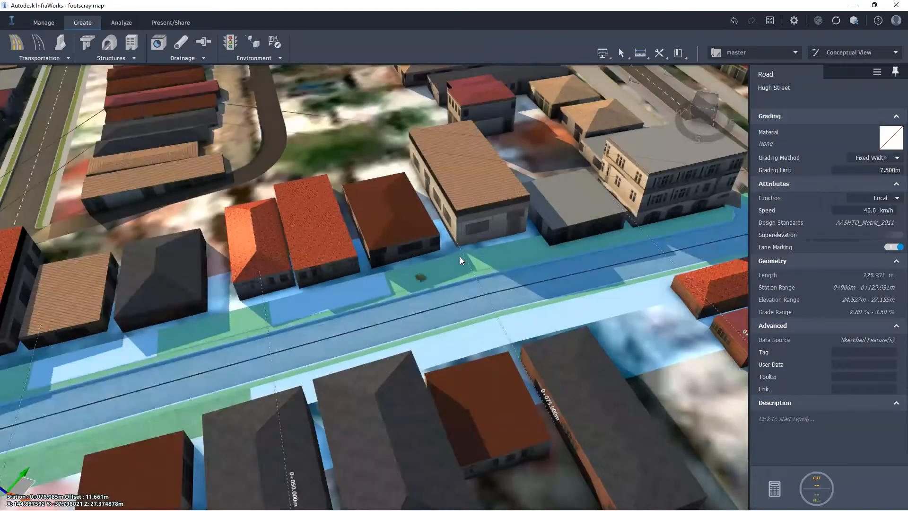
{"action": "right_click_drag", "start_coordinate": [538, 323], "coordinate": [507, 430]}
{"action": "scroll", "coordinate": [542, 311], "scroll_direction": "down", "scroll_amount": 1}
{"action": "scroll", "coordinate": [526, 244], "scroll_direction": "down", "scroll_amount": 2}
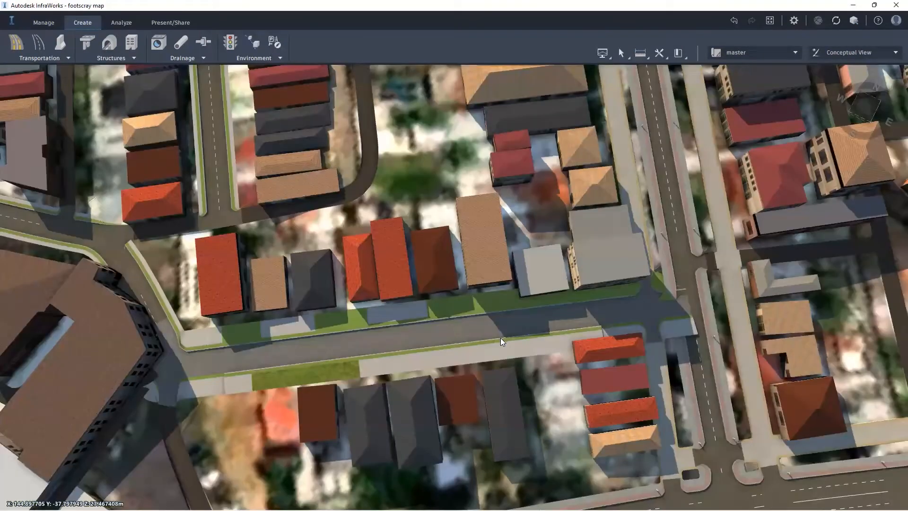
{"action": "scroll", "coordinate": [511, 322], "scroll_direction": "up", "scroll_amount": 2}
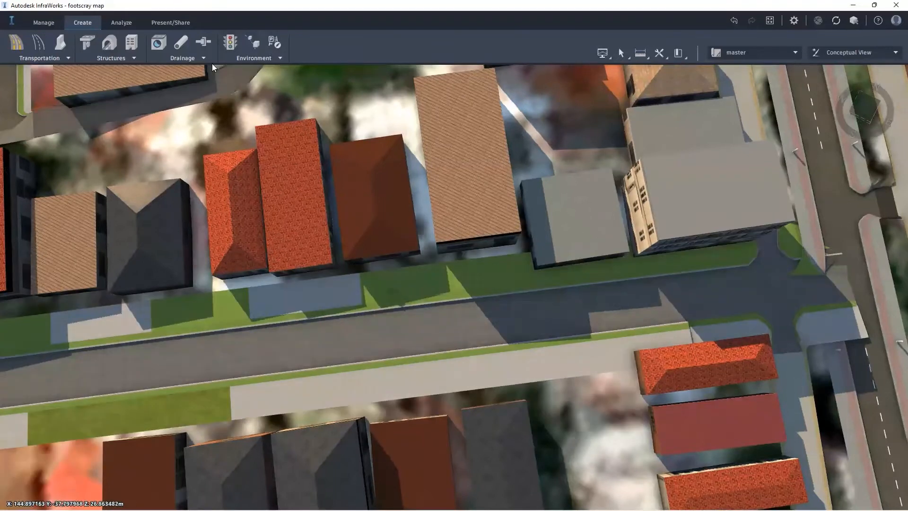
Start adding a row of trees and clear the "shr" filter from the draw styles
{"action": "left_click", "coordinate": [267, 58]}
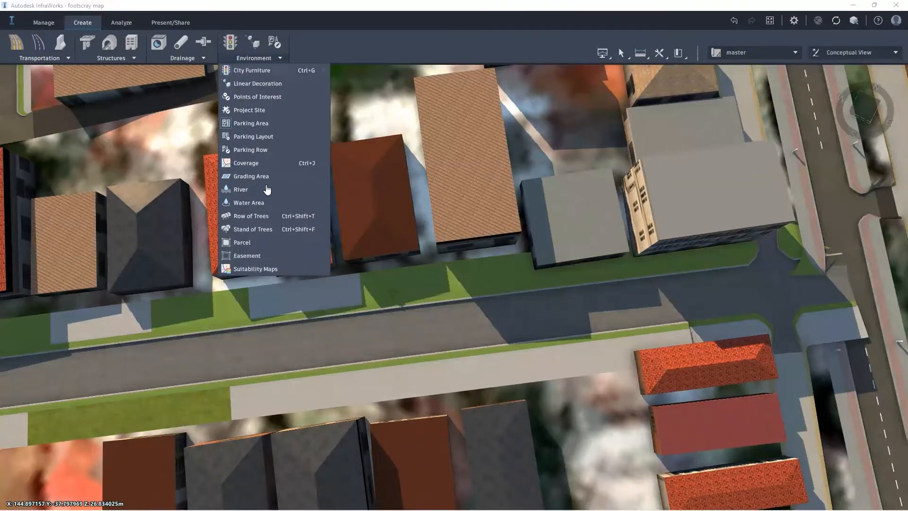
{"action": "left_click", "coordinate": [251, 217]}
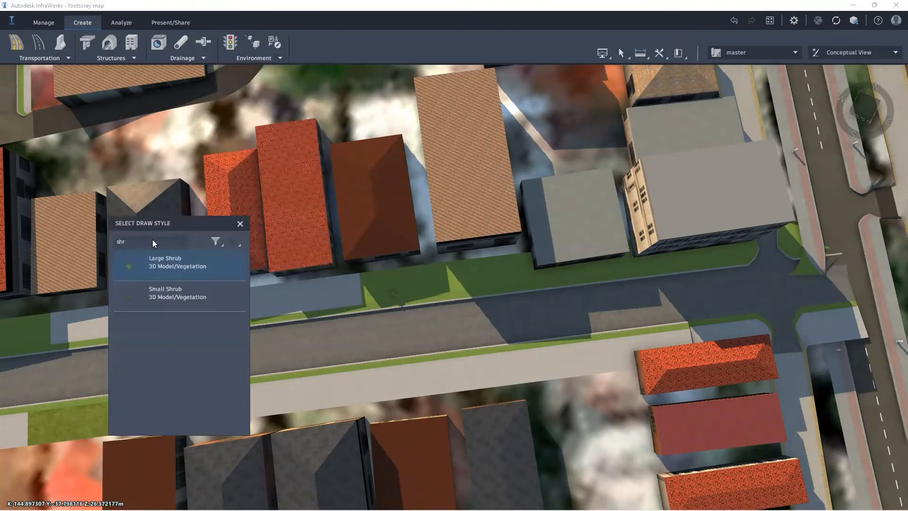
{"action": "key", "text": "BackSpace"}
{"action": "key", "text": "BackSpace"}
{"action": "key", "text": "BackSpace"}
Browse the vegetation draw styles and choose T02-V01 Dark Green for the row of trees
{"action": "left_click_drag", "start_coordinate": [242, 251], "coordinate": [243, 394]}
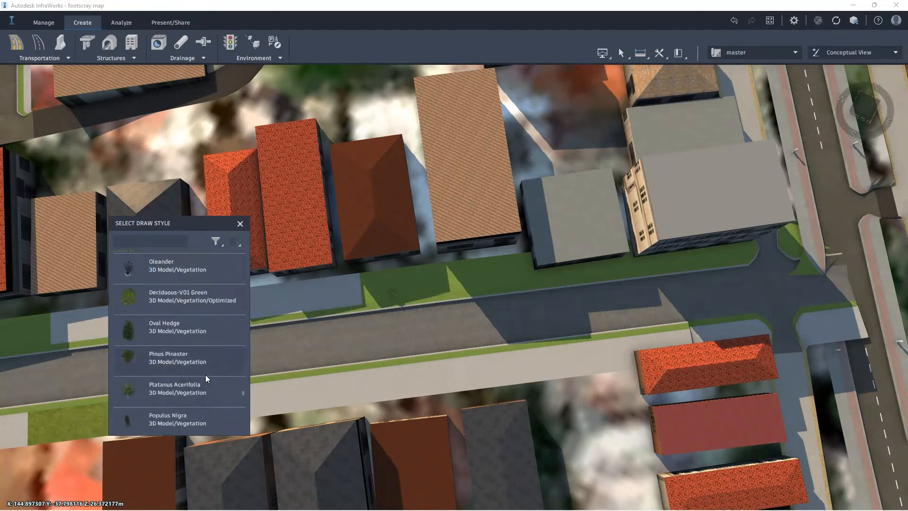
{"action": "scroll", "coordinate": [205, 374], "scroll_direction": "down", "scroll_amount": 2}
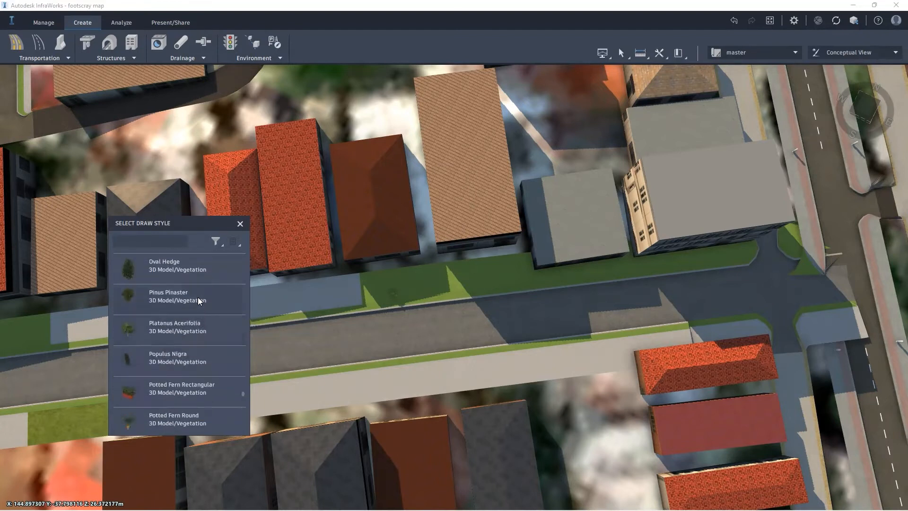
{"action": "scroll", "coordinate": [197, 297], "scroll_direction": "up", "scroll_amount": 2}
{"action": "scroll", "coordinate": [197, 297], "scroll_direction": "up", "scroll_amount": 2}
{"action": "scroll", "coordinate": [198, 297], "scroll_direction": "down", "scroll_amount": 4}
{"action": "scroll", "coordinate": [197, 297], "scroll_direction": "down", "scroll_amount": 8}
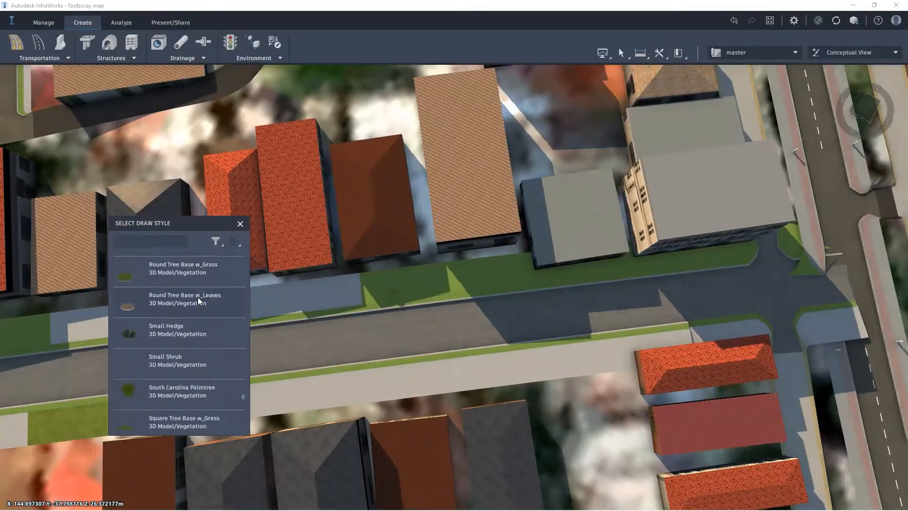
{"action": "scroll", "coordinate": [178, 298], "scroll_direction": "down", "scroll_amount": 10}
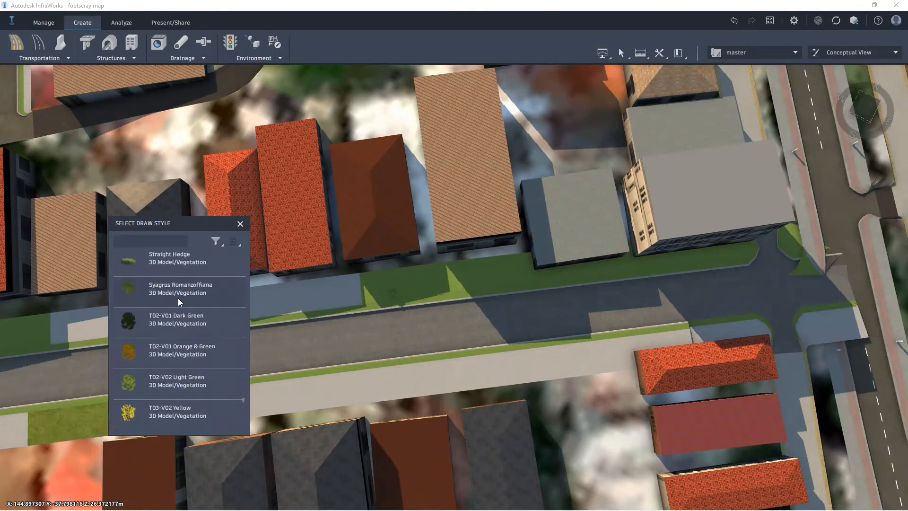
{"action": "scroll", "coordinate": [182, 378], "scroll_direction": "down", "scroll_amount": 10}
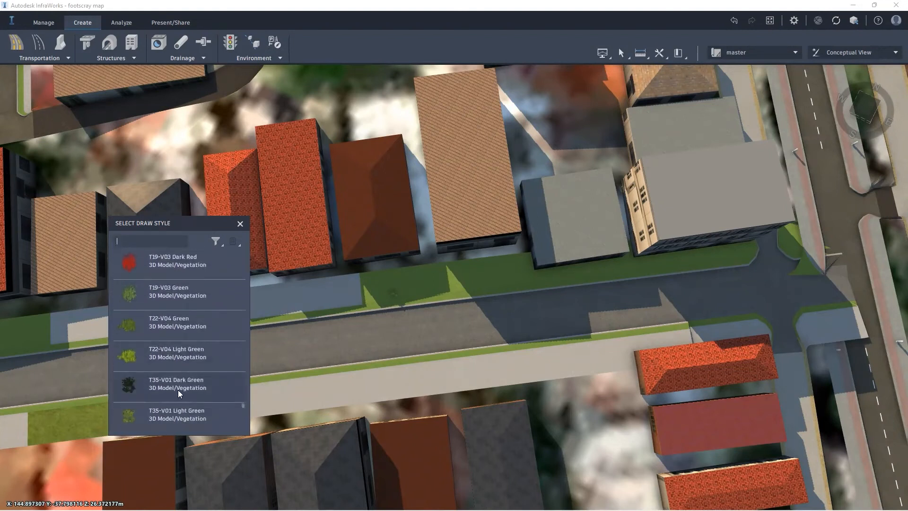
{"action": "scroll", "coordinate": [184, 376], "scroll_direction": "down", "scroll_amount": 5}
{"action": "scroll", "coordinate": [185, 335], "scroll_direction": "down", "scroll_amount": 5}
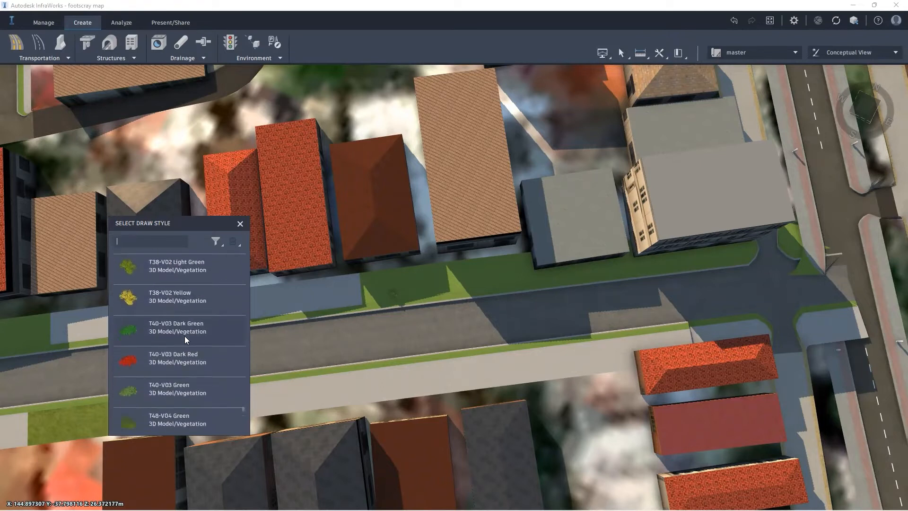
{"action": "scroll", "coordinate": [185, 335], "scroll_direction": "up", "scroll_amount": 5}
{"action": "scroll", "coordinate": [184, 335], "scroll_direction": "up", "scroll_amount": 15}
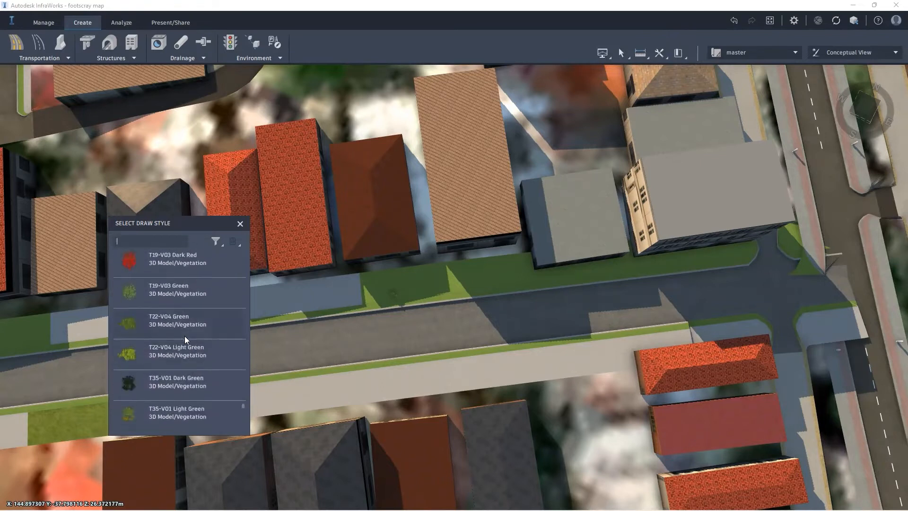
{"action": "scroll", "coordinate": [185, 339], "scroll_direction": "up", "scroll_amount": 1}
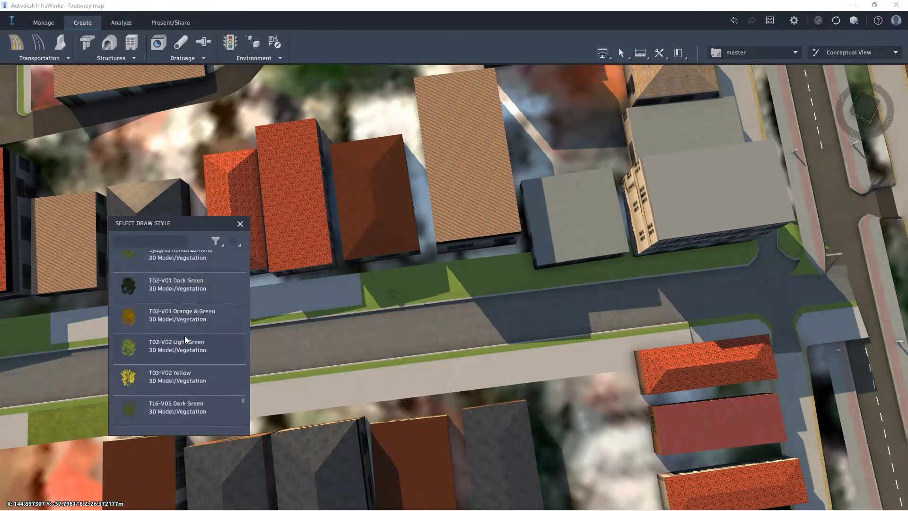
{"action": "left_click", "coordinate": [187, 286]}
Draw the row of trees along the northern footpath, from its westernmost grass segment to near the eastern junction
{"action": "scroll", "coordinate": [788, 324], "scroll_direction": "down", "scroll_amount": 2}
{"action": "scroll", "coordinate": [386, 343], "scroll_direction": "down", "scroll_amount": 1}
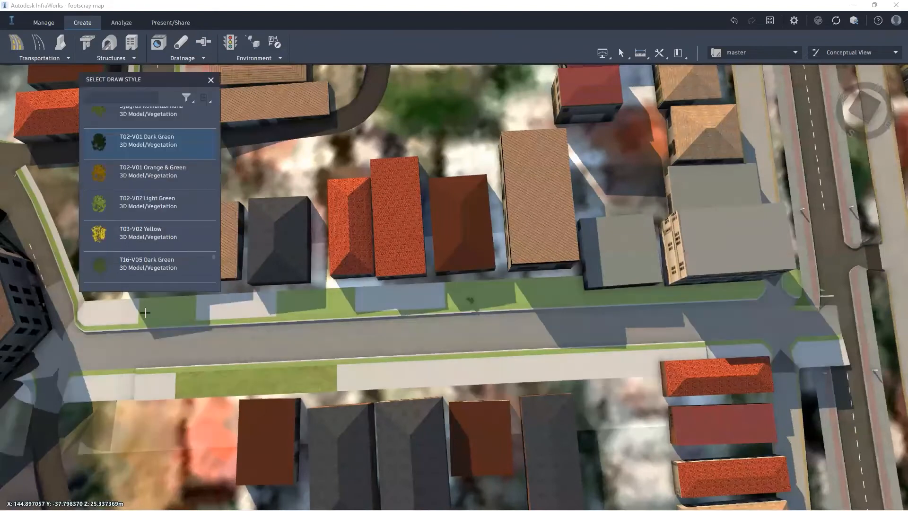
{"action": "left_click", "coordinate": [145, 312]}
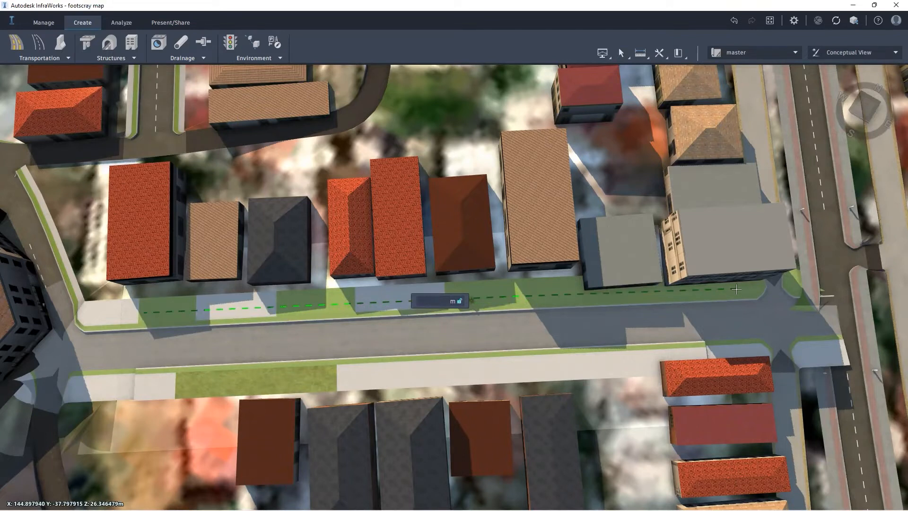
{"action": "double_click", "coordinate": [736, 288]}
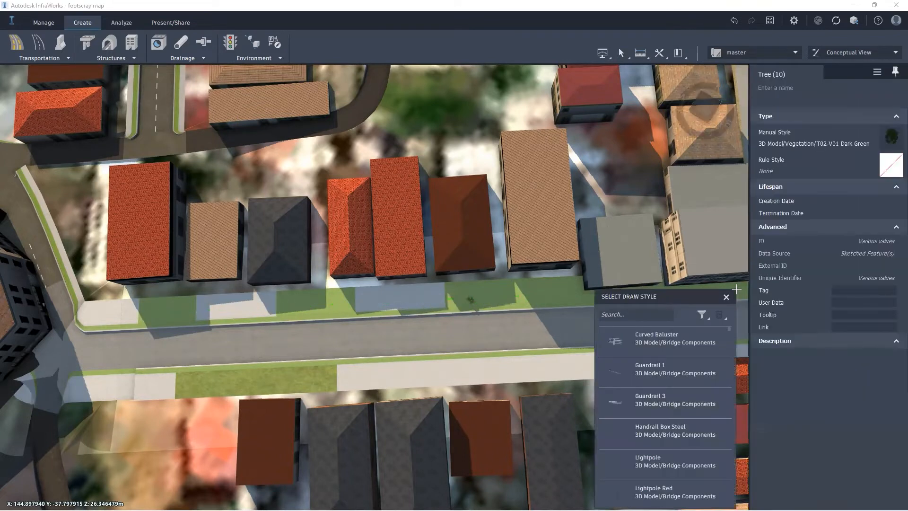
Close the draw style selection and increase the density of the new tree row along the northern footpath
{"action": "left_click_drag", "start_coordinate": [359, 322], "coordinate": [363, 239]}
{"action": "scroll", "coordinate": [512, 319], "scroll_direction": "up", "scroll_amount": 3}
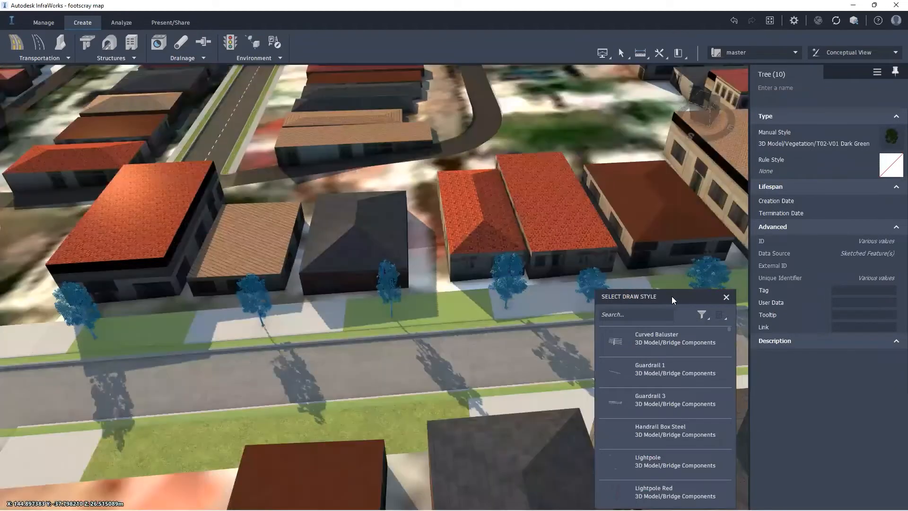
{"action": "key", "text": "Escape"}
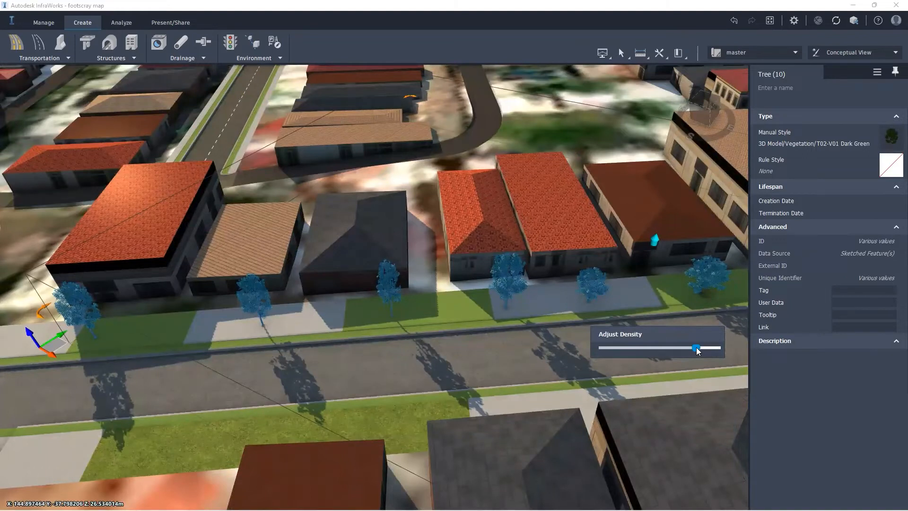
{"action": "left_click_drag", "start_coordinate": [700, 347], "coordinate": [709, 347]}
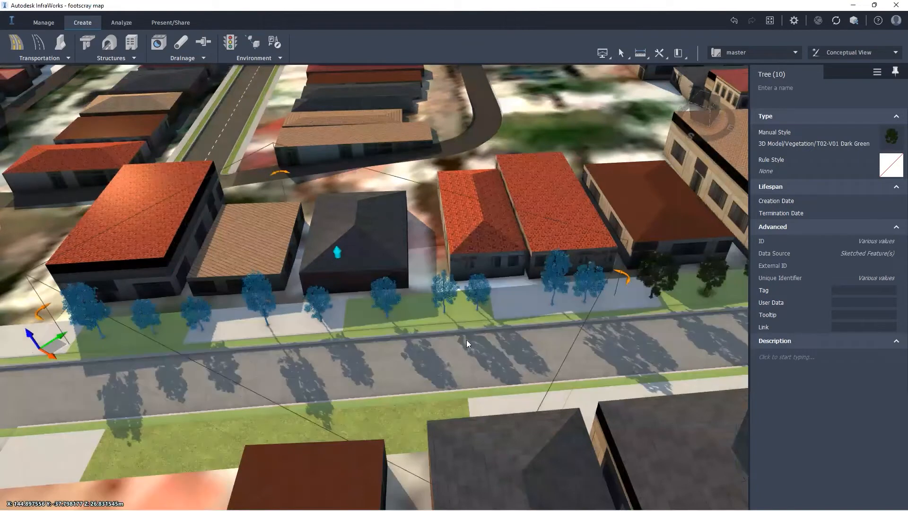
Clear the partial tree selection and select the entire northern tree row so that its density adjustment opens
{"action": "scroll", "coordinate": [261, 414], "scroll_direction": "down", "scroll_amount": 1}
{"action": "scroll", "coordinate": [119, 375], "scroll_direction": "down", "scroll_amount": 2}
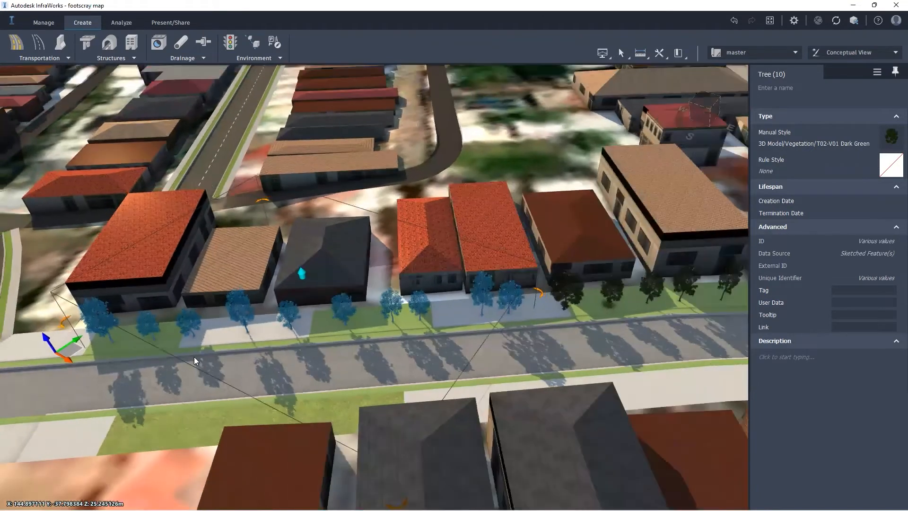
{"action": "scroll", "coordinate": [333, 332], "scroll_direction": "down", "scroll_amount": 2}
{"action": "left_click", "coordinate": [425, 324]}
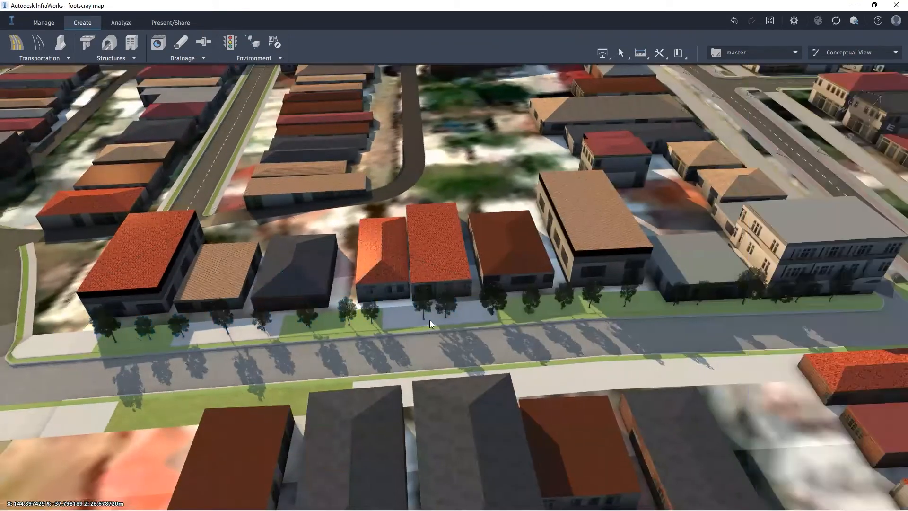
{"action": "left_click", "coordinate": [426, 304]}
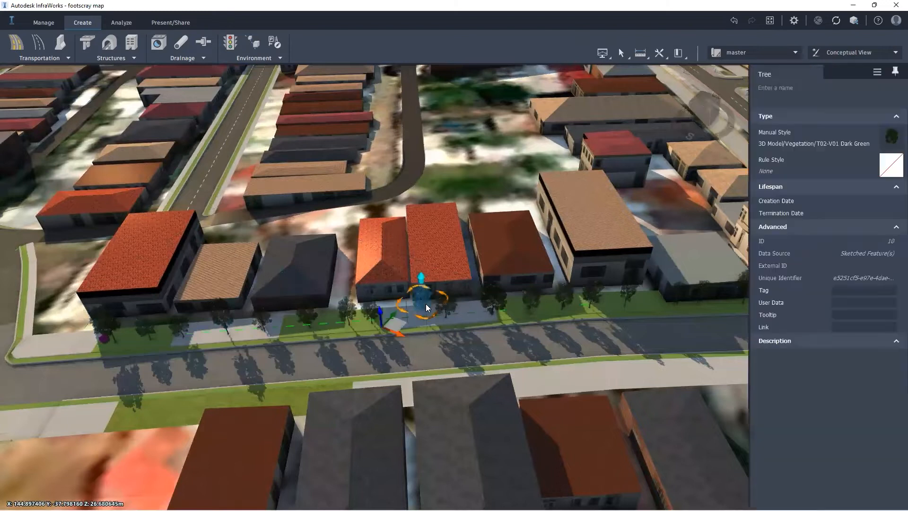
{"action": "left_click", "coordinate": [422, 298]}
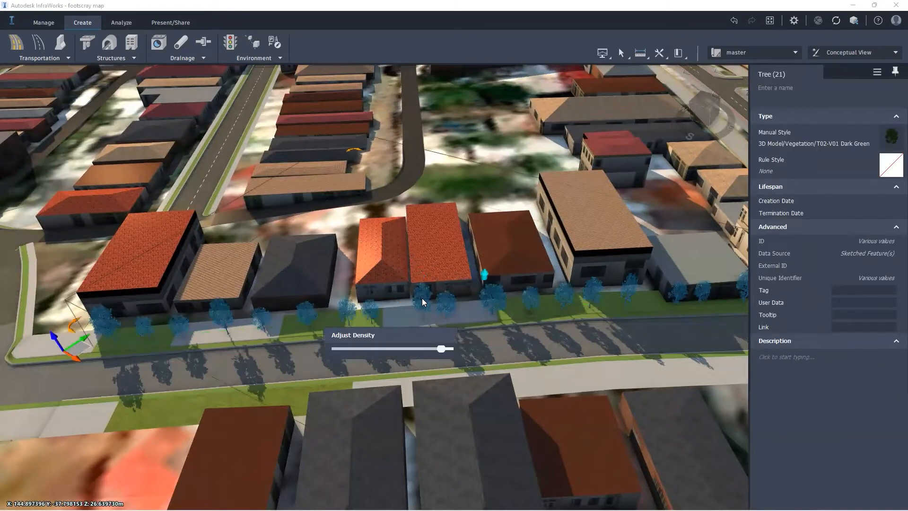
Adjust the density of the tree row along the houses to 21 trees and finish the row
{"action": "left_click_drag", "start_coordinate": [448, 346], "coordinate": [447, 346]}
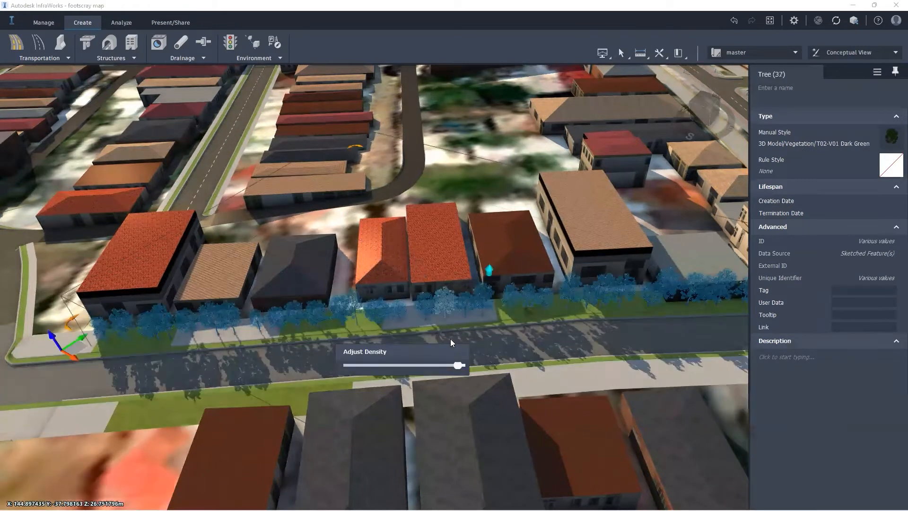
{"action": "left_click", "coordinate": [450, 364]}
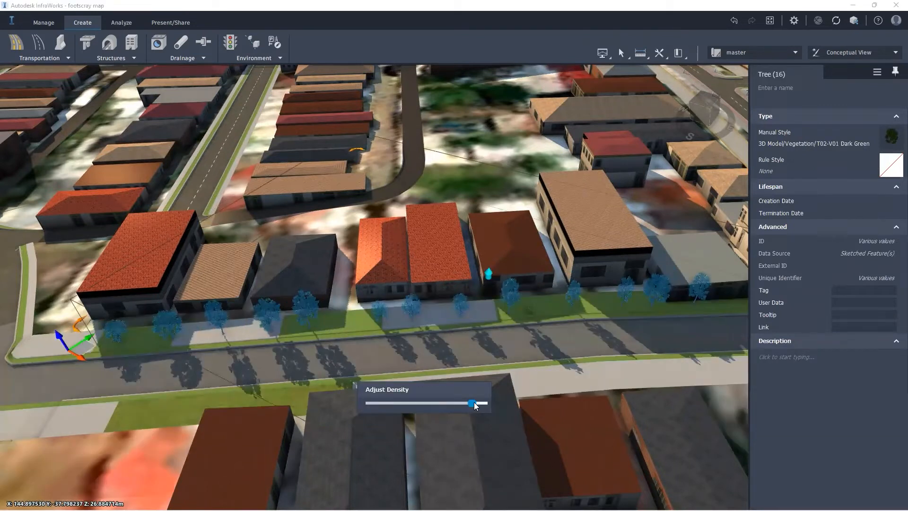
{"action": "left_click", "coordinate": [476, 403]}
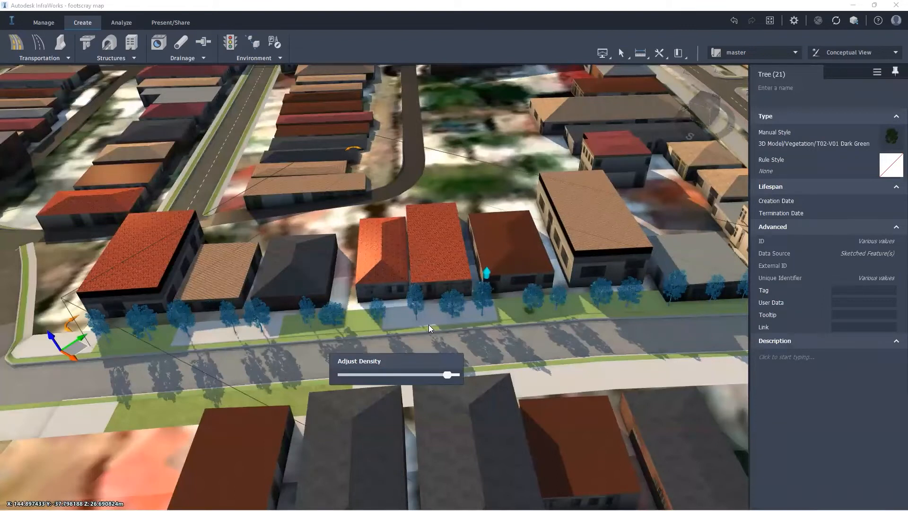
{"action": "left_click", "coordinate": [284, 346]}
{"action": "key", "text": "Escape"}
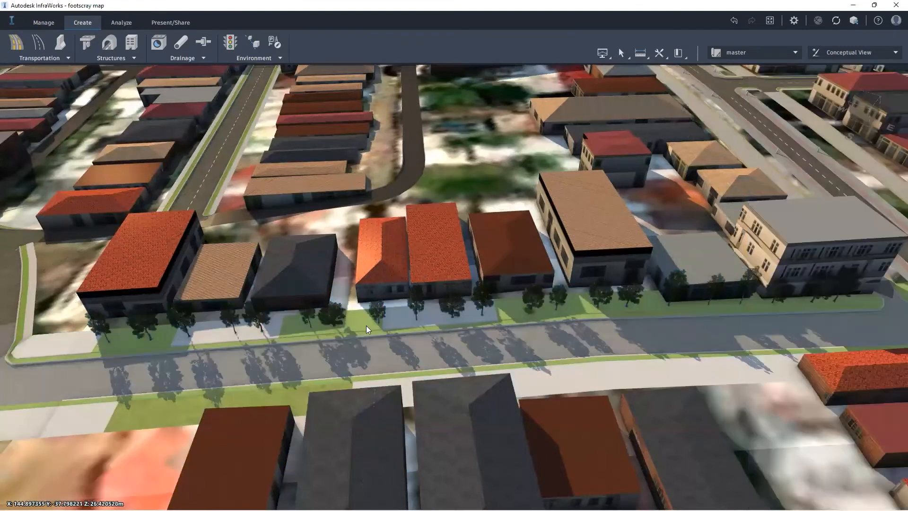
Move the single tree standing on the driveway of the red-roofed houses onto the grass verge beside it
{"action": "scroll", "coordinate": [389, 312], "scroll_direction": "up", "scroll_amount": 2}
{"action": "scroll", "coordinate": [434, 305], "scroll_direction": "up", "scroll_amount": 2}
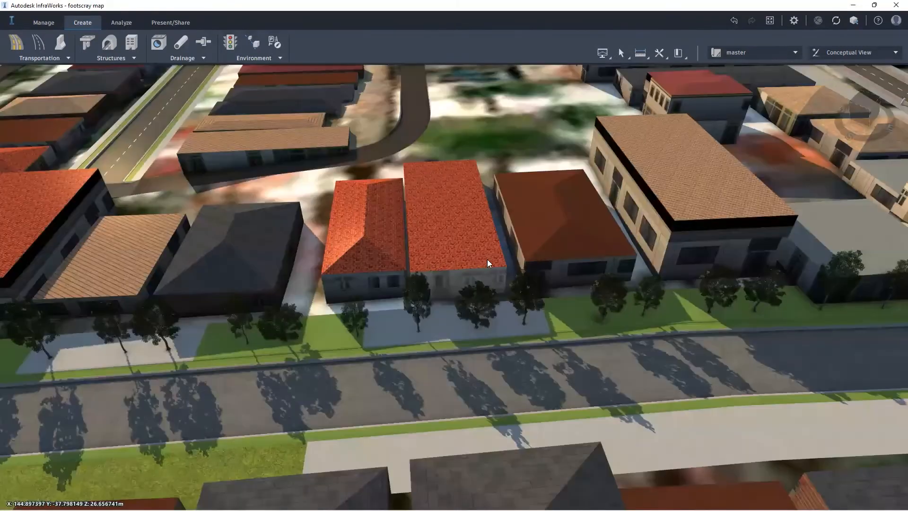
{"action": "middle_click_drag", "start_coordinate": [541, 239], "coordinate": [451, 280]}
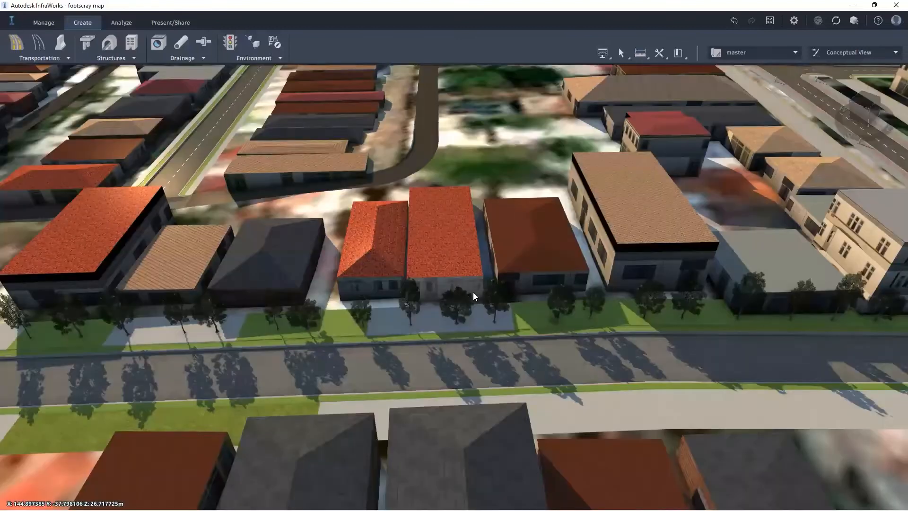
{"action": "scroll", "coordinate": [400, 326], "scroll_direction": "down", "scroll_amount": 1}
{"action": "middle_click_drag", "start_coordinate": [403, 323], "coordinate": [388, 314]}
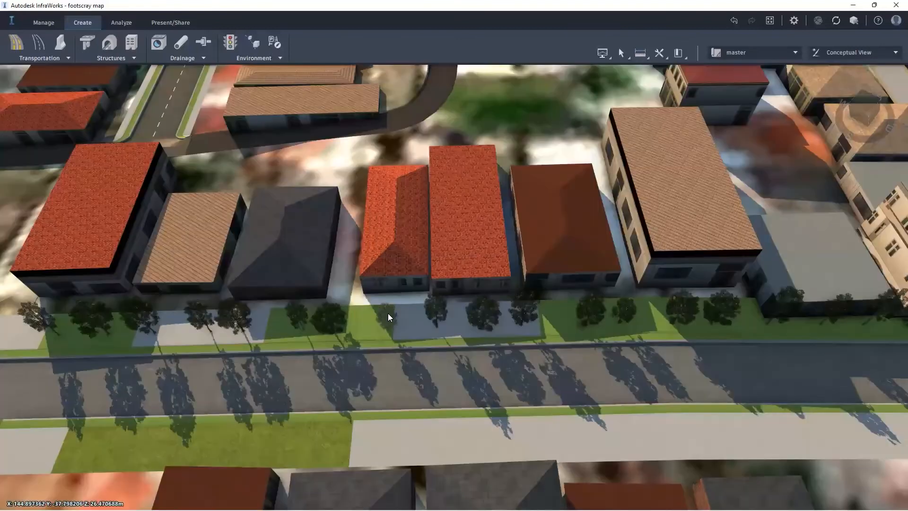
{"action": "scroll", "coordinate": [389, 315], "scroll_direction": "up", "scroll_amount": 1}
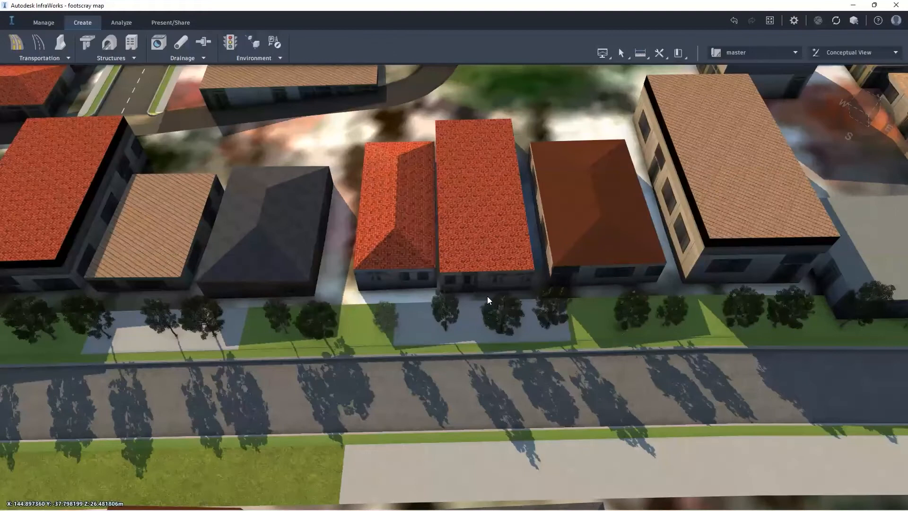
{"action": "middle_click_drag", "start_coordinate": [487, 296], "coordinate": [472, 301]}
{"action": "left_click", "coordinate": [460, 288]}
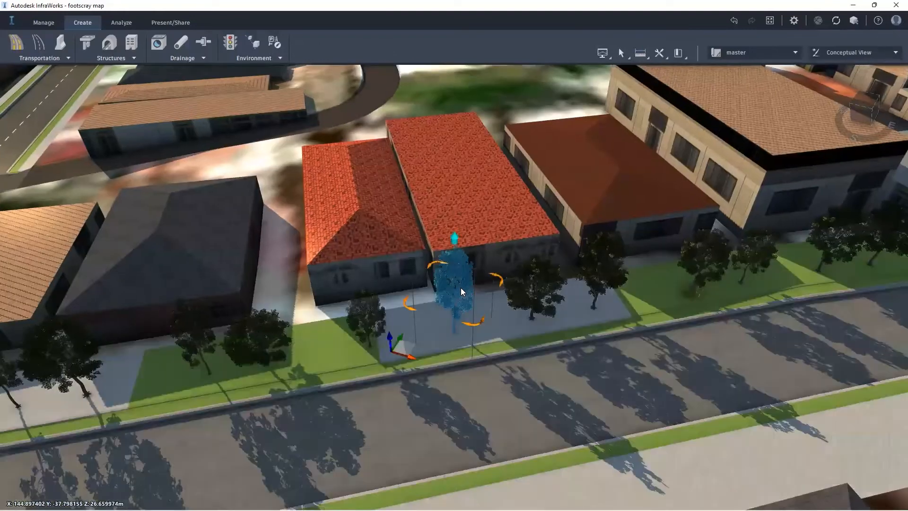
{"action": "scroll", "coordinate": [460, 288], "scroll_direction": "up", "scroll_amount": 3}
{"action": "scroll", "coordinate": [460, 287], "scroll_direction": "down", "scroll_amount": 2}
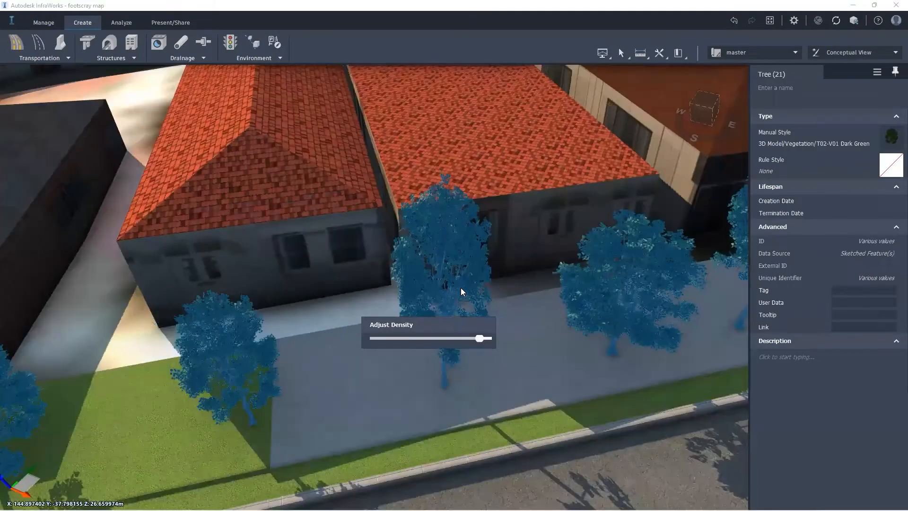
{"action": "scroll", "coordinate": [460, 287], "scroll_direction": "down", "scroll_amount": 5}
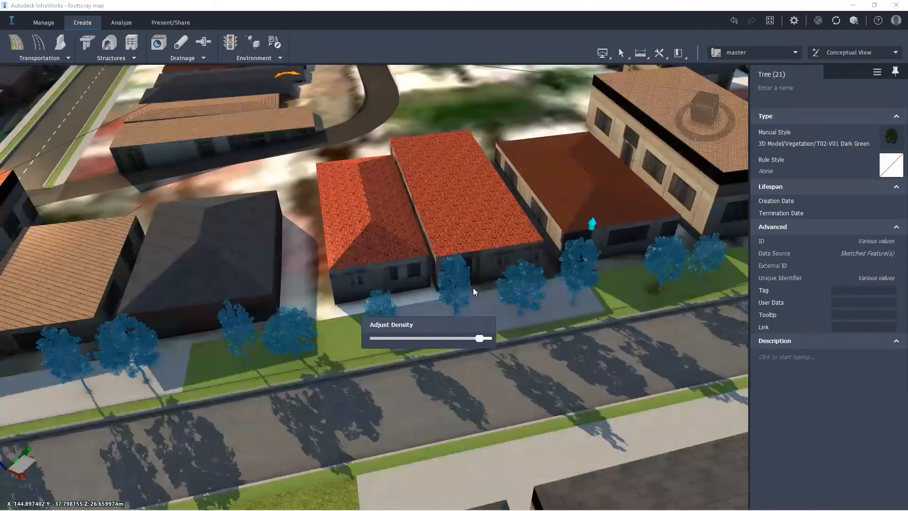
{"action": "left_click", "coordinate": [456, 286]}
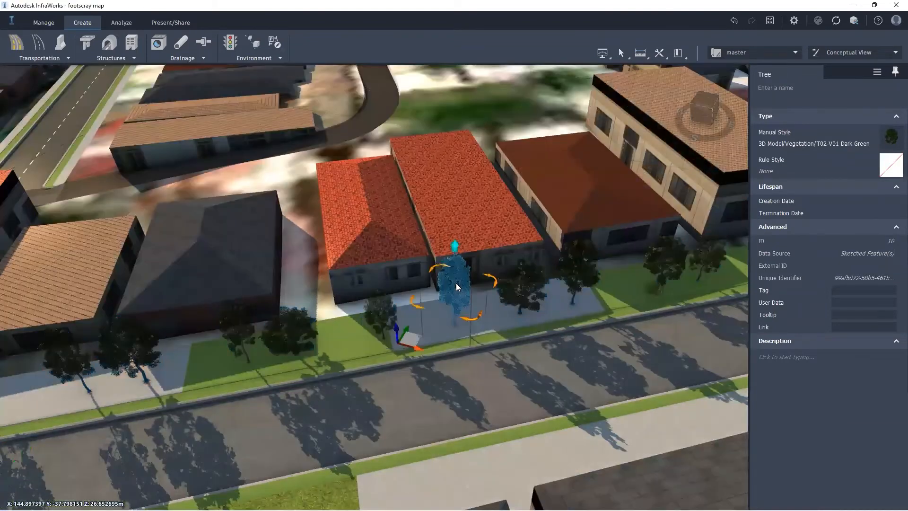
{"action": "scroll", "coordinate": [485, 317], "scroll_direction": "down", "scroll_amount": 2}
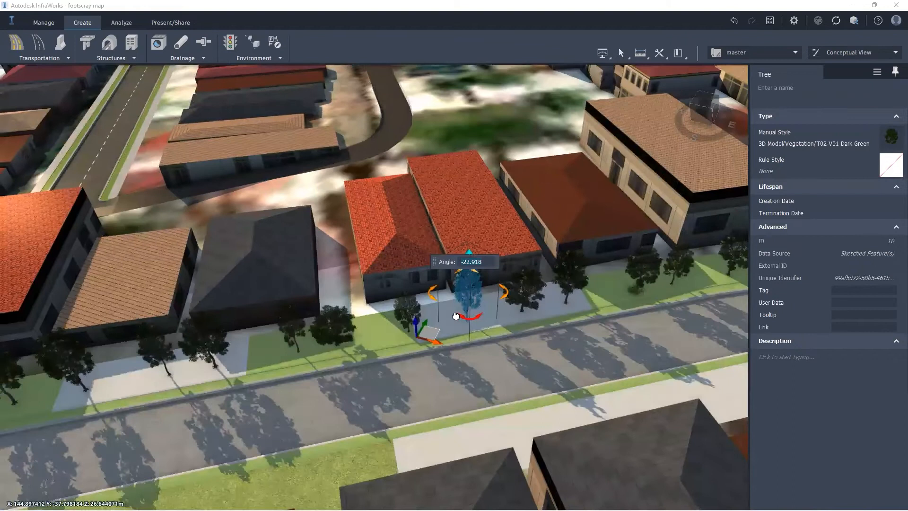
{"action": "scroll", "coordinate": [572, 304], "scroll_direction": "down", "scroll_amount": 2}
{"action": "left_click_drag", "start_coordinate": [468, 323], "coordinate": [398, 331]}
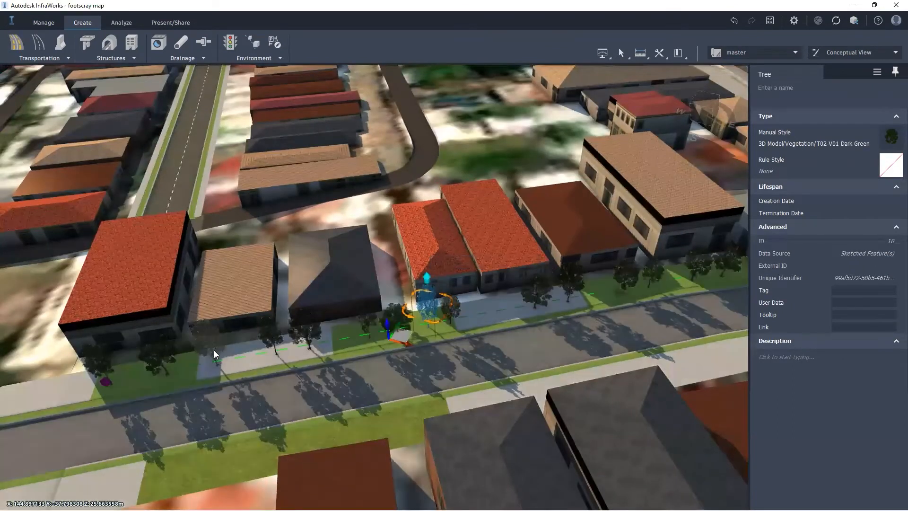
Move the three trees off the driveway near the tan-roofed house, two to adjacent grass and one in front of the brown-roofed house
{"action": "left_click", "coordinate": [214, 350]}
{"action": "left_click_drag", "start_coordinate": [178, 380], "coordinate": [96, 396]}
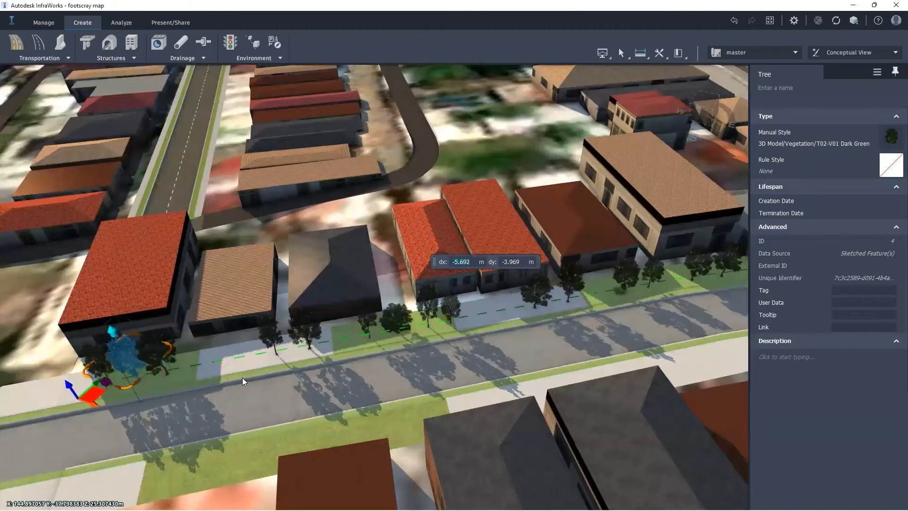
{"action": "left_click", "coordinate": [305, 332]}
{"action": "left_click_drag", "start_coordinate": [260, 366], "coordinate": [298, 360]}
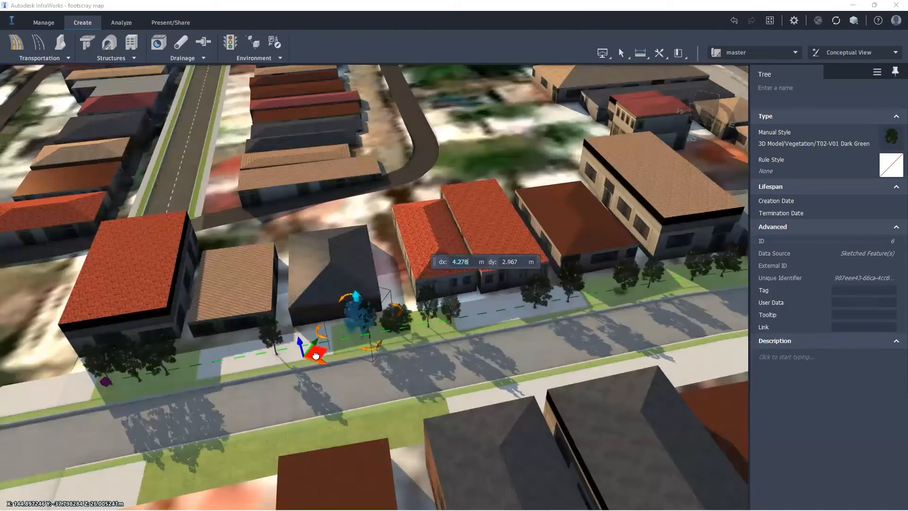
{"action": "left_click", "coordinate": [275, 339]}
{"action": "left_click_drag", "start_coordinate": [244, 365], "coordinate": [591, 296]}
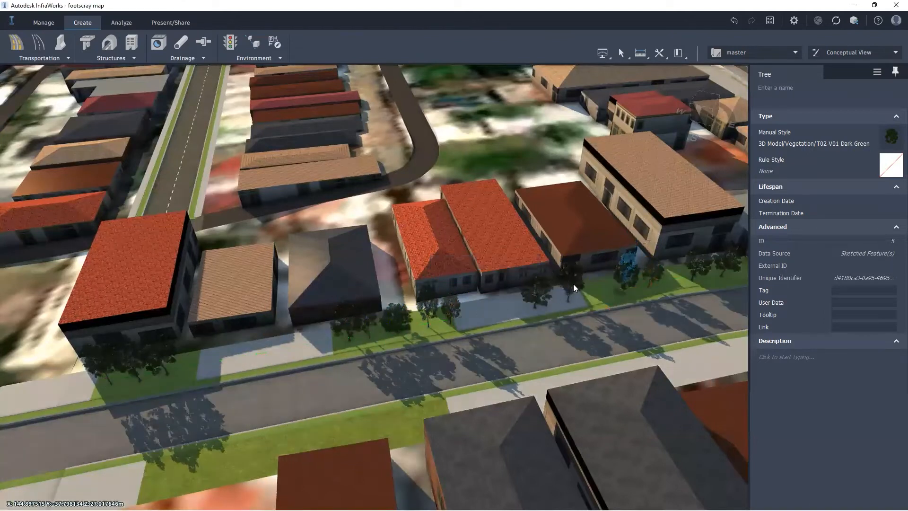
Move the two remaining trees on the red-roofed houses' driveway onto the grass in front of the brown-roofed house
{"action": "left_click", "coordinate": [573, 284]}
{"action": "left_click_drag", "start_coordinate": [532, 316], "coordinate": [576, 301]}
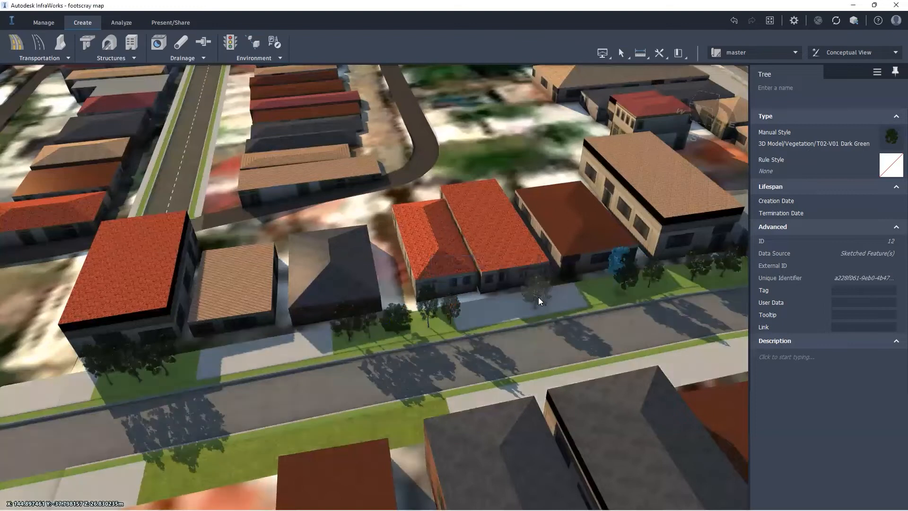
{"action": "left_click", "coordinate": [538, 297]}
{"action": "left_click_drag", "start_coordinate": [504, 318], "coordinate": [569, 305]}
{"action": "scroll", "coordinate": [466, 285], "scroll_direction": "down", "scroll_amount": 2}
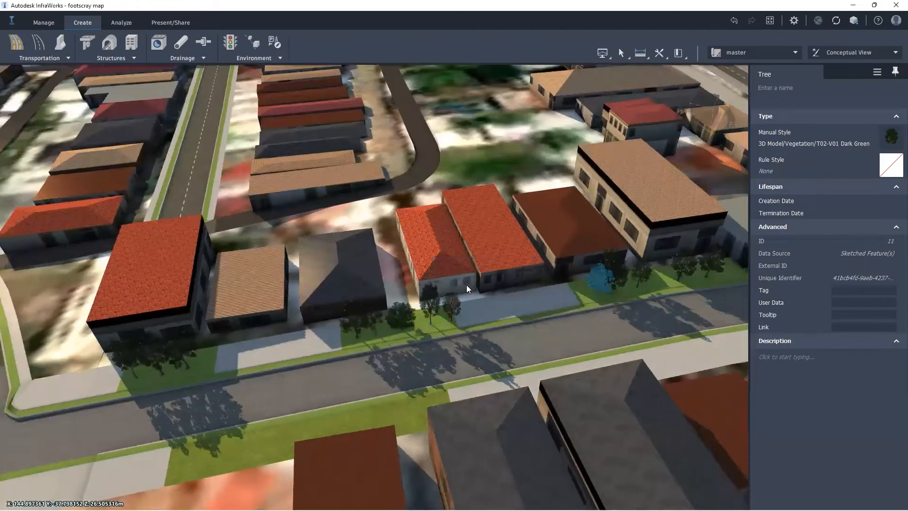
Place a City Furniture item in the Lightpole style on the grass verge by the trees outside the red-roofed house
{"action": "scroll", "coordinate": [554, 295], "scroll_direction": "up", "scroll_amount": 2}
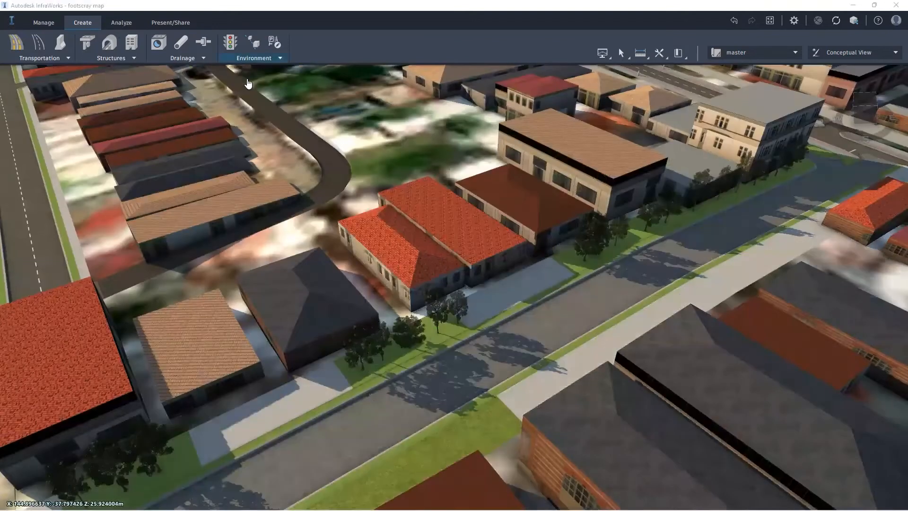
{"action": "left_click", "coordinate": [243, 58]}
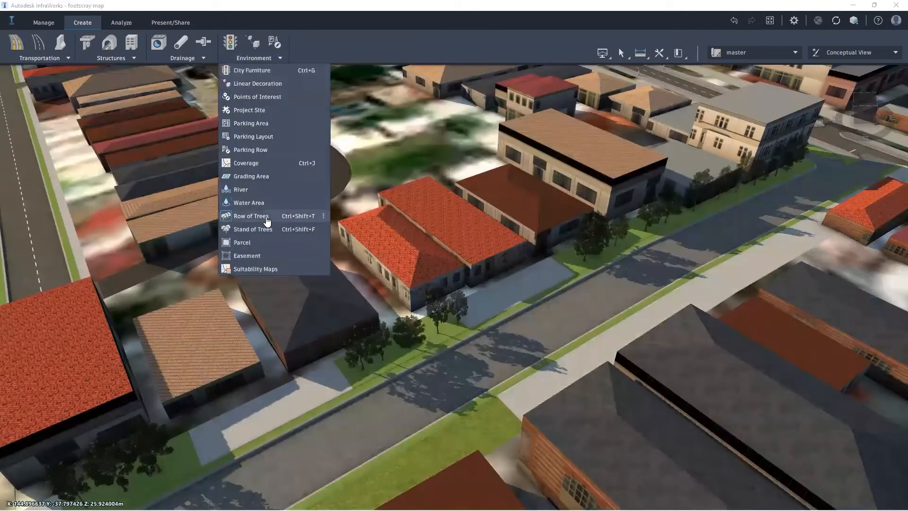
{"action": "left_click", "coordinate": [255, 71]}
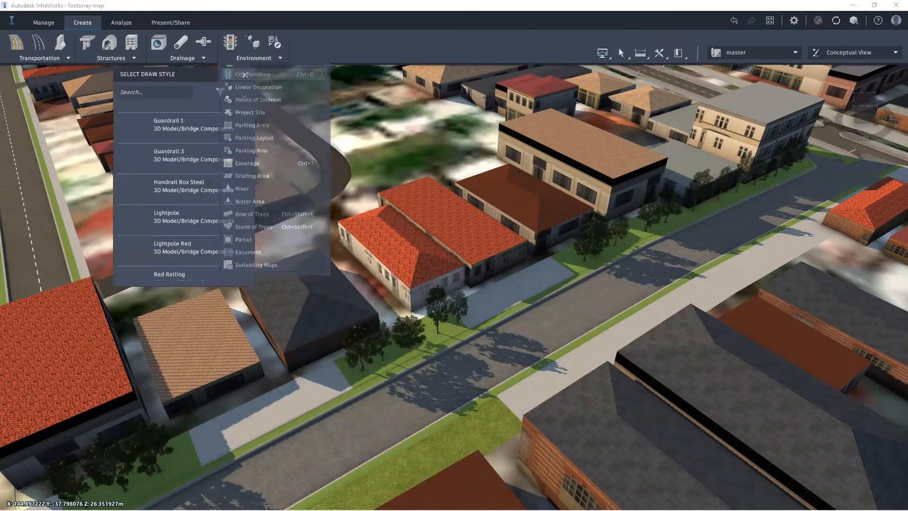
{"action": "scroll", "coordinate": [189, 189], "scroll_direction": "down", "scroll_amount": 3}
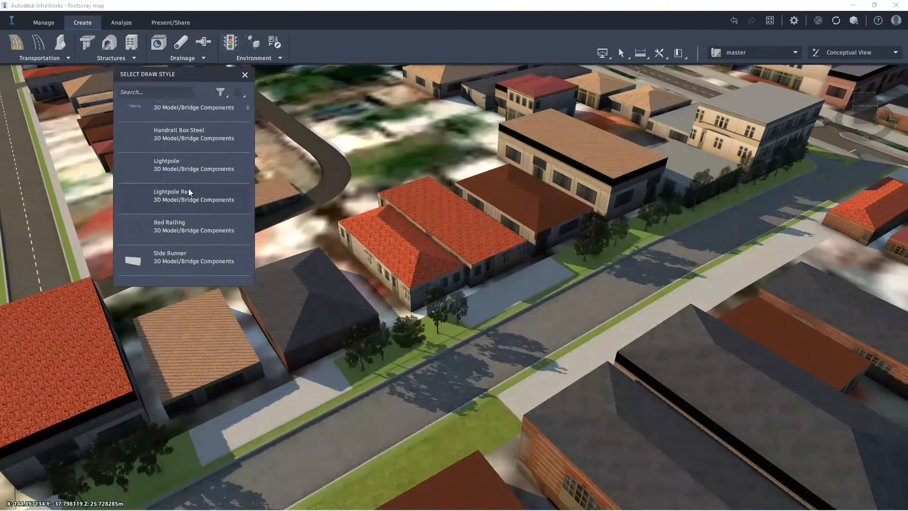
{"action": "scroll", "coordinate": [188, 188], "scroll_direction": "up", "scroll_amount": 1}
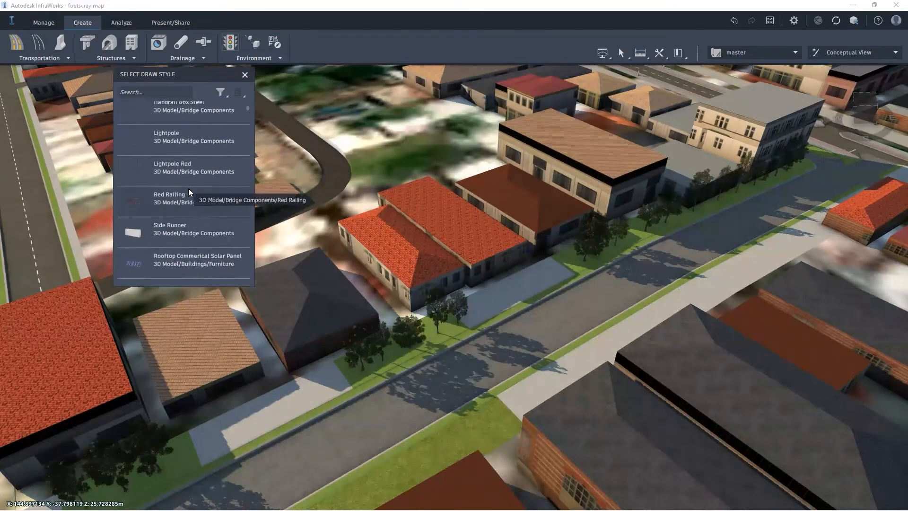
{"action": "left_click", "coordinate": [173, 132]}
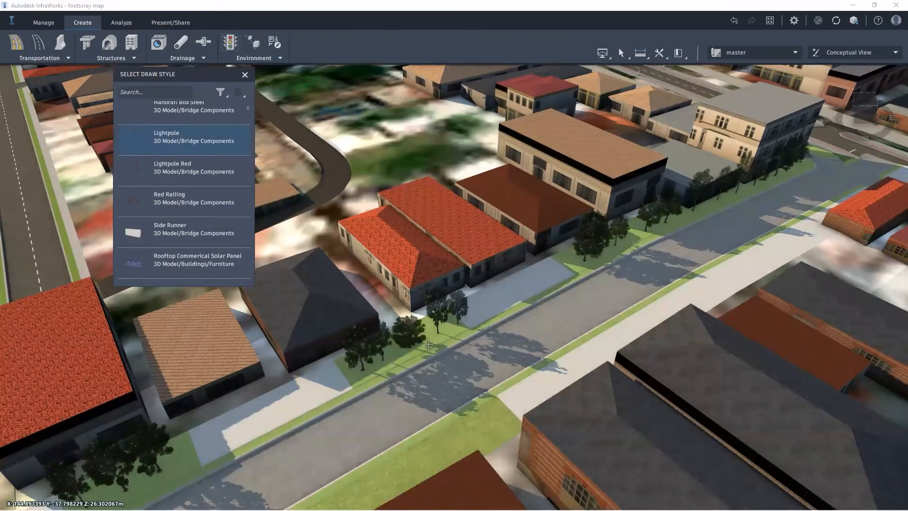
{"action": "left_click", "coordinate": [454, 331]}
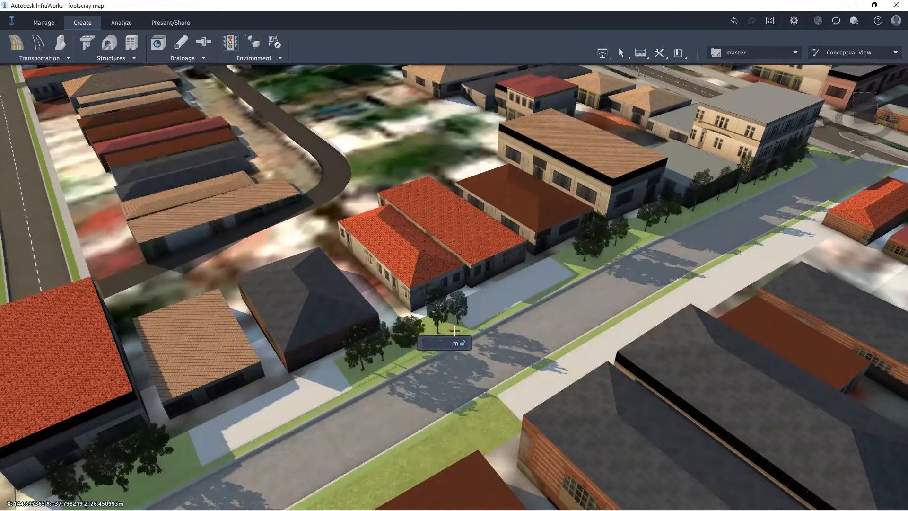
{"action": "double_click", "coordinate": [454, 331]}
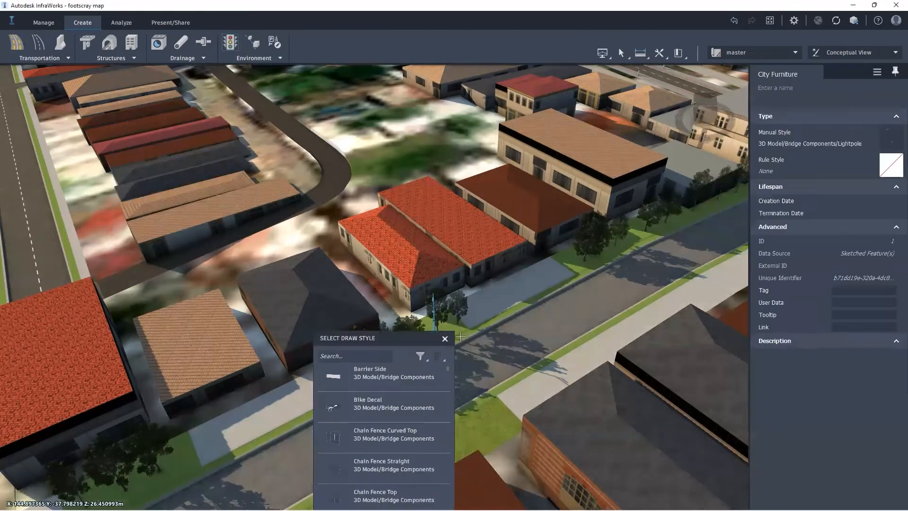
{"action": "left_click", "coordinate": [459, 337]}
Reposition the light pole on the verge closer to the kerb and rotate it slightly toward the road
{"action": "scroll", "coordinate": [465, 335], "scroll_direction": "up", "scroll_amount": 2}
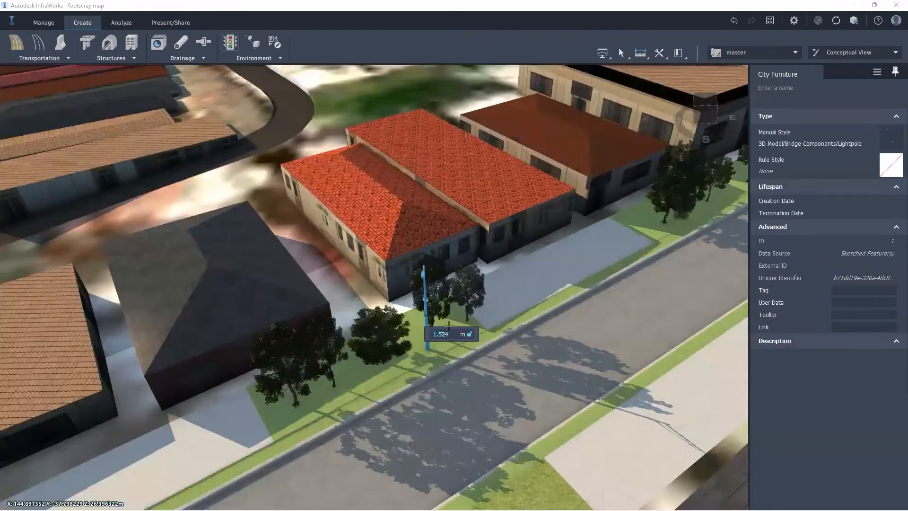
{"action": "scroll", "coordinate": [449, 326], "scroll_direction": "up", "scroll_amount": 2}
{"action": "scroll", "coordinate": [472, 335], "scroll_direction": "down", "scroll_amount": 1}
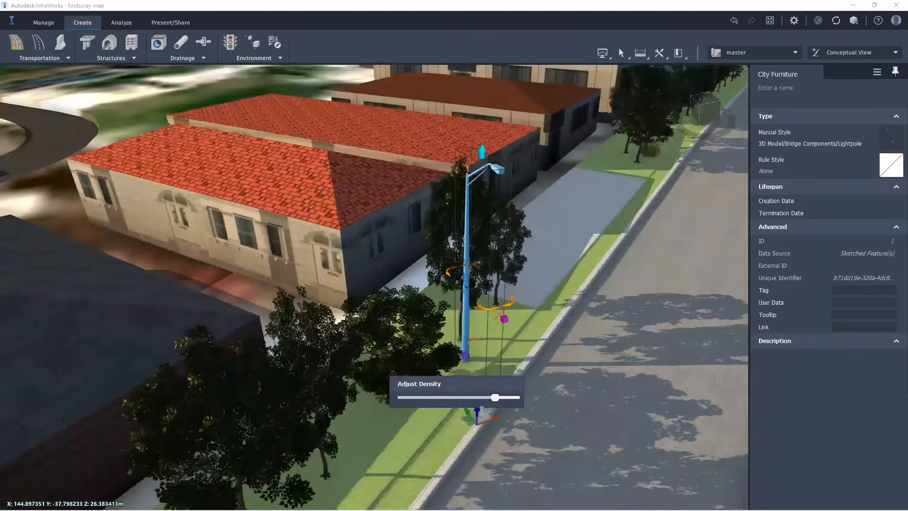
{"action": "left_click_drag", "start_coordinate": [478, 425], "coordinate": [491, 438]}
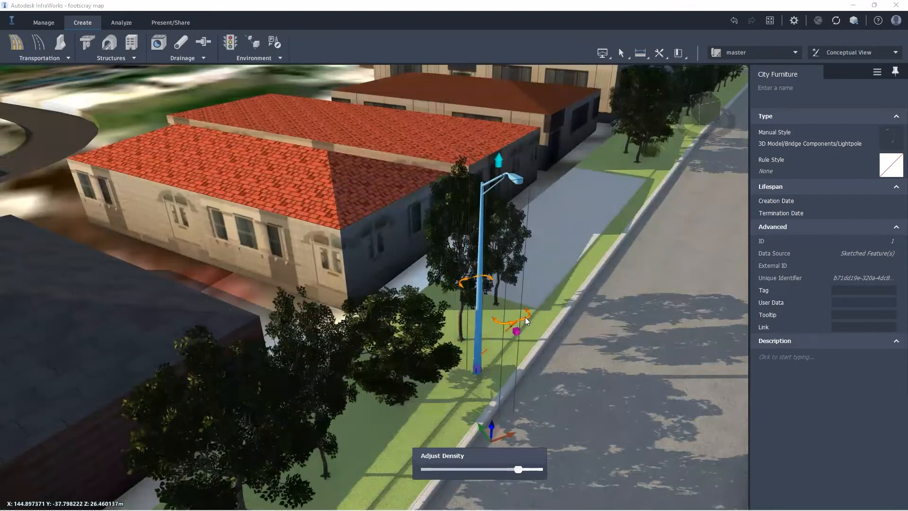
{"action": "left_click_drag", "start_coordinate": [533, 311], "coordinate": [542, 302]}
{"action": "left_click", "coordinate": [406, 414]}
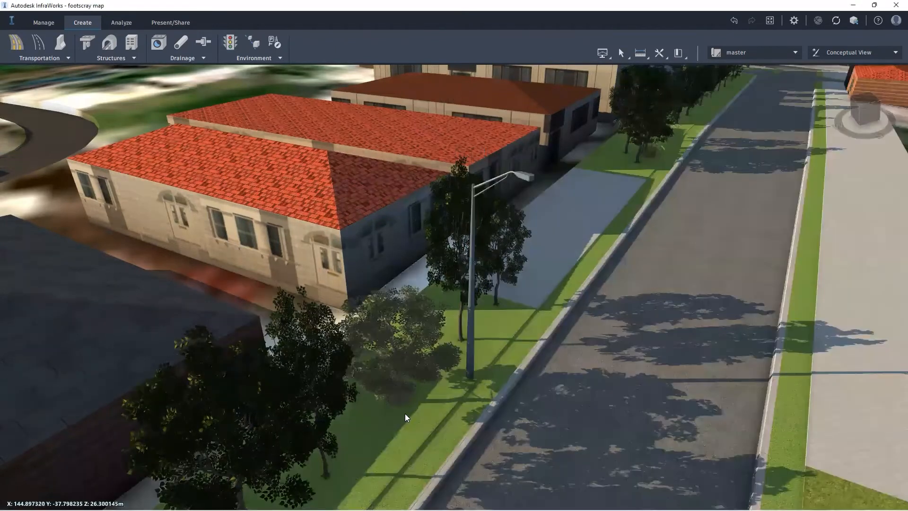
Draw a Row of Trees in the Lightpole style, about 49 m along the verge, from the tall red-roofed house to the driveway before the brown-roofed house
{"action": "middle_click_drag", "start_coordinate": [385, 441], "coordinate": [382, 402], "text": "shift"}
{"action": "middle_click_drag", "start_coordinate": [306, 188], "coordinate": [326, 265], "text": "shift"}
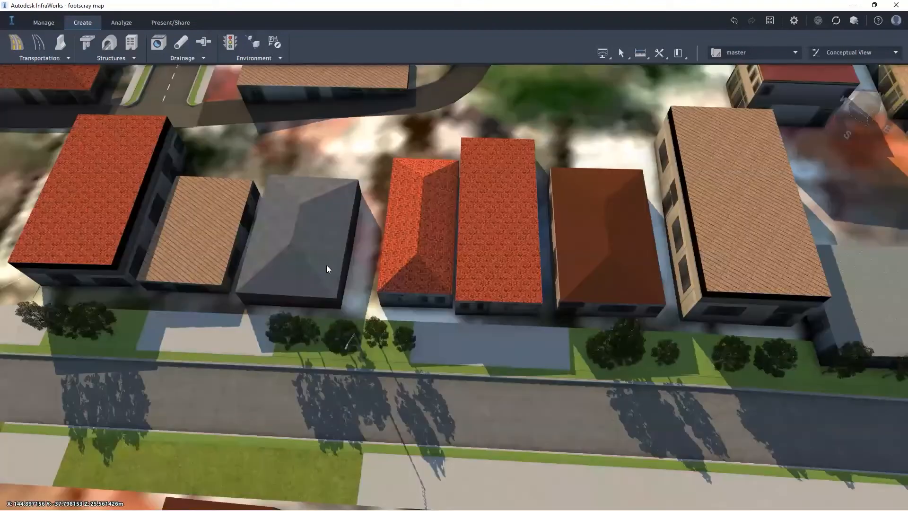
{"action": "middle_click_drag", "start_coordinate": [380, 325], "coordinate": [287, 251], "text": "shift"}
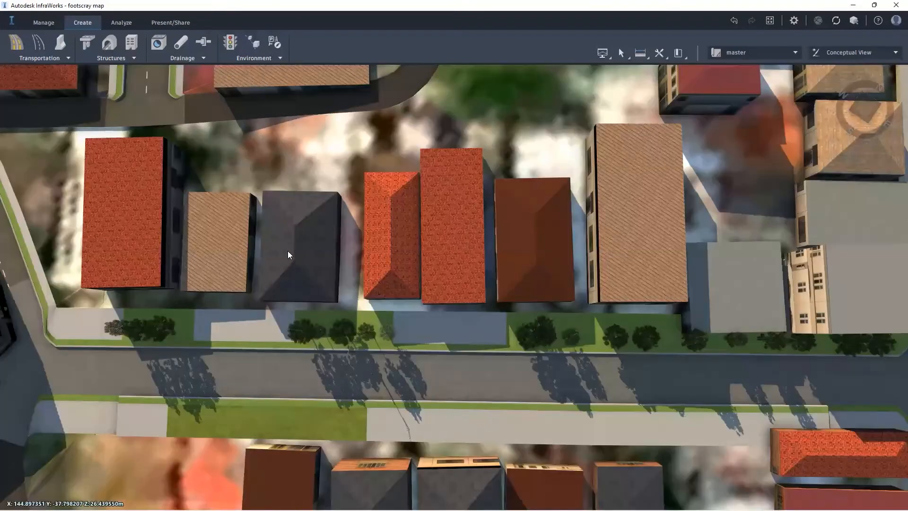
{"action": "left_click", "coordinate": [257, 57]}
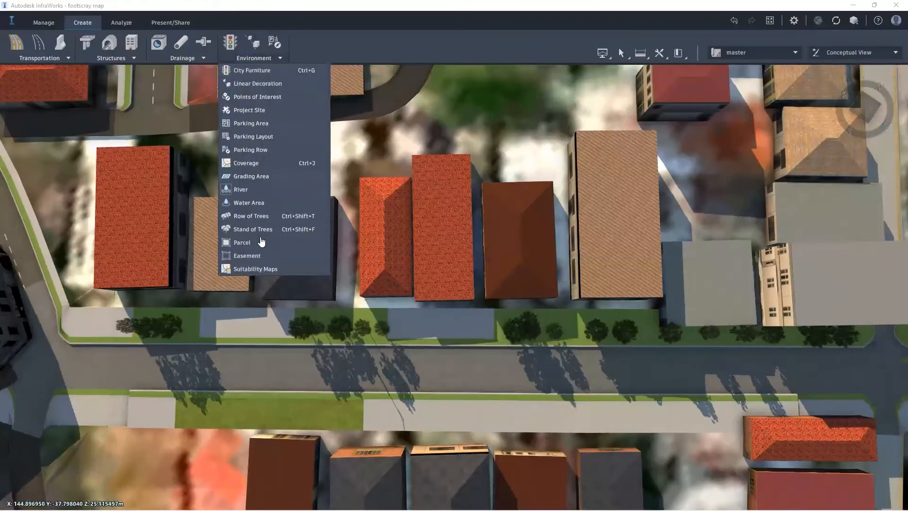
{"action": "left_click", "coordinate": [253, 229]}
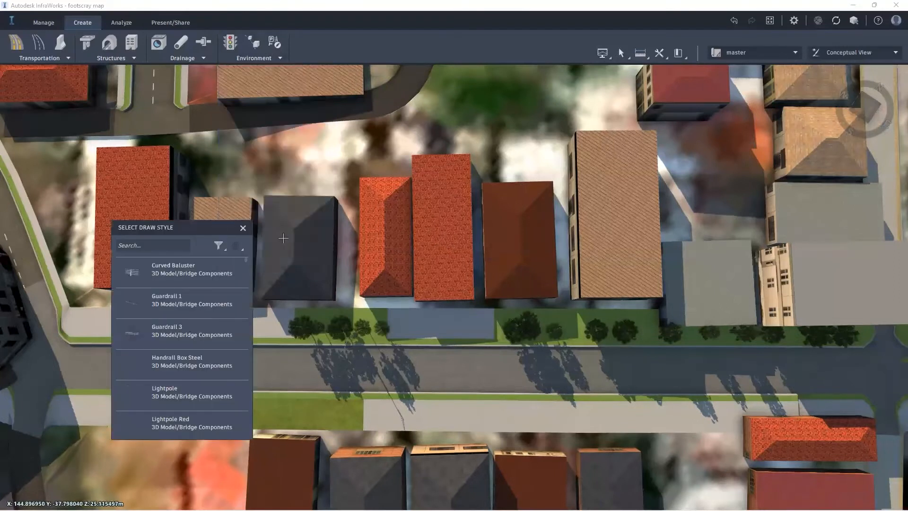
{"action": "scroll", "coordinate": [207, 334], "scroll_direction": "down", "scroll_amount": 4}
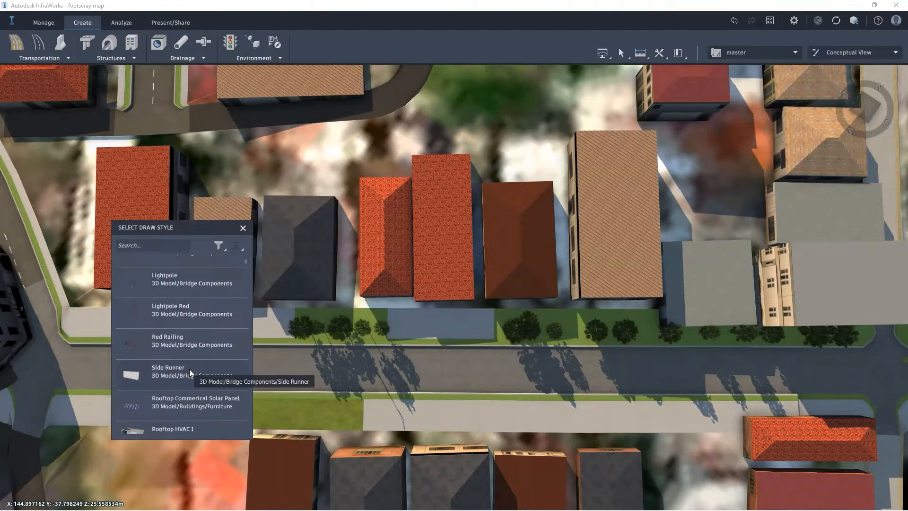
{"action": "scroll", "coordinate": [189, 340], "scroll_direction": "up", "scroll_amount": 5}
{"action": "scroll", "coordinate": [206, 289], "scroll_direction": "up", "scroll_amount": 4}
{"action": "scroll", "coordinate": [220, 323], "scroll_direction": "down", "scroll_amount": 10}
{"action": "scroll", "coordinate": [211, 336], "scroll_direction": "up", "scroll_amount": 7}
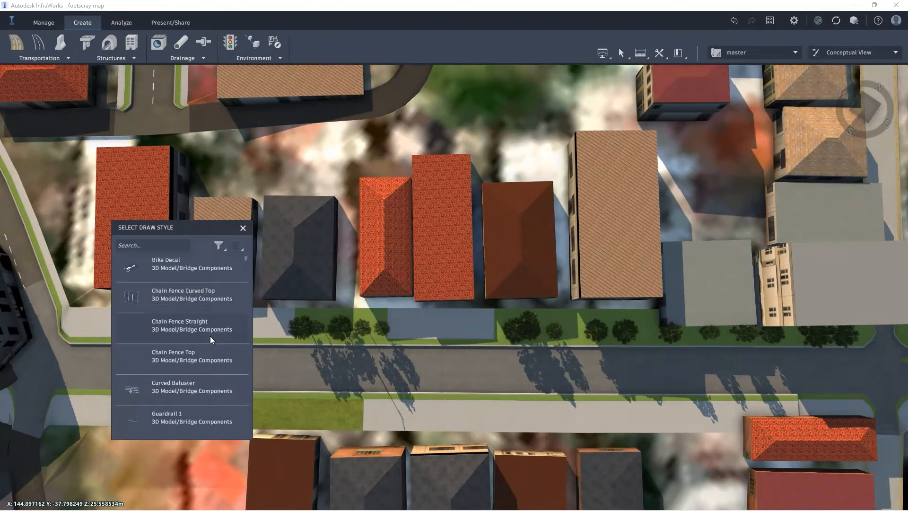
{"action": "scroll", "coordinate": [210, 335], "scroll_direction": "down", "scroll_amount": 4}
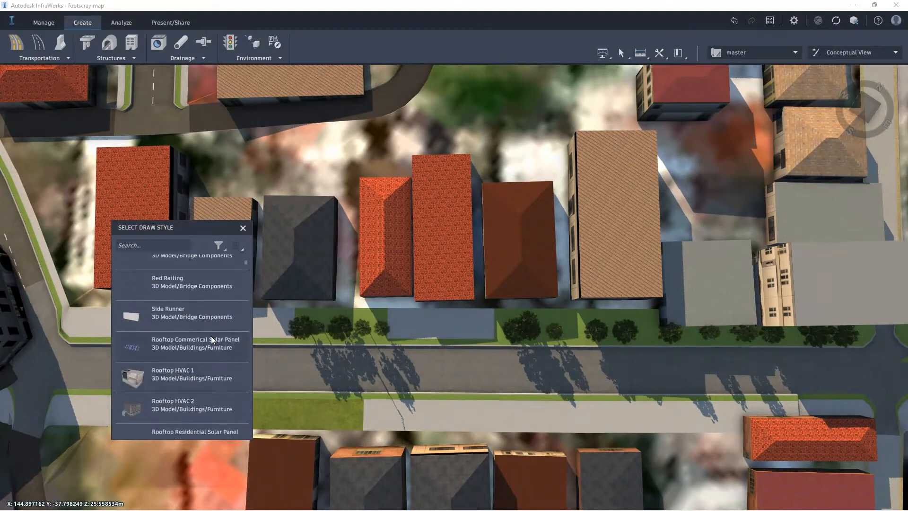
{"action": "left_click", "coordinate": [171, 321]}
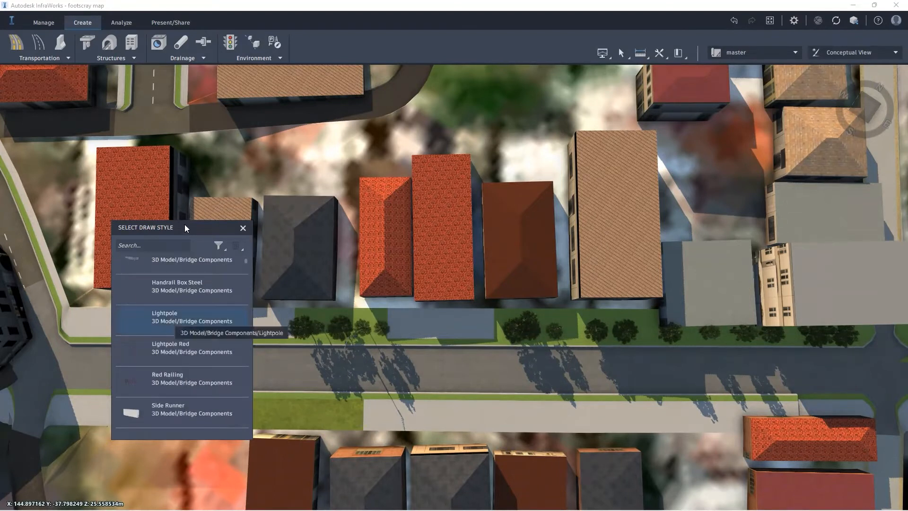
{"action": "left_click_drag", "start_coordinate": [184, 225], "coordinate": [203, 92]}
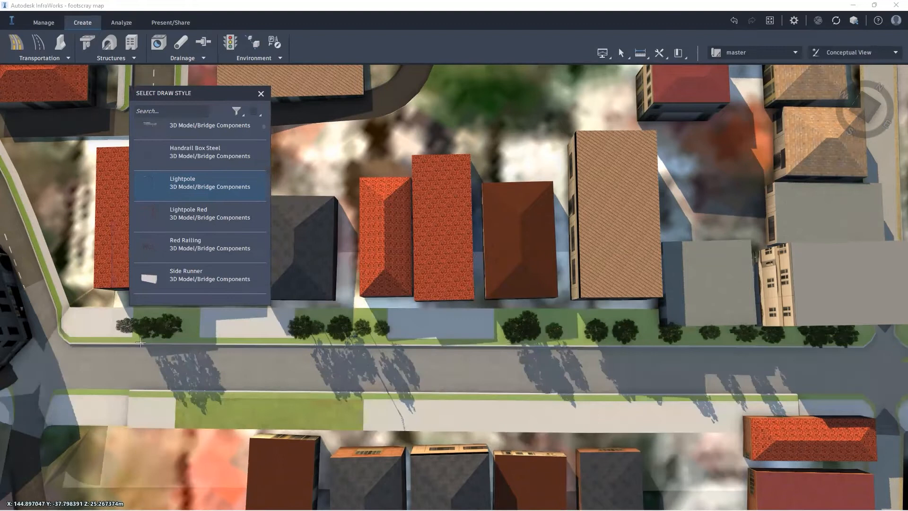
{"action": "left_click", "coordinate": [113, 328]}
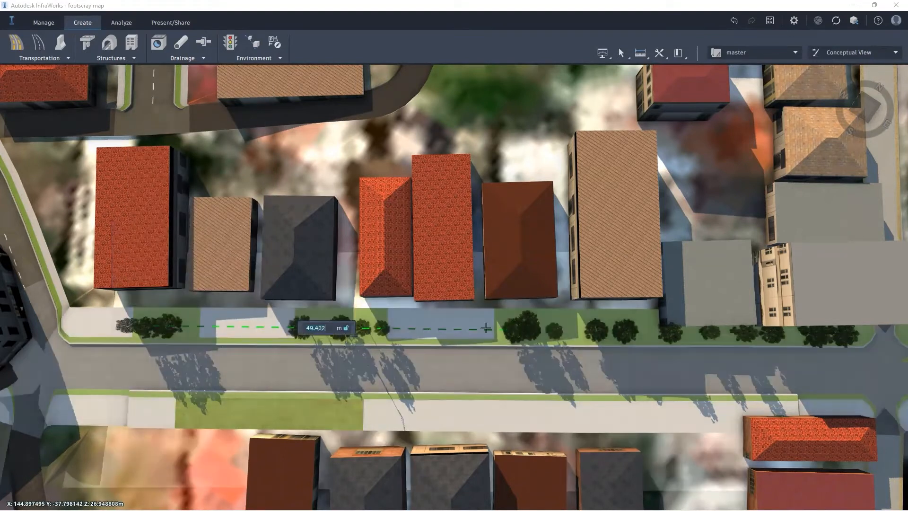
{"action": "double_click", "coordinate": [486, 327]}
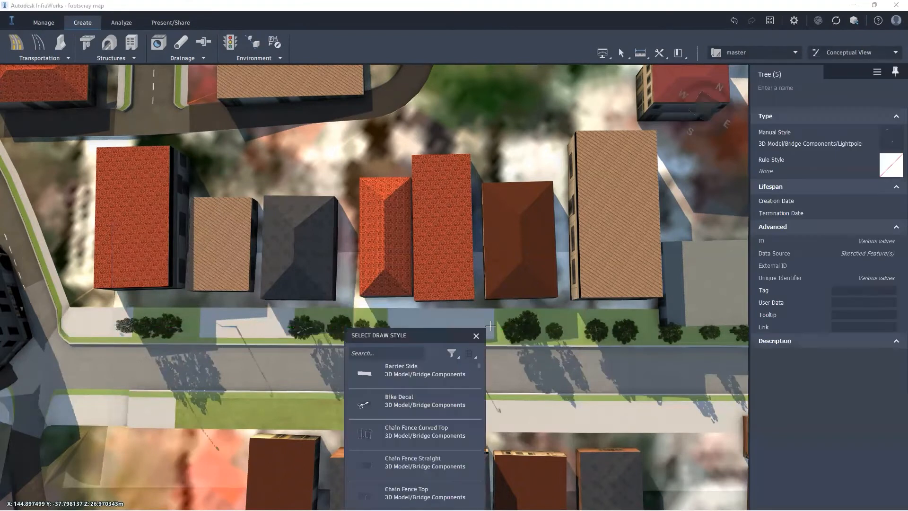
{"action": "scroll", "coordinate": [182, 376], "scroll_direction": "up", "scroll_amount": 1}
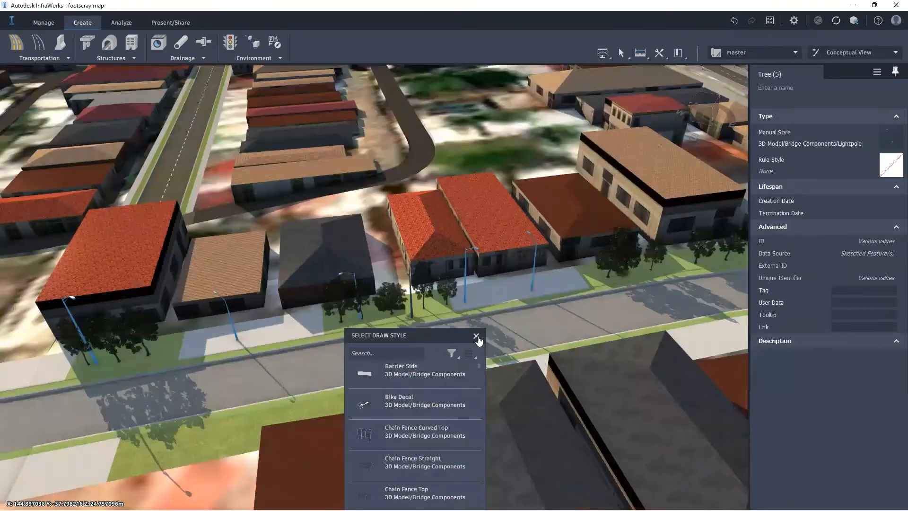
{"action": "left_click", "coordinate": [477, 336]}
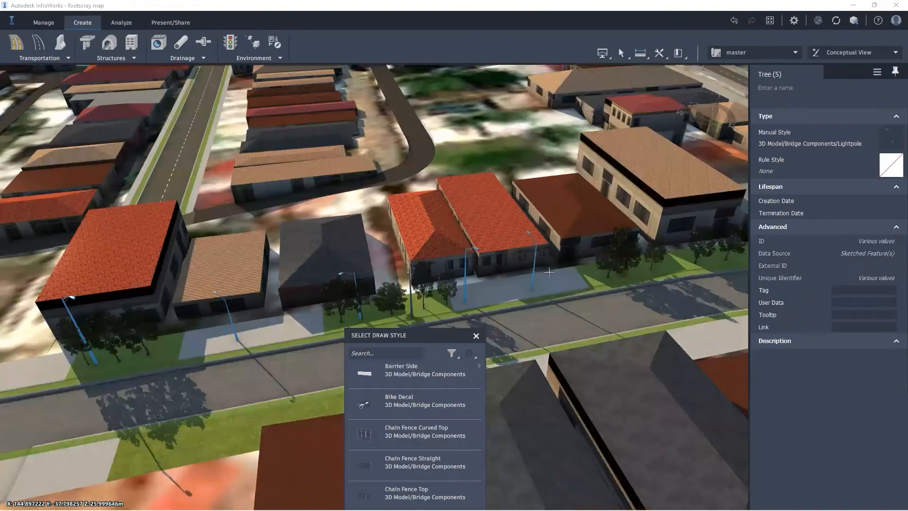
Move the row's last light pole to the driveway's far corner by the brown-roofed house and rotate it toward the road
{"action": "left_click", "coordinate": [534, 284]}
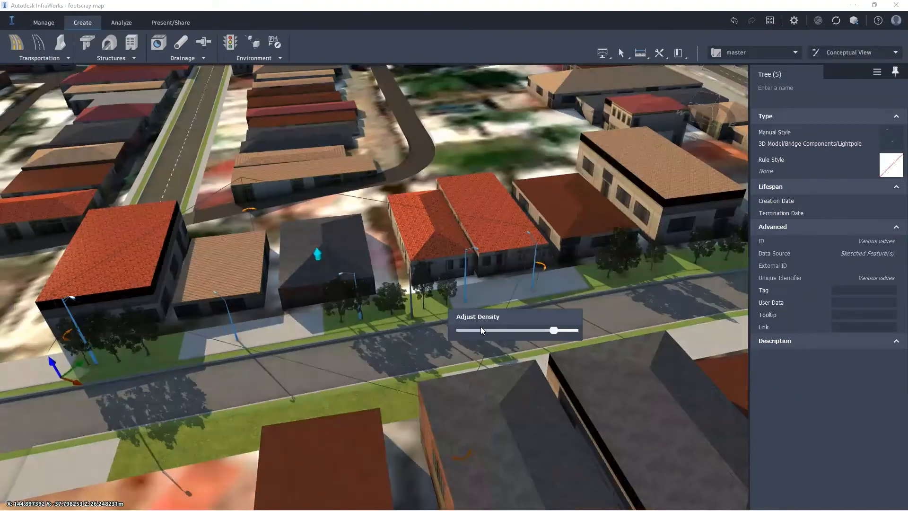
{"action": "left_click", "coordinate": [532, 274]}
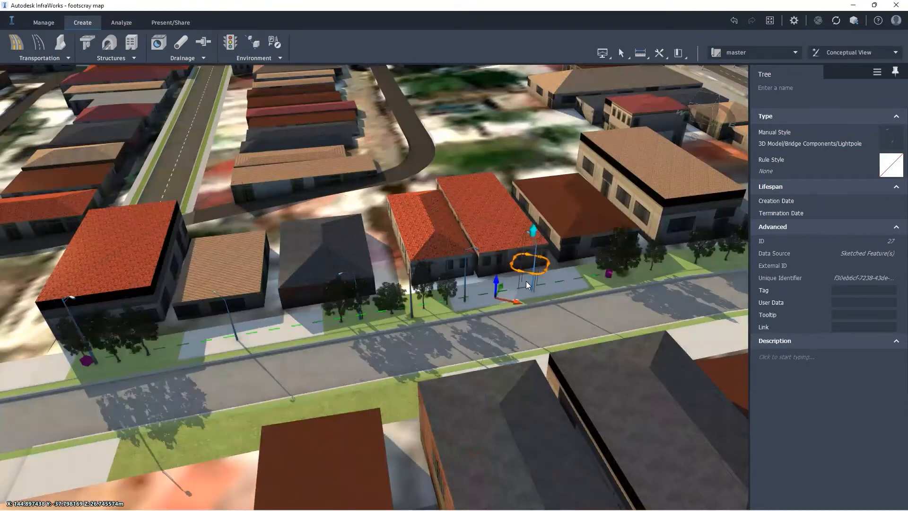
{"action": "left_click_drag", "start_coordinate": [554, 276], "coordinate": [538, 266]}
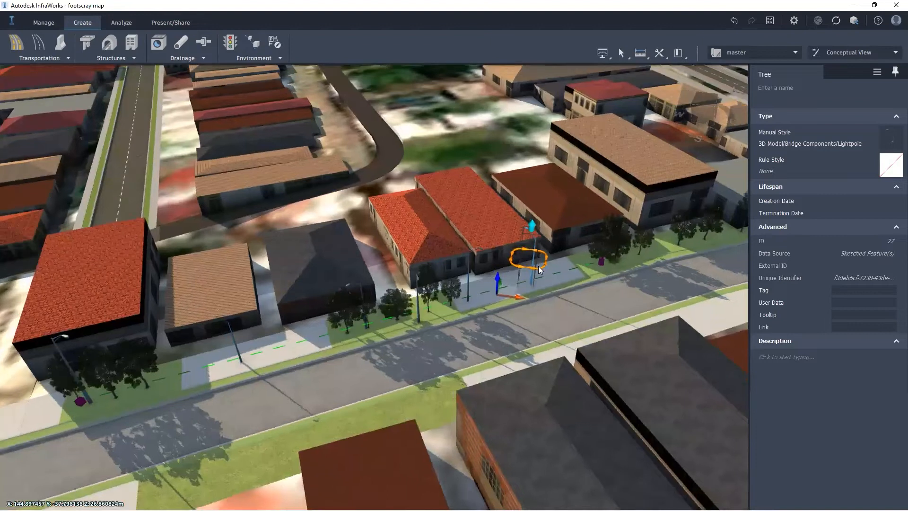
{"action": "left_click", "coordinate": [535, 267]}
{"action": "scroll", "coordinate": [533, 266], "scroll_direction": "up", "scroll_amount": 2}
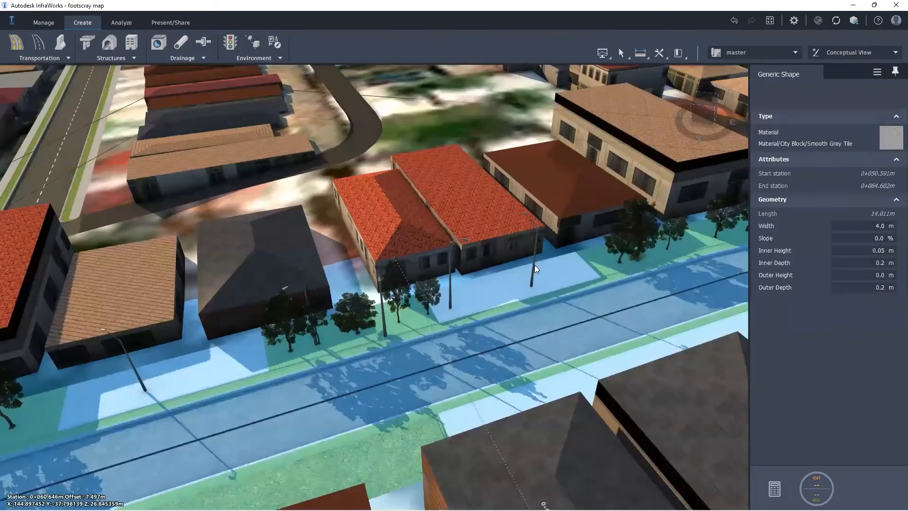
{"action": "scroll", "coordinate": [536, 264], "scroll_direction": "up", "scroll_amount": 2}
{"action": "left_click", "coordinate": [535, 264]}
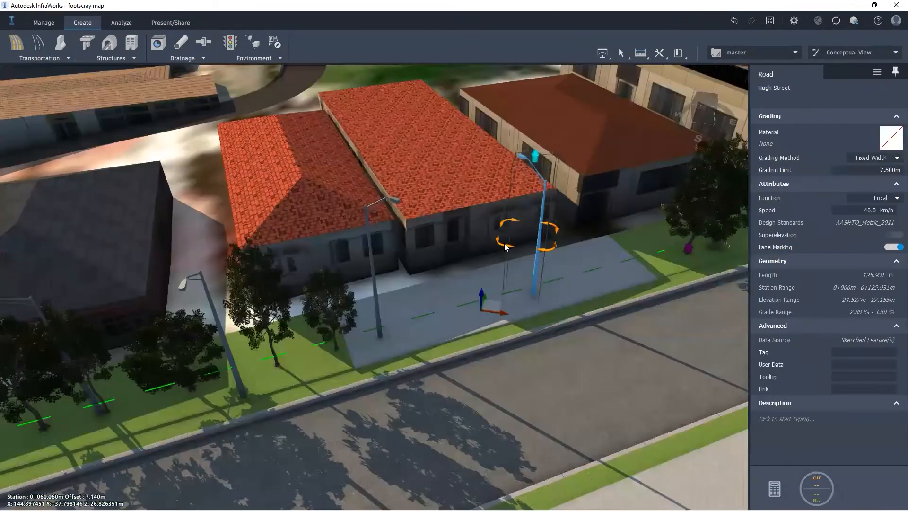
{"action": "left_click_drag", "start_coordinate": [507, 244], "coordinate": [622, 179]}
{"action": "left_click_drag", "start_coordinate": [504, 302], "coordinate": [575, 257]}
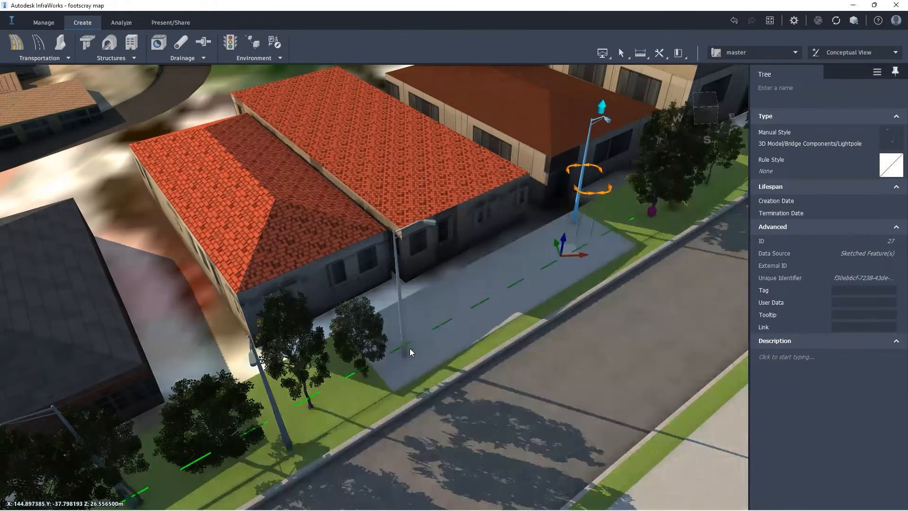
Move the other light pole on that driveway back toward the red-roofed houses and rotate it to face the road
{"action": "left_click", "coordinate": [406, 349]}
{"action": "left_click_drag", "start_coordinate": [388, 383], "coordinate": [379, 341]}
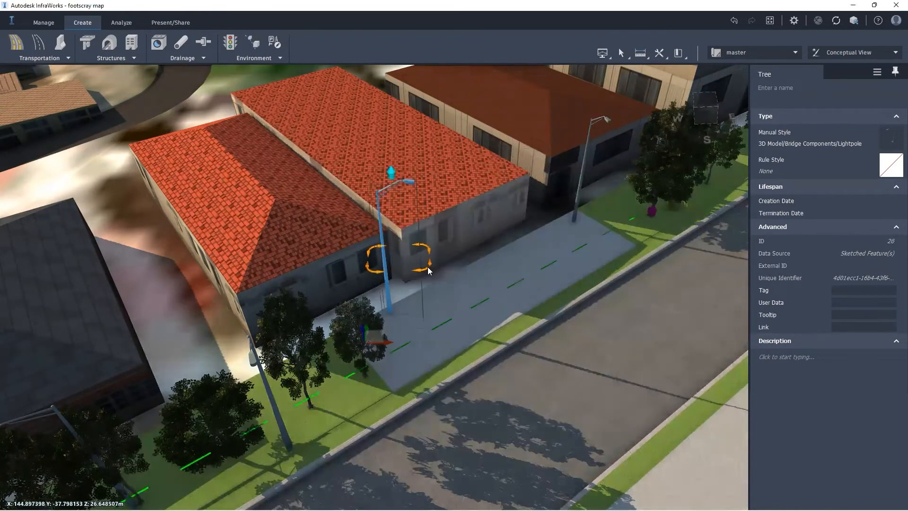
{"action": "left_click_drag", "start_coordinate": [423, 268], "coordinate": [270, 365]}
{"action": "key", "text": "Escape"}
{"action": "scroll", "coordinate": [318, 306], "scroll_direction": "down", "scroll_amount": 1}
{"action": "left_click_drag", "start_coordinate": [383, 356], "coordinate": [432, 323]}
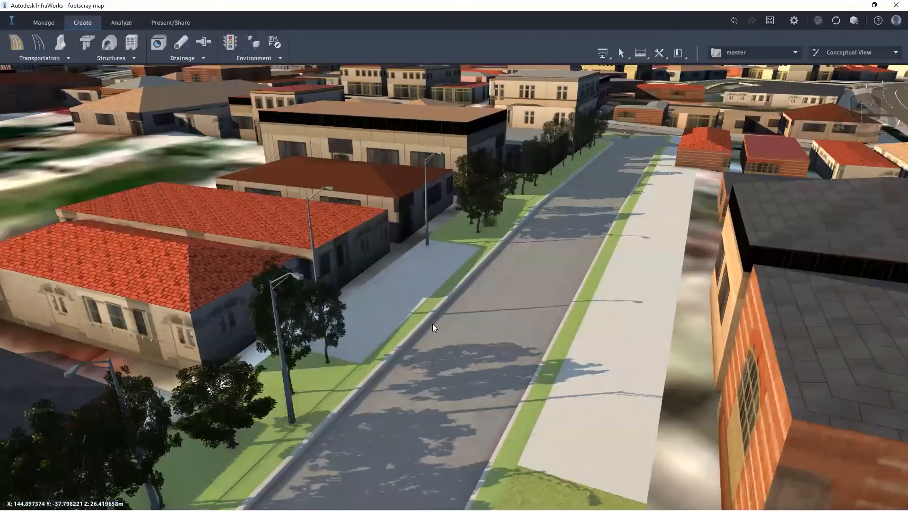
Delete the single City Furniture light pole on the grass verge and the row's light pole among the trees by the grey-roofed house
{"action": "left_click_drag", "start_coordinate": [323, 401], "coordinate": [286, 406]}
{"action": "left_click", "coordinate": [287, 405]}
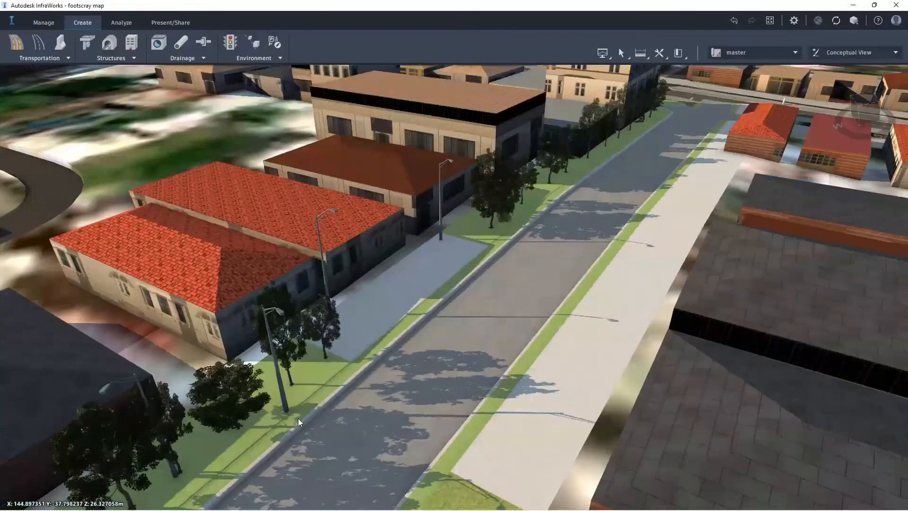
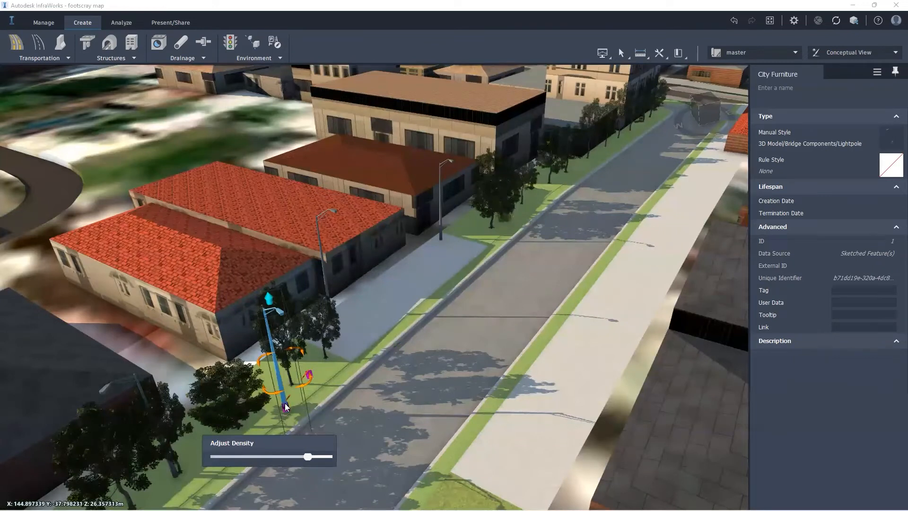
{"action": "key", "text": "Delete"}
{"action": "left_click", "coordinate": [174, 467]}
{"action": "key", "text": "Delete"}
{"action": "scroll", "coordinate": [485, 304], "scroll_direction": "down", "scroll_amount": 1}
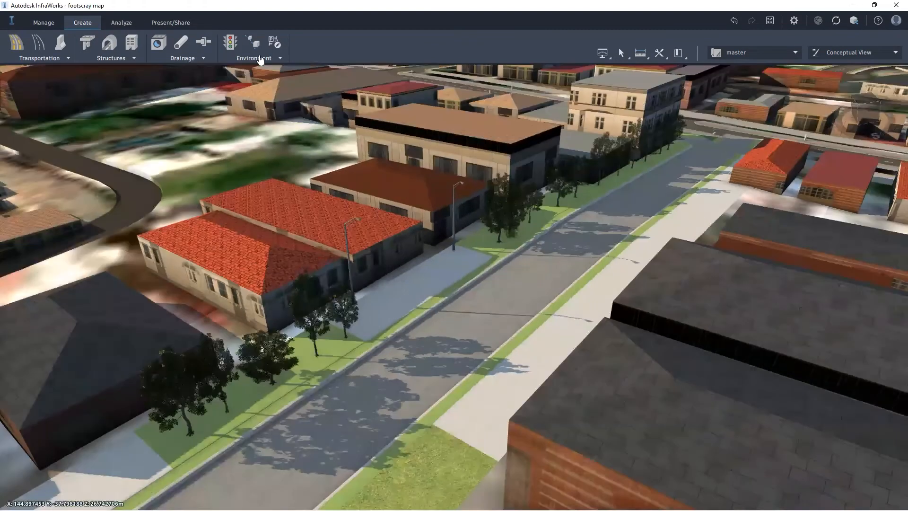
{"action": "left_click", "coordinate": [260, 58]}
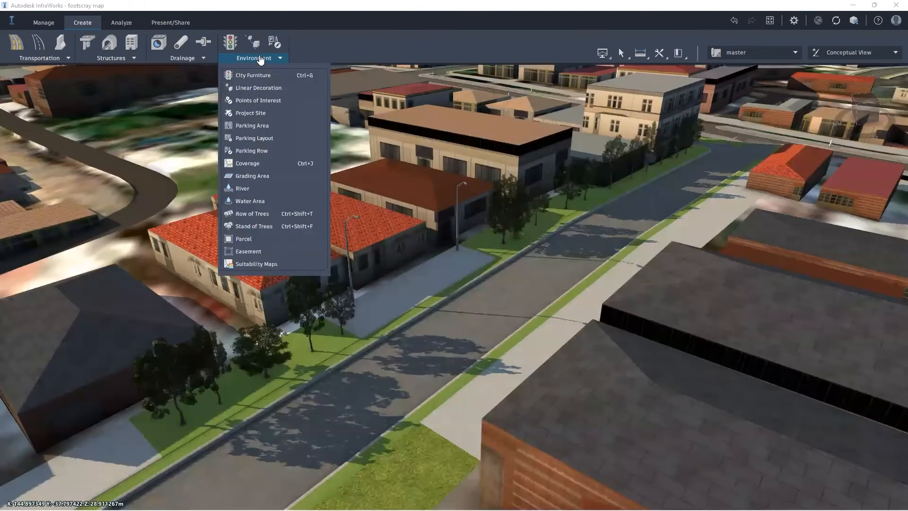
{"action": "left_click", "coordinate": [251, 216]}
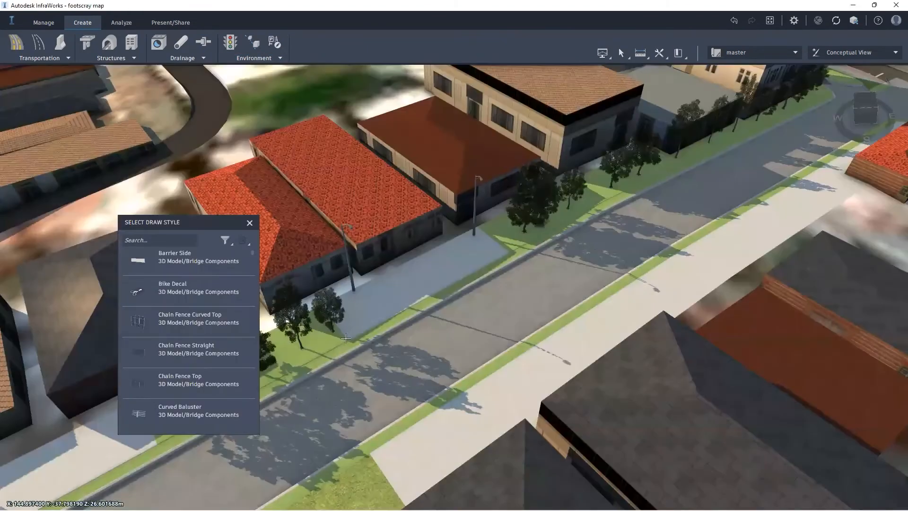
{"action": "left_click_drag", "start_coordinate": [307, 287], "coordinate": [246, 230]}
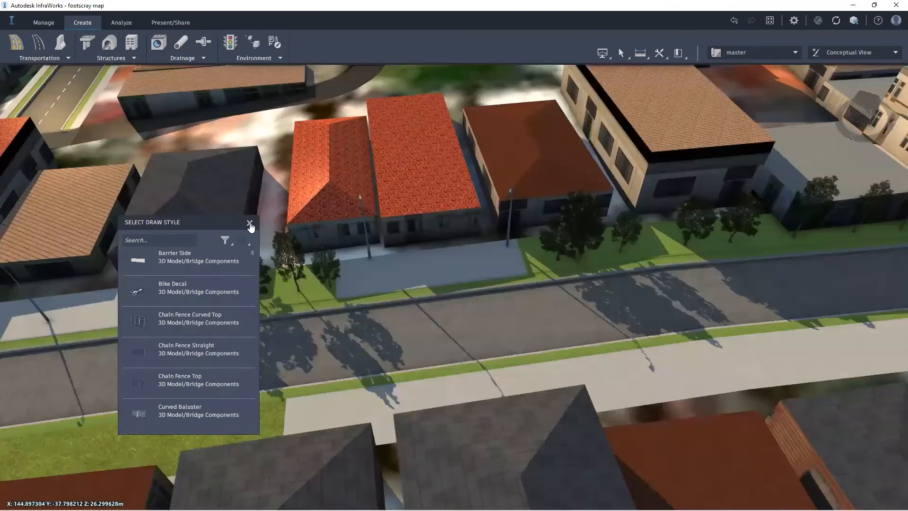
{"action": "left_click", "coordinate": [249, 222]}
Place a Standing - Conversation pair of people as City Furniture on the driveway between the taller red-roofed house and the road
{"action": "left_click", "coordinate": [277, 58]}
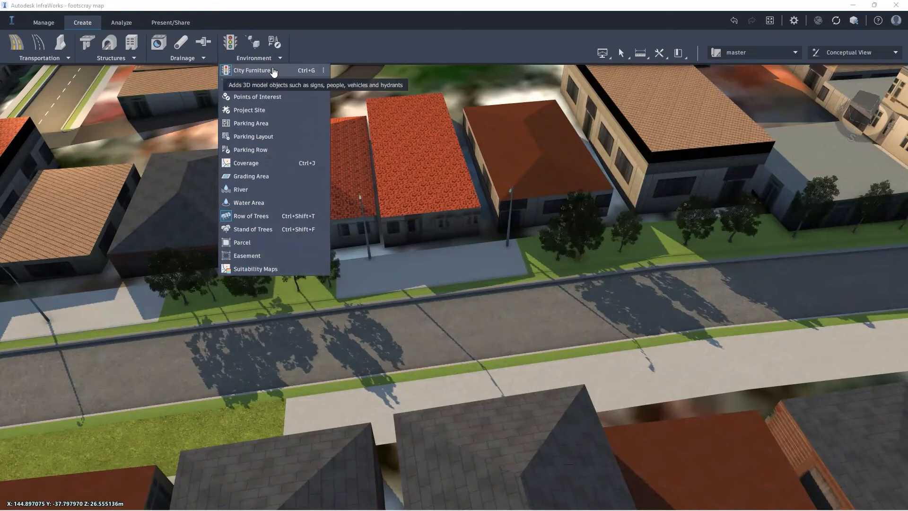
{"action": "left_click", "coordinate": [272, 71]}
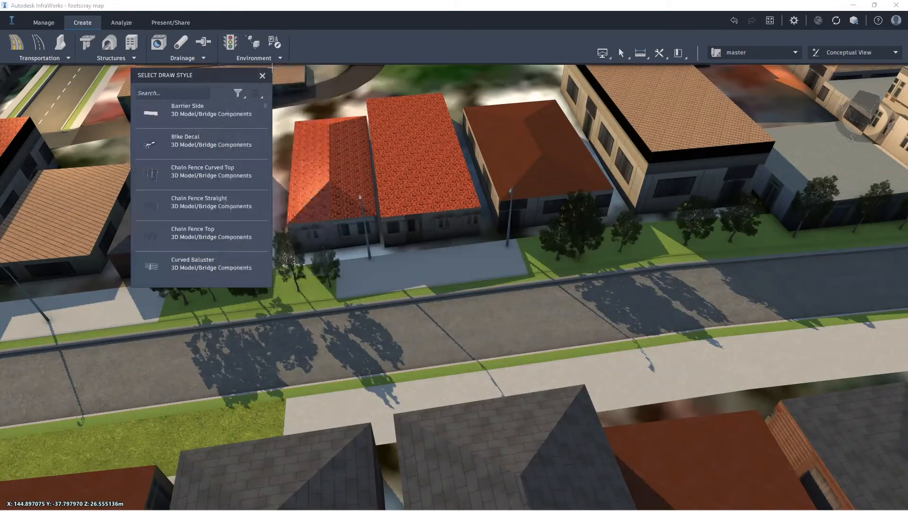
{"action": "scroll", "coordinate": [190, 241], "scroll_direction": "down", "scroll_amount": 1}
{"action": "scroll", "coordinate": [190, 235], "scroll_direction": "down", "scroll_amount": 8}
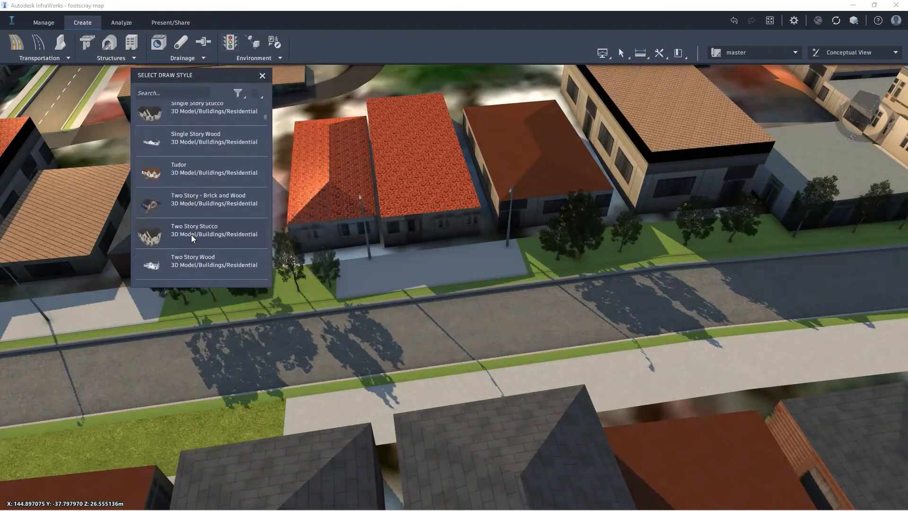
{"action": "scroll", "coordinate": [262, 137], "scroll_direction": "down", "scroll_amount": 5}
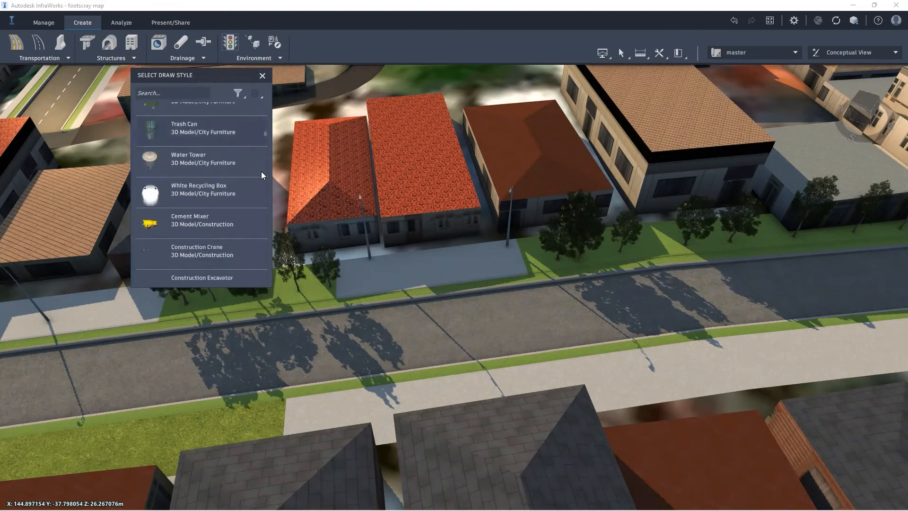
{"action": "mouse_move", "coordinate": [265, 134]}
{"action": "left_mouse_down"}
{"action": "mouse_move", "coordinate": [258, 221]}
{"action": "mouse_move", "coordinate": [266, 162]}
{"action": "left_mouse_up"}
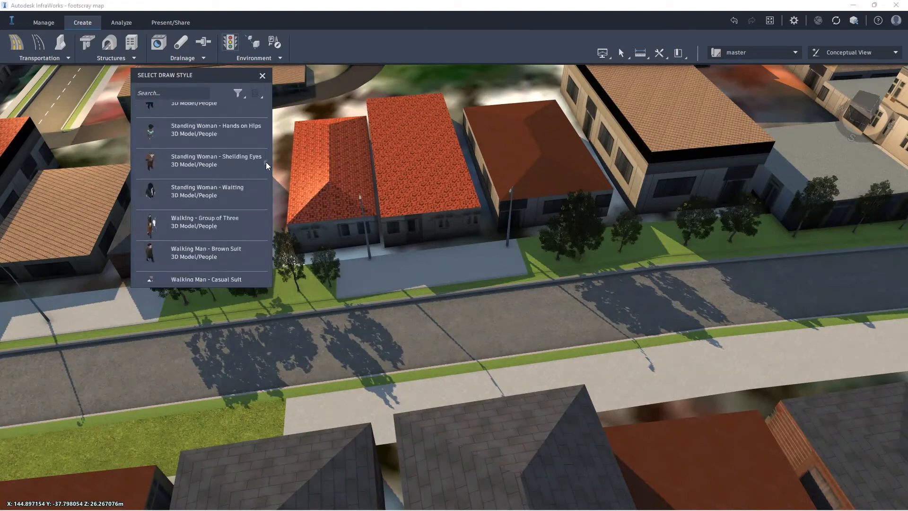
{"action": "scroll", "coordinate": [195, 192], "scroll_direction": "up", "scroll_amount": 5}
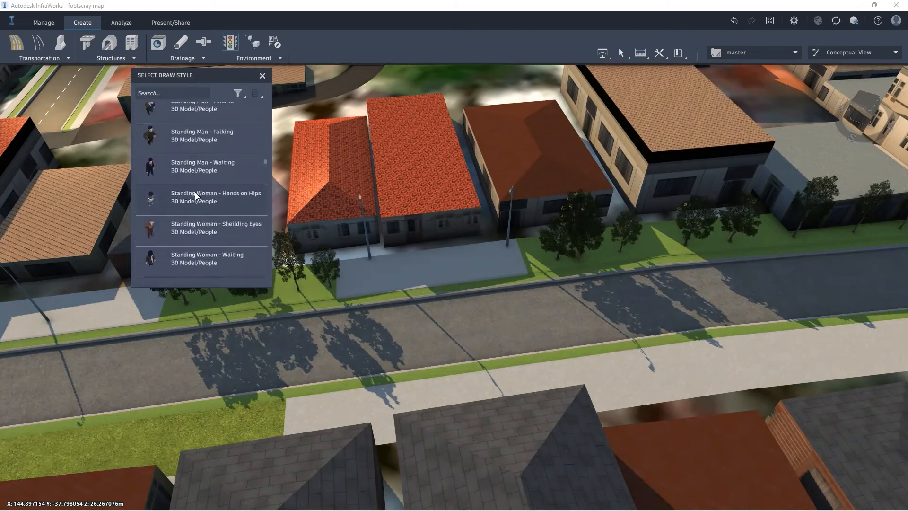
{"action": "scroll", "coordinate": [195, 192], "scroll_direction": "up", "scroll_amount": 1}
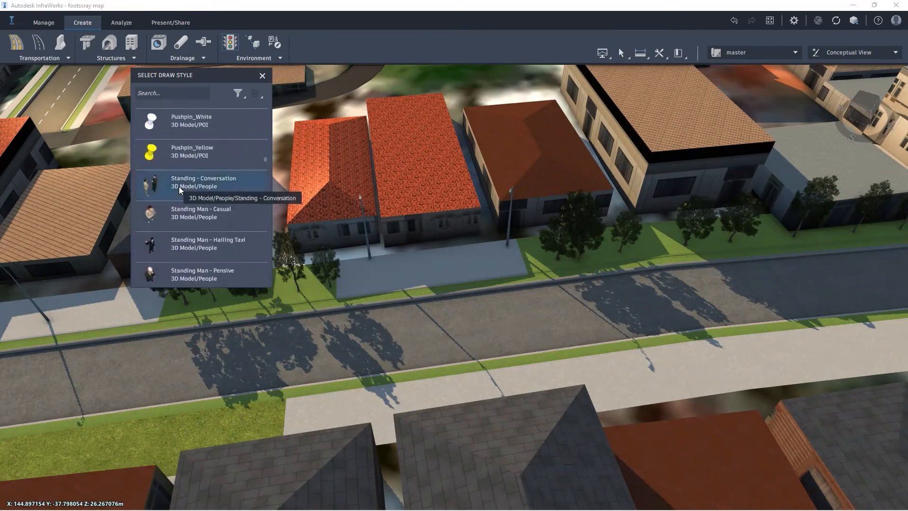
{"action": "left_click", "coordinate": [179, 186]}
{"action": "scroll", "coordinate": [402, 261], "scroll_direction": "up", "scroll_amount": 3}
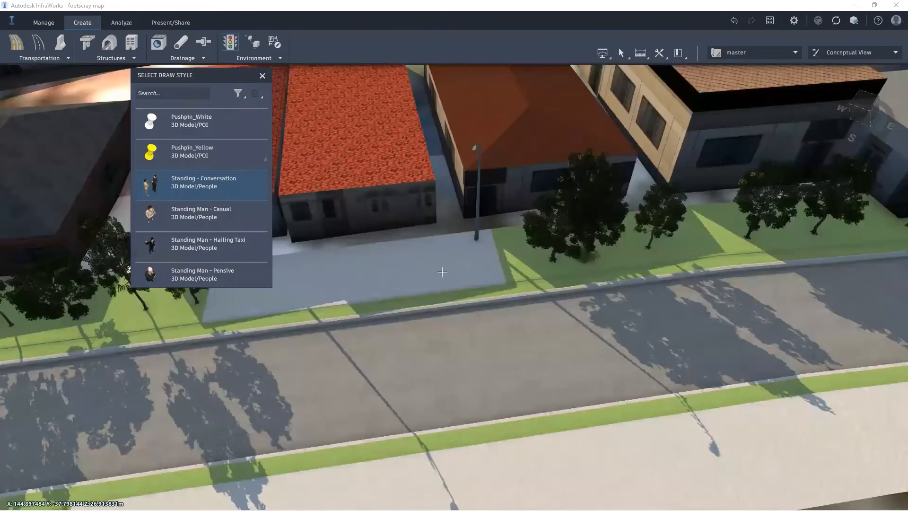
{"action": "scroll", "coordinate": [402, 262], "scroll_direction": "up", "scroll_amount": 1}
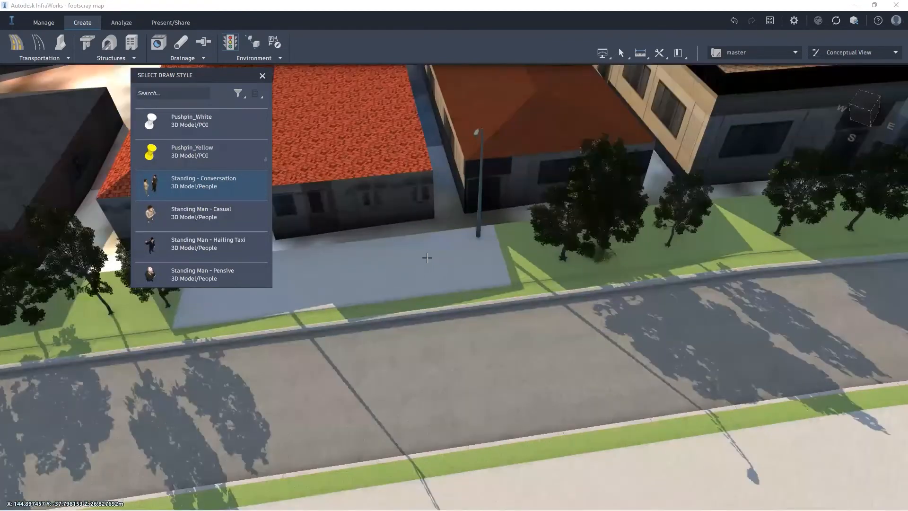
{"action": "left_click", "coordinate": [405, 255]}
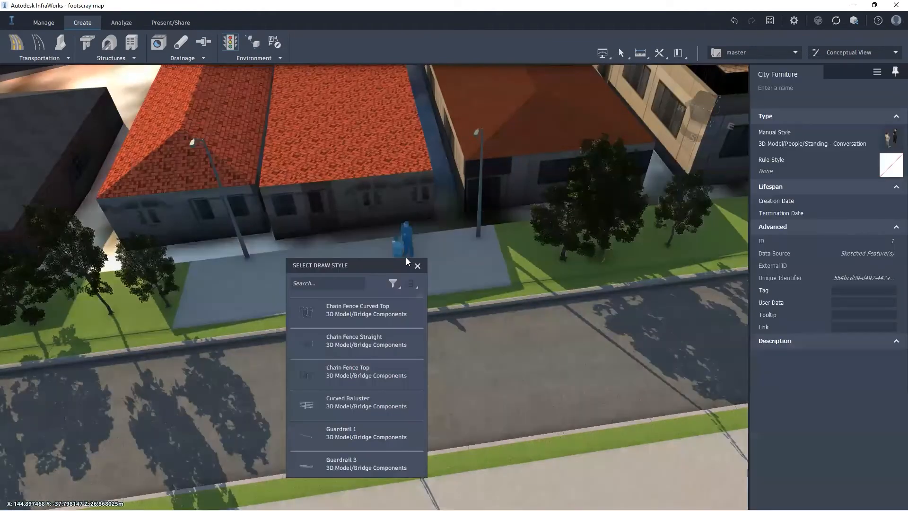
{"action": "left_click_drag", "start_coordinate": [368, 264], "coordinate": [255, 194]}
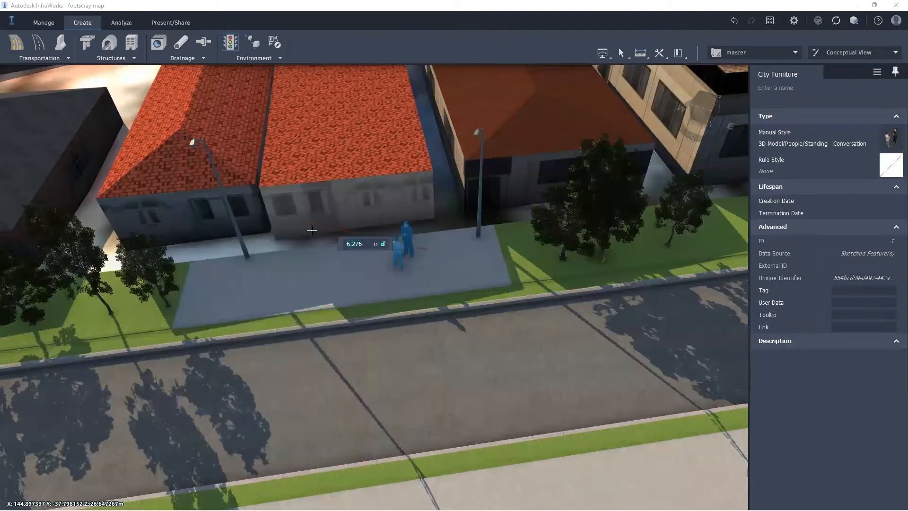
{"action": "double_click", "coordinate": [310, 231]}
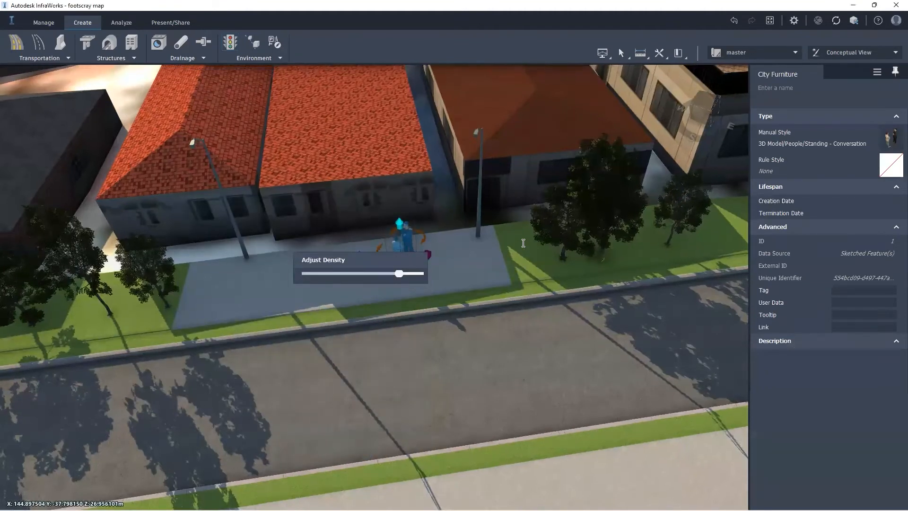
Examine the placed pair of people, the light poles and the trees along the street from close, street-level and raised viewpoints
{"action": "scroll", "coordinate": [406, 264], "scroll_direction": "up", "scroll_amount": 3}
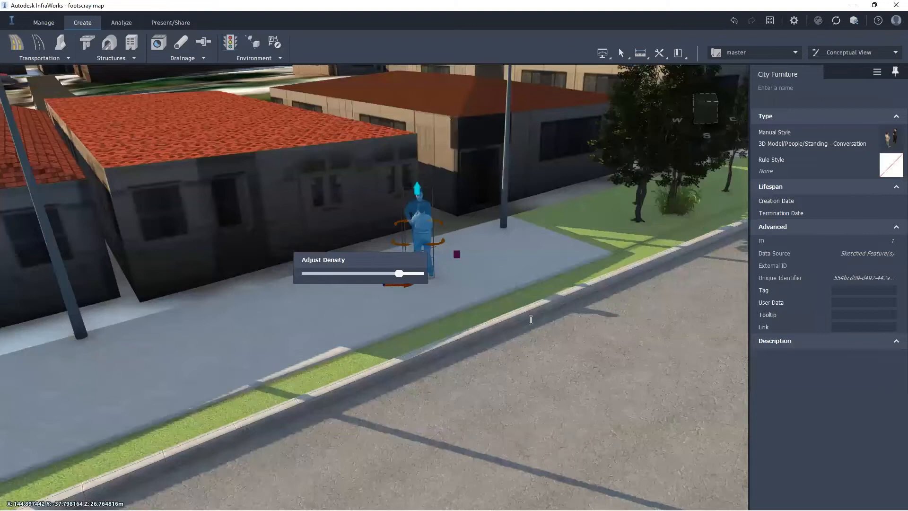
{"action": "middle_click_drag", "start_coordinate": [531, 319], "coordinate": [490, 307], "text": "shift"}
{"action": "left_click_drag", "start_coordinate": [350, 265], "coordinate": [302, 368]}
{"action": "left_click_drag", "start_coordinate": [395, 292], "coordinate": [354, 277]}
{"action": "scroll", "coordinate": [223, 291], "scroll_direction": "down", "scroll_amount": 2}
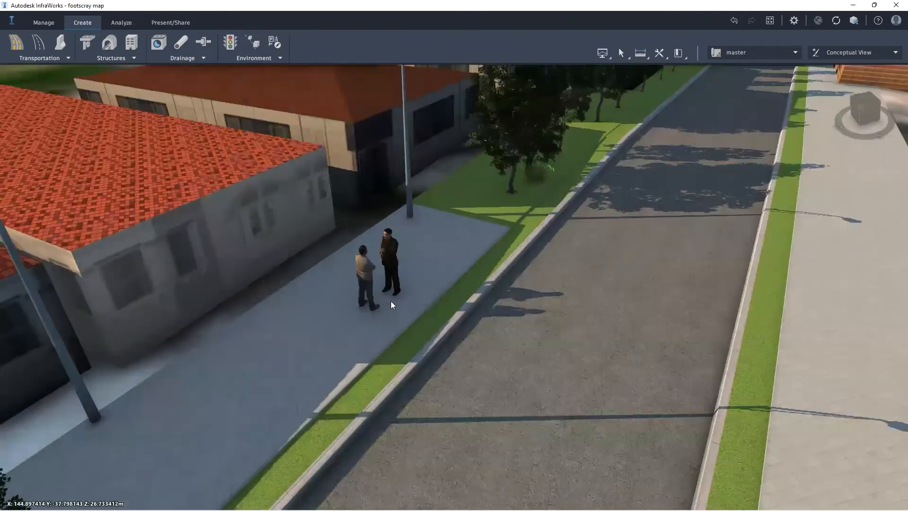
{"action": "scroll", "coordinate": [391, 301], "scroll_direction": "down", "scroll_amount": 3}
{"action": "scroll", "coordinate": [470, 339], "scroll_direction": "up", "scroll_amount": 1}
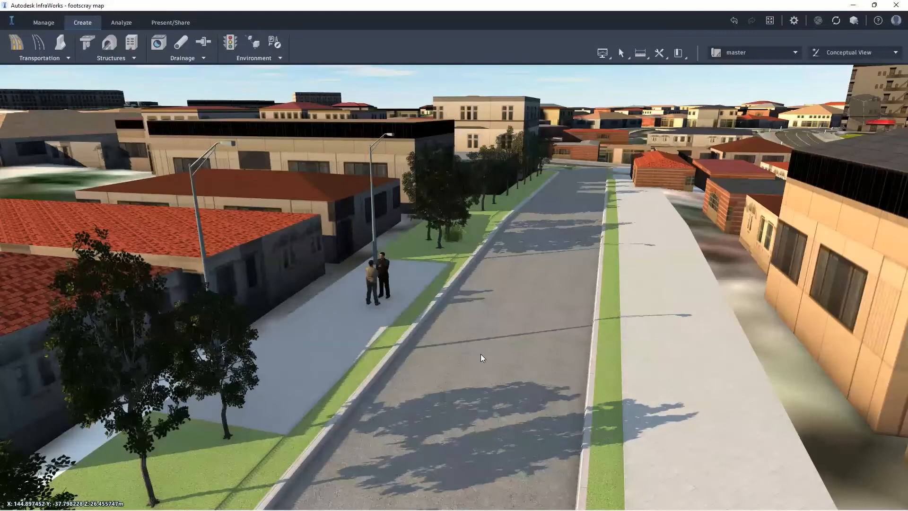
{"action": "scroll", "coordinate": [468, 340], "scroll_direction": "up", "scroll_amount": 1}
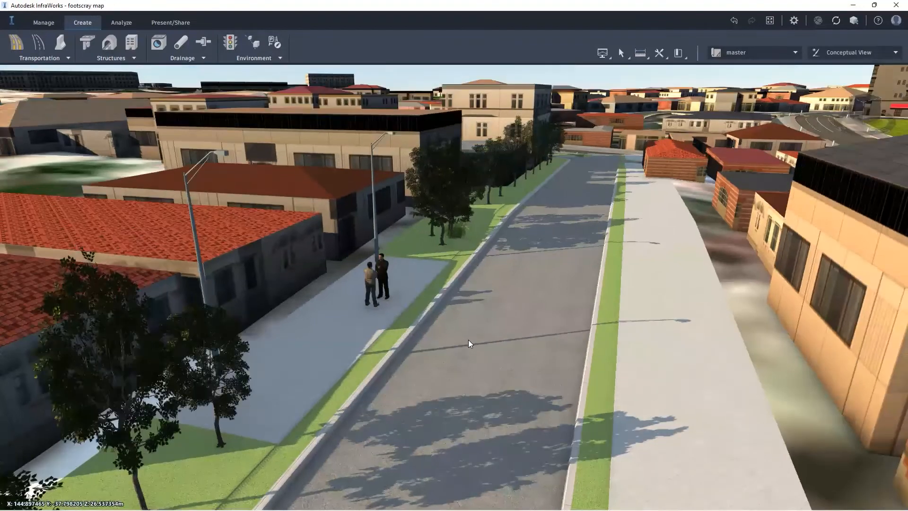
{"action": "middle_click_drag", "start_coordinate": [439, 369], "coordinate": [440, 281]}
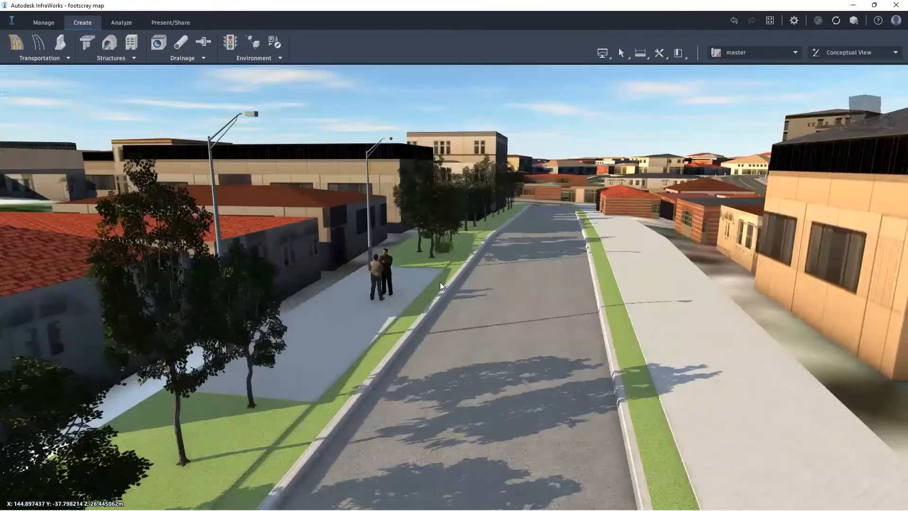
{"action": "scroll", "coordinate": [448, 365], "scroll_direction": "down", "scroll_amount": 1}
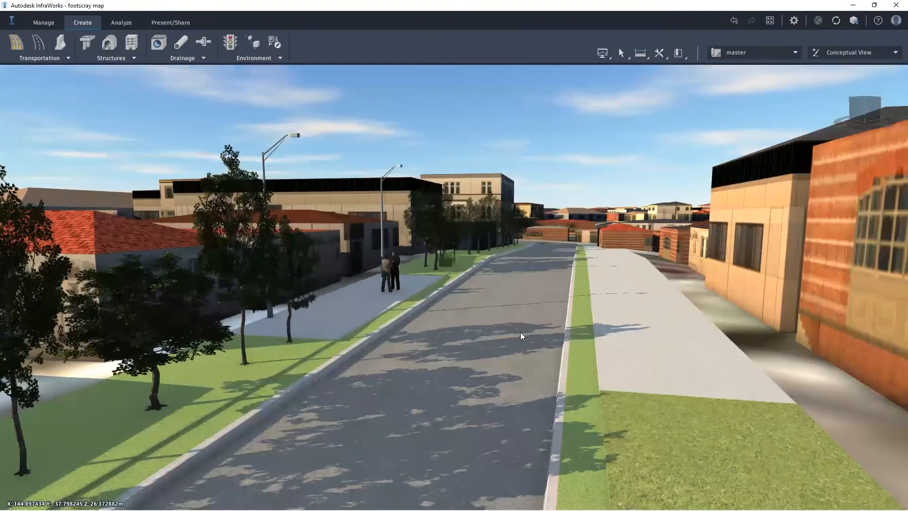
{"action": "scroll", "coordinate": [536, 324], "scroll_direction": "down", "scroll_amount": 1}
{"action": "left_click_drag", "start_coordinate": [549, 287], "coordinate": [533, 376]}
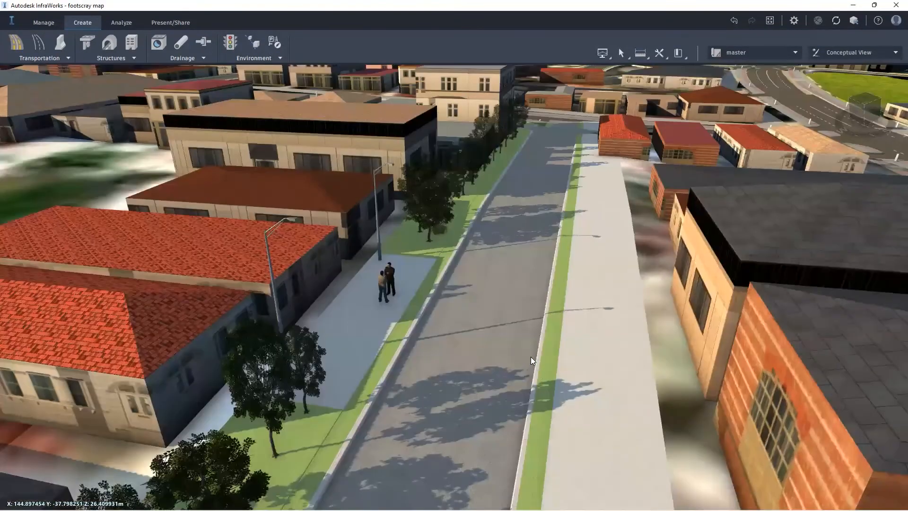
{"action": "scroll", "coordinate": [531, 356], "scroll_direction": "up", "scroll_amount": 1}
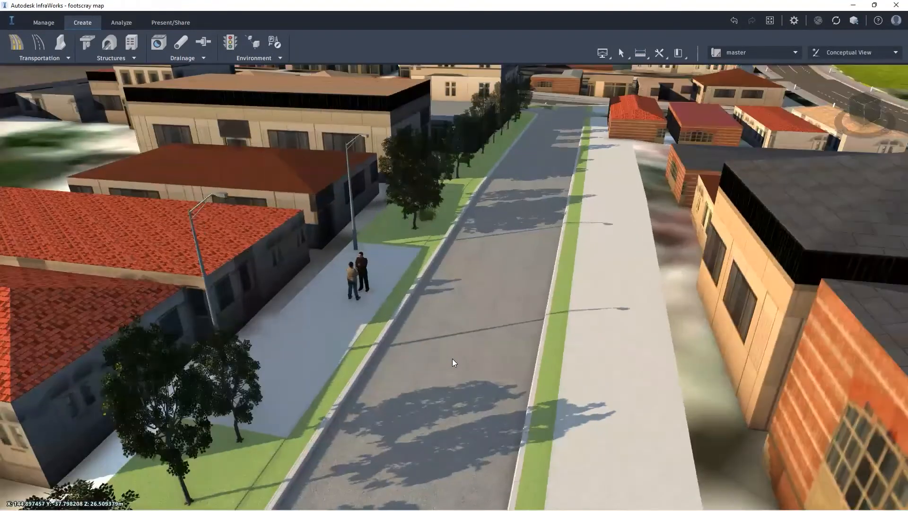
{"action": "left_click", "coordinate": [452, 358]}
{"action": "right_click", "coordinate": [452, 359]}
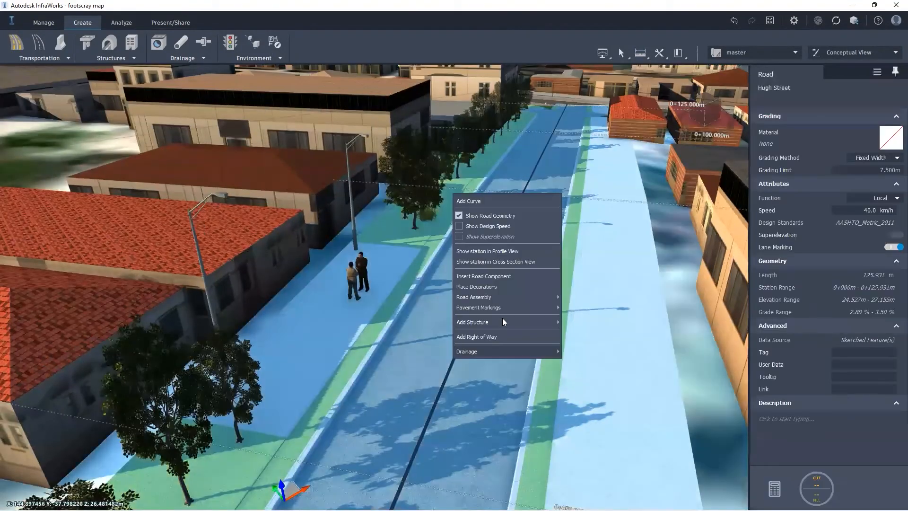
{"action": "mouse_move", "coordinate": [502, 320]}
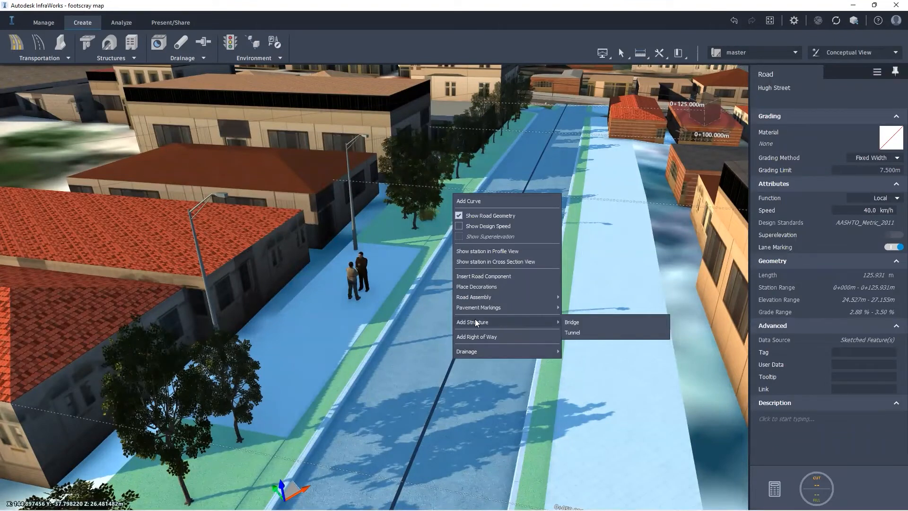
{"action": "left_click", "coordinate": [580, 333]}
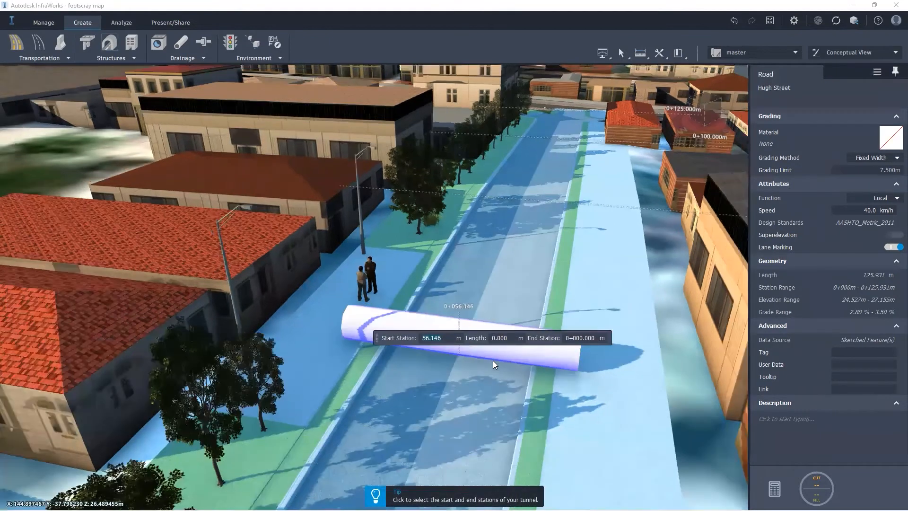
{"action": "scroll", "coordinate": [494, 358], "scroll_direction": "down", "scroll_amount": 2}
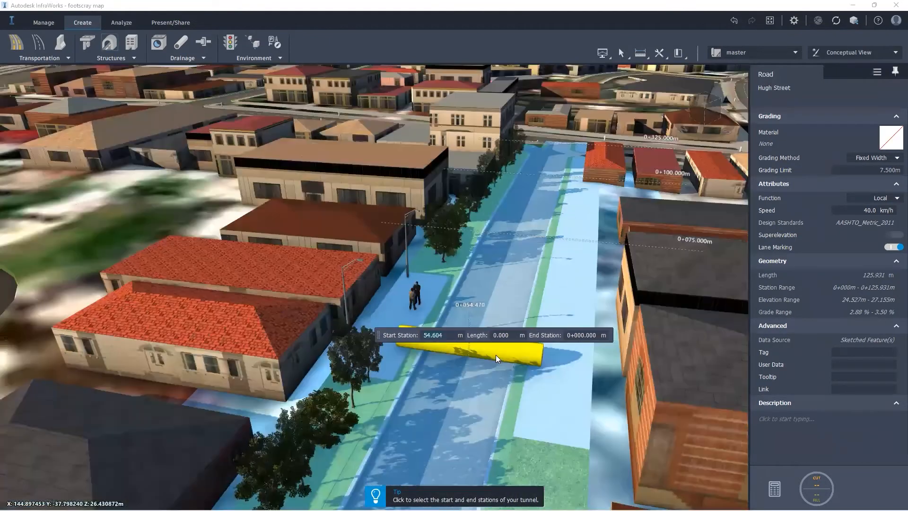
{"action": "scroll", "coordinate": [471, 407], "scroll_direction": "down", "scroll_amount": 1}
{"action": "left_click", "coordinate": [470, 408]}
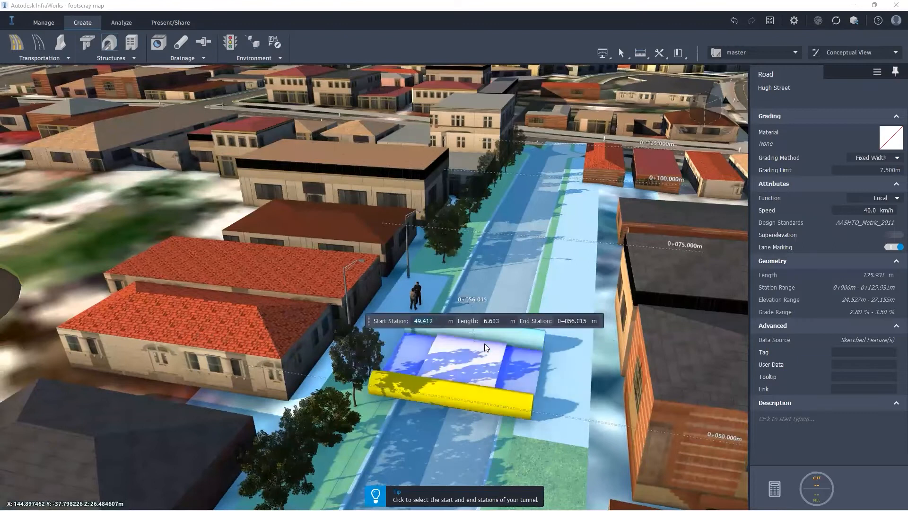
{"action": "key", "text": "Escape"}
Add a tunnel structure to Hugh Street, starting near the driveway's far light pole and running past the beige building toward the street's far end
{"action": "scroll", "coordinate": [494, 306], "scroll_direction": "down", "scroll_amount": 2}
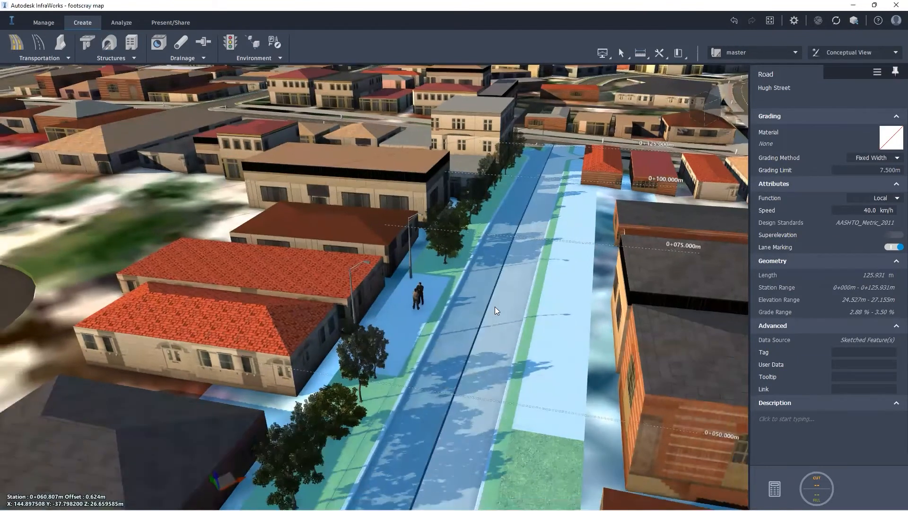
{"action": "scroll", "coordinate": [478, 283], "scroll_direction": "up", "scroll_amount": 2}
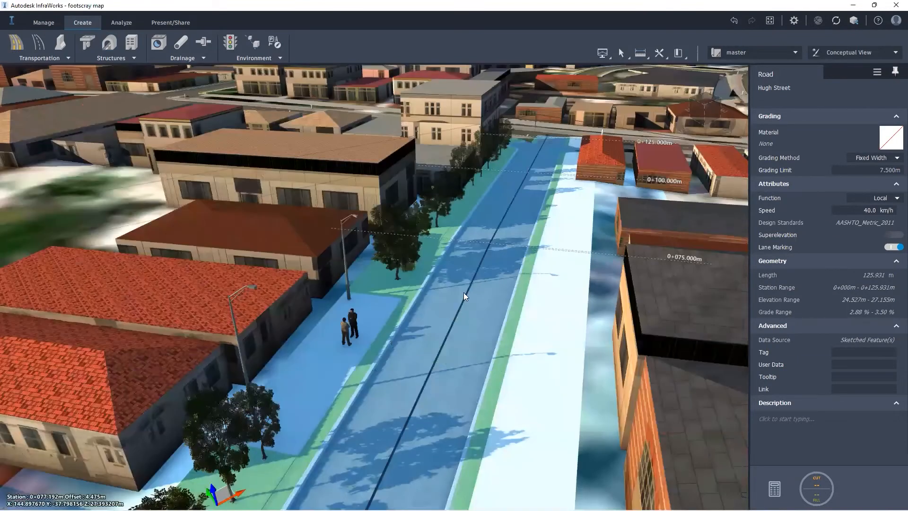
{"action": "right_click", "coordinate": [465, 288]}
{"action": "mouse_move", "coordinate": [529, 415]}
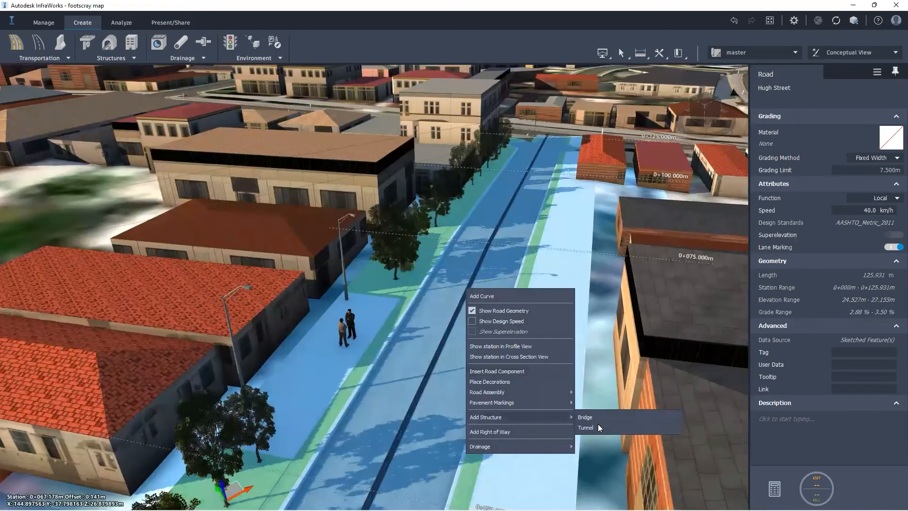
{"action": "left_click", "coordinate": [598, 425]}
{"action": "left_click", "coordinate": [466, 306]}
{"action": "left_click", "coordinate": [506, 207]}
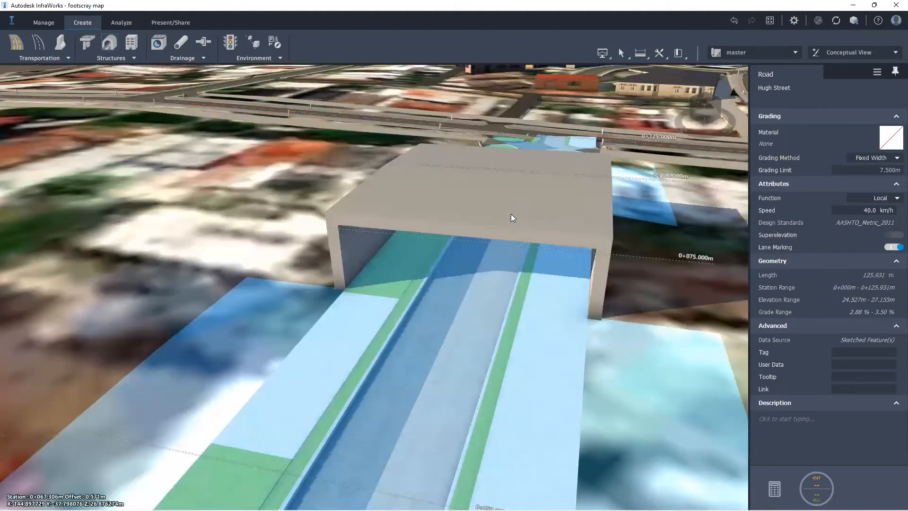
{"action": "key", "text": "Escape"}
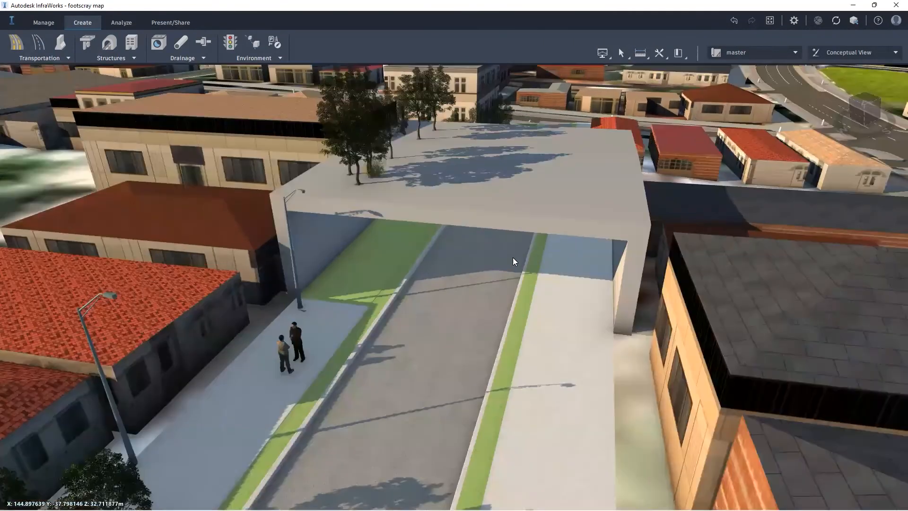
Examine the tunnel's opening and roof from several angles, and select the front T02-V01 Dark Green tree standing on the roof
{"action": "left_click_drag", "start_coordinate": [482, 238], "coordinate": [431, 270]}
{"action": "left_click_drag", "start_coordinate": [405, 254], "coordinate": [405, 246]}
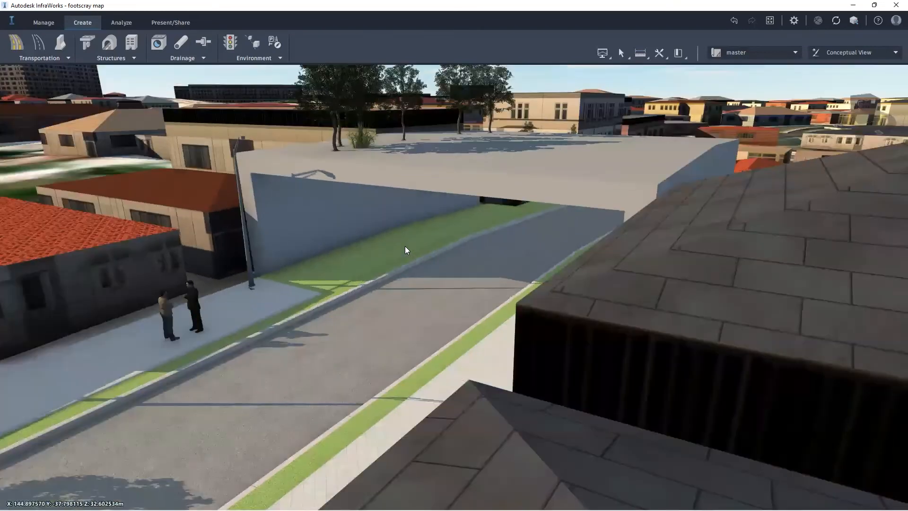
{"action": "left_click_drag", "start_coordinate": [435, 296], "coordinate": [440, 393]}
{"action": "left_click_drag", "start_coordinate": [409, 135], "coordinate": [404, 260]}
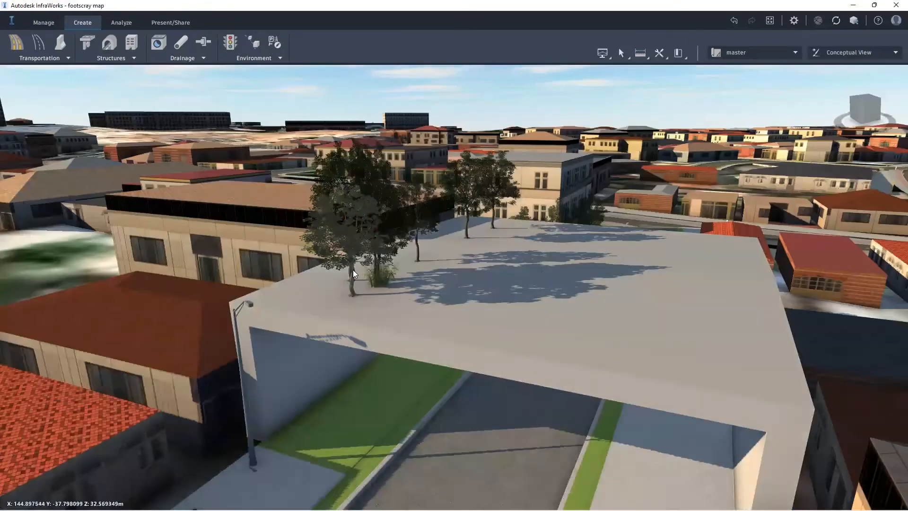
{"action": "left_click", "coordinate": [353, 270]}
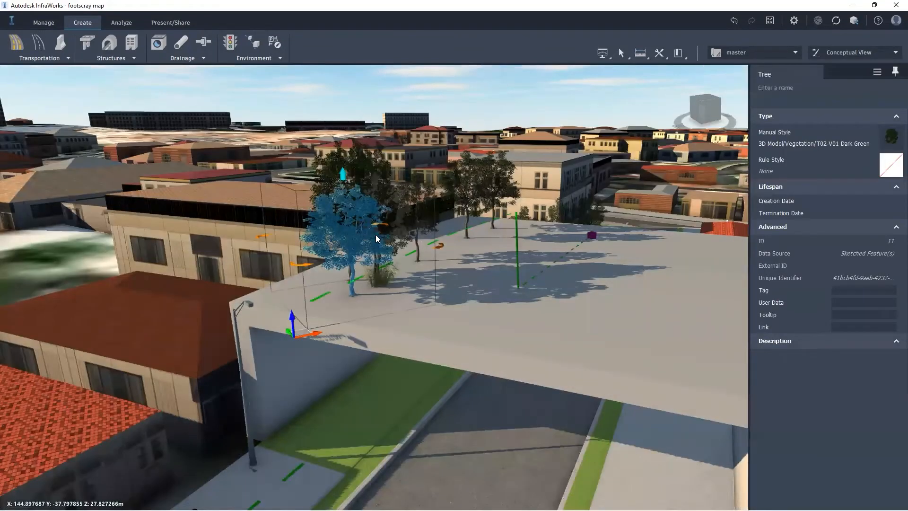
{"action": "scroll", "coordinate": [375, 235], "scroll_direction": "up", "scroll_amount": 3}
{"action": "scroll", "coordinate": [406, 205], "scroll_direction": "down", "scroll_amount": 3}
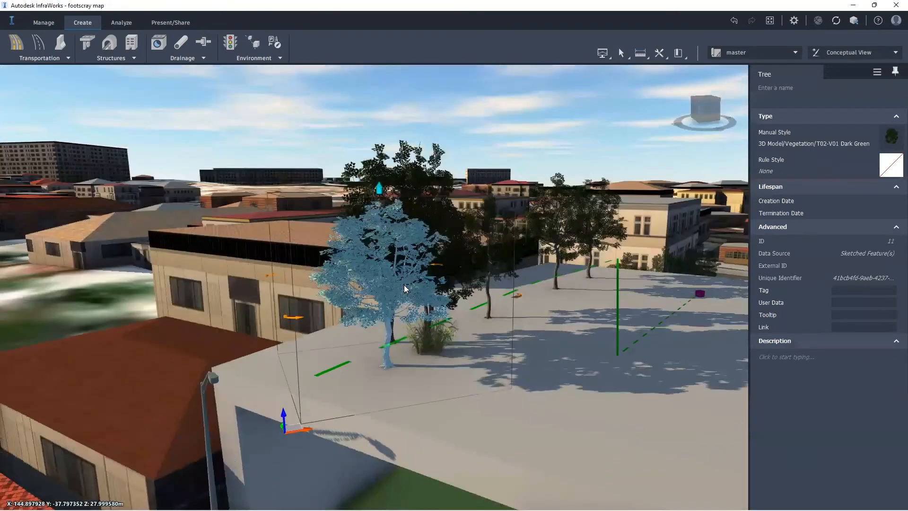
{"action": "scroll", "coordinate": [622, 327], "scroll_direction": "up", "scroll_amount": 2}
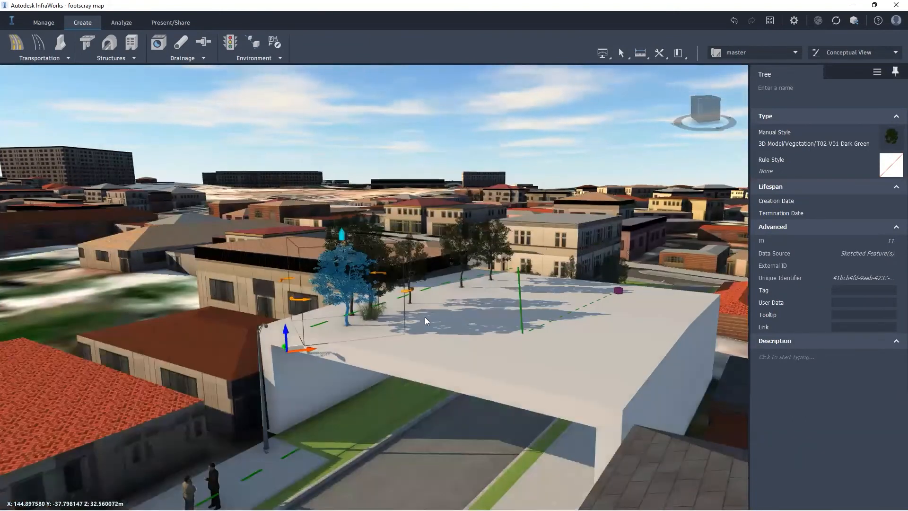
Delete the trees and the shrub standing on the tunnel's roof, including the front T02-V01 Dark Green tree
{"action": "left_click_drag", "start_coordinate": [339, 296], "coordinate": [375, 266]}
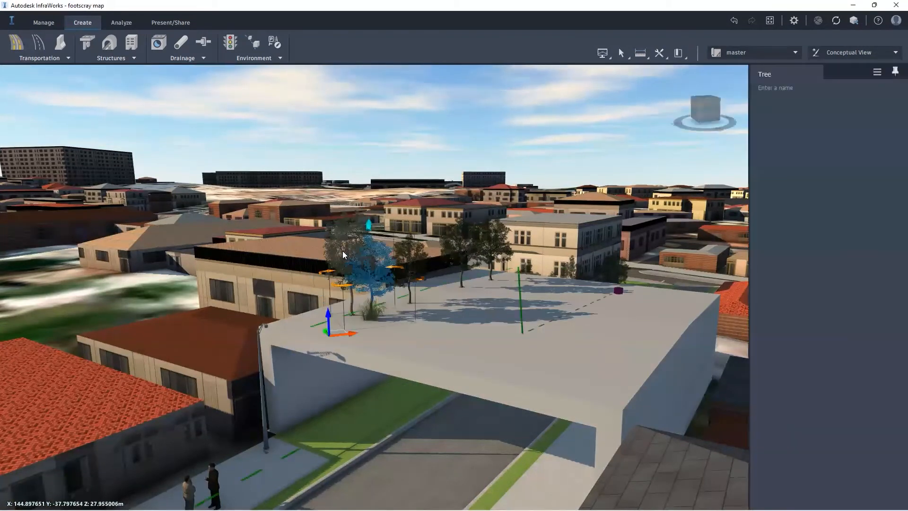
{"action": "key", "text": "Delete"}
{"action": "left_click", "coordinate": [346, 246]}
{"action": "key", "text": "Delete"}
{"action": "left_click", "coordinate": [417, 252]}
{"action": "key", "text": "Delete"}
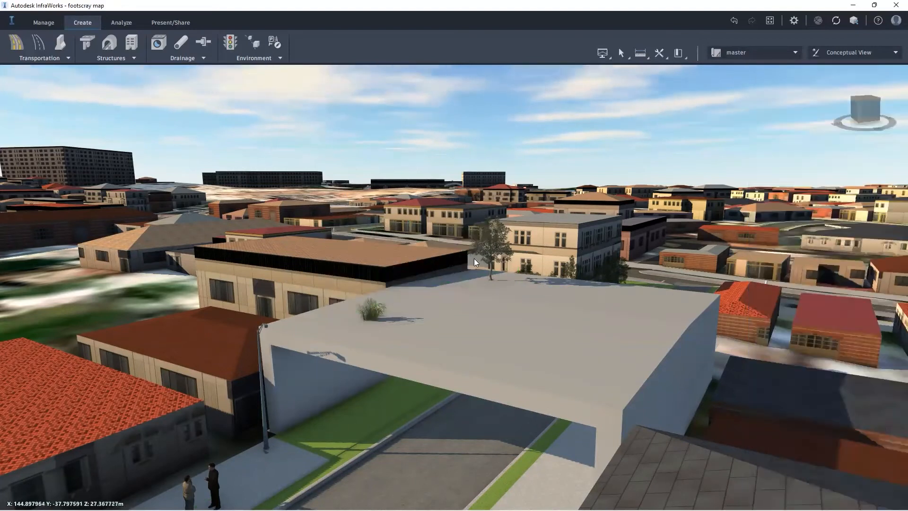
{"action": "left_click", "coordinate": [475, 259]}
{"action": "key", "text": "Delete"}
{"action": "left_click", "coordinate": [373, 307]}
{"action": "key", "text": "Delete"}
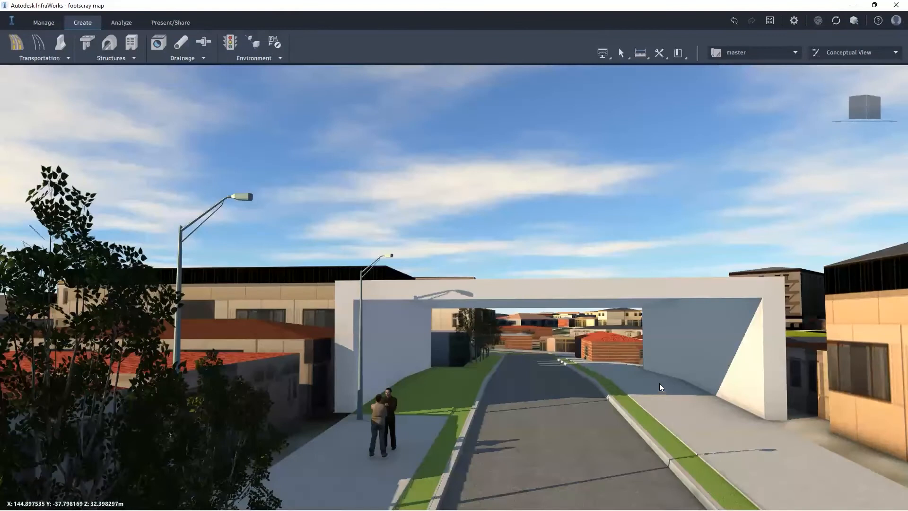
Set the slope of the Hugh Street lane on the side of the standing people to 8%
{"action": "scroll", "coordinate": [661, 379], "scroll_direction": "up", "scroll_amount": 2}
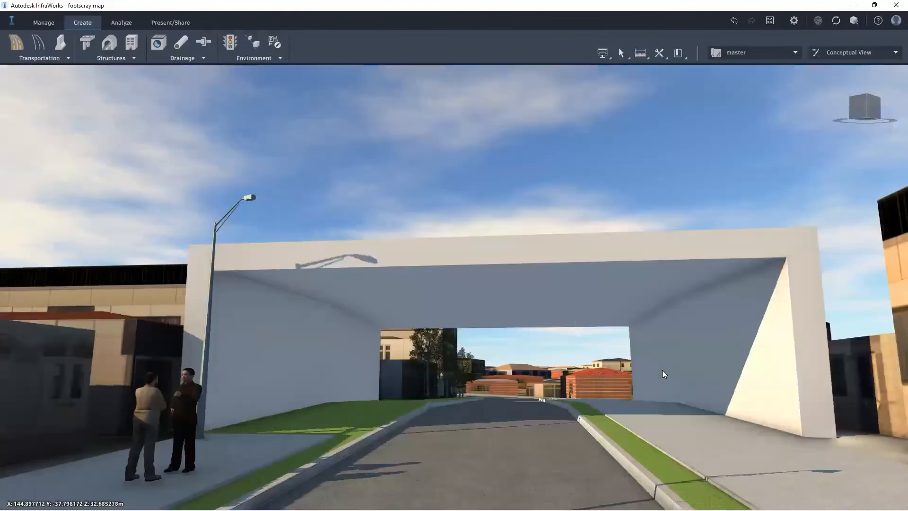
{"action": "scroll", "coordinate": [573, 298], "scroll_direction": "down", "scroll_amount": 1}
{"action": "scroll", "coordinate": [532, 388], "scroll_direction": "down", "scroll_amount": 2}
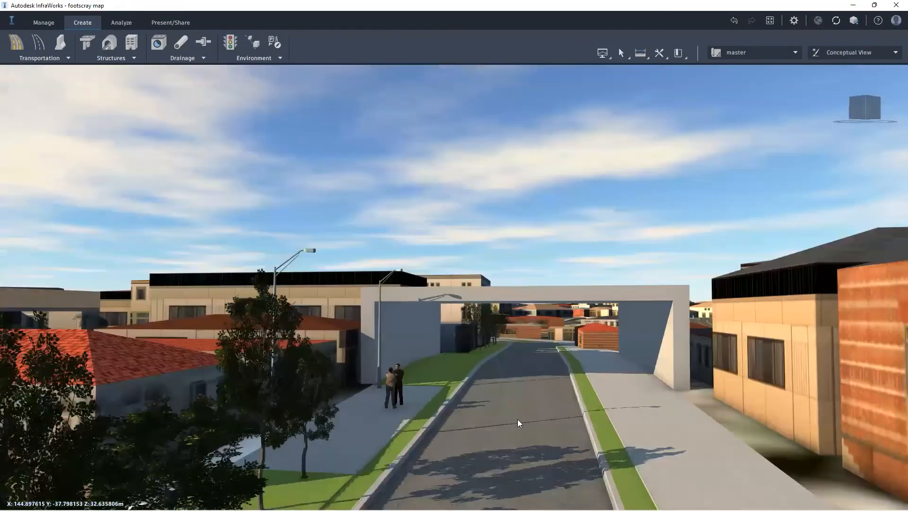
{"action": "left_click", "coordinate": [517, 419]}
{"action": "scroll", "coordinate": [532, 404], "scroll_direction": "up", "scroll_amount": 1}
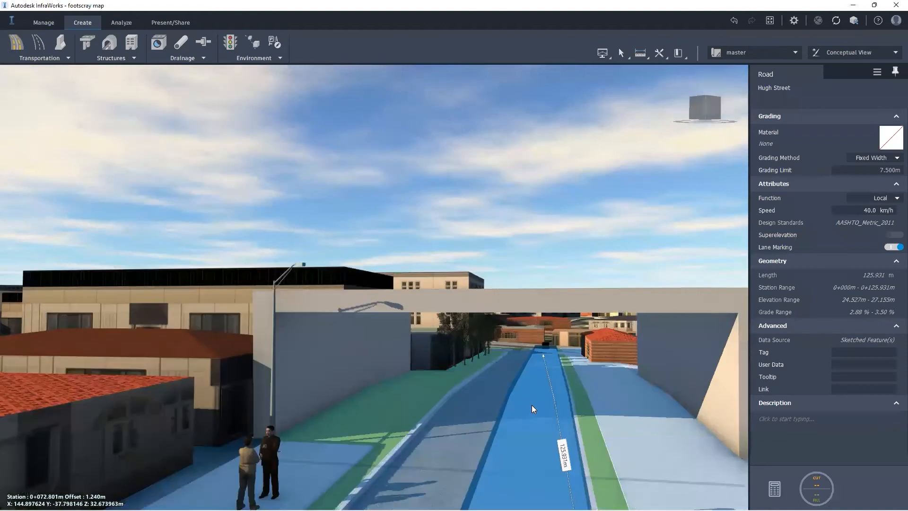
{"action": "left_click", "coordinate": [482, 411]}
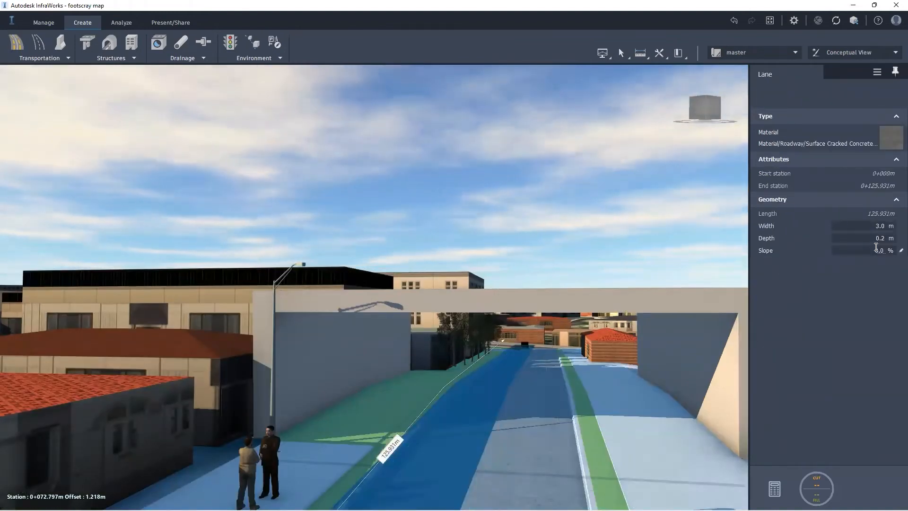
{"action": "left_click", "coordinate": [876, 248]}
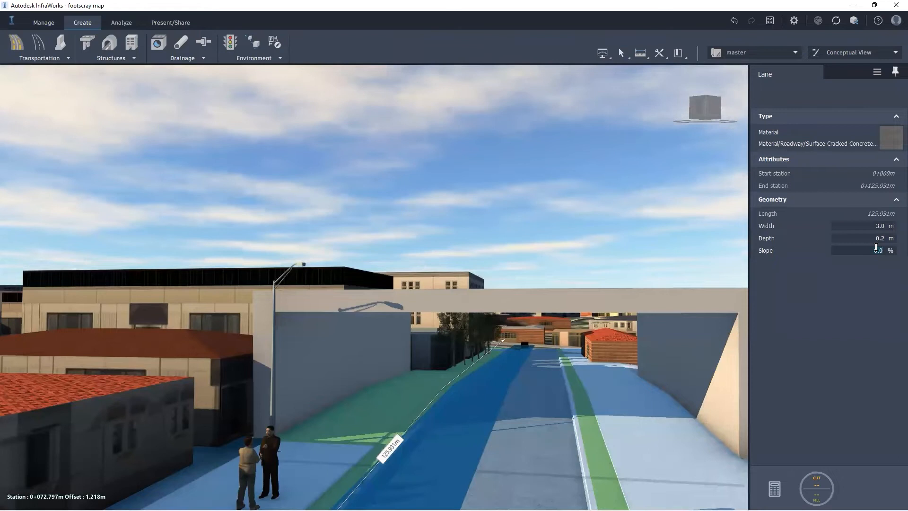
{"action": "key", "text": "Return"}
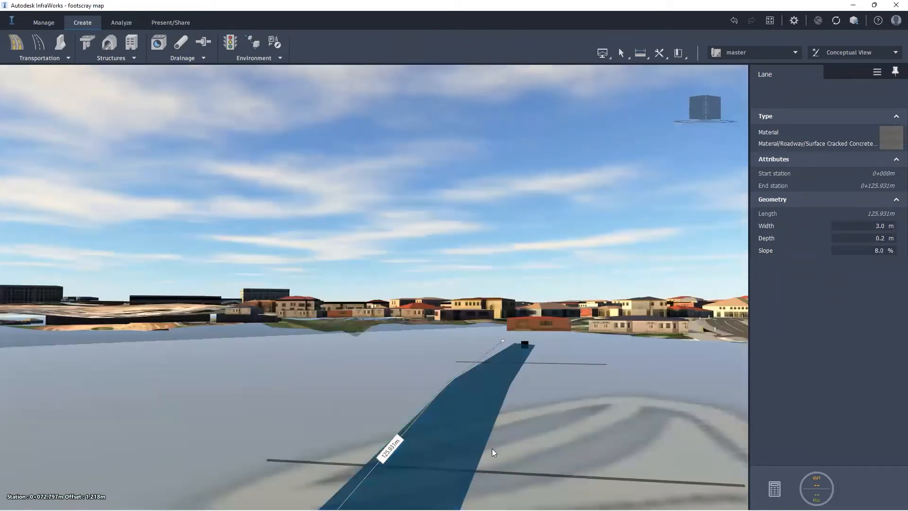
{"action": "key", "text": "Escape"}
{"action": "scroll", "coordinate": [499, 458], "scroll_direction": "up", "scroll_amount": 2}
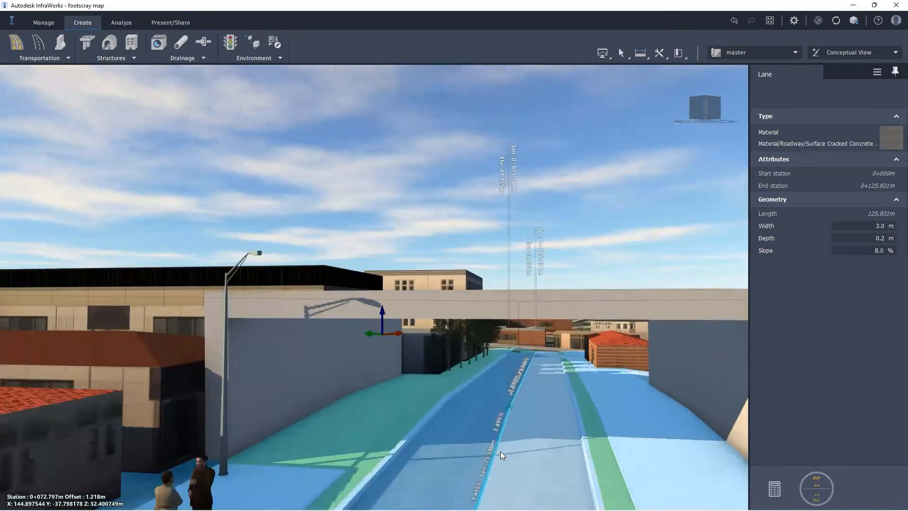
{"action": "scroll", "coordinate": [499, 417], "scroll_direction": "down", "scroll_amount": 4}
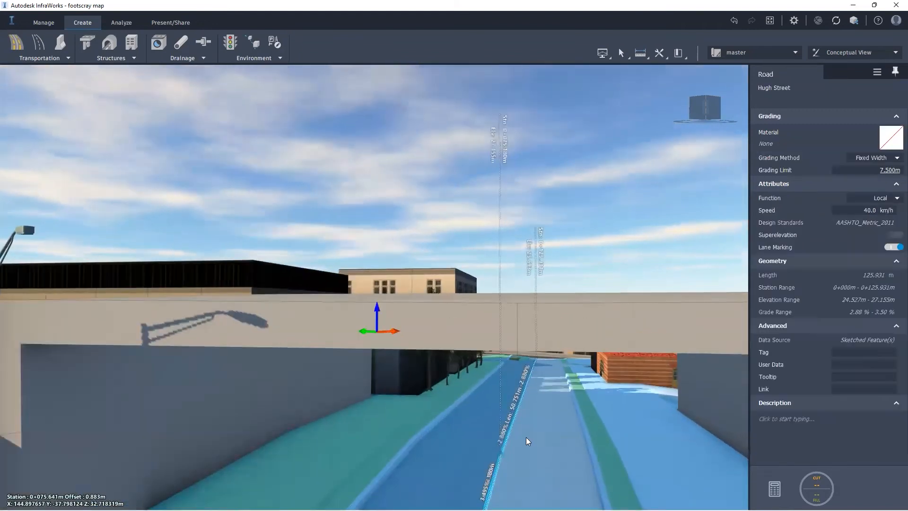
{"action": "scroll", "coordinate": [490, 454], "scroll_direction": "up", "scroll_amount": 5}
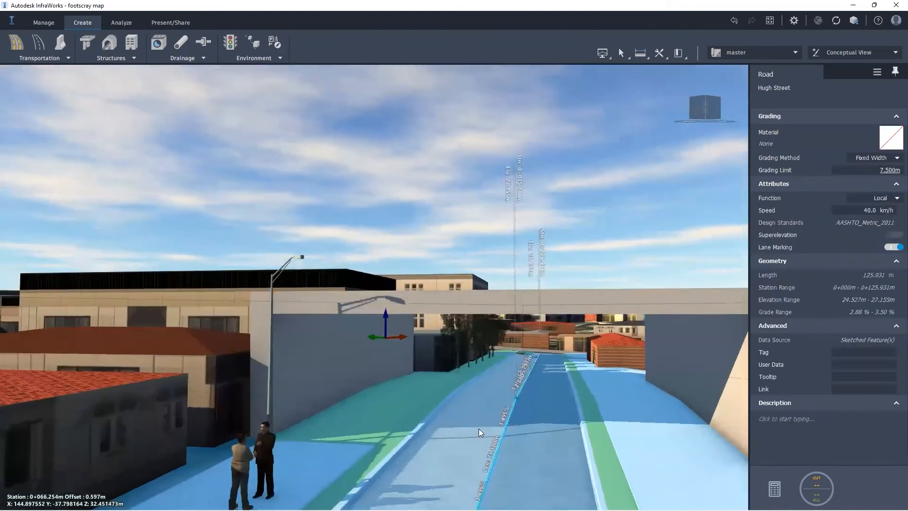
{"action": "key", "text": "Escape"}
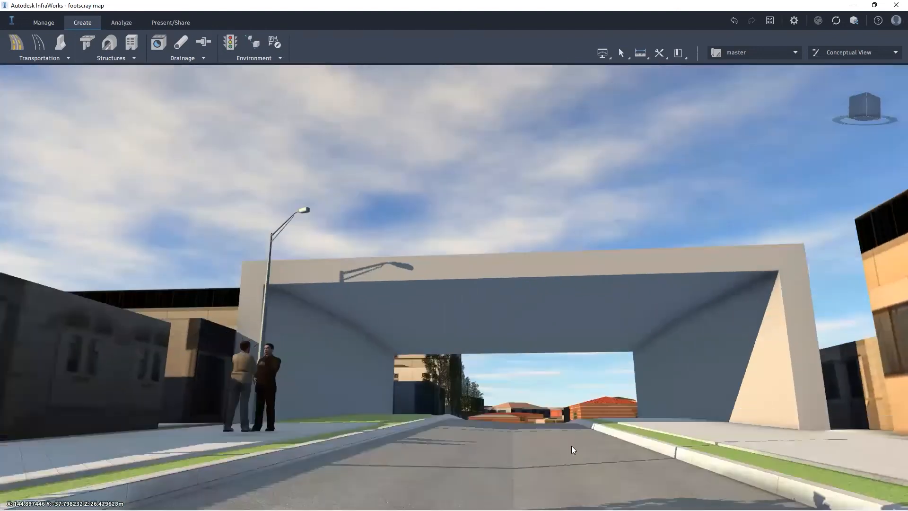
Set the slope of the Hugh Street lane farther from the standing people to 8%, and check the road profile at street level
{"action": "left_click", "coordinate": [573, 443]}
{"action": "left_click", "coordinate": [564, 436]}
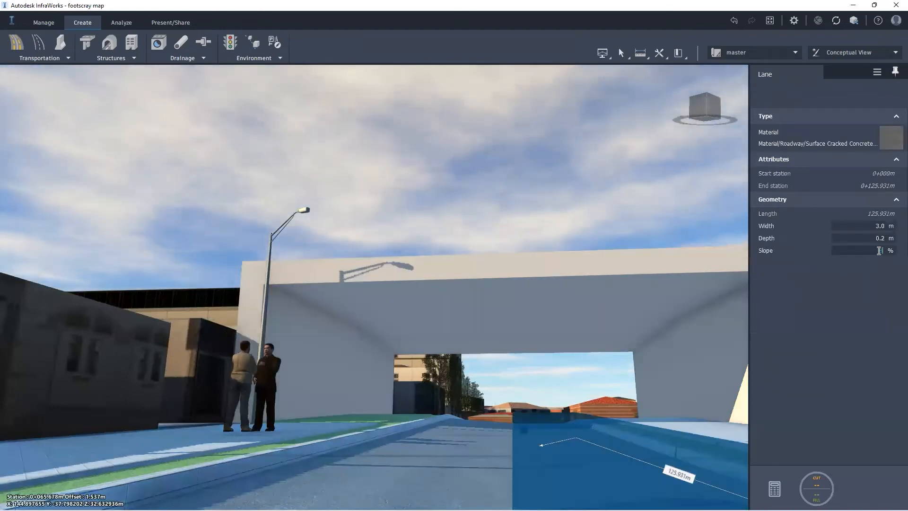
{"action": "type", "text": "8"}
{"action": "key", "text": "Return"}
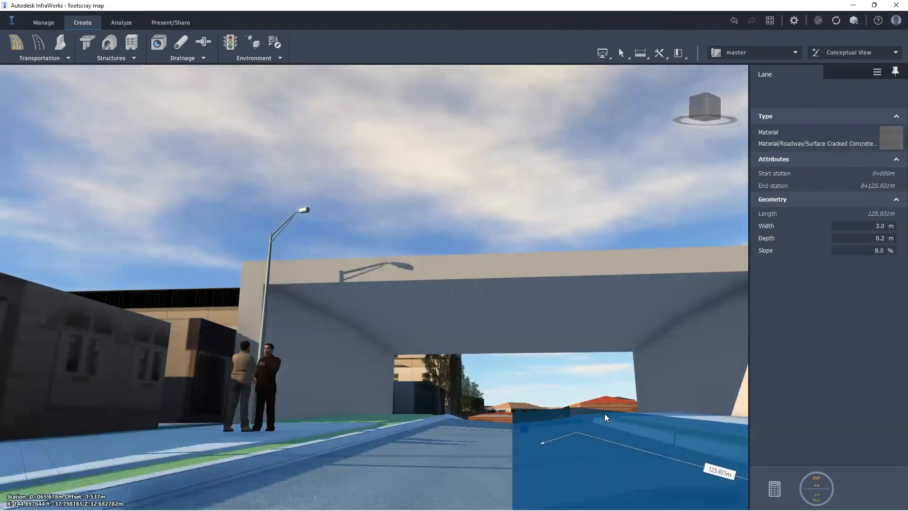
{"action": "key", "text": "Escape"}
{"action": "left_click_drag", "start_coordinate": [555, 447], "coordinate": [542, 442]}
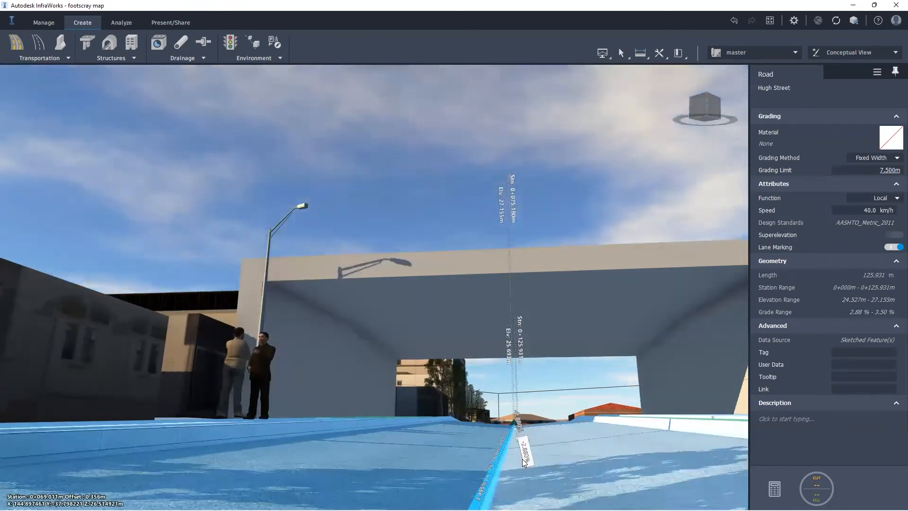
{"action": "key", "text": "Escape"}
{"action": "left_click", "coordinate": [532, 450]}
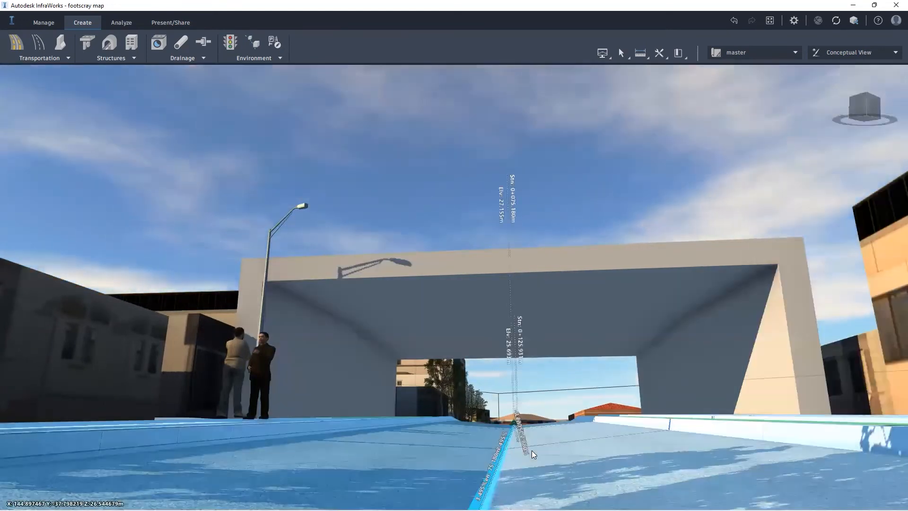
{"action": "key", "text": "Escape"}
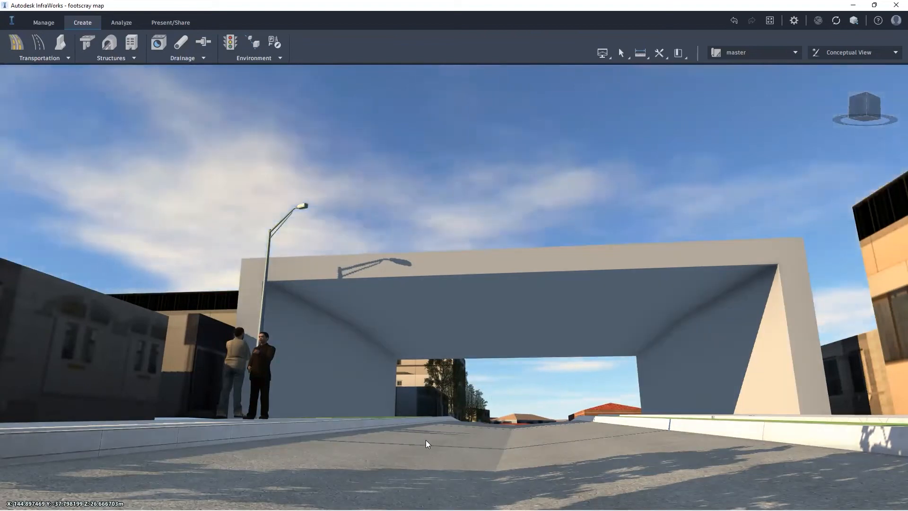
Set the slope of the Hugh Street lane nearest the standing people to -8%, and look over the regraded road
{"action": "left_click", "coordinate": [450, 434]}
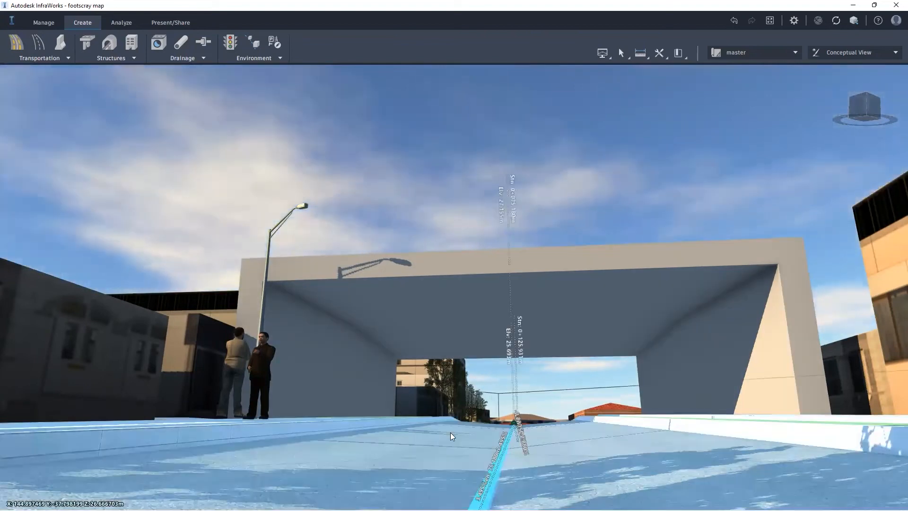
{"action": "left_click", "coordinate": [452, 436]}
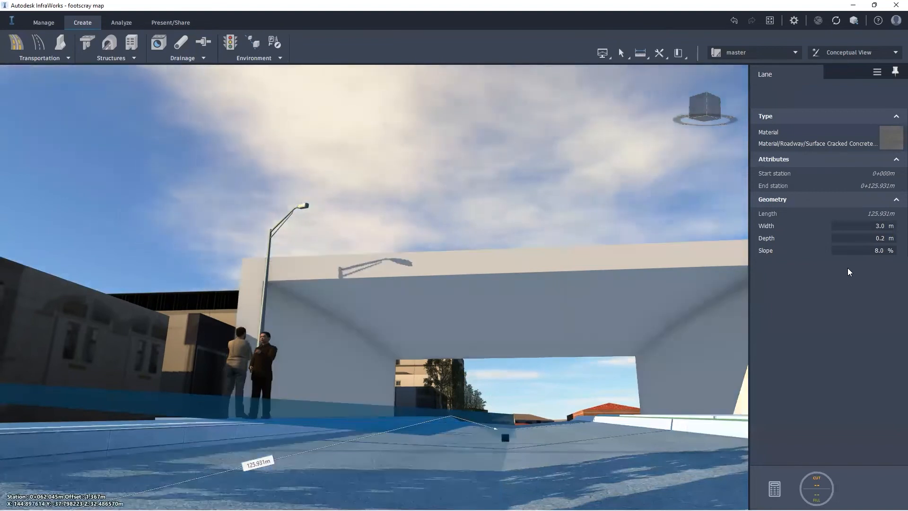
{"action": "left_click", "coordinate": [868, 250]}
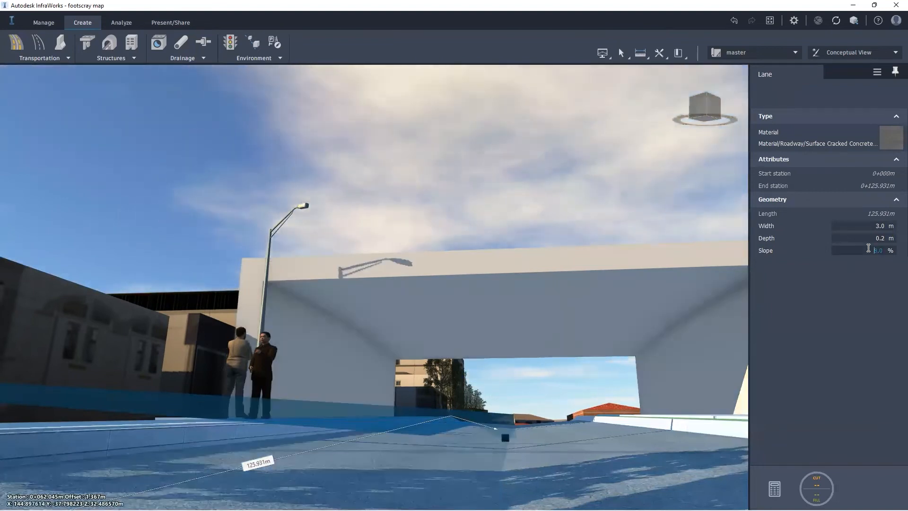
{"action": "type", "text": "-8.0"}
{"action": "key", "text": "Return"}
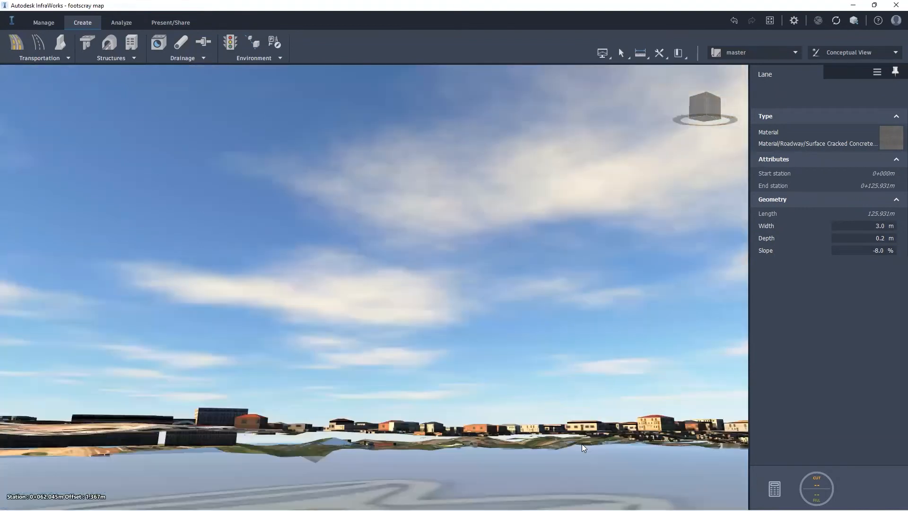
{"action": "scroll", "coordinate": [582, 444], "scroll_direction": "up", "scroll_amount": 10}
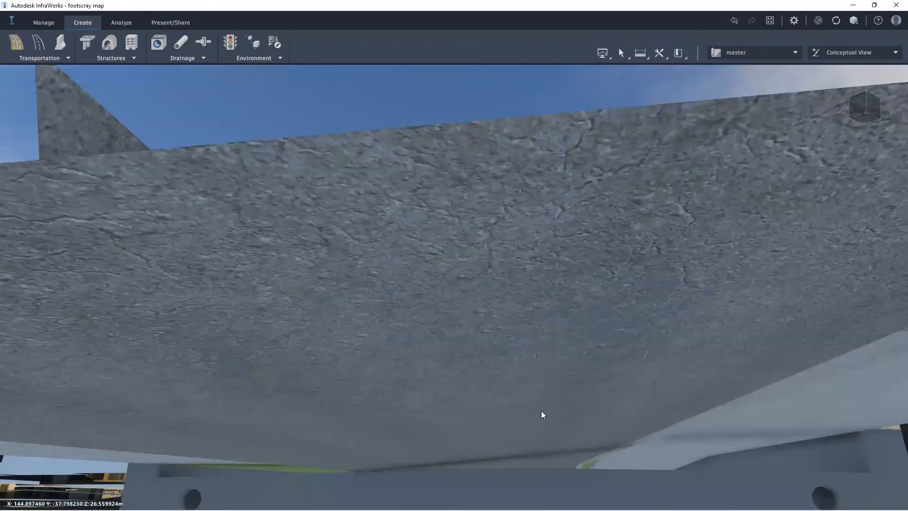
{"action": "scroll", "coordinate": [541, 412], "scroll_direction": "down", "scroll_amount": 5}
{"action": "left_click_drag", "start_coordinate": [504, 444], "coordinate": [493, 424]}
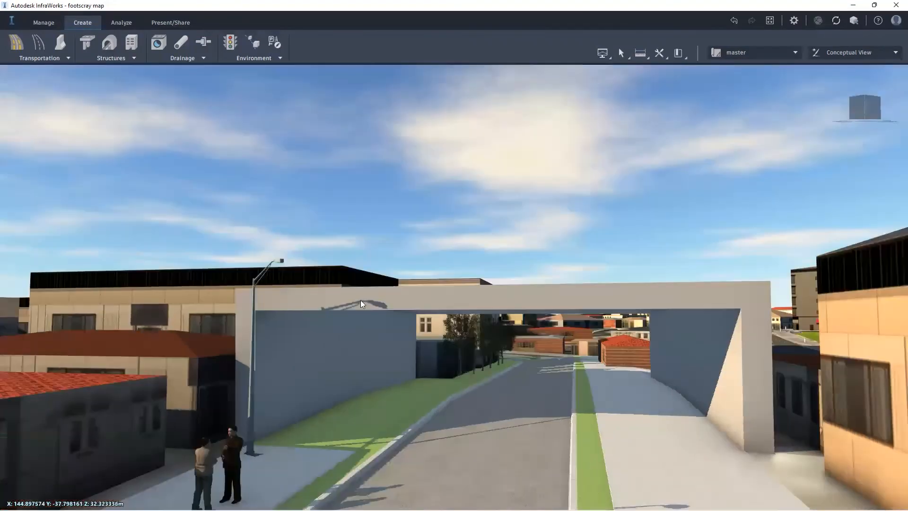
Place a Honda Accord from the vehicle styles as City Furniture on Hugh Street just in front of the tunnel opening
{"action": "left_click", "coordinate": [254, 59]}
{"action": "left_click", "coordinate": [249, 72]}
{"action": "scroll", "coordinate": [206, 238], "scroll_direction": "down", "scroll_amount": 5}
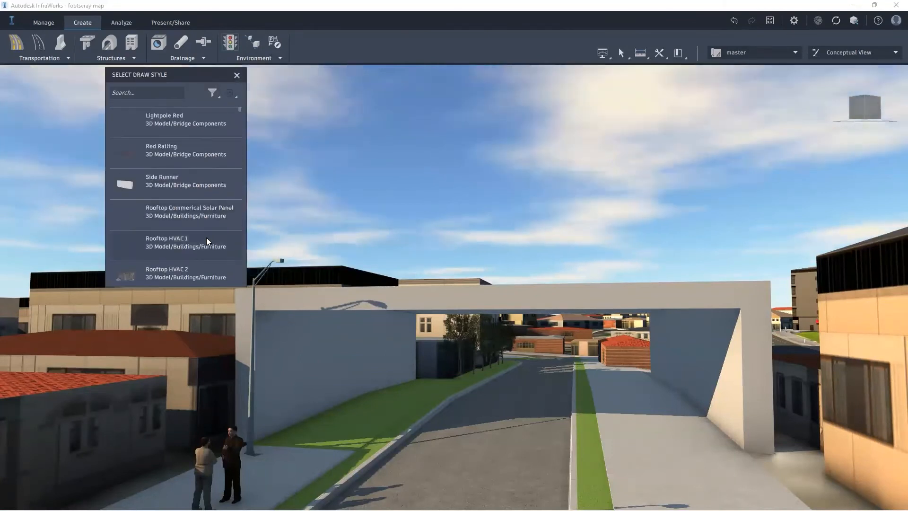
{"action": "scroll", "coordinate": [209, 233], "scroll_direction": "down", "scroll_amount": 15}
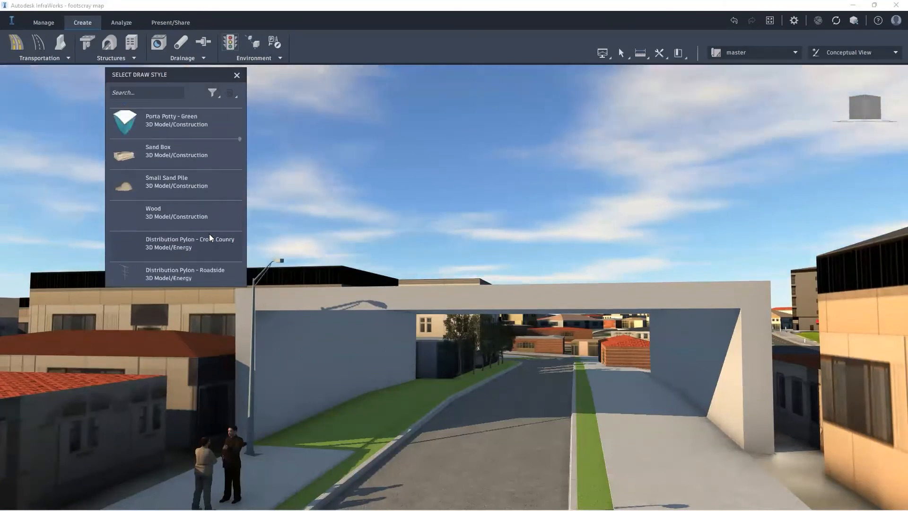
{"action": "left_click_drag", "start_coordinate": [239, 147], "coordinate": [240, 274]}
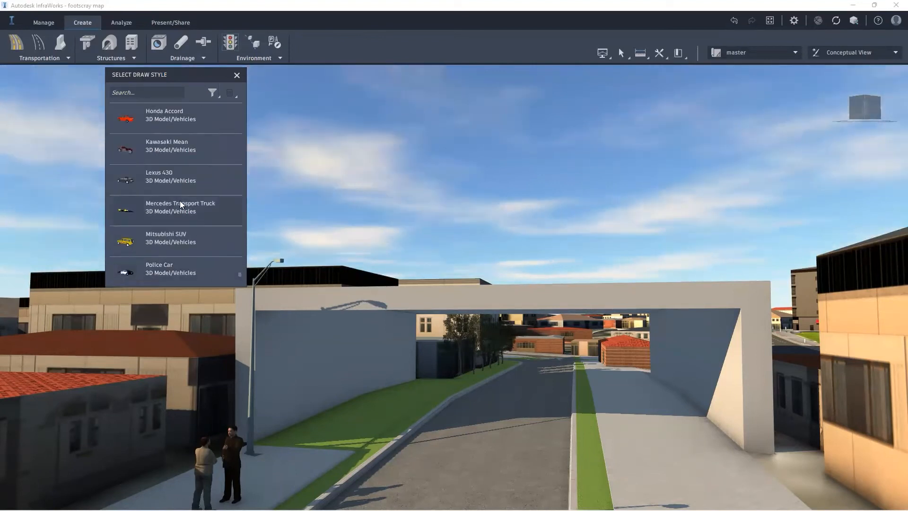
{"action": "left_click", "coordinate": [157, 123]}
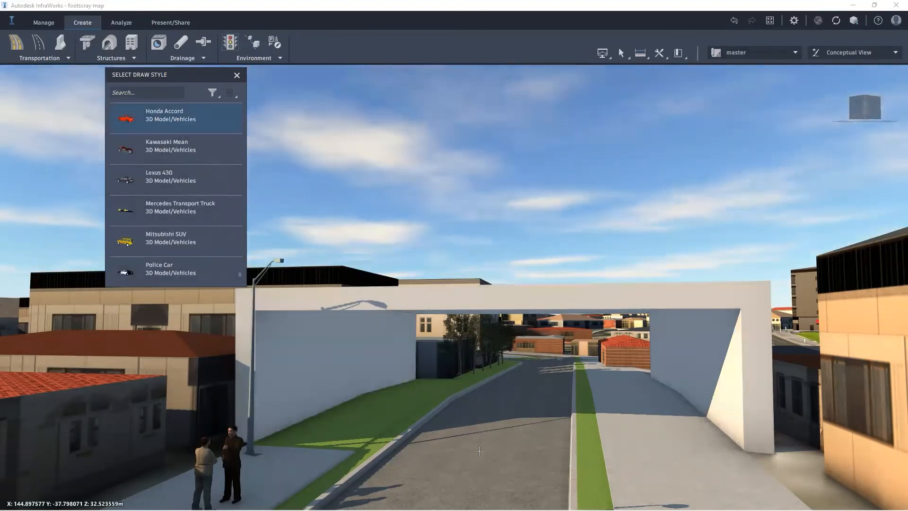
{"action": "left_click", "coordinate": [441, 455]}
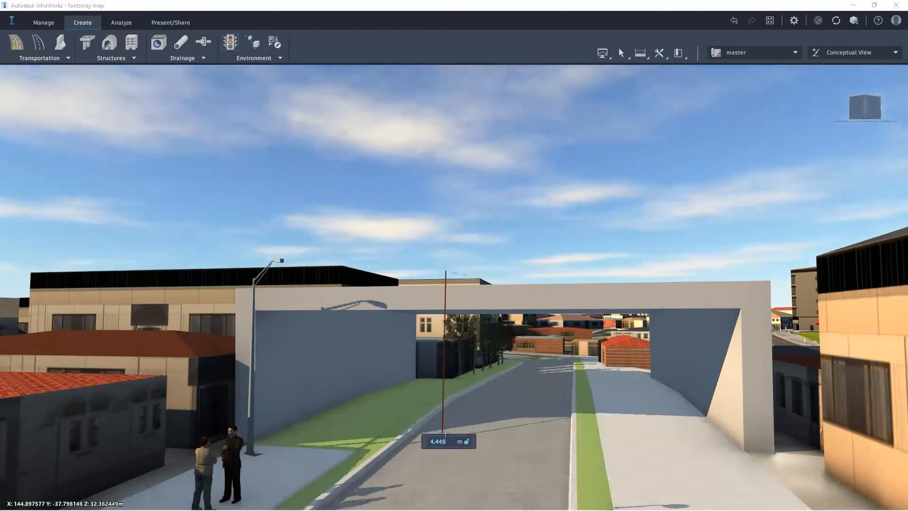
{"action": "scroll", "coordinate": [378, 411], "scroll_direction": "down", "scroll_amount": 3}
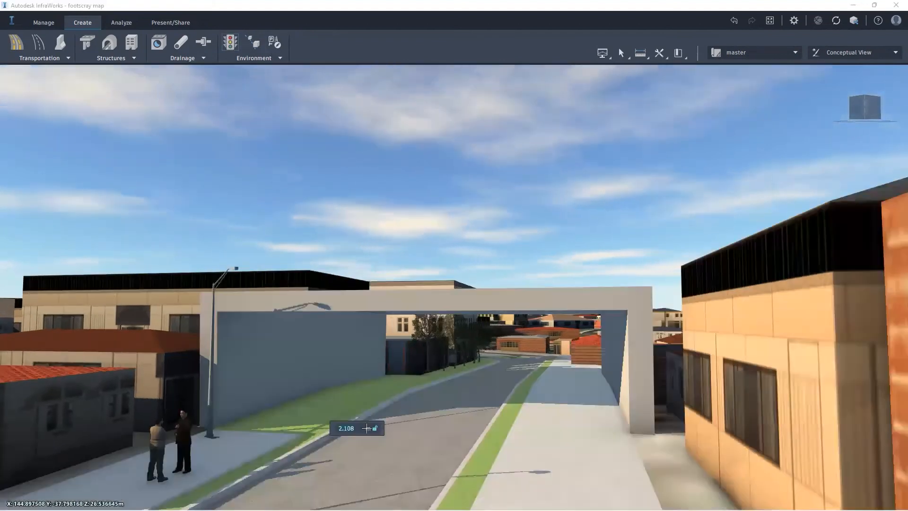
{"action": "left_click_drag", "start_coordinate": [298, 403], "coordinate": [245, 406]}
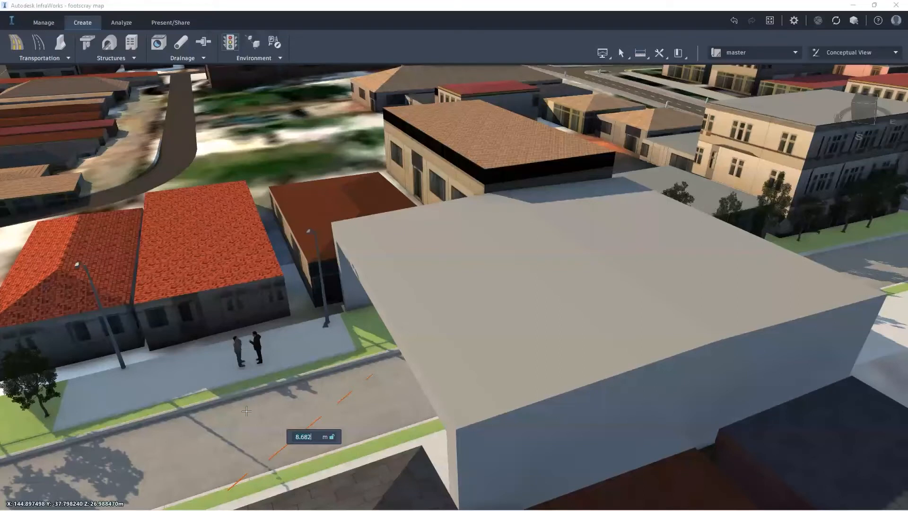
{"action": "scroll", "coordinate": [246, 411], "scroll_direction": "down", "scroll_amount": 2}
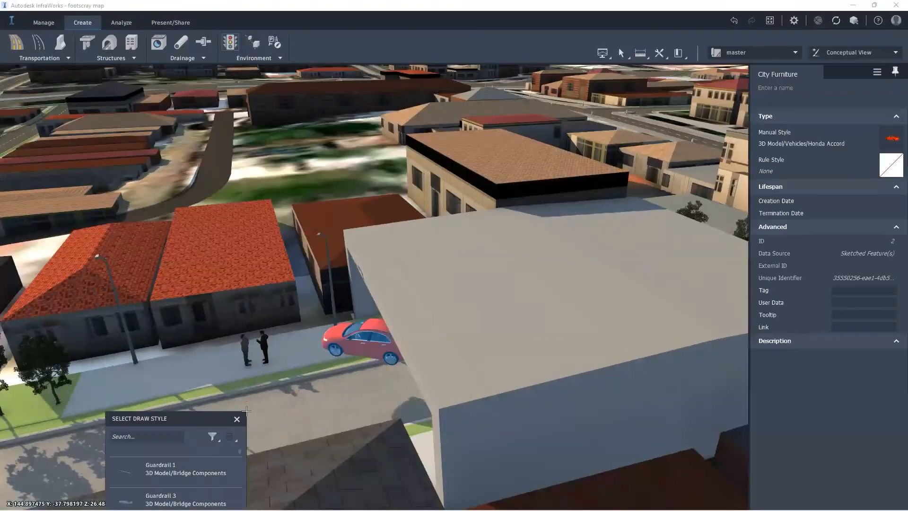
Examine the placed car at the tunnel opening from street-level and raised viewpoints, with the draw style list closed
{"action": "mouse_move", "coordinate": [395, 361]}
{"action": "left_mouse_down"}
{"action": "mouse_move", "coordinate": [549, 318]}
{"action": "mouse_move", "coordinate": [492, 370]}
{"action": "left_mouse_up"}
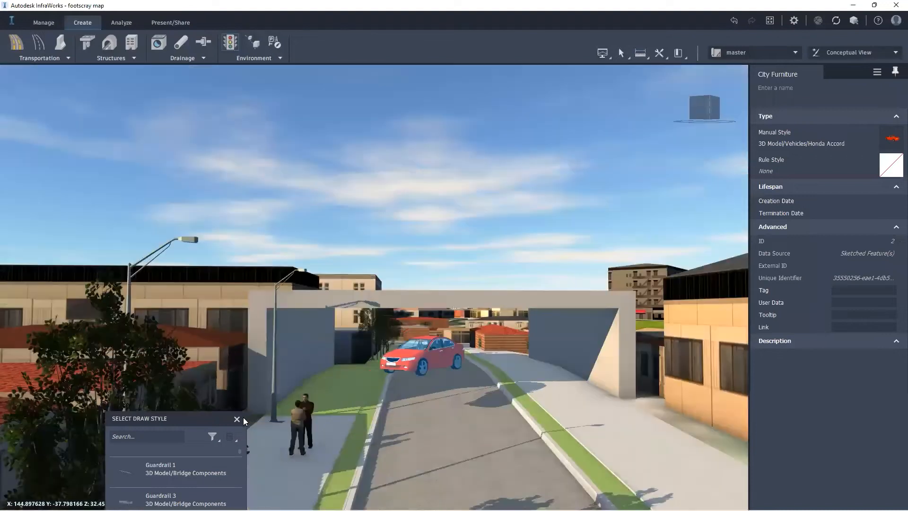
{"action": "left_click", "coordinate": [238, 419]}
{"action": "scroll", "coordinate": [389, 291], "scroll_direction": "down", "scroll_amount": 1}
{"action": "left_click_drag", "start_coordinate": [360, 436], "coordinate": [341, 426]}
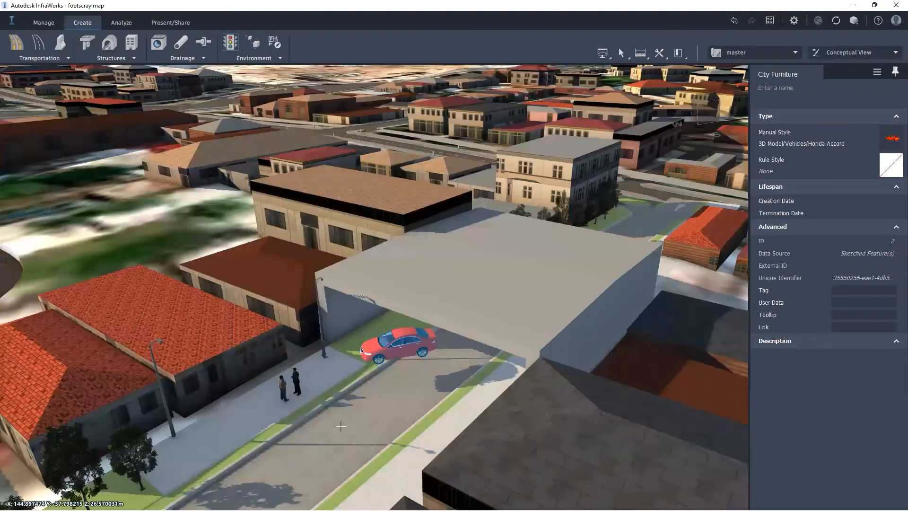
{"action": "left_click_drag", "start_coordinate": [392, 388], "coordinate": [427, 344]}
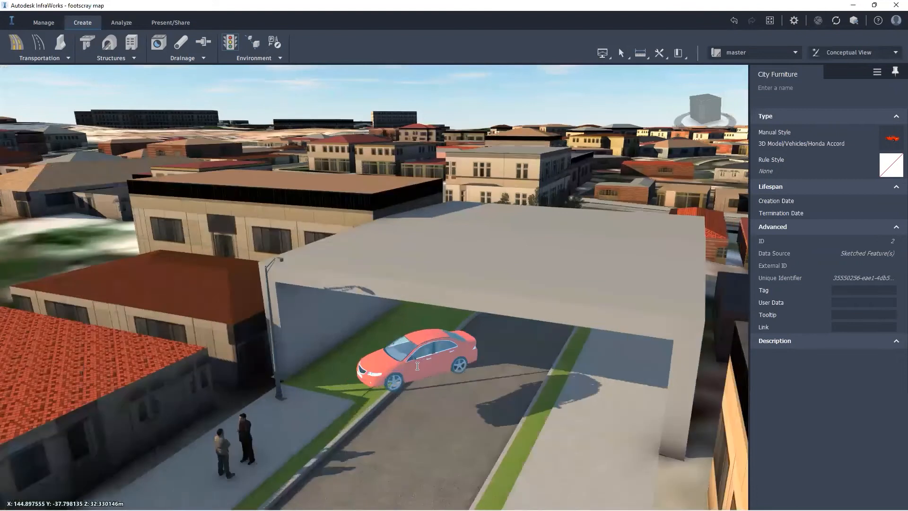
Move the Honda Accord onto the Hugh Street lane nearest the standing people and rotate it about 31.5° around Z to follow the road
{"action": "left_click", "coordinate": [415, 364]}
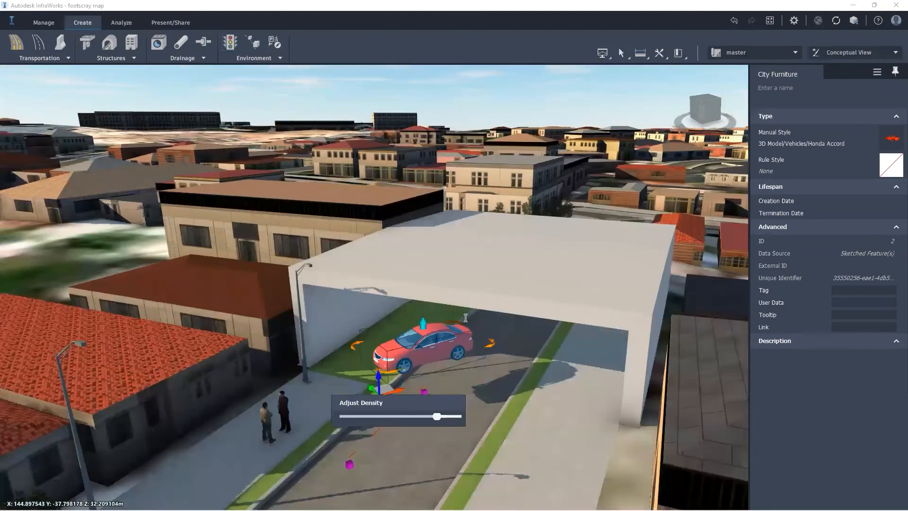
{"action": "scroll", "coordinate": [411, 372], "scroll_direction": "down", "scroll_amount": 1}
{"action": "left_click_drag", "start_coordinate": [393, 359], "coordinate": [396, 390]}
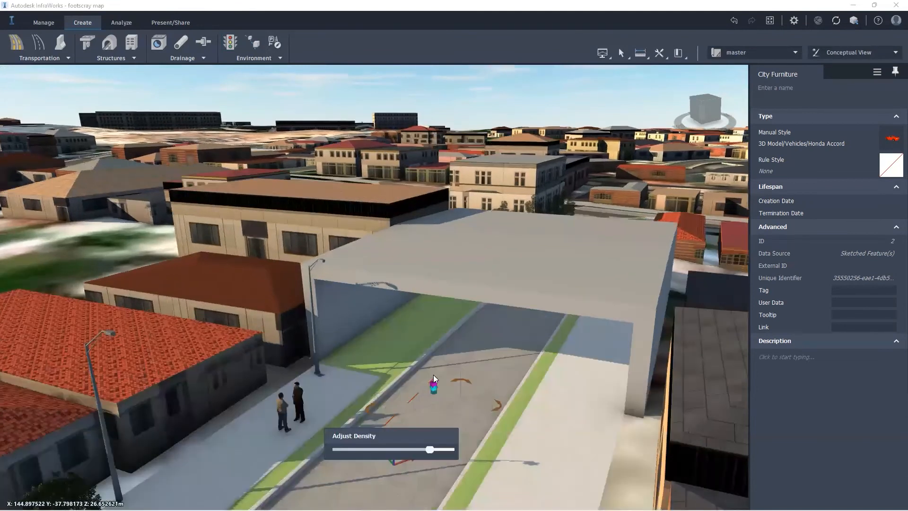
{"action": "scroll", "coordinate": [453, 363], "scroll_direction": "up", "scroll_amount": 2}
{"action": "left_click_drag", "start_coordinate": [453, 362], "coordinate": [408, 431]}
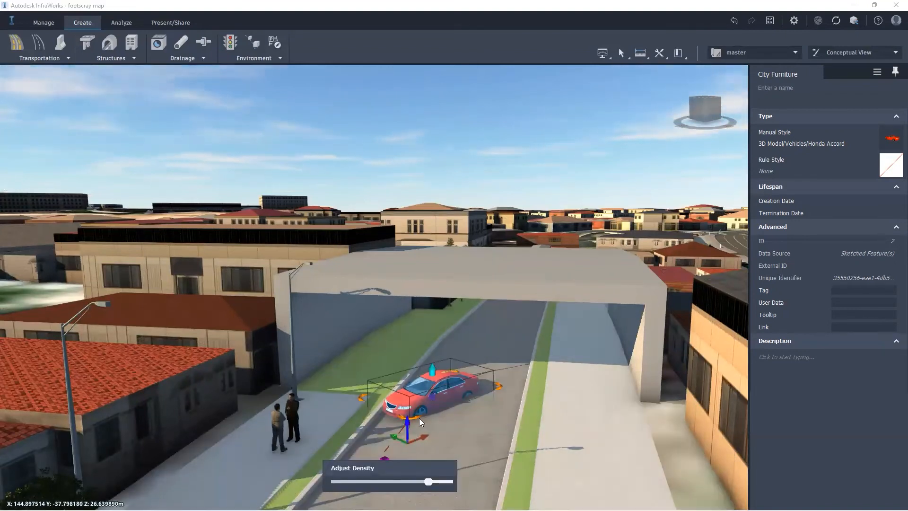
{"action": "left_click_drag", "start_coordinate": [410, 417], "coordinate": [436, 453]}
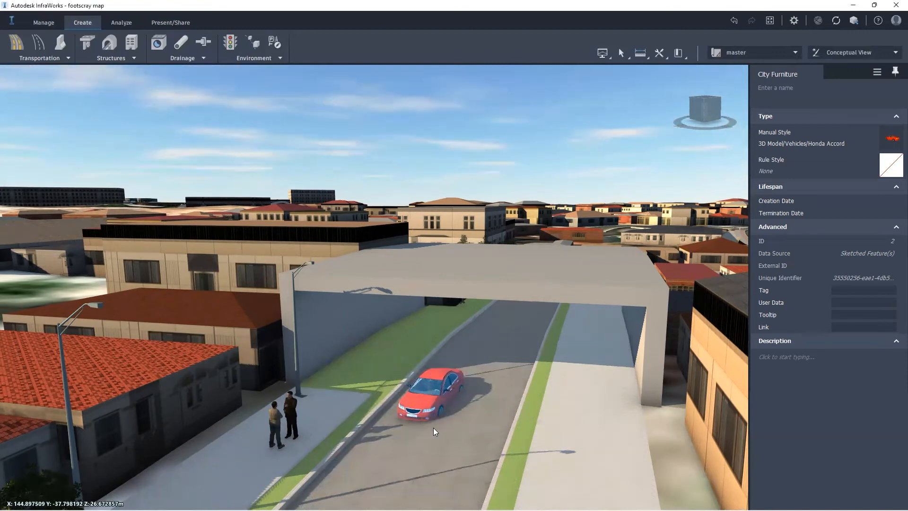
{"action": "scroll", "coordinate": [433, 432], "scroll_direction": "up", "scroll_amount": 2}
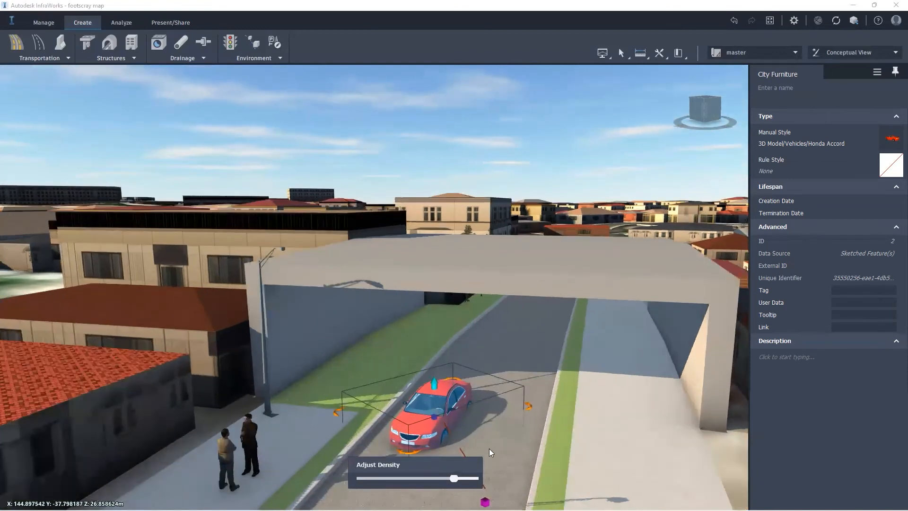
{"action": "left_click", "coordinate": [530, 431]}
{"action": "left_click_drag", "start_coordinate": [508, 428], "coordinate": [497, 339]}
{"action": "key", "text": "Escape"}
Examine how the car sits on the sloped lane from street-level and raised viewpoints
{"action": "scroll", "coordinate": [433, 453], "scroll_direction": "down", "scroll_amount": 2}
{"action": "scroll", "coordinate": [435, 441], "scroll_direction": "up", "scroll_amount": 1}
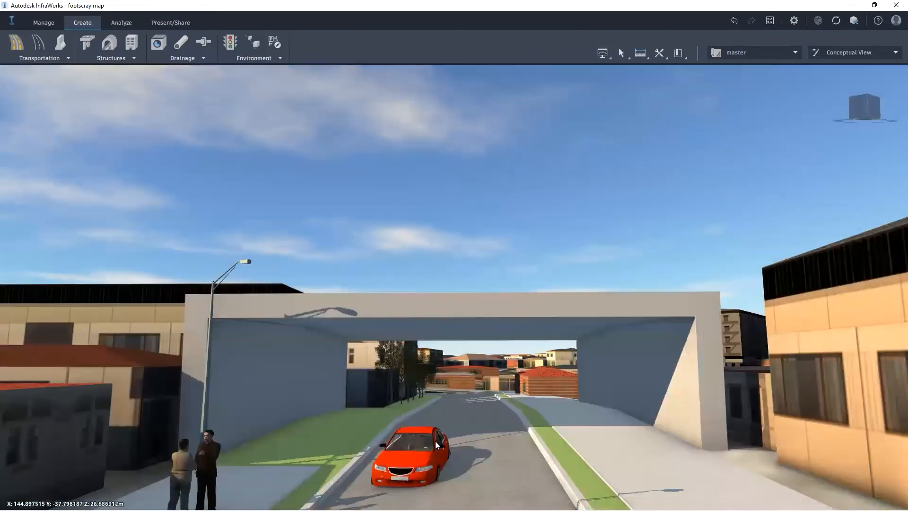
{"action": "left_click_drag", "start_coordinate": [435, 441], "coordinate": [393, 341]}
{"action": "scroll", "coordinate": [388, 329], "scroll_direction": "down", "scroll_amount": 2}
{"action": "left_click_drag", "start_coordinate": [415, 473], "coordinate": [407, 506]}
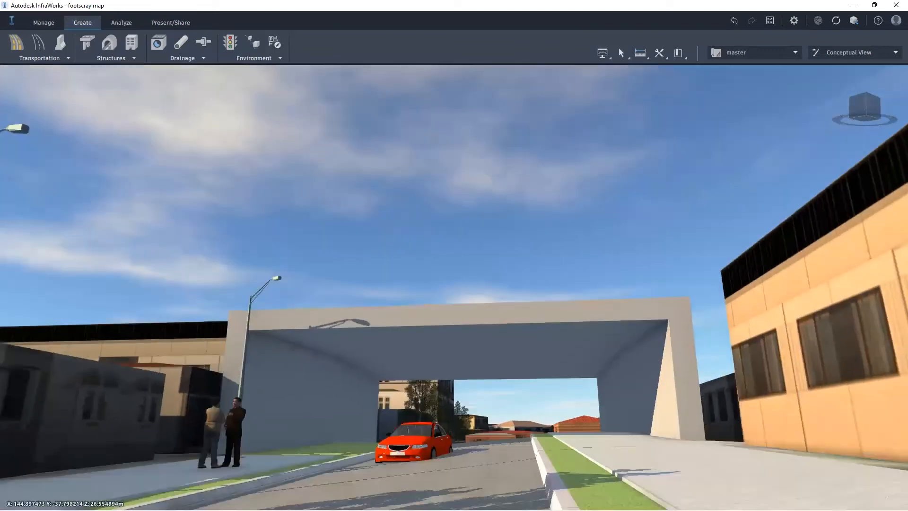
{"action": "scroll", "coordinate": [453, 421], "scroll_direction": "down", "scroll_amount": 2}
{"action": "left_click_drag", "start_coordinate": [507, 435], "coordinate": [408, 409]}
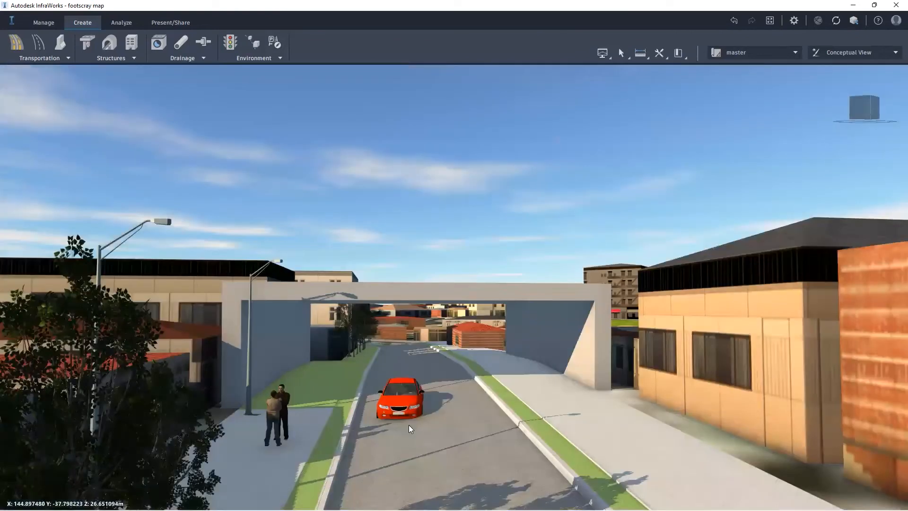
{"action": "scroll", "coordinate": [409, 426], "scroll_direction": "up", "scroll_amount": 1}
Select the car in front of the tunnel and open its full property list
{"action": "left_click", "coordinate": [407, 433]}
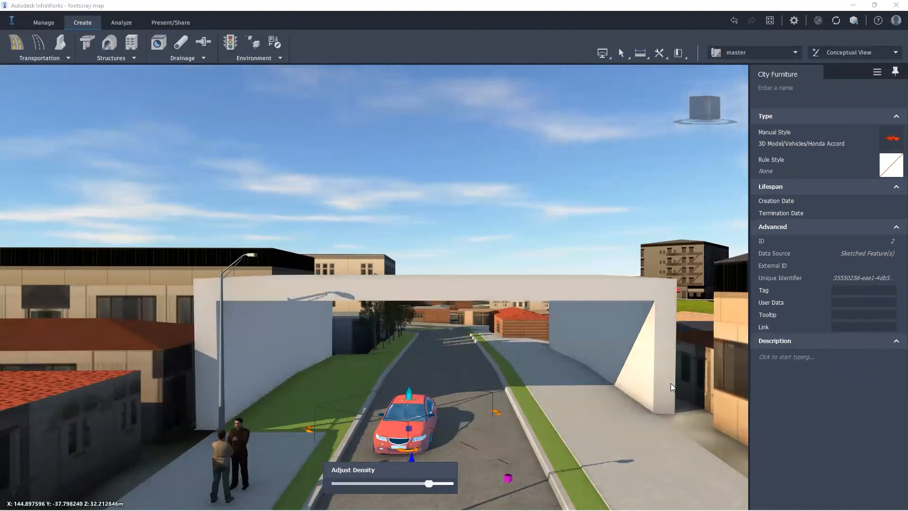
{"action": "left_click_drag", "start_coordinate": [464, 492], "coordinate": [441, 321]}
{"action": "scroll", "coordinate": [399, 303], "scroll_direction": "down", "scroll_amount": 2}
{"action": "scroll", "coordinate": [474, 449], "scroll_direction": "up", "scroll_amount": 1}
{"action": "scroll", "coordinate": [436, 278], "scroll_direction": "down", "scroll_amount": 2}
{"action": "scroll", "coordinate": [425, 410], "scroll_direction": "down", "scroll_amount": 2}
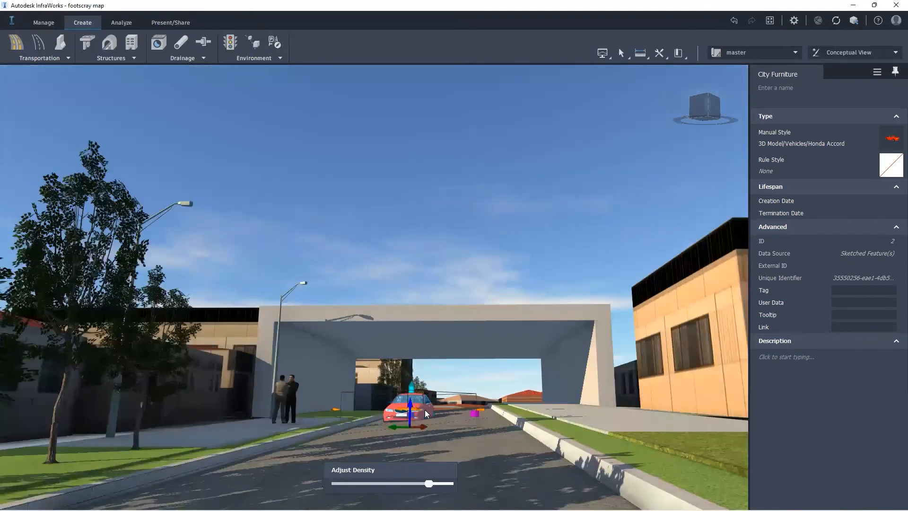
{"action": "scroll", "coordinate": [420, 431], "scroll_direction": "up", "scroll_amount": 1}
{"action": "right_click", "coordinate": [421, 432]}
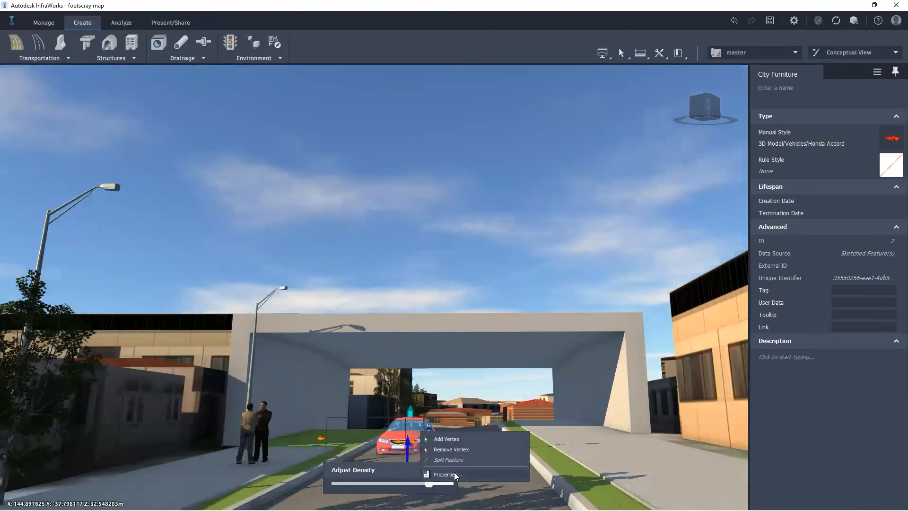
{"action": "left_click", "coordinate": [447, 474]}
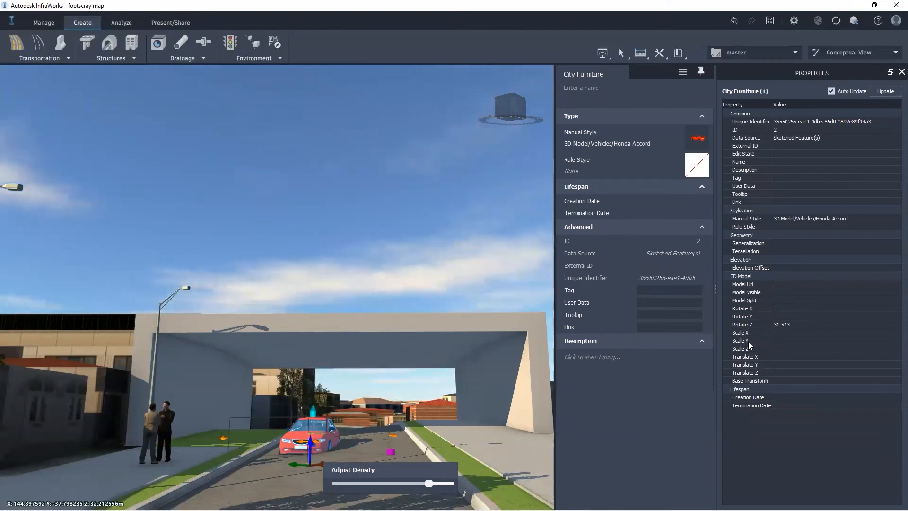
Set the car's Rotate X value to 10 and check its tilt against the road
{"action": "left_click", "coordinate": [776, 308]}
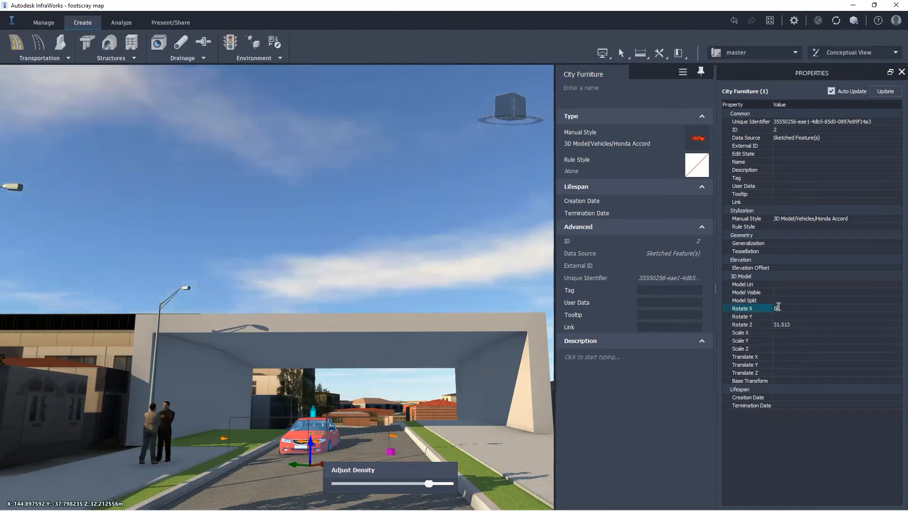
{"action": "type", "text": "3"}
{"action": "key", "text": "BackSpace"}
{"action": "type", "text": "1"}
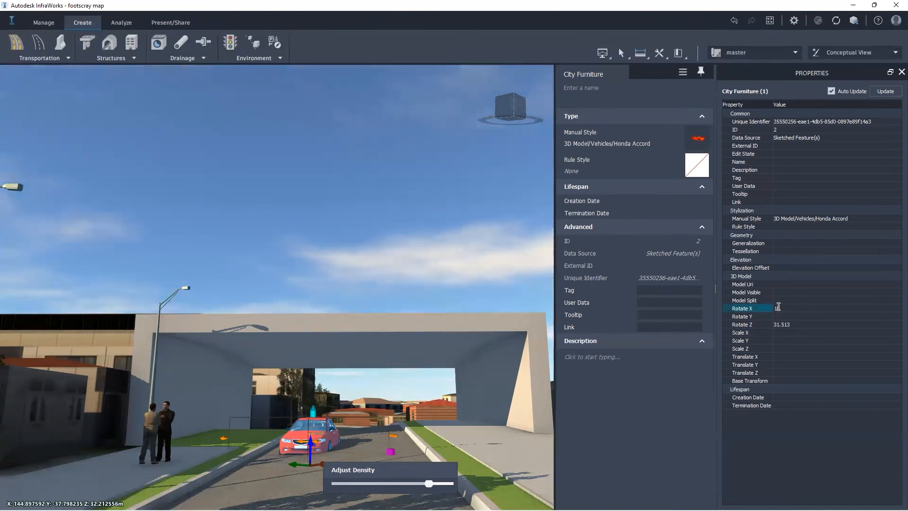
{"action": "type", "text": "0"}
{"action": "key", "text": "Return"}
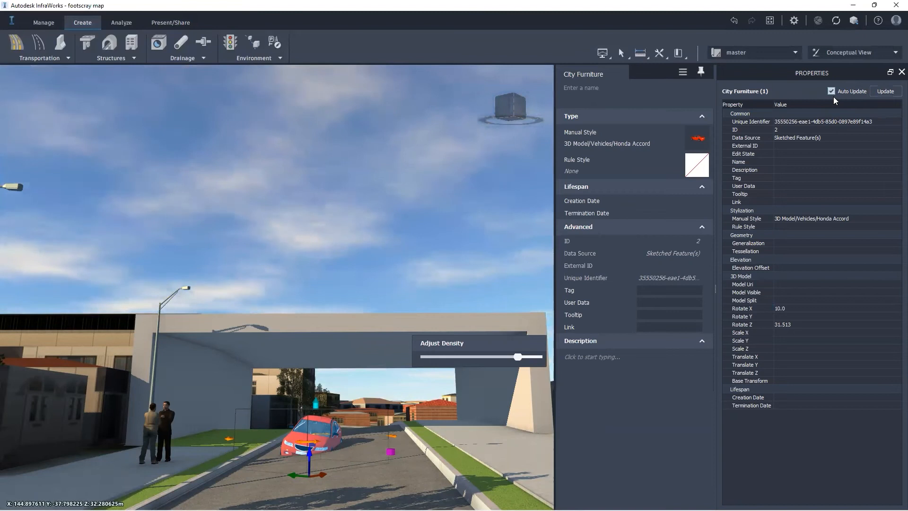
{"action": "left_click_drag", "start_coordinate": [326, 465], "coordinate": [371, 413]}
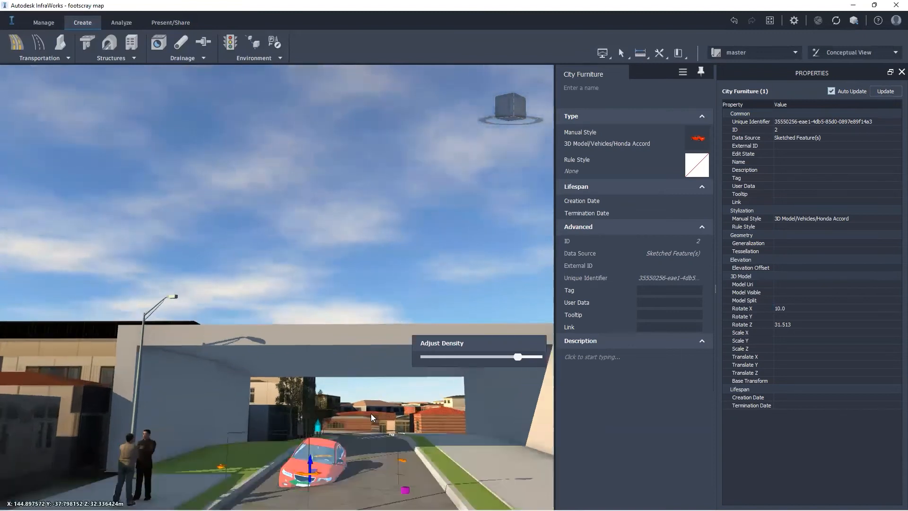
{"action": "scroll", "coordinate": [531, 297], "scroll_direction": "down", "scroll_amount": 3}
{"action": "scroll", "coordinate": [352, 469], "scroll_direction": "up", "scroll_amount": 2}
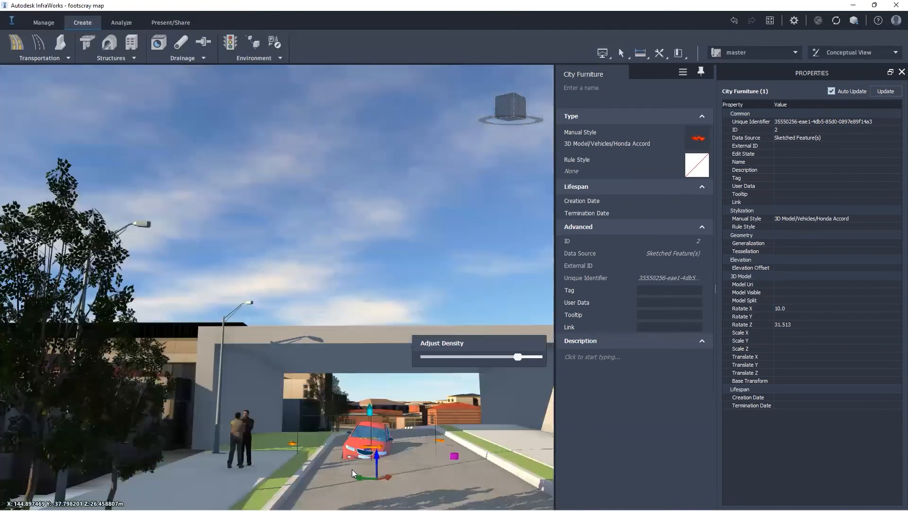
Scale the car up uniformly with its scale handle, ending at a factor of about 1.132
{"action": "left_click_drag", "start_coordinate": [351, 469], "coordinate": [396, 489]}
{"action": "mouse_move", "coordinate": [383, 451]}
{"action": "left_mouse_down"}
{"action": "mouse_move", "coordinate": [384, 487]}
{"action": "mouse_move", "coordinate": [384, 434]}
{"action": "left_mouse_up"}
{"action": "scroll", "coordinate": [373, 332], "scroll_direction": "down", "scroll_amount": 3}
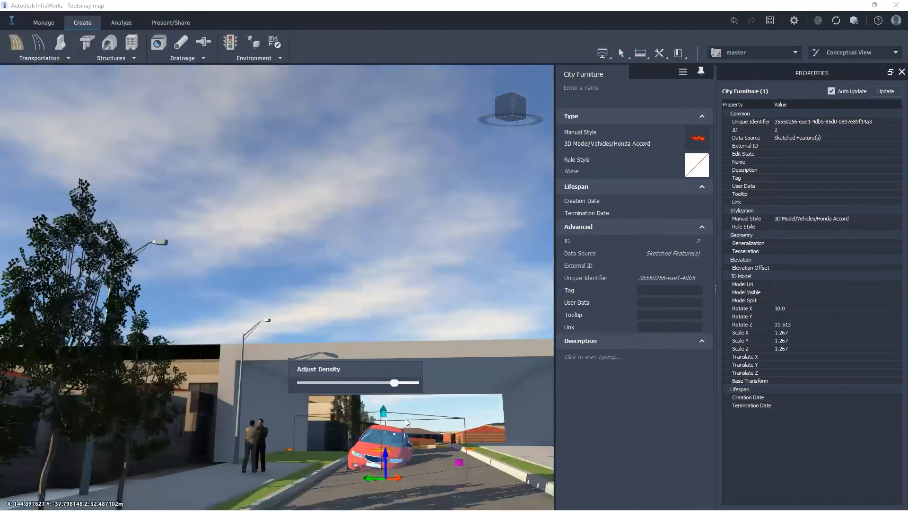
{"action": "mouse_move", "coordinate": [387, 417]}
{"action": "left_click_drag", "start_coordinate": [386, 417], "coordinate": [385, 425]}
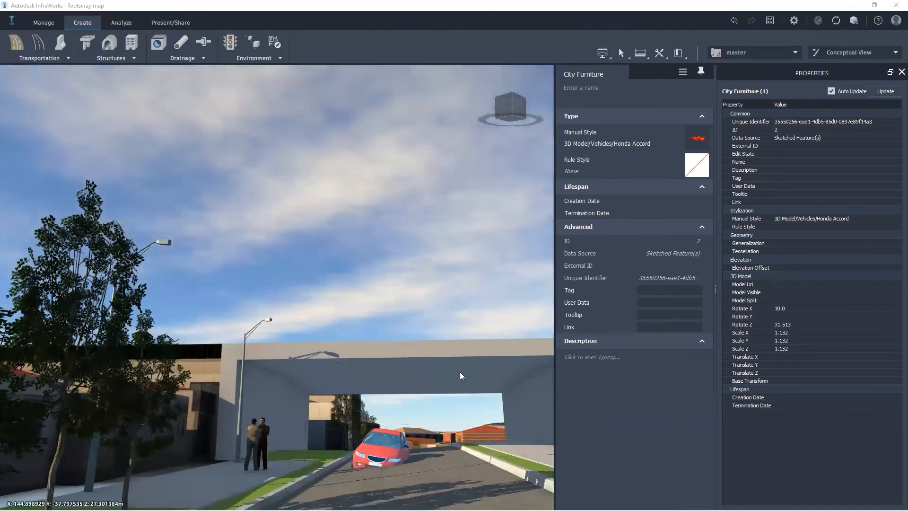
Set the car's Rotate X value to -10
{"action": "scroll", "coordinate": [460, 371], "scroll_direction": "down", "scroll_amount": 1}
{"action": "left_click_drag", "start_coordinate": [453, 387], "coordinate": [388, 320]}
{"action": "left_click_drag", "start_coordinate": [449, 468], "coordinate": [403, 459]}
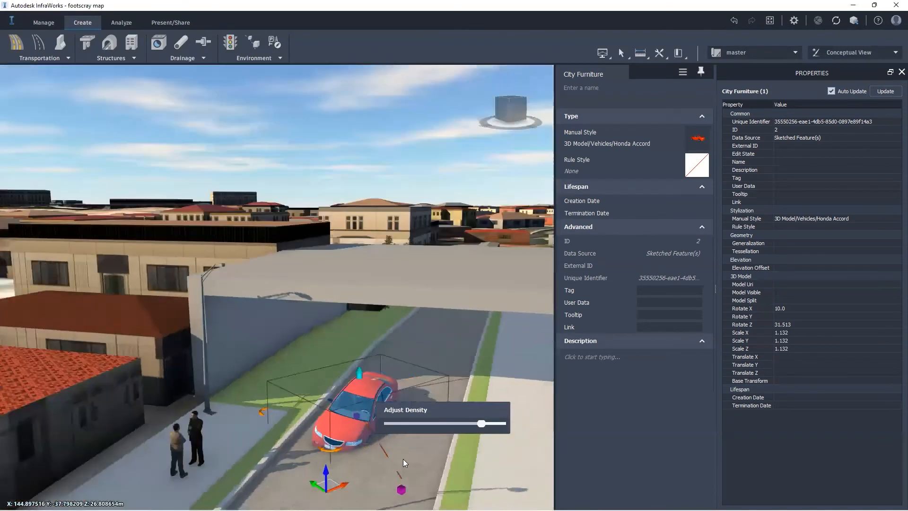
{"action": "left_click", "coordinate": [793, 310]}
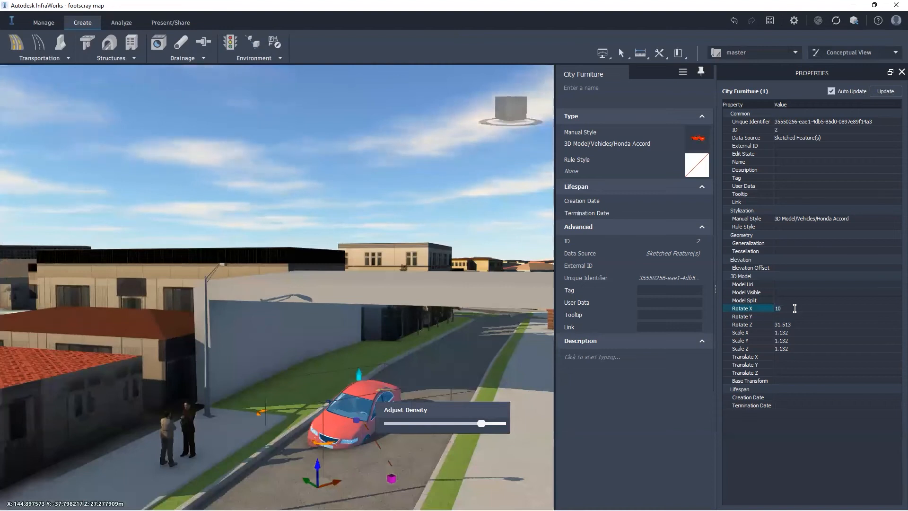
{"action": "key", "text": "Return"}
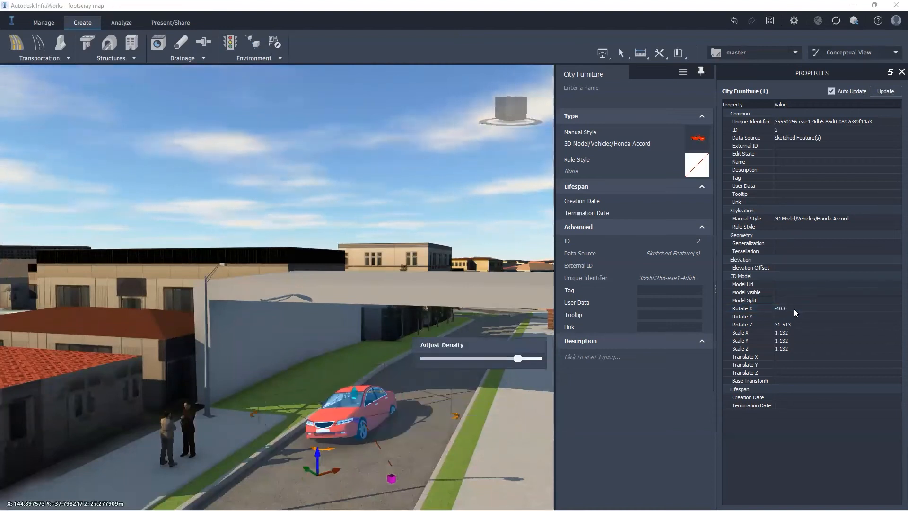
Set both the Rotate X and Rotate Y values of the car to -5
{"action": "left_click", "coordinate": [794, 308]}
{"action": "key", "text": "BackSpace"}
{"action": "key", "text": "BackSpace"}
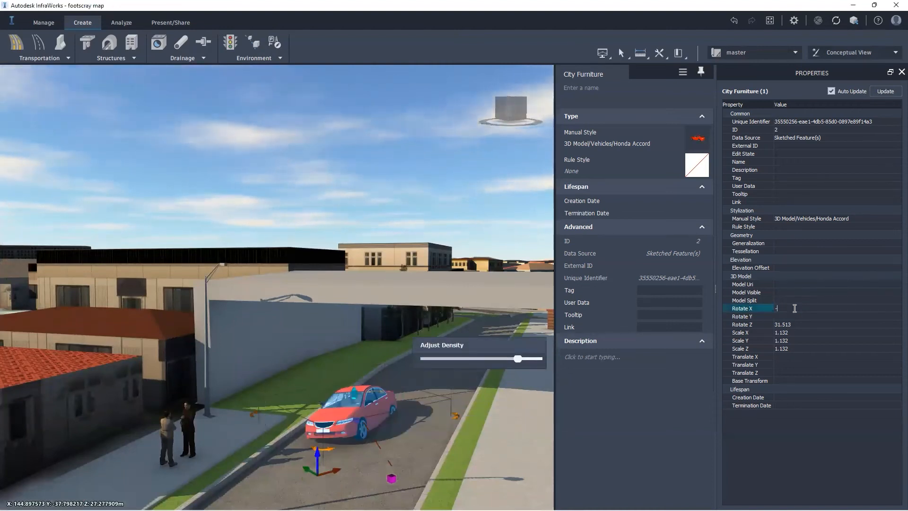
{"action": "type", "text": "5"}
{"action": "key", "text": "Return"}
{"action": "left_click", "coordinate": [783, 316]}
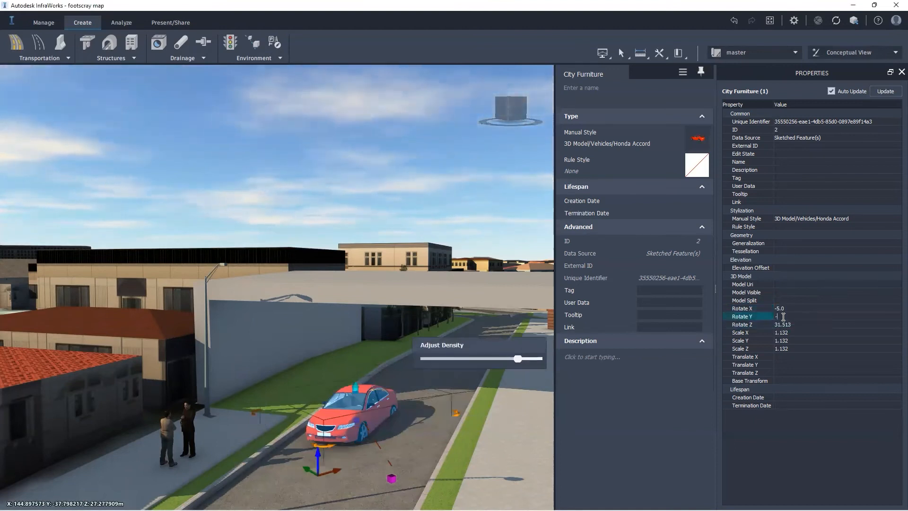
{"action": "type", "text": "-5"}
{"action": "key", "text": "Return"}
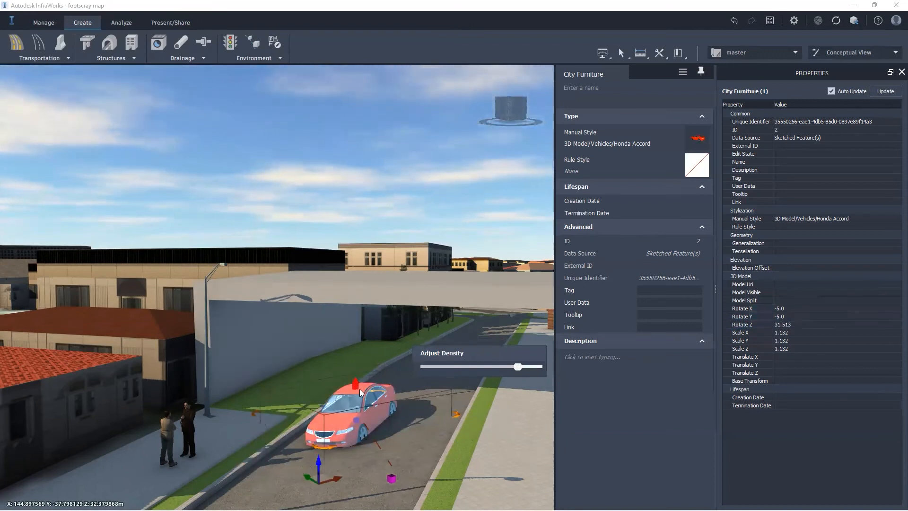
Scale the car down to a factor of about 1.089 and raise it about 0.25 m
{"action": "left_click_drag", "start_coordinate": [357, 383], "coordinate": [357, 391]}
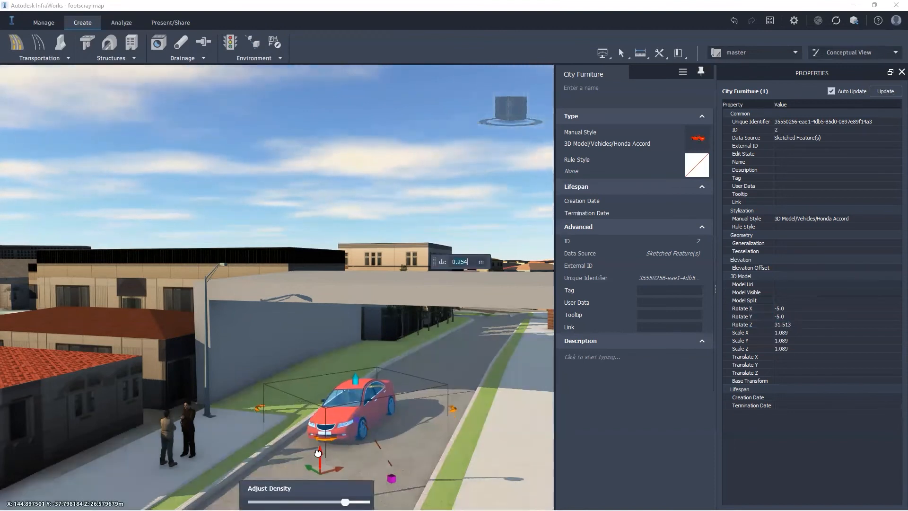
{"action": "left_click", "coordinate": [337, 446]}
{"action": "mouse_move", "coordinate": [399, 404]}
{"action": "left_mouse_down"}
{"action": "mouse_move", "coordinate": [432, 382]}
{"action": "mouse_move", "coordinate": [395, 406]}
{"action": "left_mouse_up"}
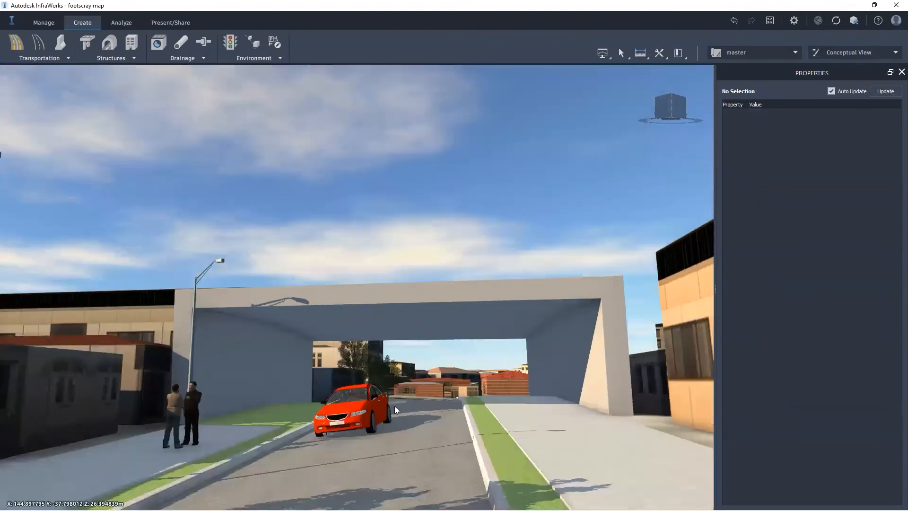
Examine the tilted car on the road from street-level and raised viewpoints, leaving Hugh Street deselected
{"action": "left_click", "coordinate": [396, 400]}
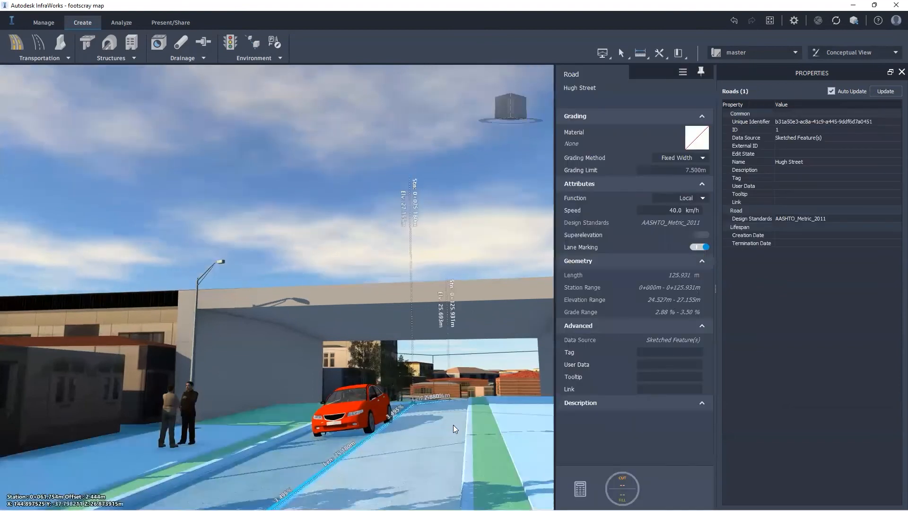
{"action": "mouse_move", "coordinate": [428, 430]}
{"action": "left_mouse_down"}
{"action": "mouse_move", "coordinate": [367, 400]}
{"action": "mouse_move", "coordinate": [420, 416]}
{"action": "left_mouse_up"}
{"action": "key", "text": "Escape"}
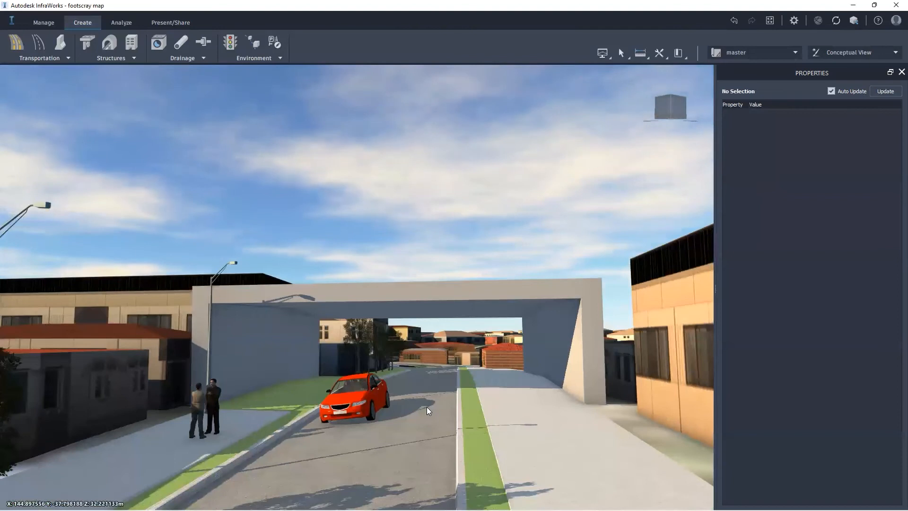
{"action": "left_click_drag", "start_coordinate": [427, 407], "coordinate": [445, 313]}
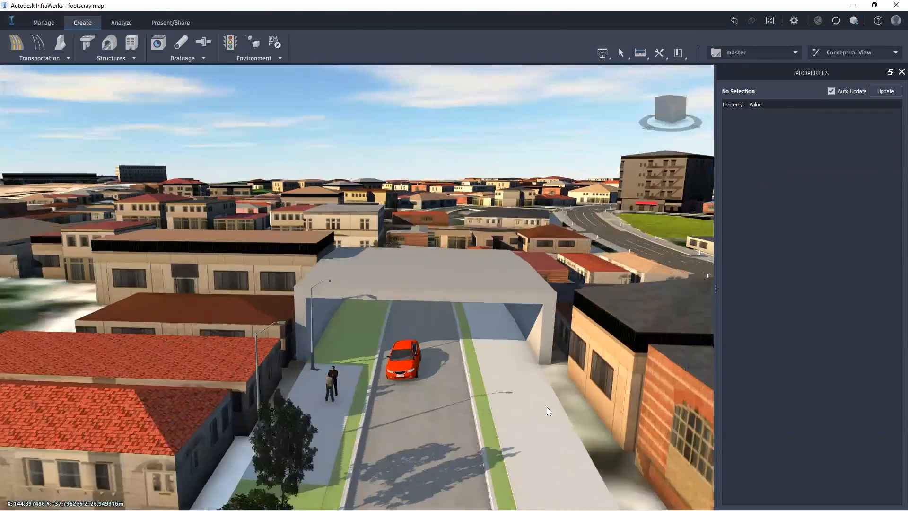
{"action": "left_click", "coordinate": [547, 406]}
{"action": "key", "text": "Escape"}
{"action": "scroll", "coordinate": [187, 348], "scroll_direction": "down", "scroll_amount": 1}
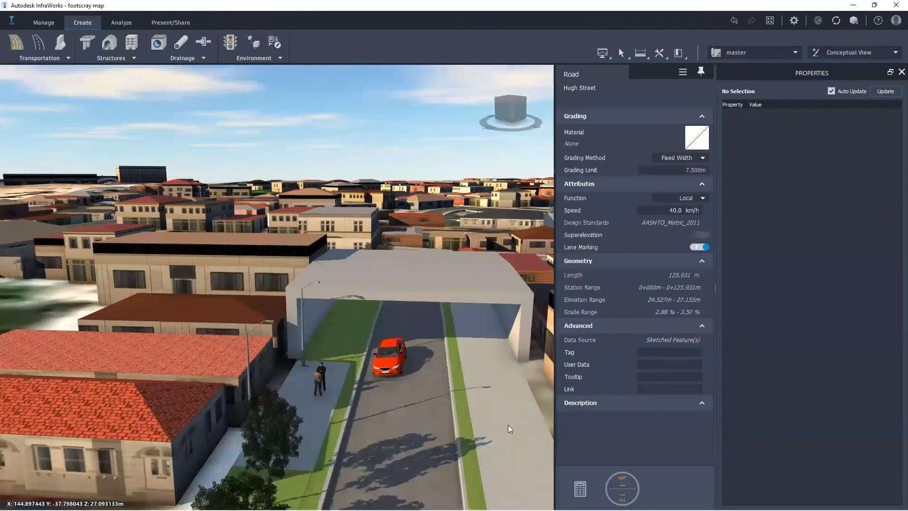
{"action": "scroll", "coordinate": [462, 432], "scroll_direction": "up", "scroll_amount": 1}
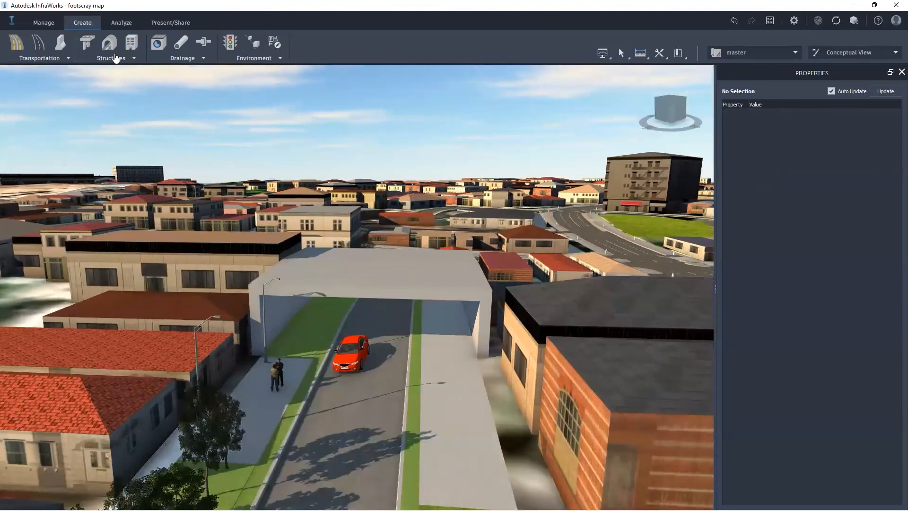
Draw a Green Barrier about 10 m long along the concrete footpath across the road from the two people, and close the object properties
{"action": "left_click", "coordinate": [28, 59]}
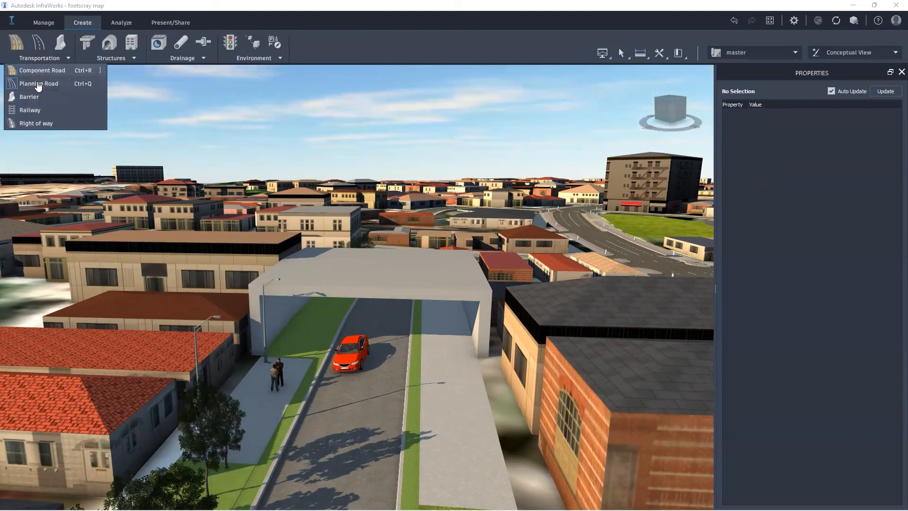
{"action": "left_click", "coordinate": [29, 96]}
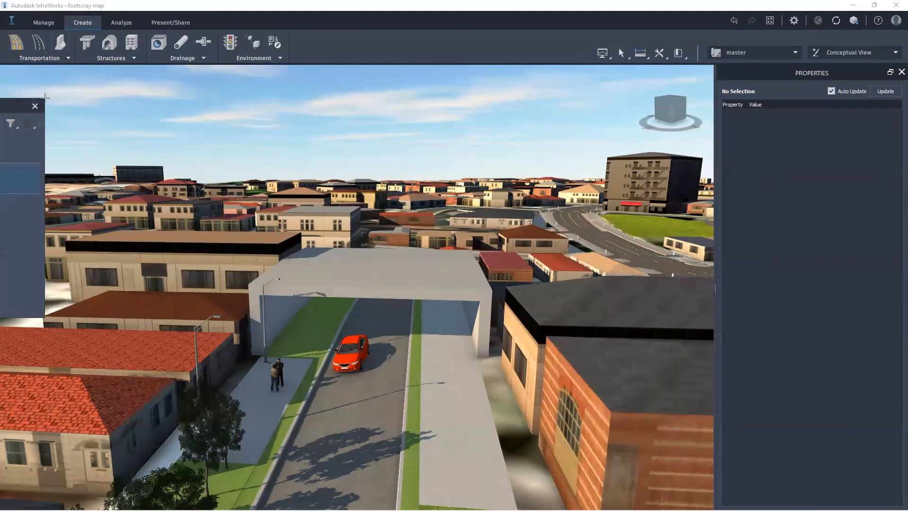
{"action": "left_click_drag", "start_coordinate": [117, 113], "coordinate": [246, 114]}
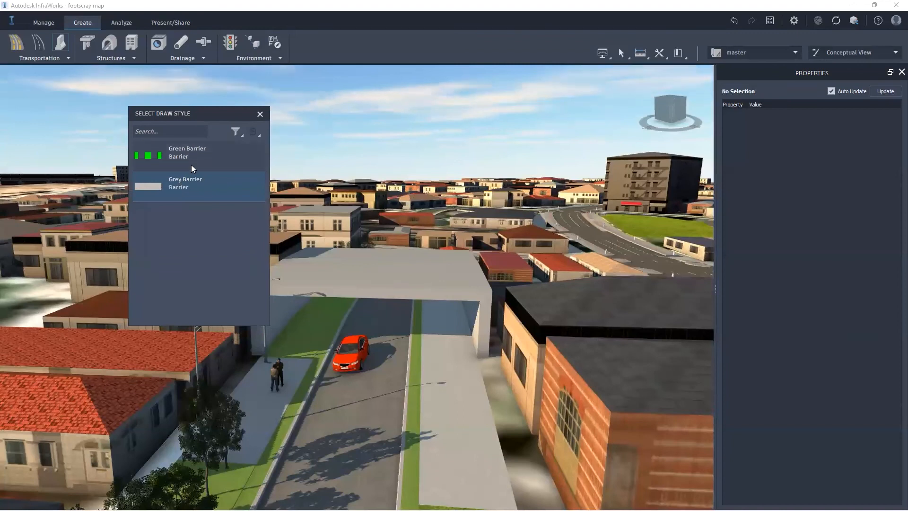
{"action": "left_click", "coordinate": [204, 153]}
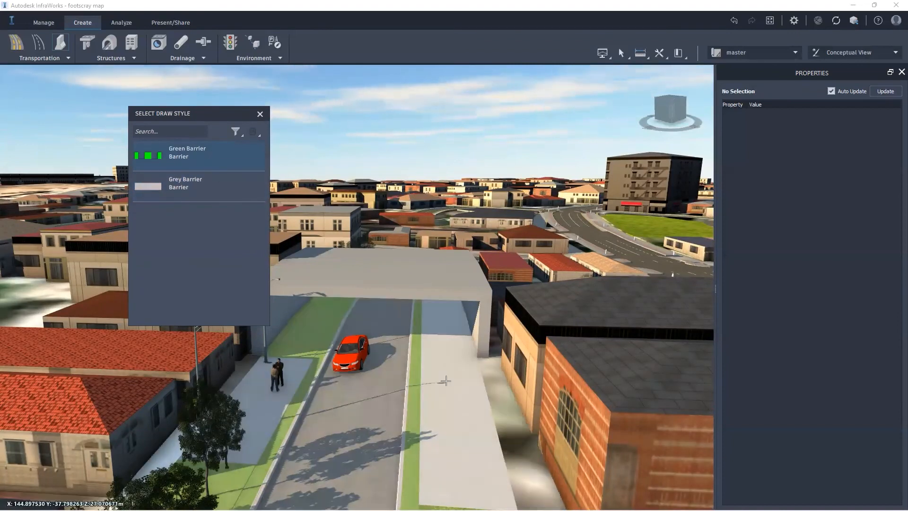
{"action": "left_click", "coordinate": [450, 370]}
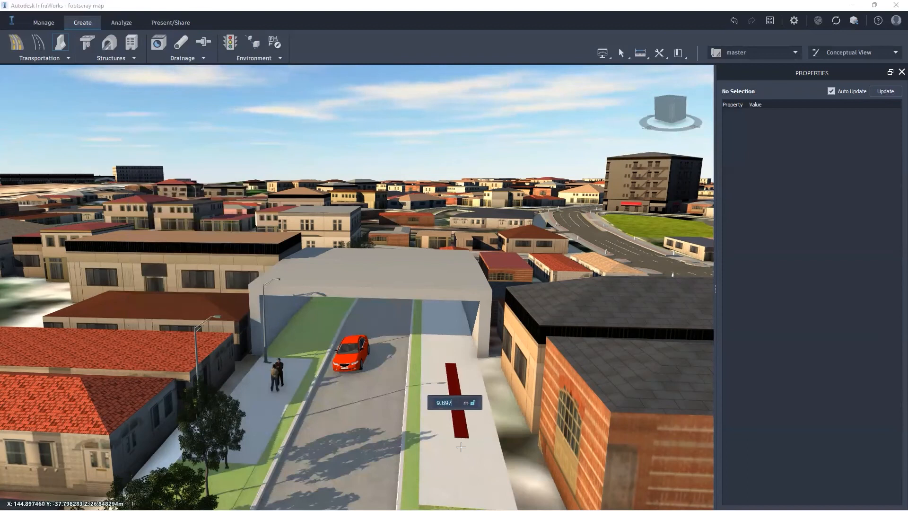
{"action": "key", "text": "Return"}
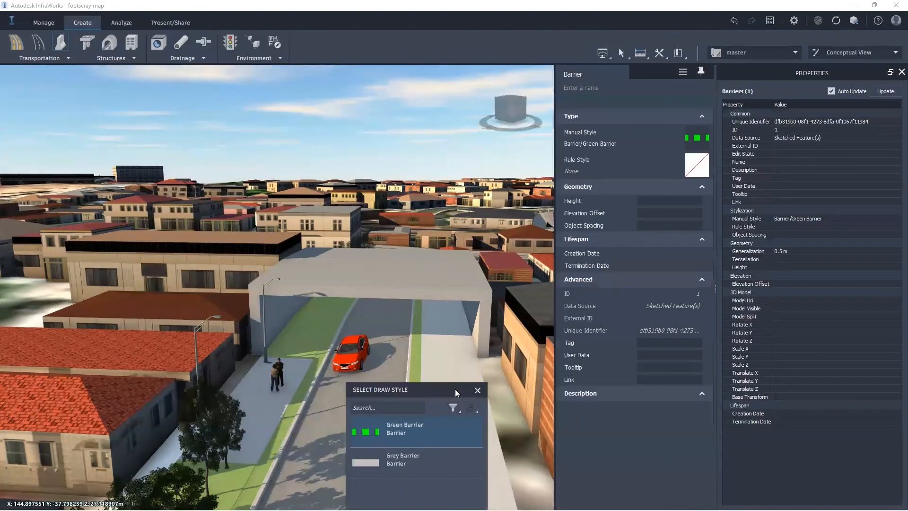
{"action": "middle_click_drag", "start_coordinate": [510, 405], "coordinate": [588, 410]}
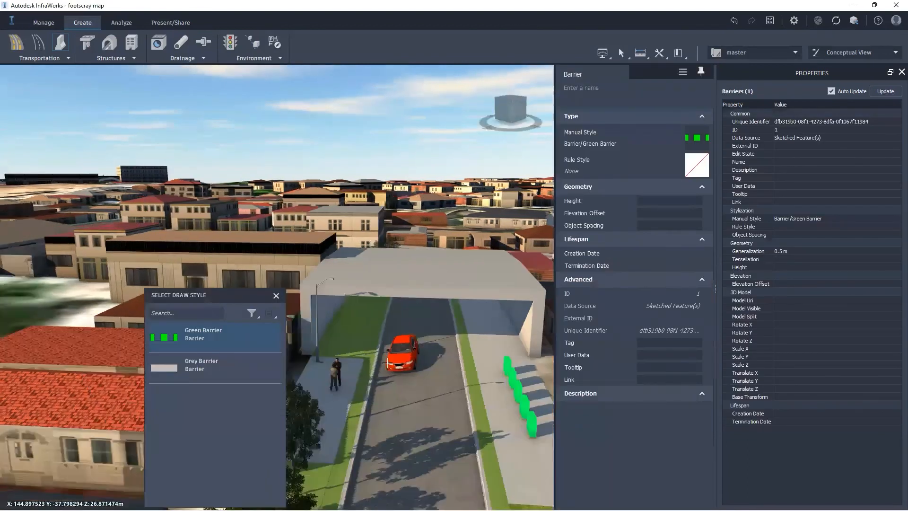
{"action": "key", "text": "Escape"}
{"action": "middle_click_drag", "start_coordinate": [516, 416], "coordinate": [411, 449]}
{"action": "left_click_drag", "start_coordinate": [411, 449], "coordinate": [478, 446]}
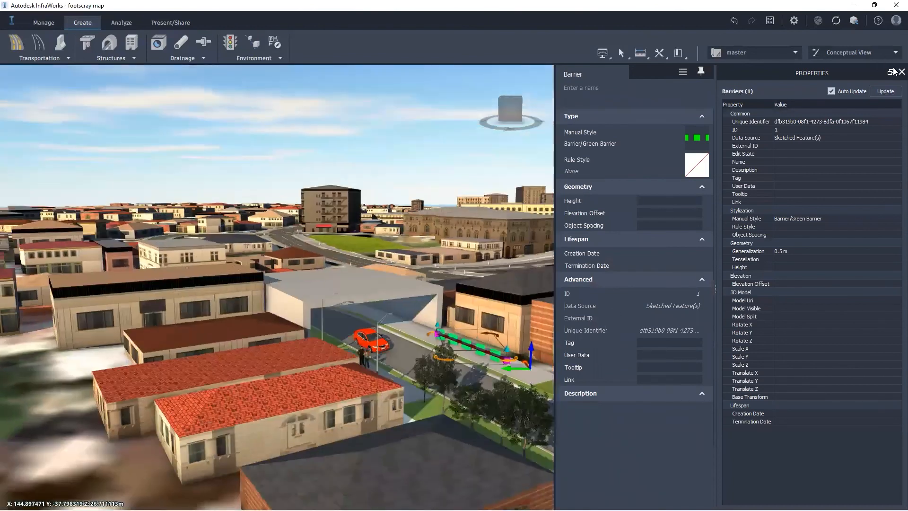
{"action": "left_click", "coordinate": [902, 72]}
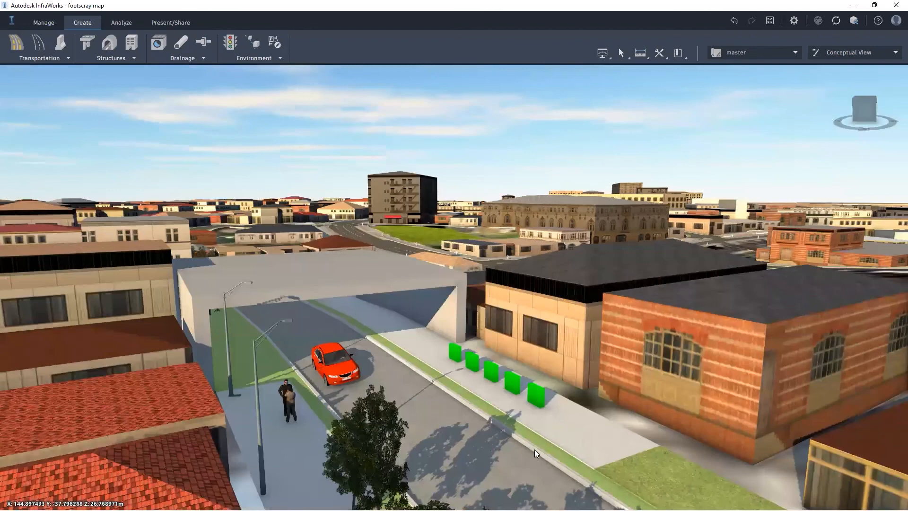
Examine the green barriers on the footpath beside the tunnel from raised and street-level viewpoints
{"action": "mouse_move", "coordinate": [535, 450]}
{"action": "left_mouse_down"}
{"action": "mouse_move", "coordinate": [527, 445]}
{"action": "mouse_move", "coordinate": [556, 389]}
{"action": "mouse_move", "coordinate": [528, 459]}
{"action": "left_mouse_up"}
{"action": "left_click", "coordinate": [494, 472]}
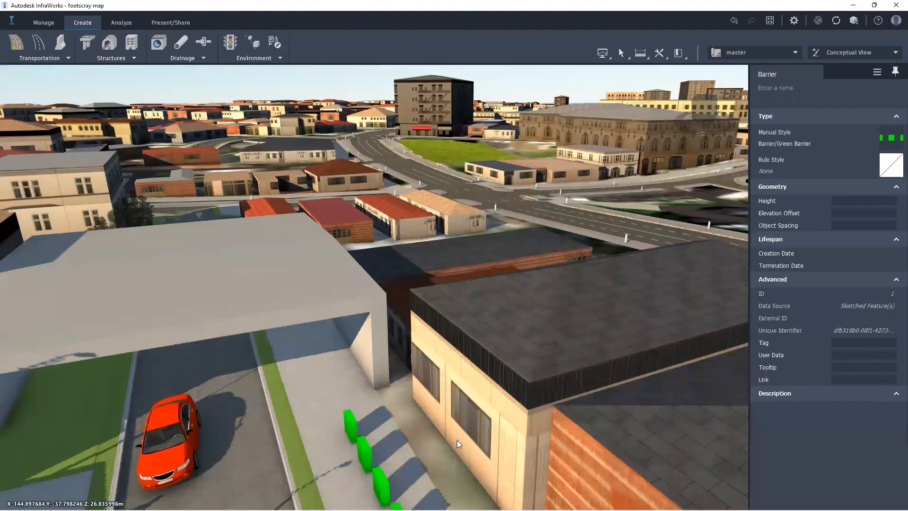
{"action": "left_click", "coordinate": [455, 444]}
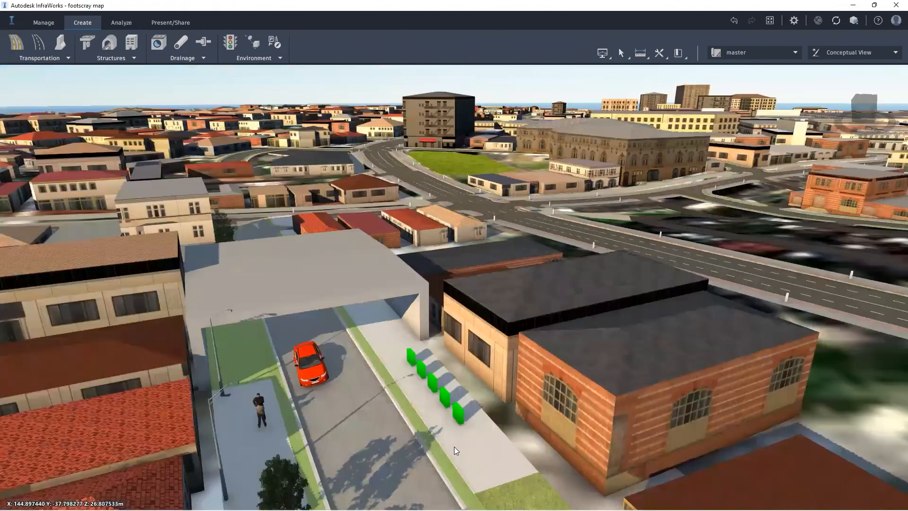
{"action": "scroll", "coordinate": [435, 456], "scroll_direction": "up", "scroll_amount": 1}
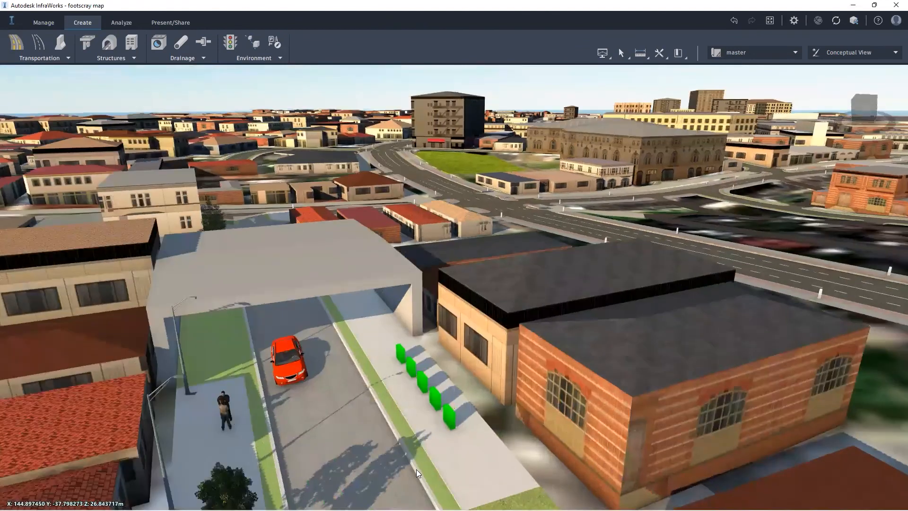
{"action": "scroll", "coordinate": [418, 462], "scroll_direction": "up", "scroll_amount": 3}
{"action": "left_click_drag", "start_coordinate": [419, 442], "coordinate": [441, 390]}
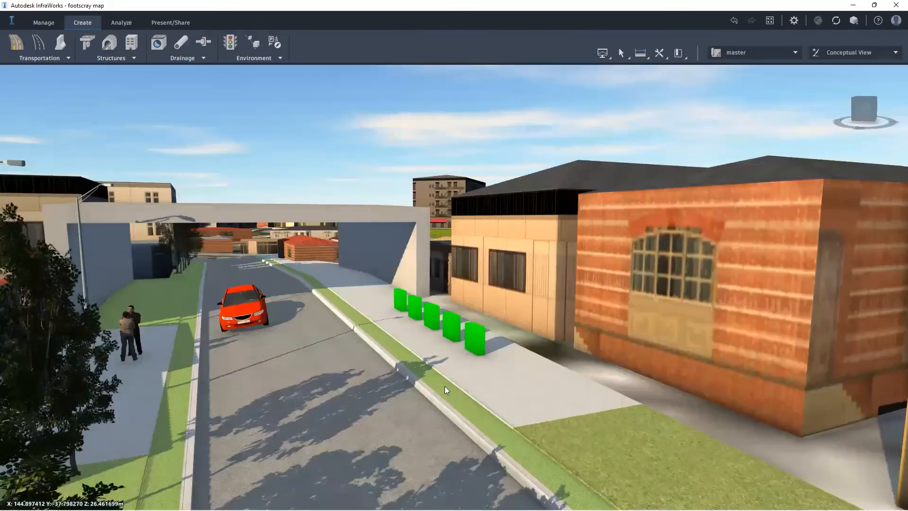
{"action": "scroll", "coordinate": [445, 386], "scroll_direction": "up", "scroll_amount": 2}
{"action": "scroll", "coordinate": [496, 397], "scroll_direction": "down", "scroll_amount": 3}
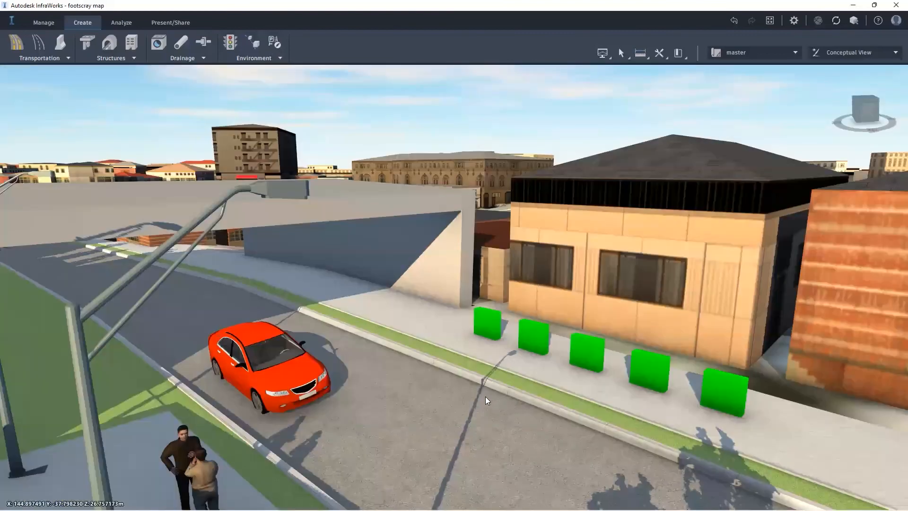
{"action": "scroll", "coordinate": [485, 396], "scroll_direction": "up", "scroll_amount": 4}
{"action": "scroll", "coordinate": [552, 381], "scroll_direction": "down", "scroll_amount": 1}
{"action": "left_click_drag", "start_coordinate": [547, 382], "coordinate": [408, 223]}
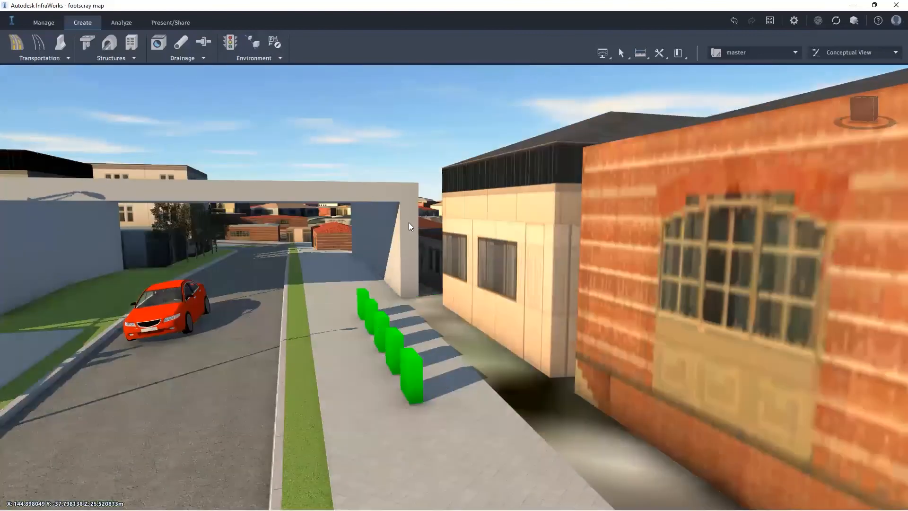
{"action": "left_click", "coordinate": [47, 58]}
{"action": "left_click", "coordinate": [50, 70]}
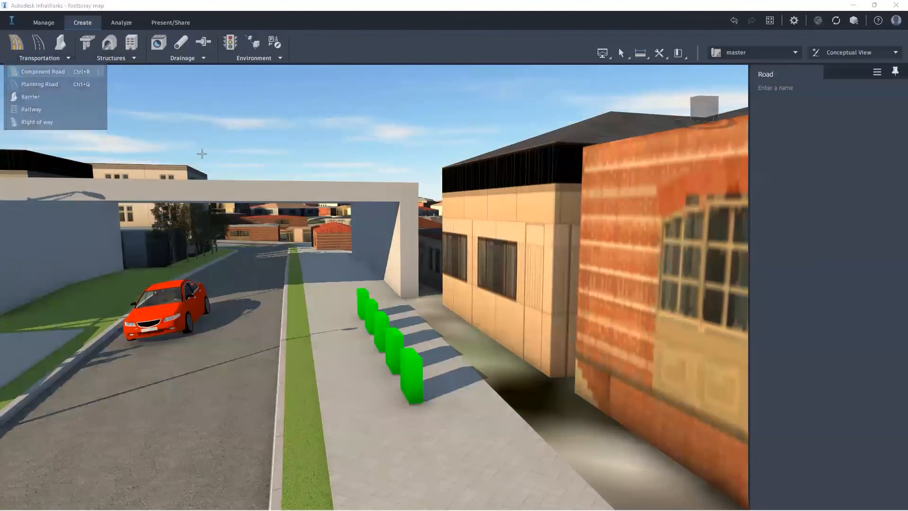
{"action": "left_click", "coordinate": [57, 60]}
{"action": "left_click", "coordinate": [53, 74]}
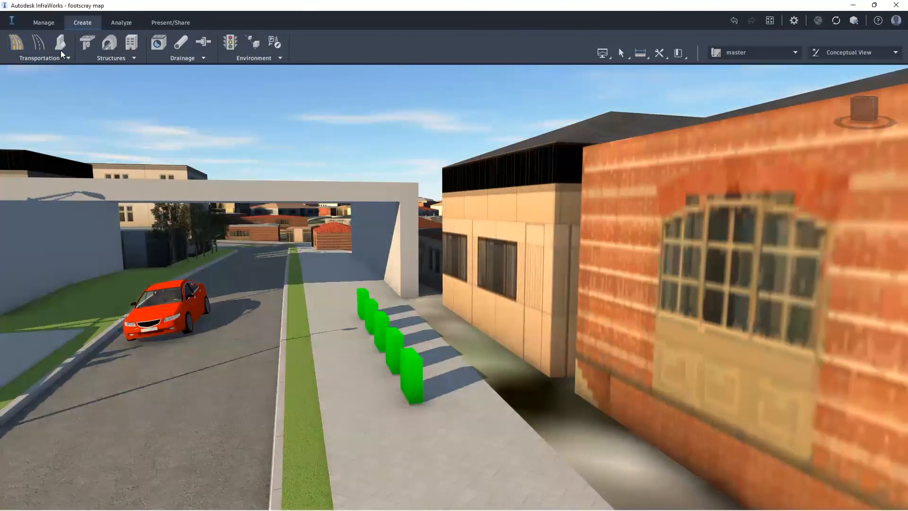
Draw a PI Based component road with the Two Lanes assembly, about 11.6 m long, between the footpath and the buildings behind the green barriers
{"action": "left_click", "coordinate": [65, 57]}
{"action": "left_click", "coordinate": [38, 75]}
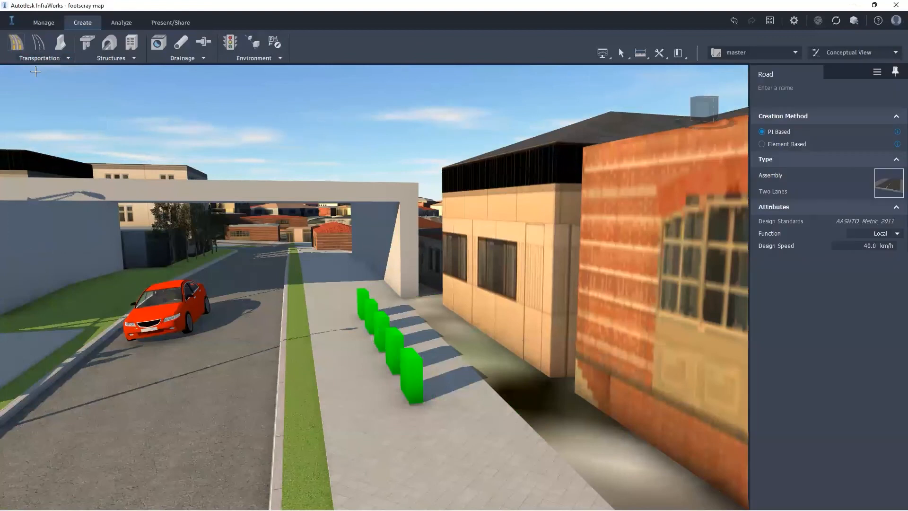
{"action": "left_click", "coordinate": [450, 345]}
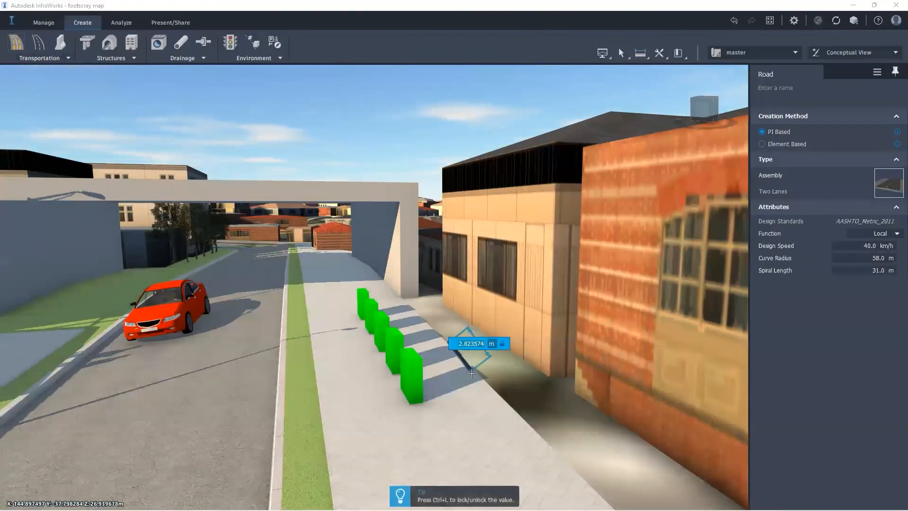
{"action": "left_click_drag", "start_coordinate": [437, 362], "coordinate": [293, 468]}
{"action": "scroll", "coordinate": [409, 226], "scroll_direction": "down", "scroll_amount": 2}
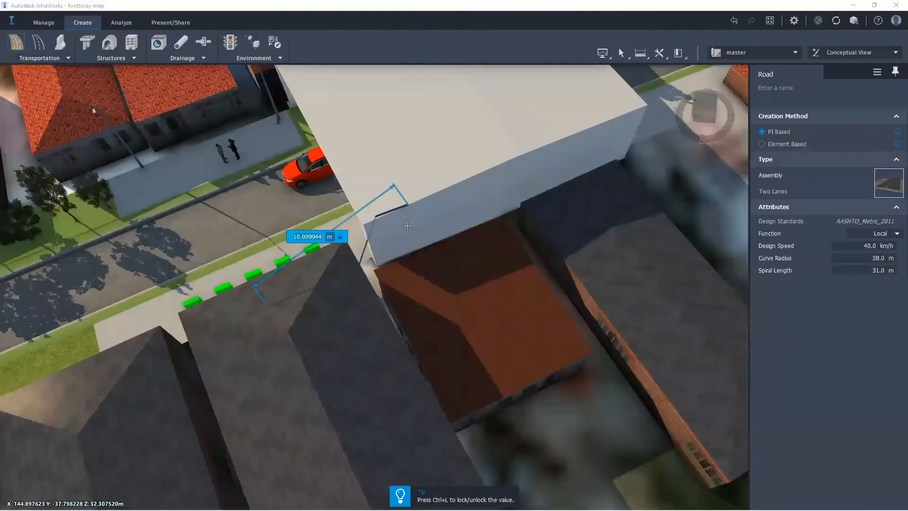
{"action": "left_click_drag", "start_coordinate": [287, 330], "coordinate": [246, 240]}
{"action": "scroll", "coordinate": [210, 208], "scroll_direction": "up", "scroll_amount": 2}
{"action": "scroll", "coordinate": [490, 251], "scroll_direction": "down", "scroll_amount": 2}
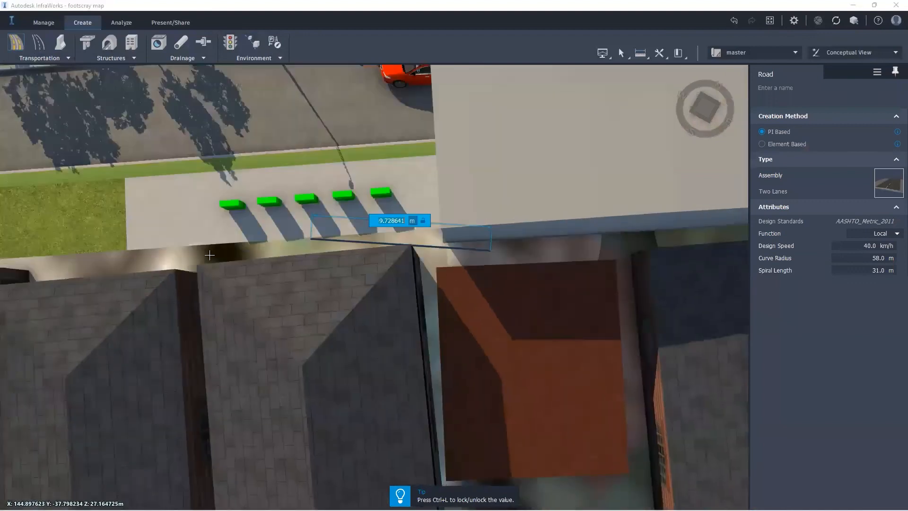
{"action": "double_click", "coordinate": [158, 253]}
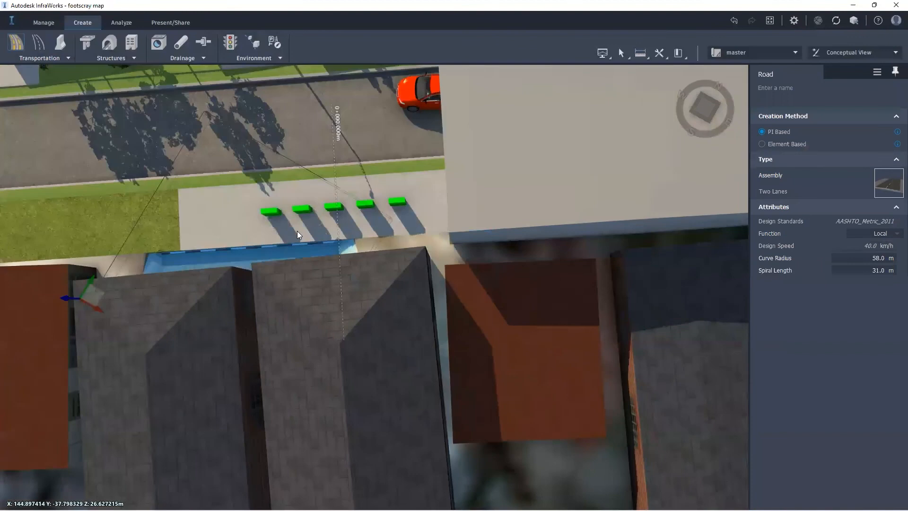
Set the cut material of the short road beside the footpath to the Wooden pattern from the Fence & Barrier materials
{"action": "left_click_drag", "start_coordinate": [337, 190], "coordinate": [307, 224]}
{"action": "middle_click_drag", "start_coordinate": [414, 203], "coordinate": [488, 176]}
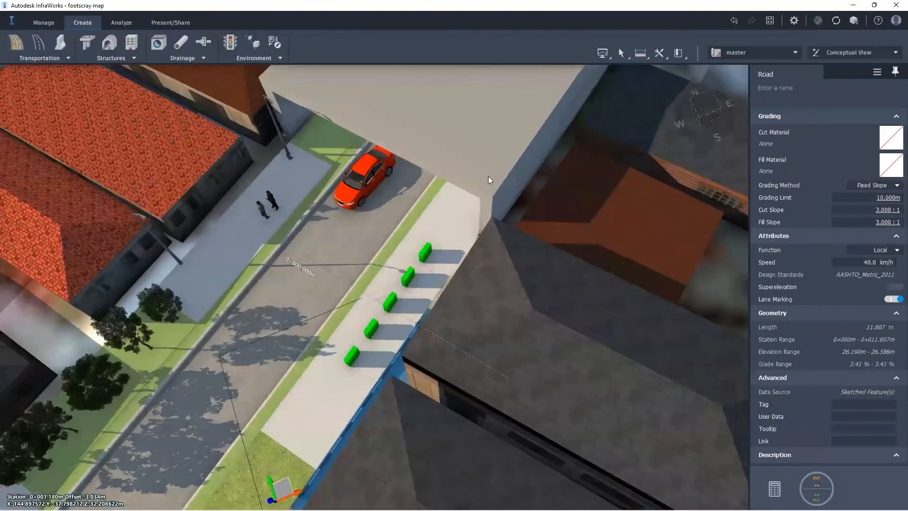
{"action": "left_click_drag", "start_coordinate": [557, 219], "coordinate": [632, 295]}
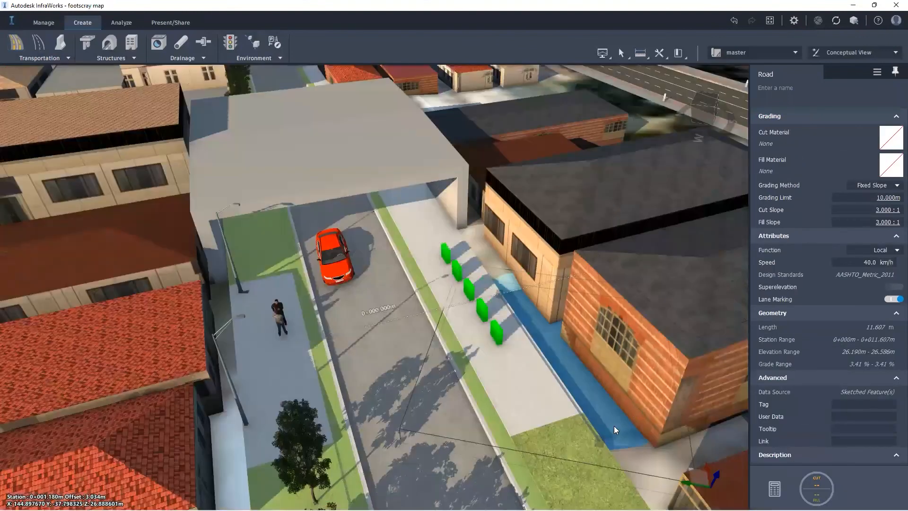
{"action": "scroll", "coordinate": [614, 427], "scroll_direction": "up", "scroll_amount": 5}
{"action": "left_click_drag", "start_coordinate": [648, 409], "coordinate": [663, 394]}
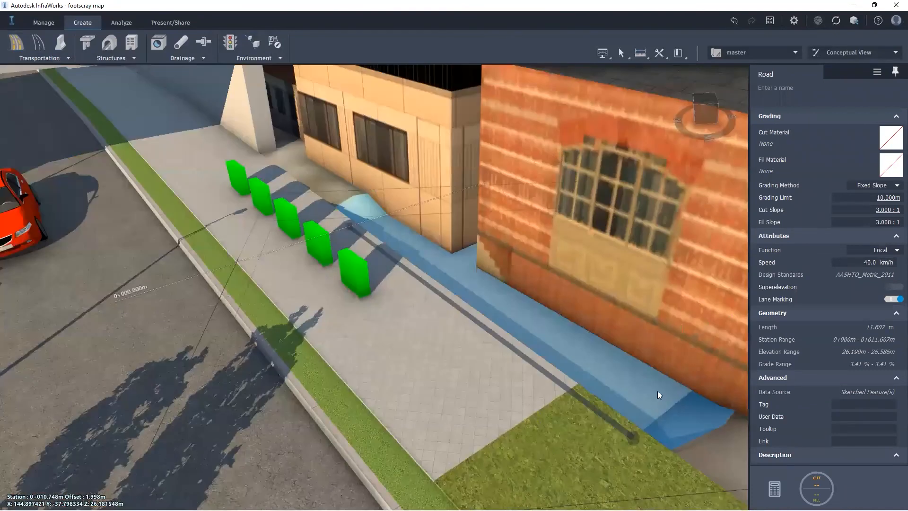
{"action": "key", "text": "Escape"}
{"action": "left_click", "coordinate": [671, 400]}
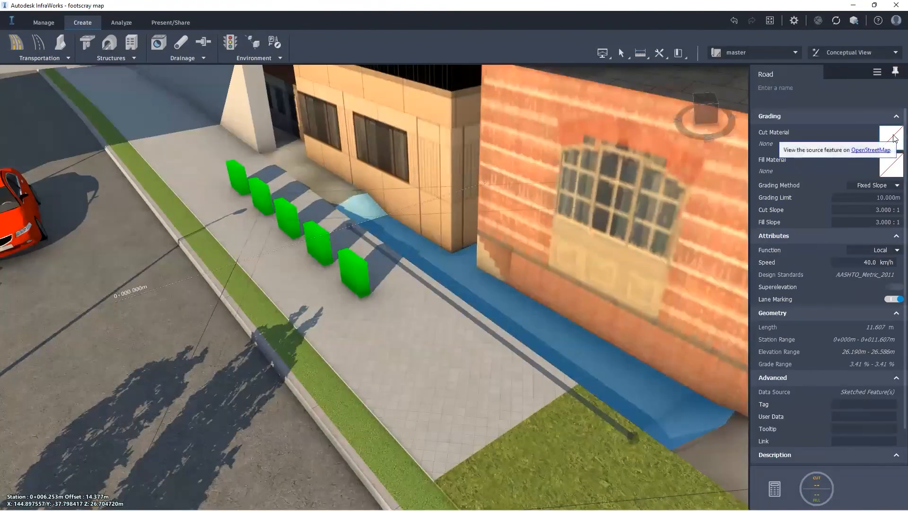
{"action": "left_click", "coordinate": [894, 135]}
{"action": "left_click", "coordinate": [839, 176]}
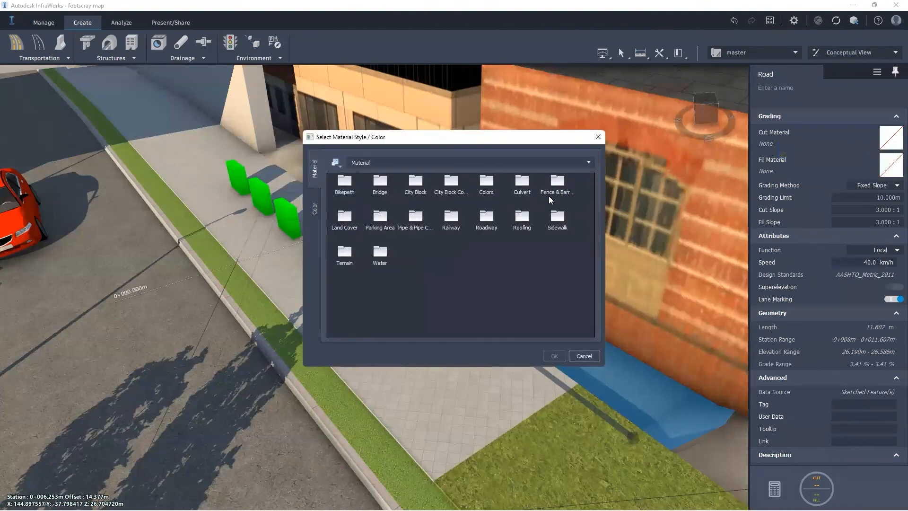
{"action": "double_click", "coordinate": [556, 183]}
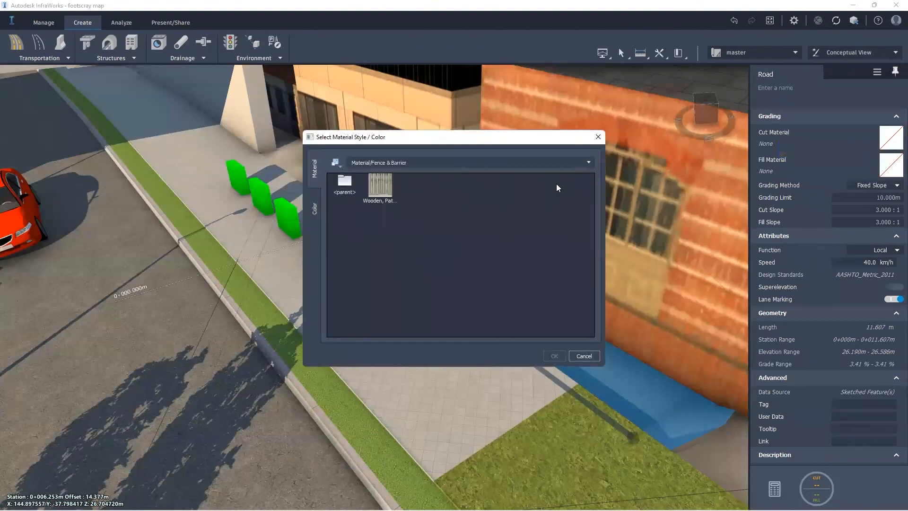
{"action": "left_click", "coordinate": [379, 187]}
{"action": "left_click", "coordinate": [554, 355]}
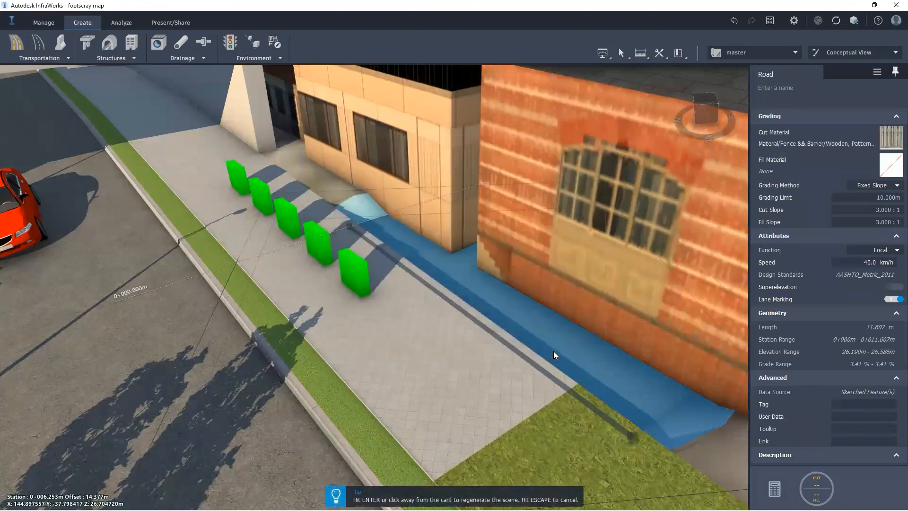
{"action": "left_click", "coordinate": [572, 333]}
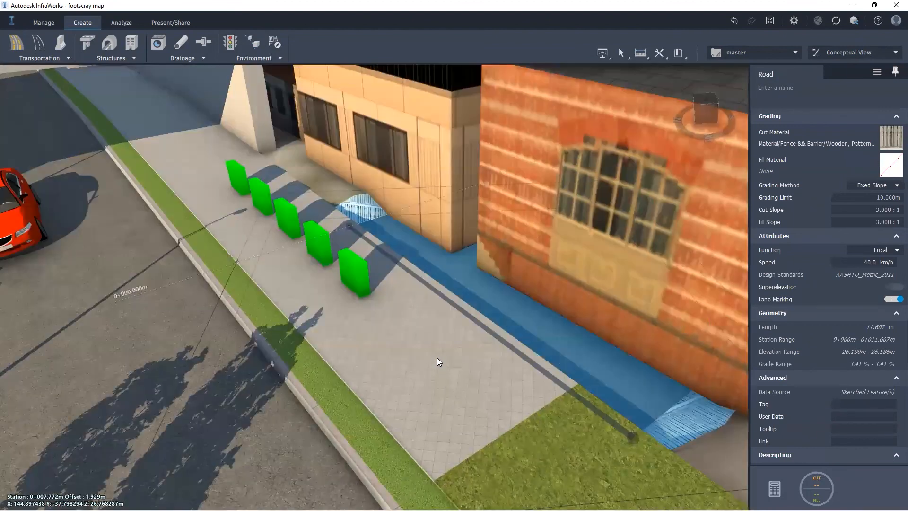
{"action": "key", "text": "Escape"}
Set the cut material of the short road beside the footpath to Gravel from the Terrain materials, and close the road properties
{"action": "left_click", "coordinate": [522, 309]}
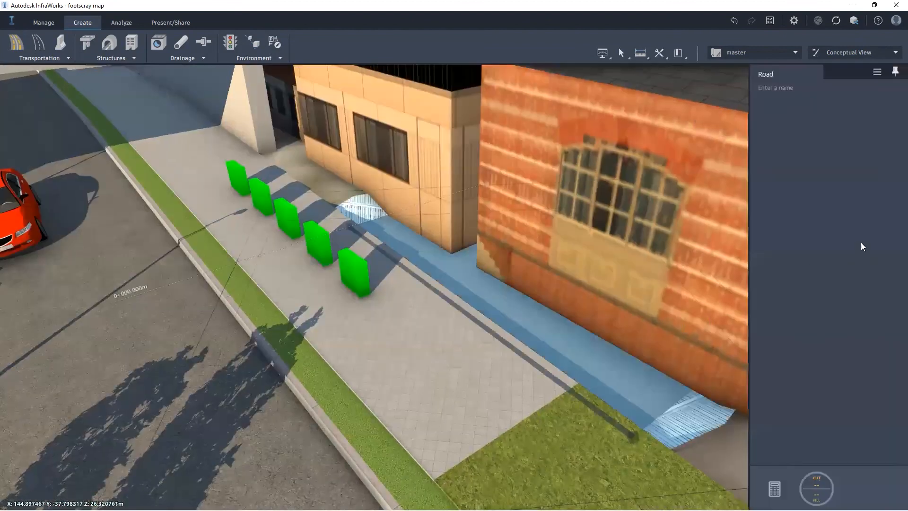
{"action": "left_click", "coordinate": [888, 144]}
{"action": "left_click", "coordinate": [835, 178]}
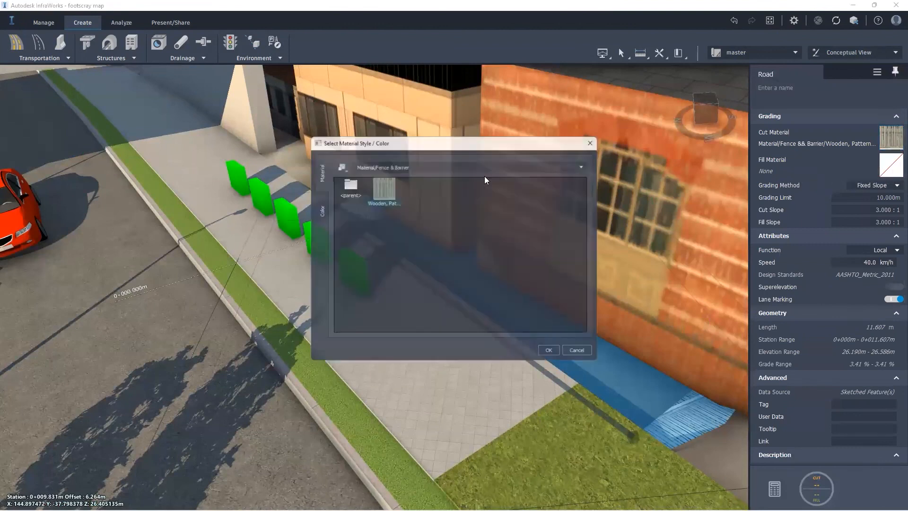
{"action": "left_click", "coordinate": [430, 159]}
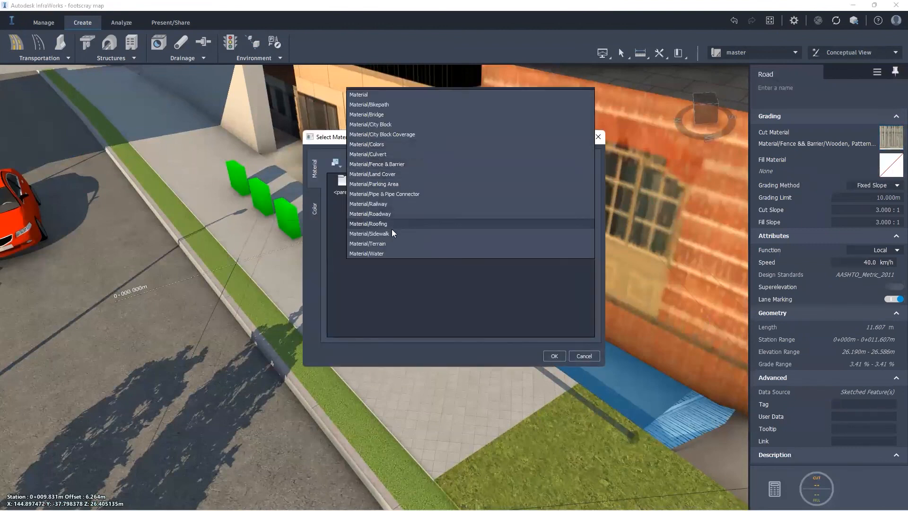
{"action": "left_click", "coordinate": [385, 243]}
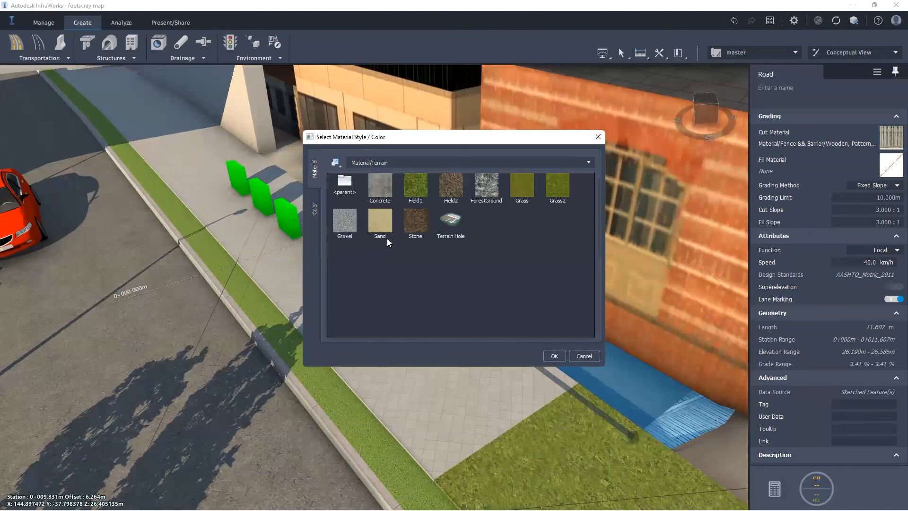
{"action": "left_click", "coordinate": [348, 225]}
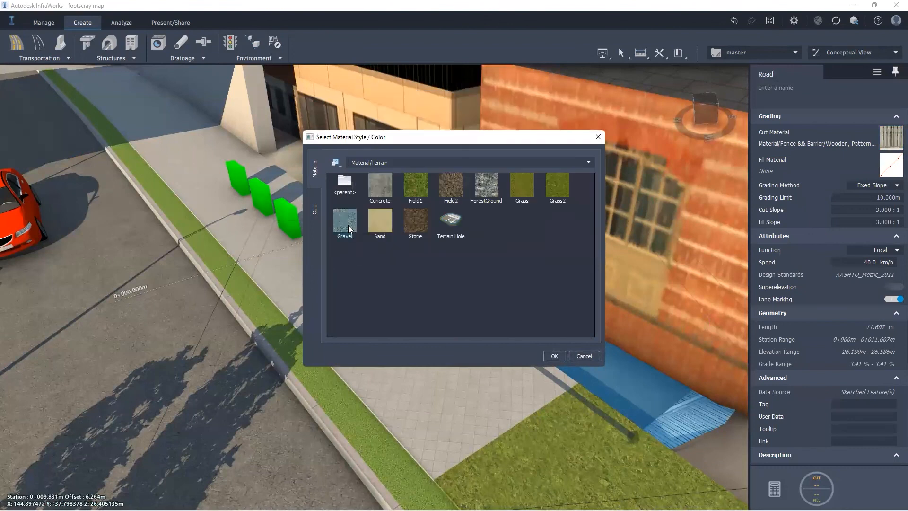
{"action": "left_click", "coordinate": [552, 355]}
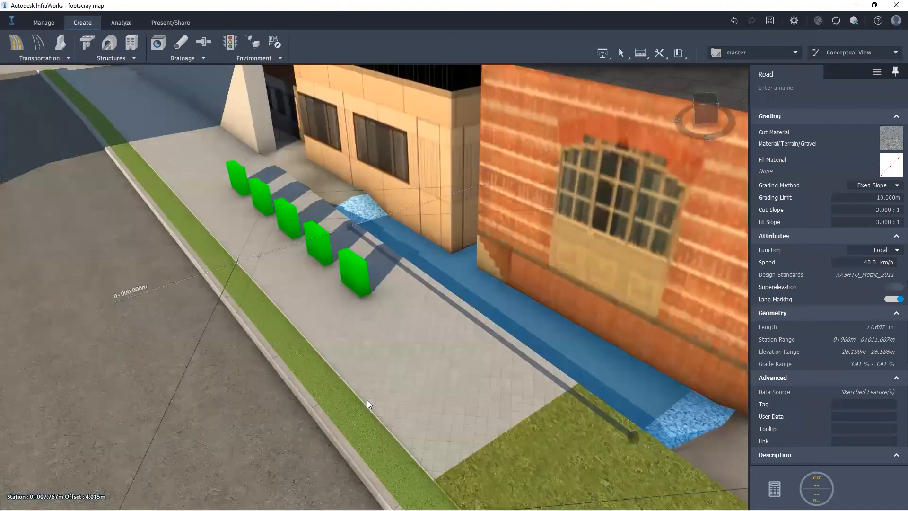
{"action": "key", "text": "Escape"}
Raise the short road between the footpath and the buildings by about 0.4 m, and clear the selection
{"action": "scroll", "coordinate": [617, 345], "scroll_direction": "down", "scroll_amount": 2}
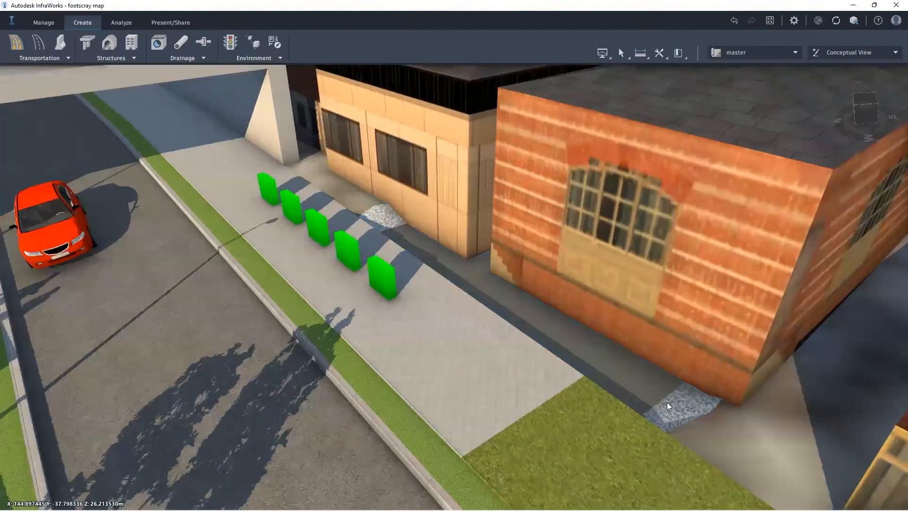
{"action": "scroll", "coordinate": [667, 402], "scroll_direction": "down", "scroll_amount": 1}
{"action": "left_click", "coordinate": [667, 402]}
{"action": "left_click", "coordinate": [578, 359]}
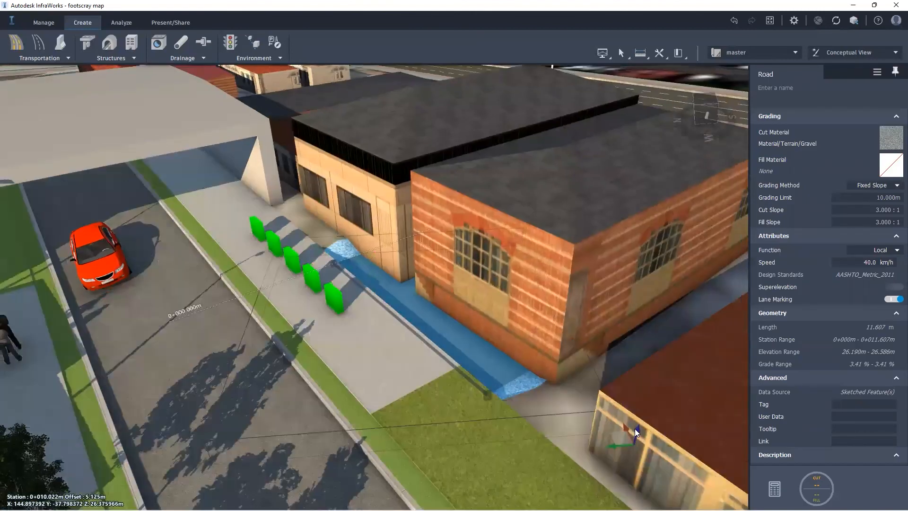
{"action": "left_click_drag", "start_coordinate": [634, 429], "coordinate": [638, 420]}
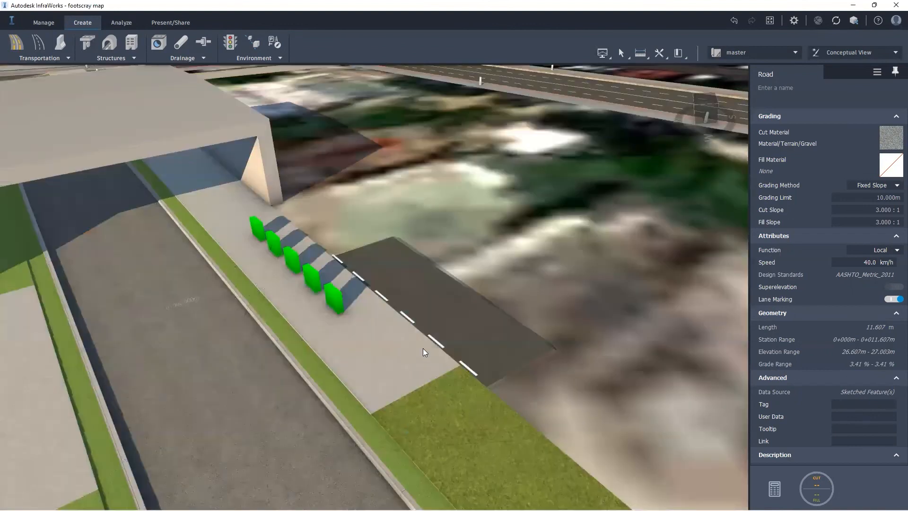
{"action": "scroll", "coordinate": [471, 350], "scroll_direction": "up", "scroll_amount": 3}
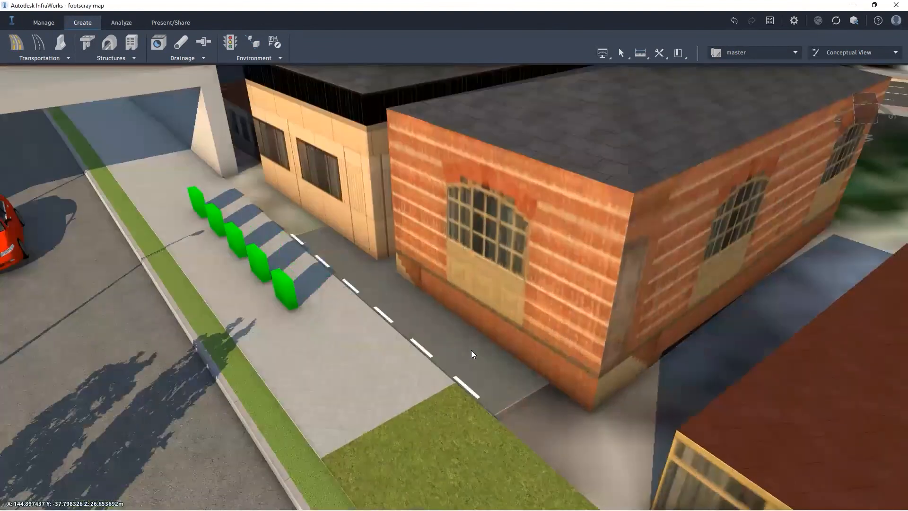
{"action": "left_click", "coordinate": [471, 350]}
{"action": "scroll", "coordinate": [514, 335], "scroll_direction": "down", "scroll_amount": 1}
{"action": "key", "text": "Escape"}
{"action": "scroll", "coordinate": [500, 342], "scroll_direction": "down", "scroll_amount": 2}
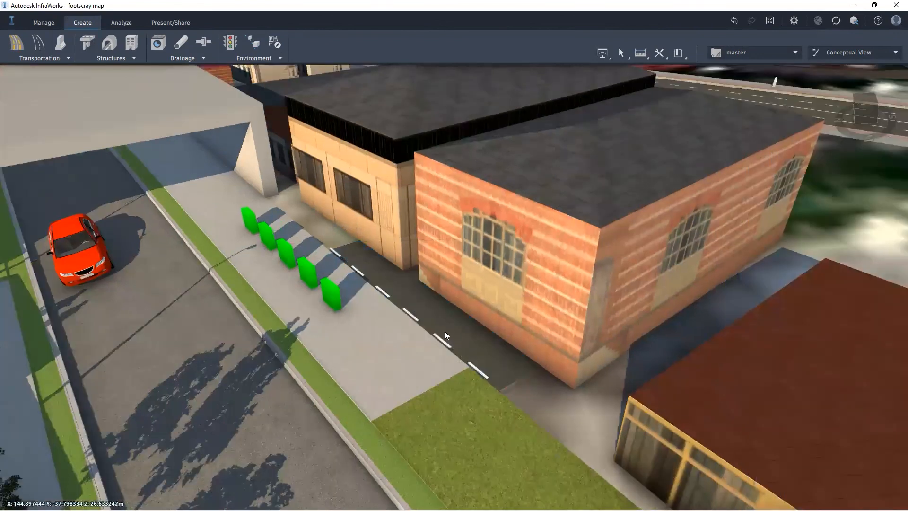
Examine the dressed street with its trees, people, car, barriers and tunnel from raised and near street-level viewpoints
{"action": "left_click_drag", "start_coordinate": [395, 341], "coordinate": [620, 312]}
{"action": "scroll", "coordinate": [595, 316], "scroll_direction": "down", "scroll_amount": 3}
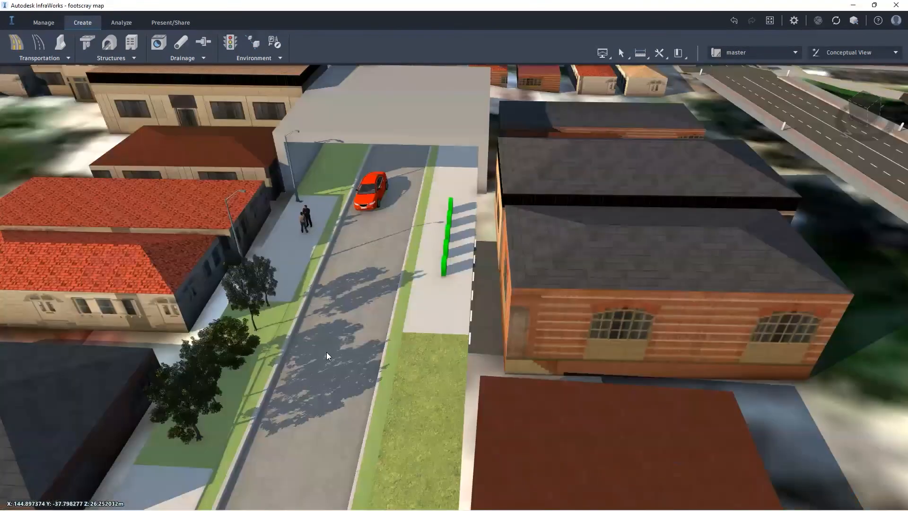
{"action": "scroll", "coordinate": [305, 224], "scroll_direction": "up", "scroll_amount": 2}
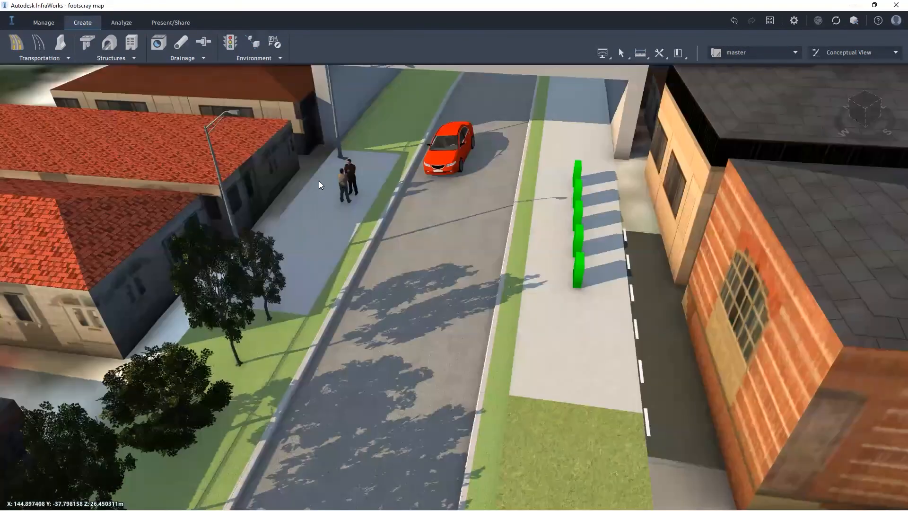
{"action": "middle_click_drag", "start_coordinate": [319, 181], "coordinate": [389, 330]}
{"action": "scroll", "coordinate": [387, 122], "scroll_direction": "up", "scroll_amount": 1}
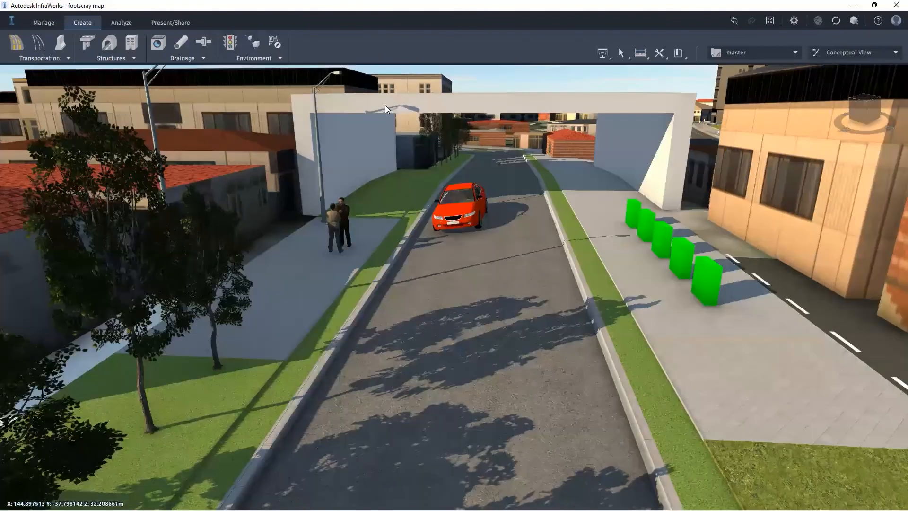
{"action": "left_click_drag", "start_coordinate": [440, 346], "coordinate": [466, 327]}
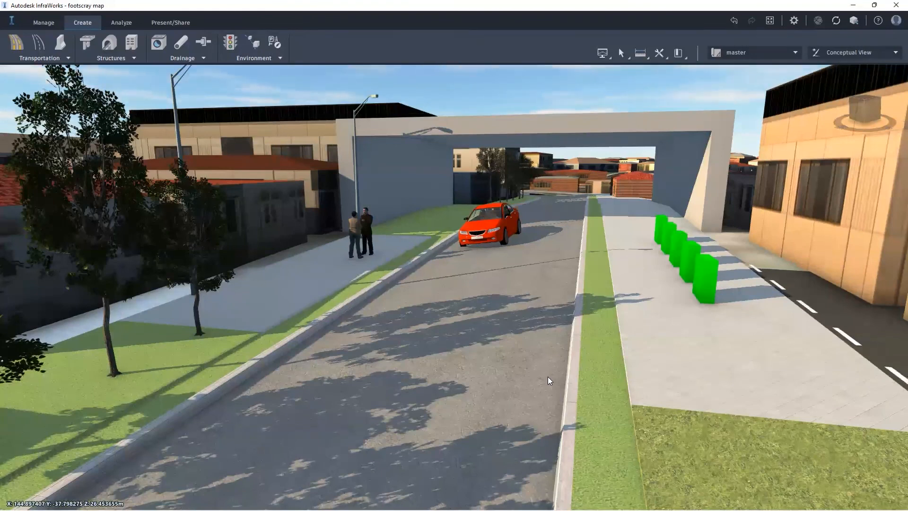
{"action": "scroll", "coordinate": [548, 381], "scroll_direction": "up", "scroll_amount": 2}
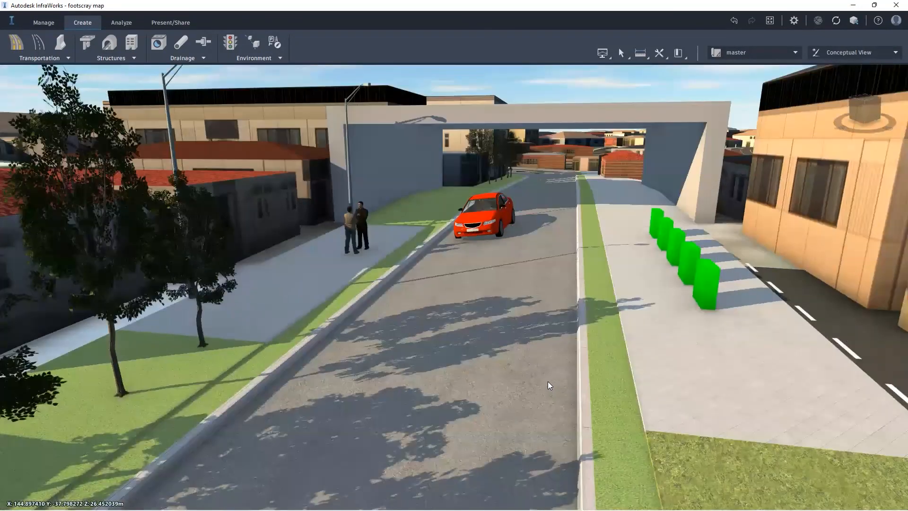
{"action": "scroll", "coordinate": [549, 388], "scroll_direction": "up", "scroll_amount": 2}
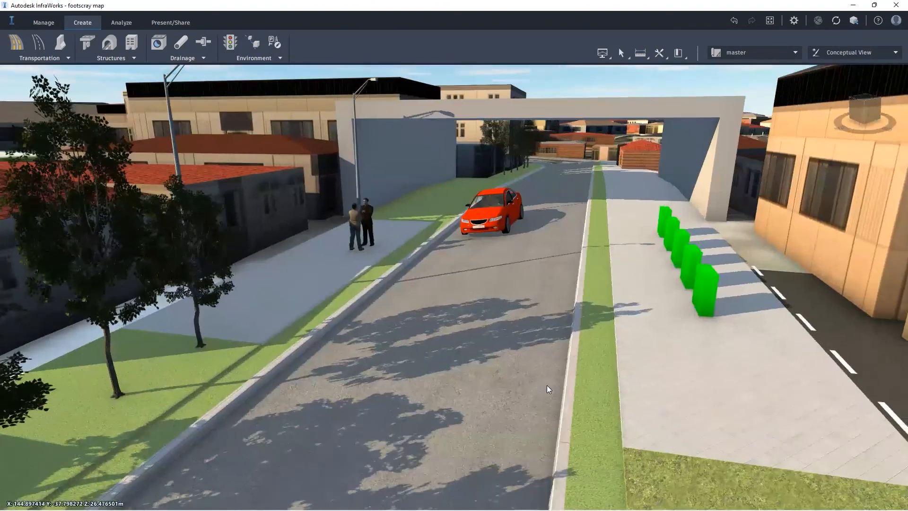